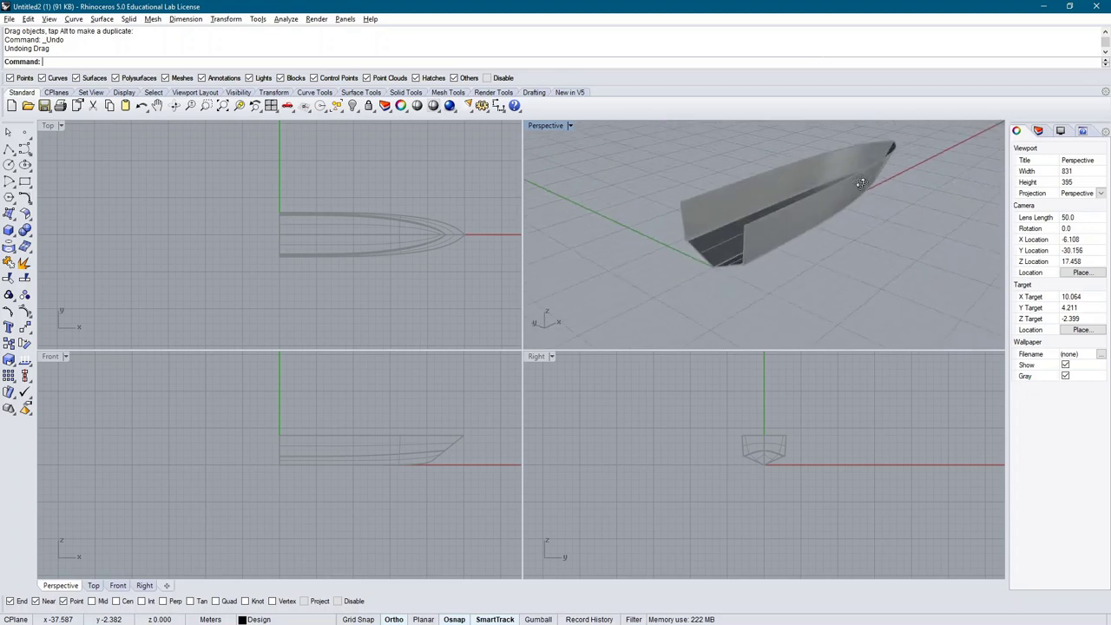
scroll(723, 267, "up", 5)
scroll(724, 265, "up", 1)
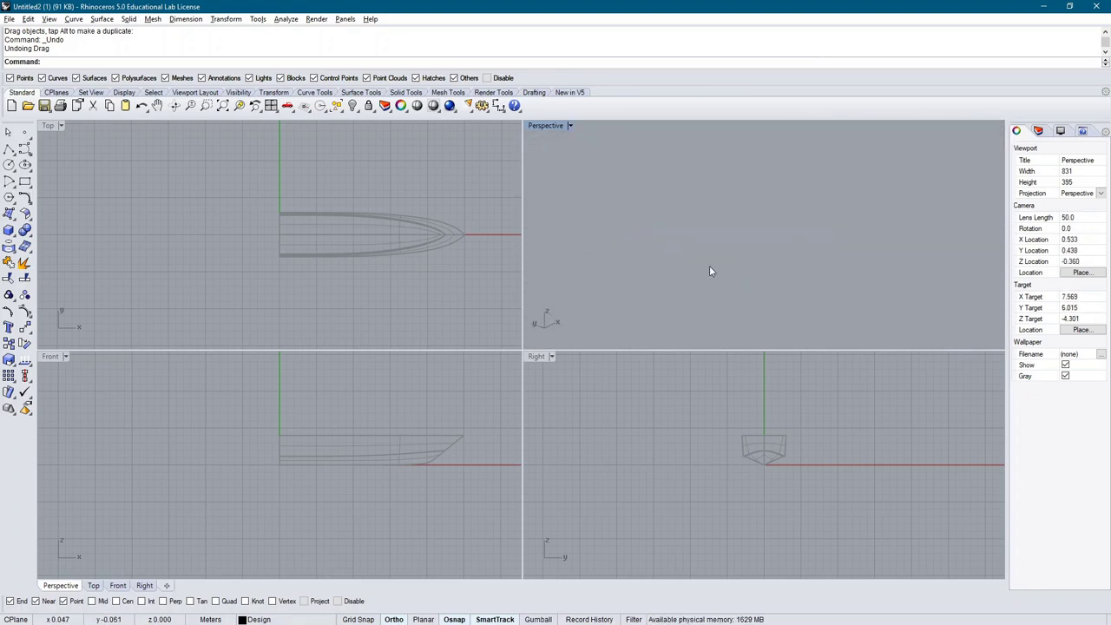
scroll(708, 265, "down", 4)
scroll(909, 178, "down", 3)
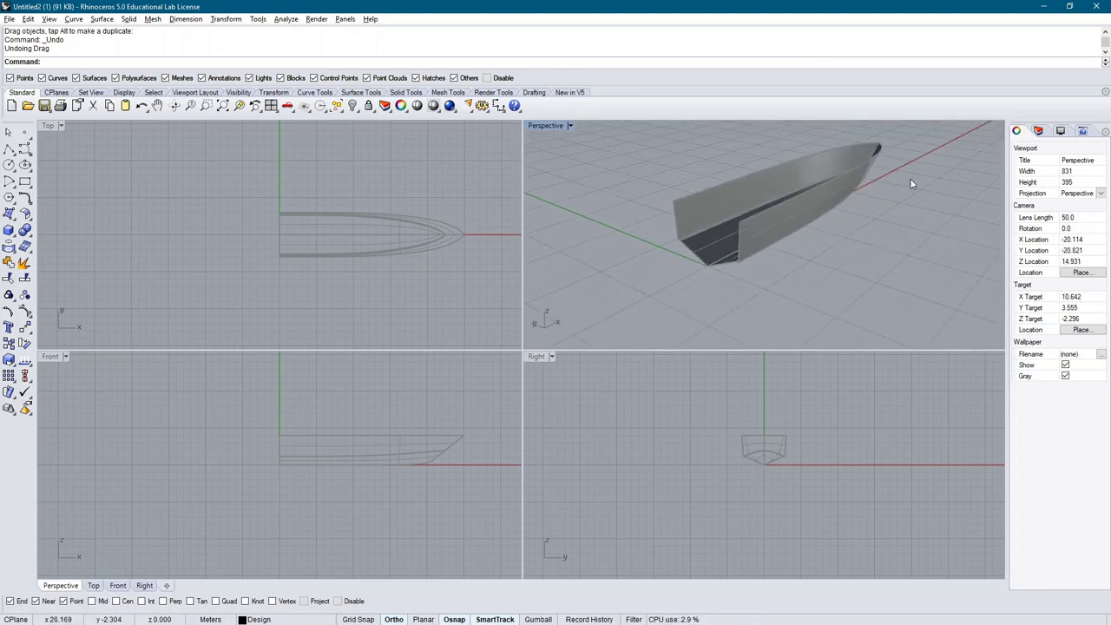
right_click_drag(952, 166, 761, 152)
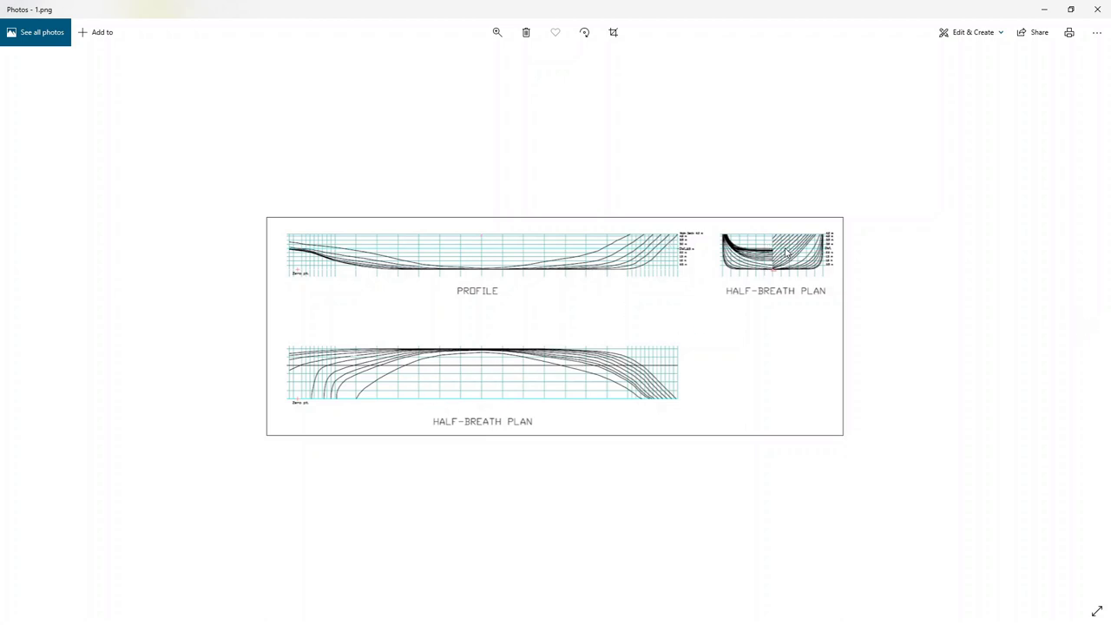
Look through the four lines plan example images, then close the viewer and the Lines Plan Examples folder
key("Right")
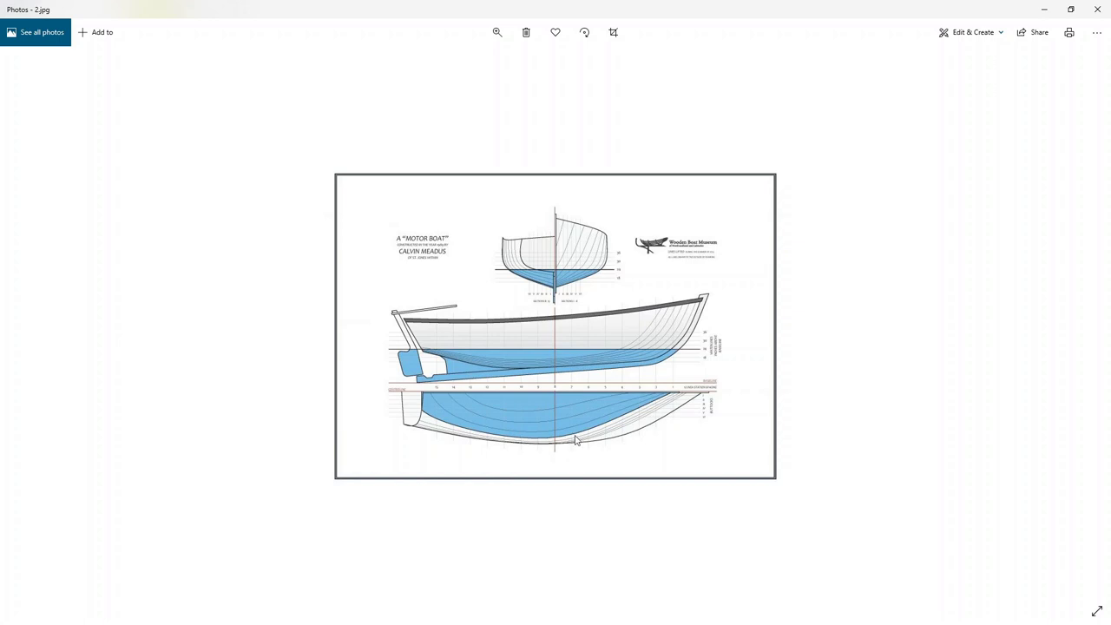
key("Right")
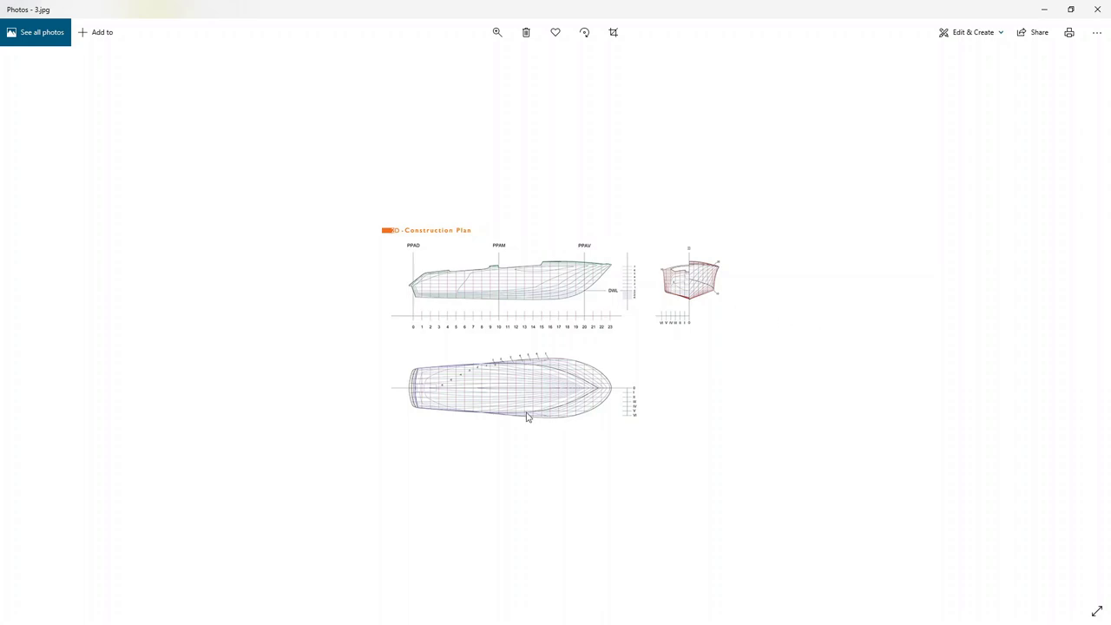
key("Right")
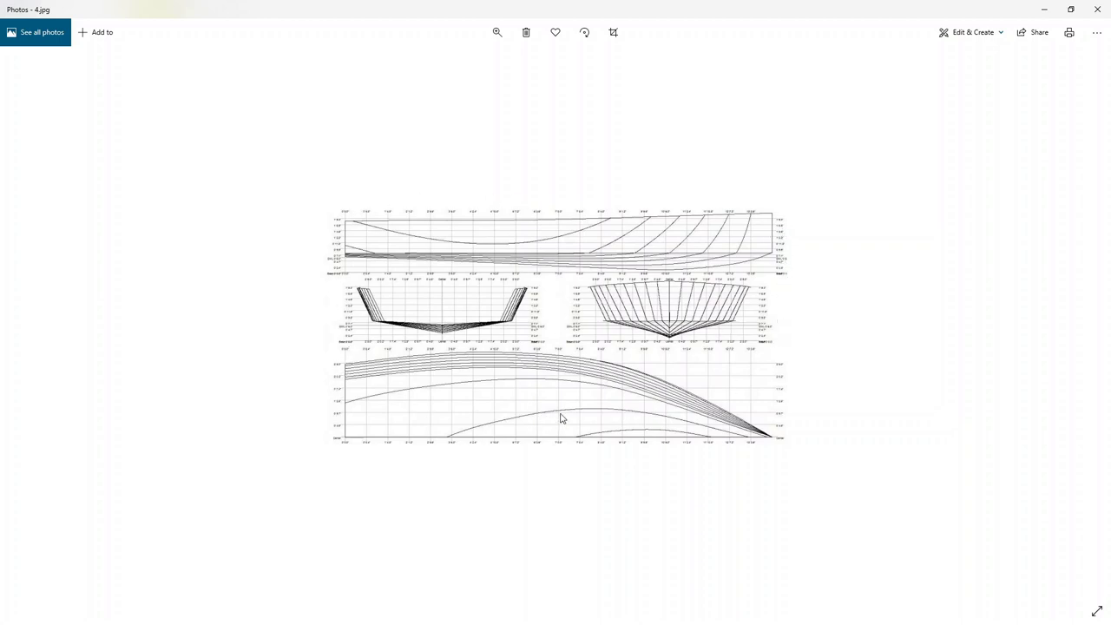
left_click(1097, 9)
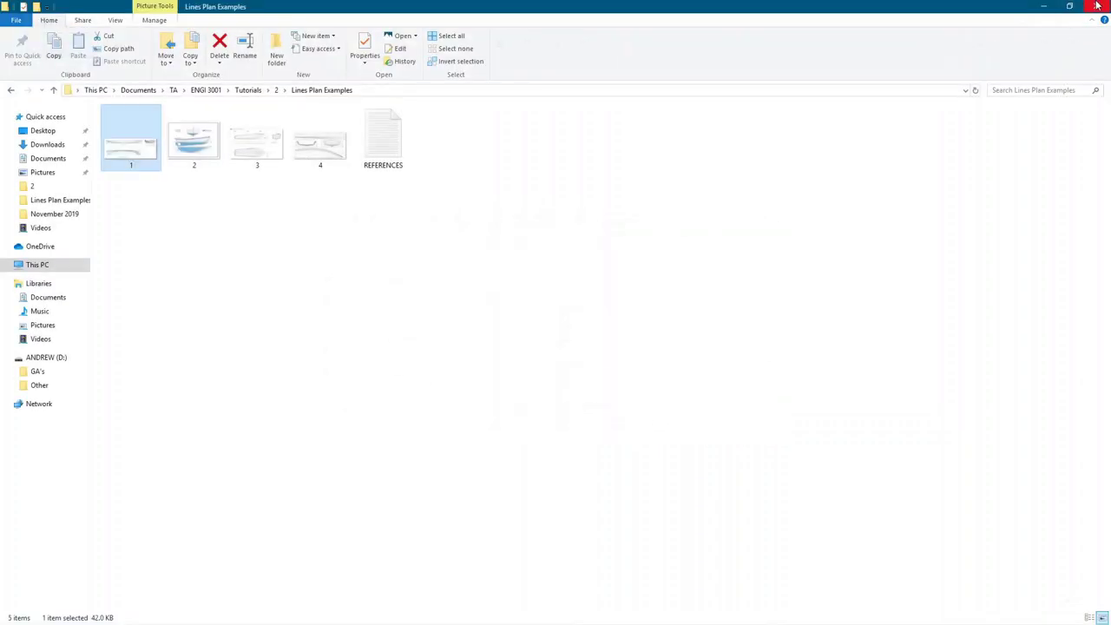
left_click(1095, 5)
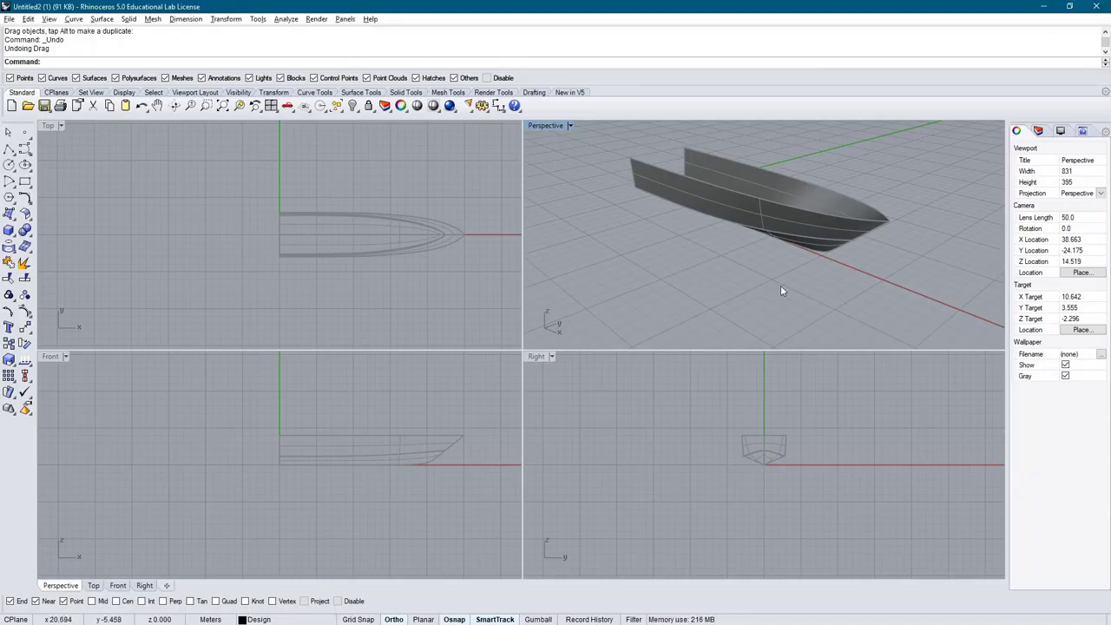
Examine the hull model in the Perspective view and its cross-section in the maximized Right view
right_click_drag(817, 301, 635, 364)
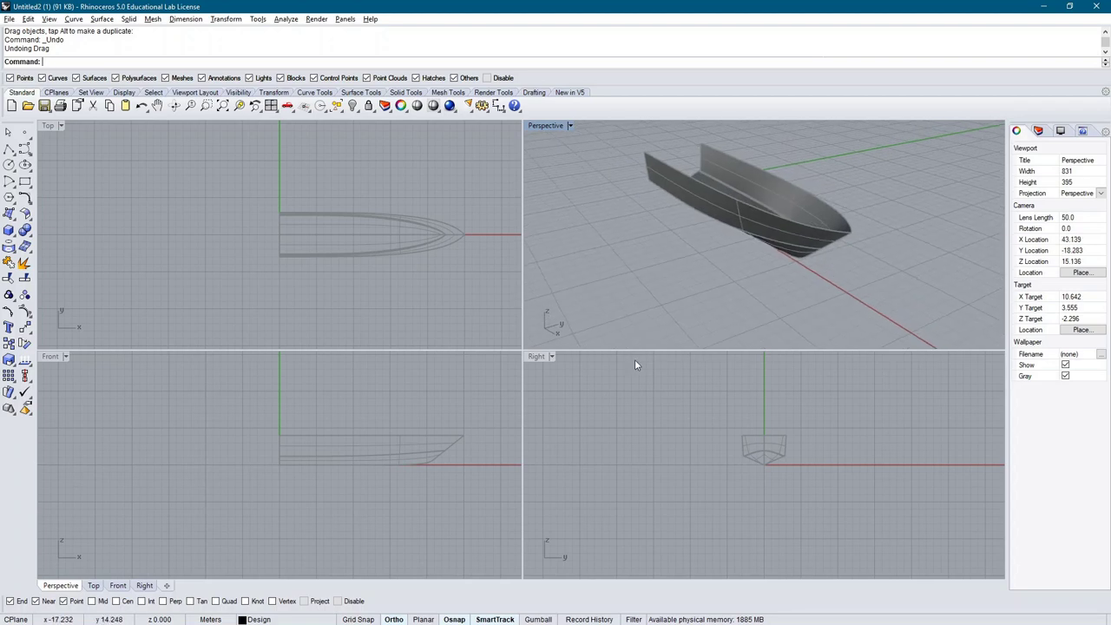
double_click(537, 357)
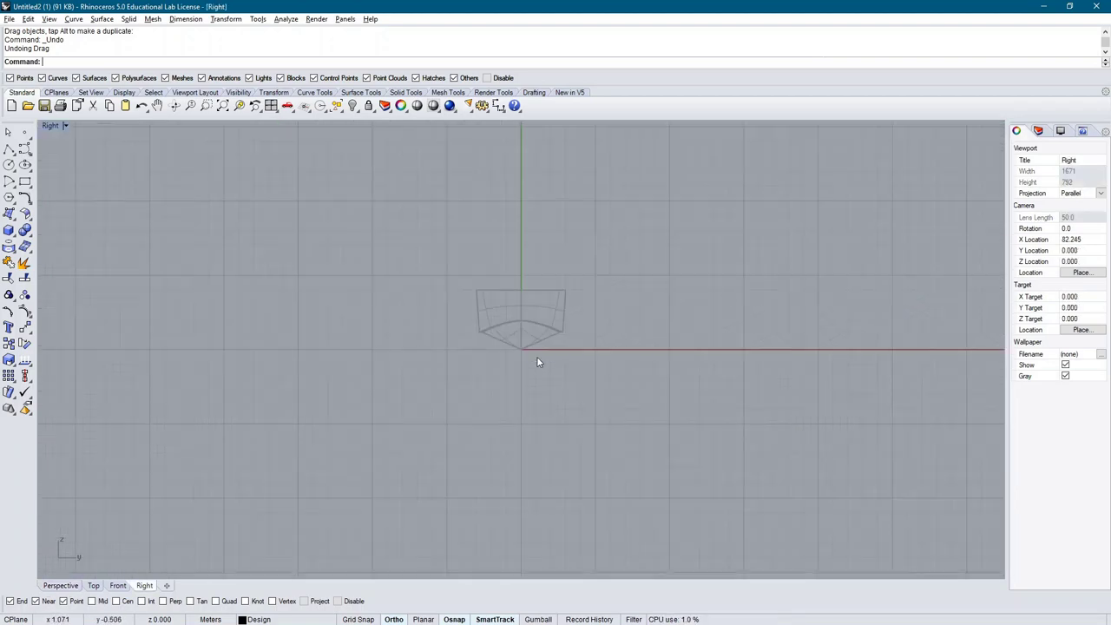
double_click(50, 125)
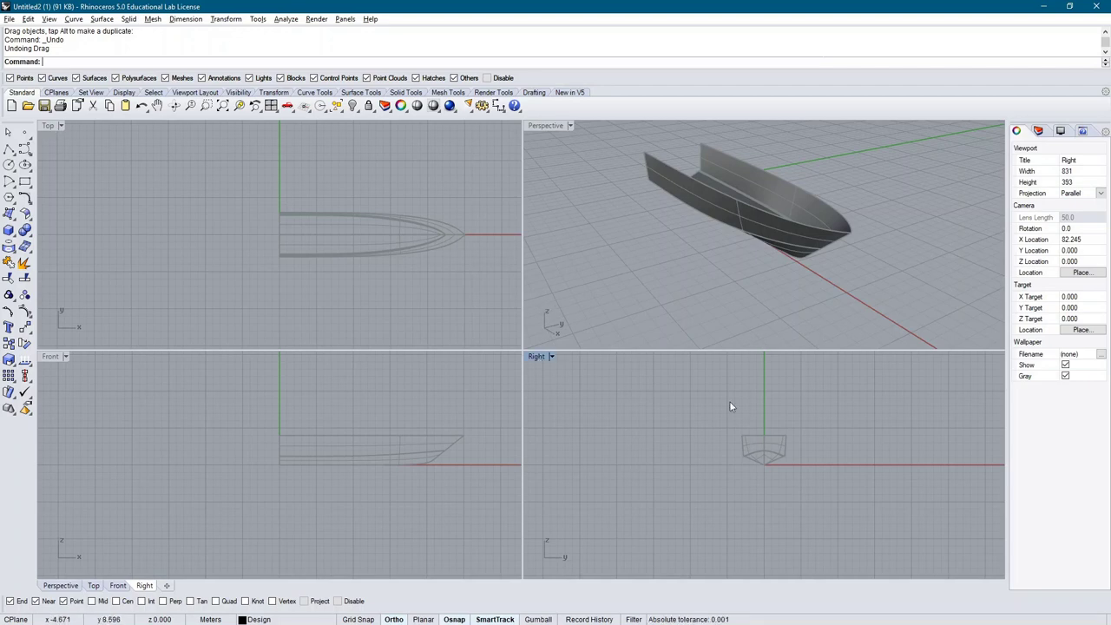
double_click(539, 358)
right_click_drag(644, 360, 626, 366)
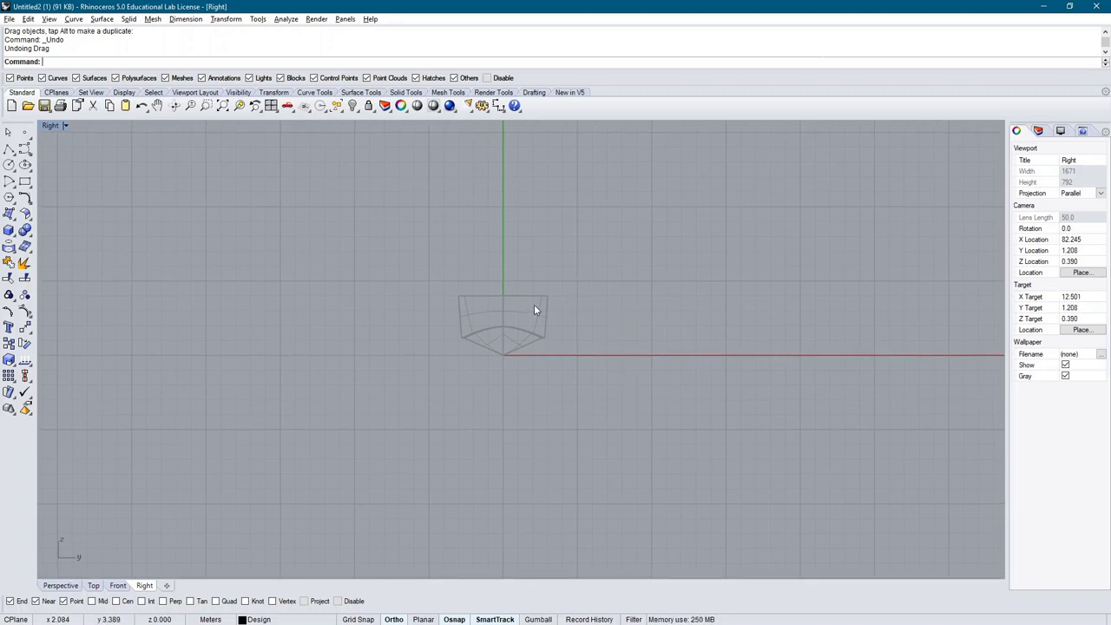
right_click_drag(657, 322, 565, 336)
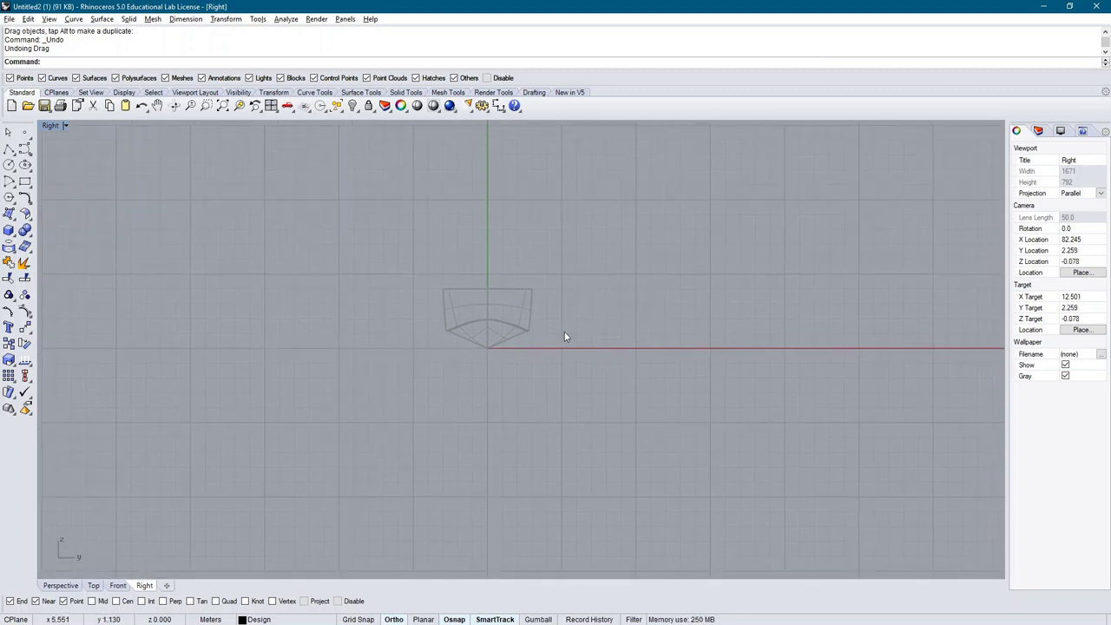
right_click_drag(501, 322, 529, 345)
right_click_drag(660, 355, 610, 346)
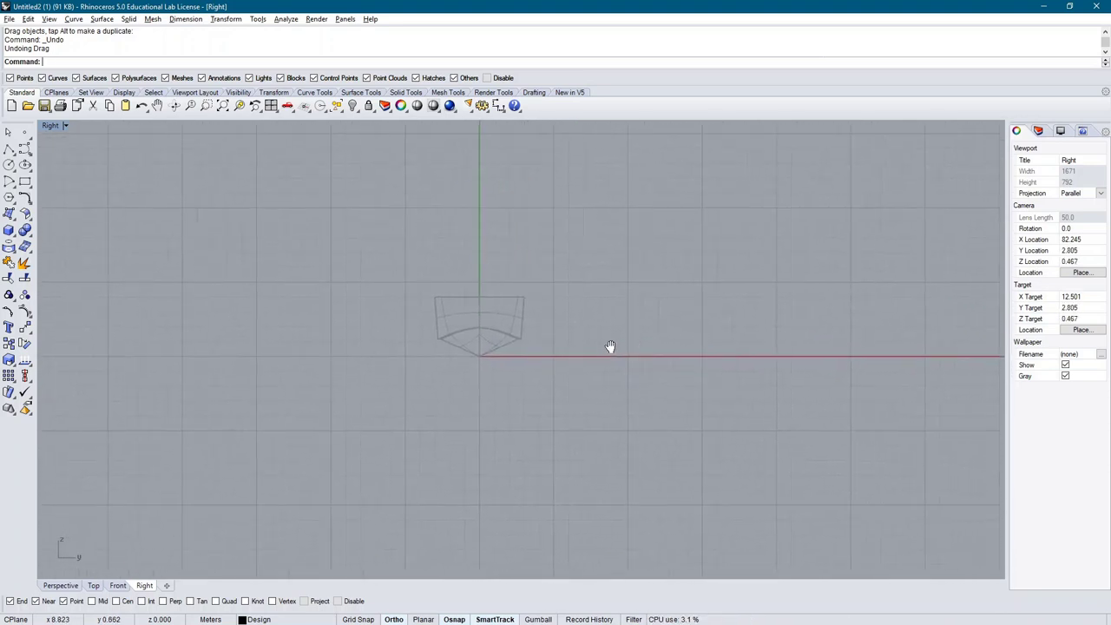
scroll(463, 330, "up", 6)
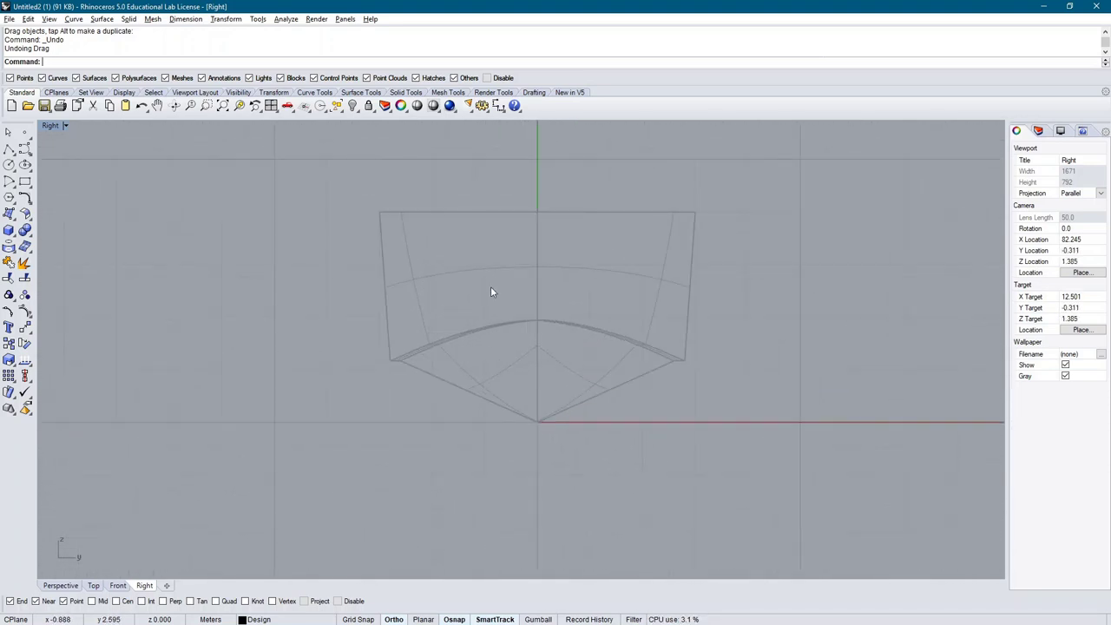
scroll(499, 315, "down", 7)
scroll(502, 322, "up", 3)
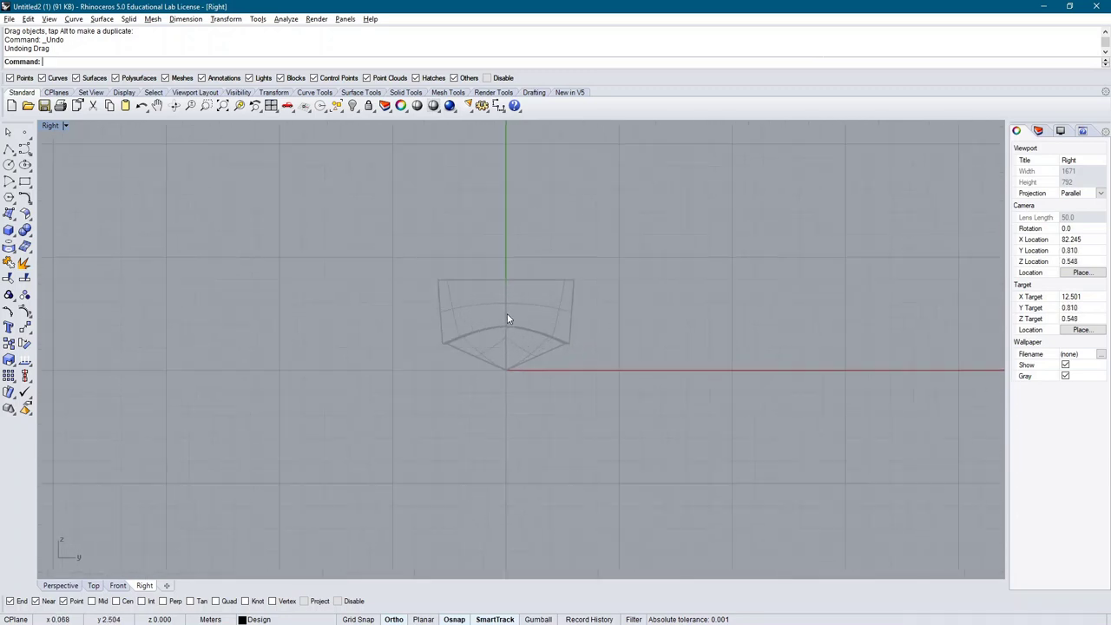
scroll(507, 318, "up", 2)
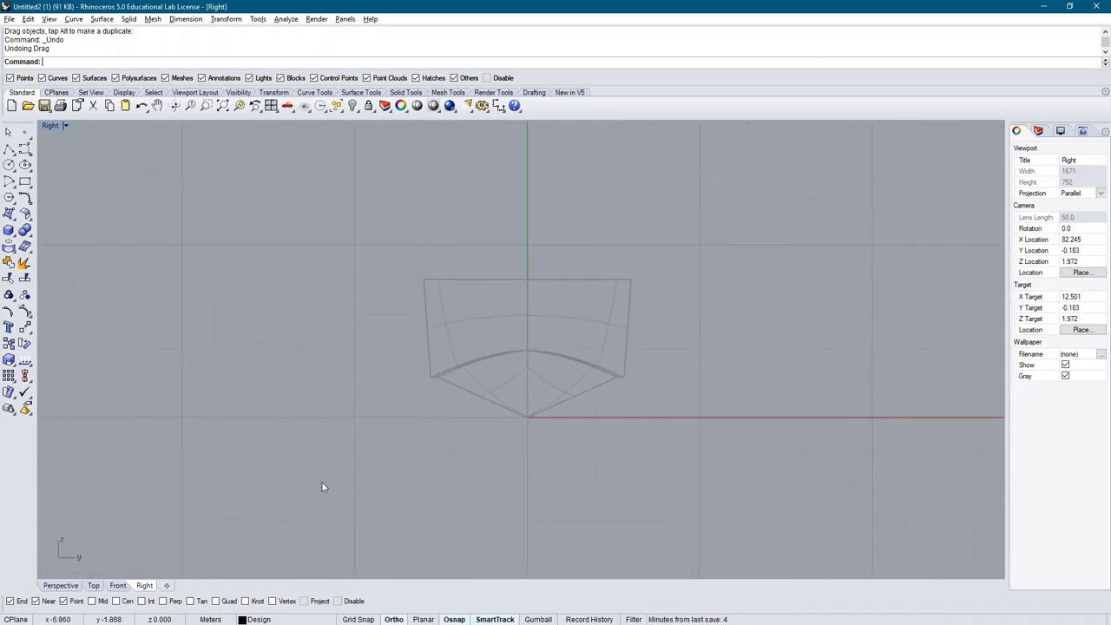
Create a new layer named Body Plan and make it the current layer
left_click(1038, 131)
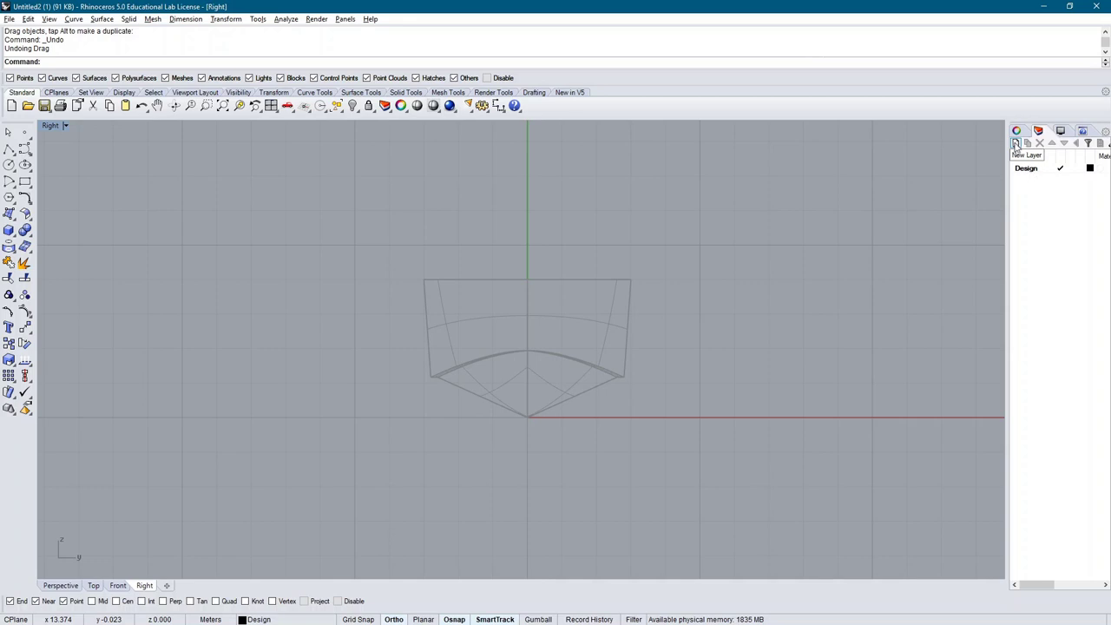
left_click(1016, 143)
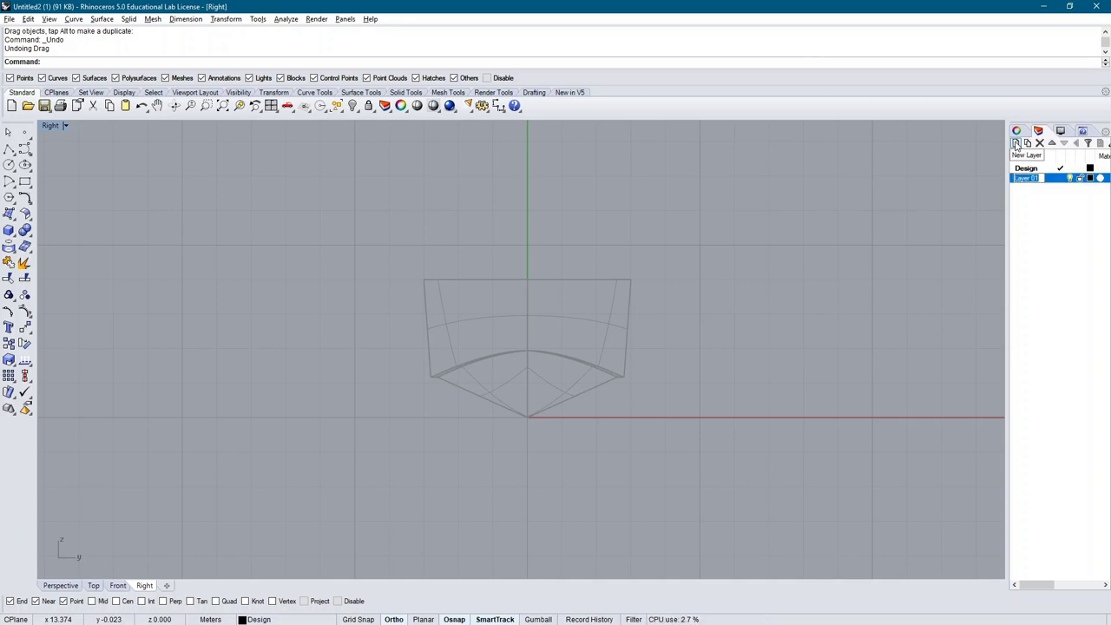
type("Body Pla")
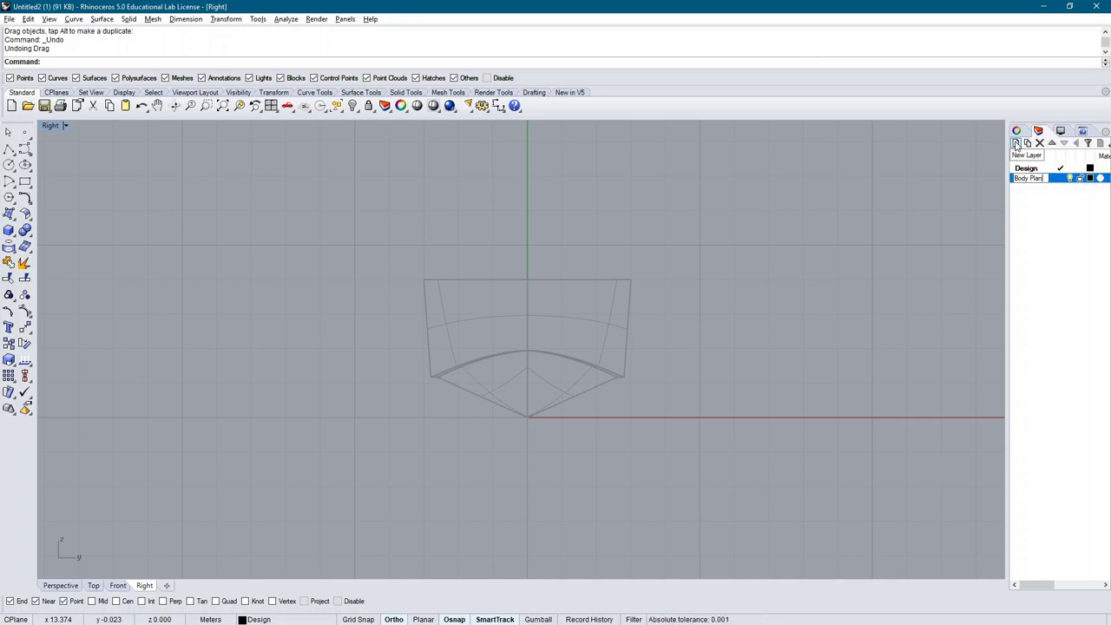
type("n")
key("Return")
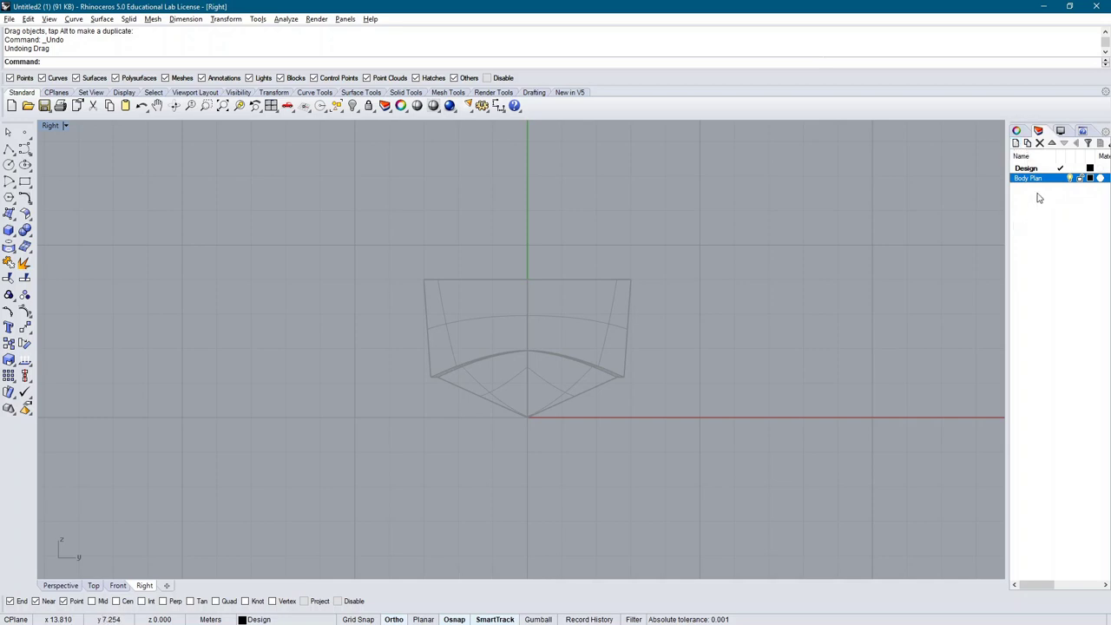
left_click(1060, 178)
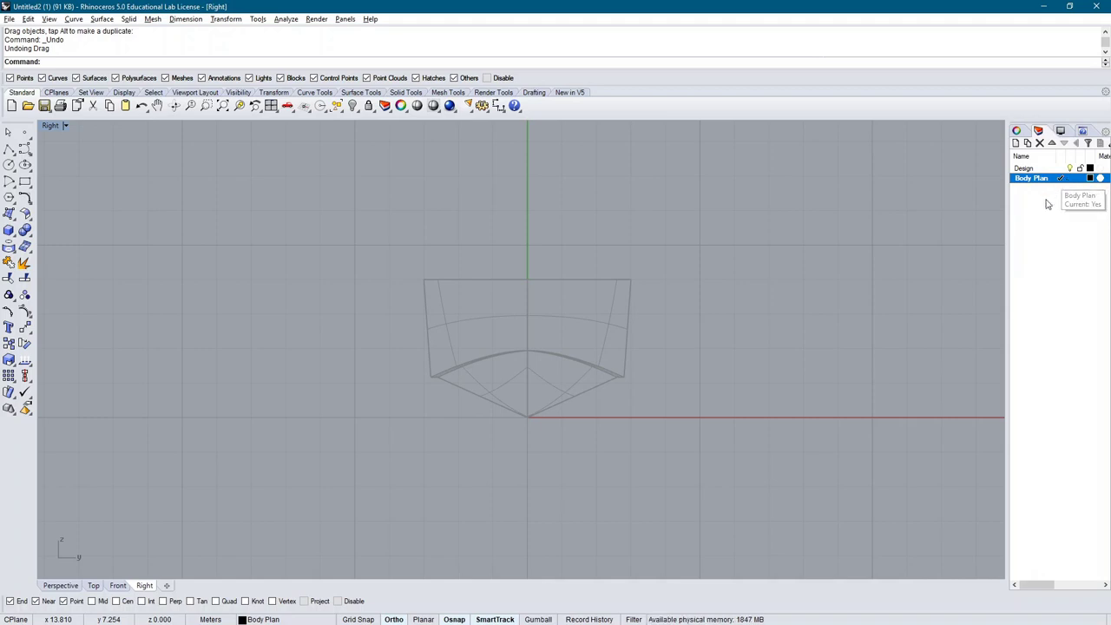
Enable the Project option for object snaps, keeping Osnap and Ortho on
left_click(394, 619)
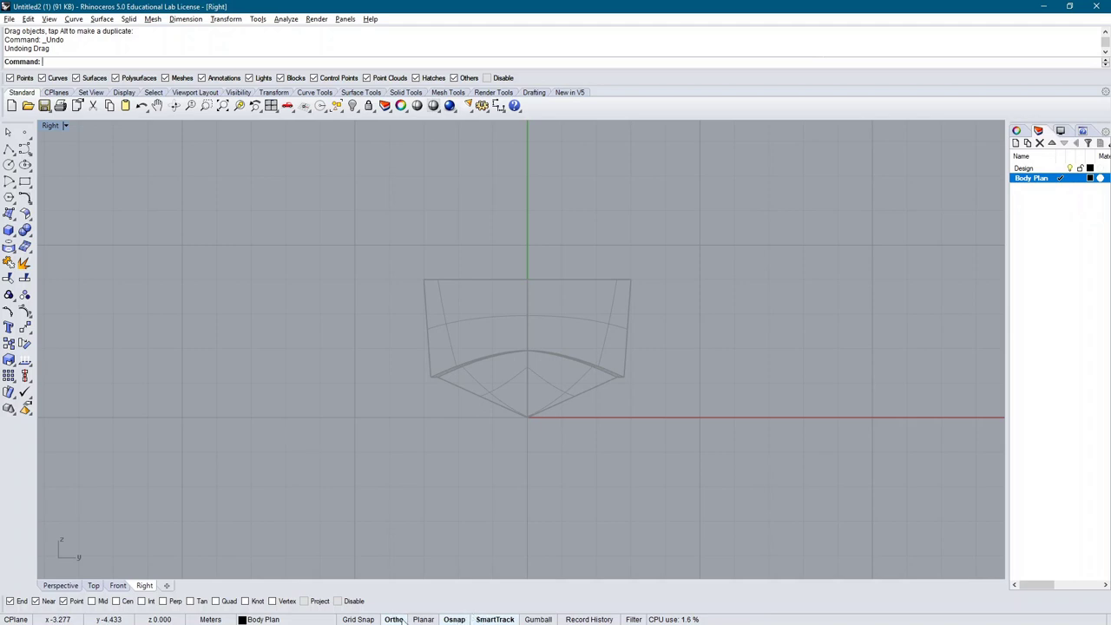
left_click(304, 602)
left_click(456, 621)
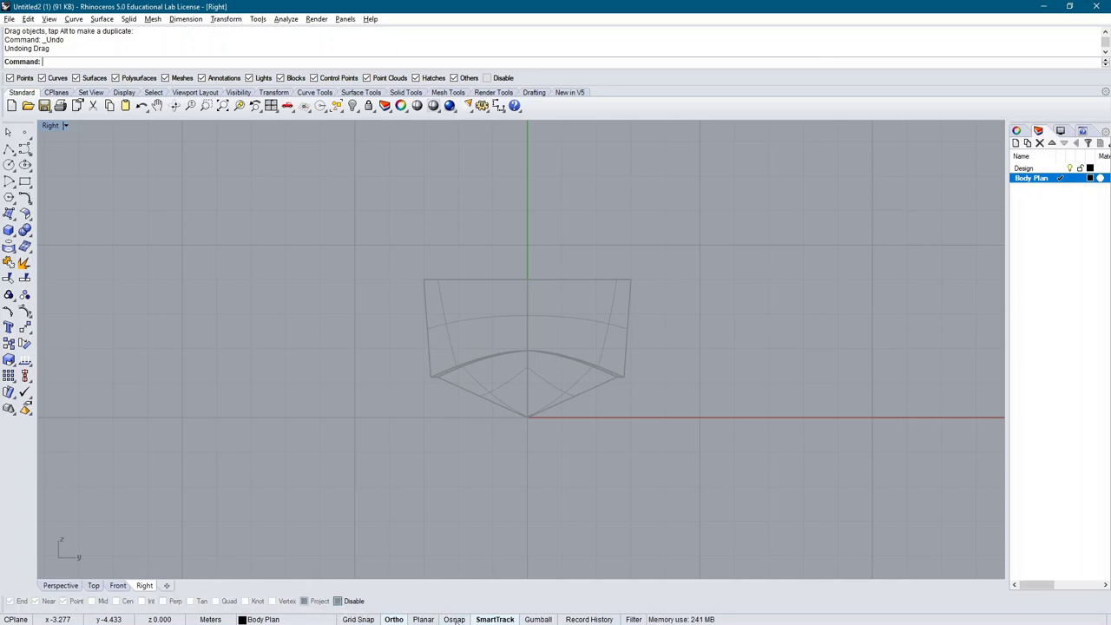
left_click(457, 622)
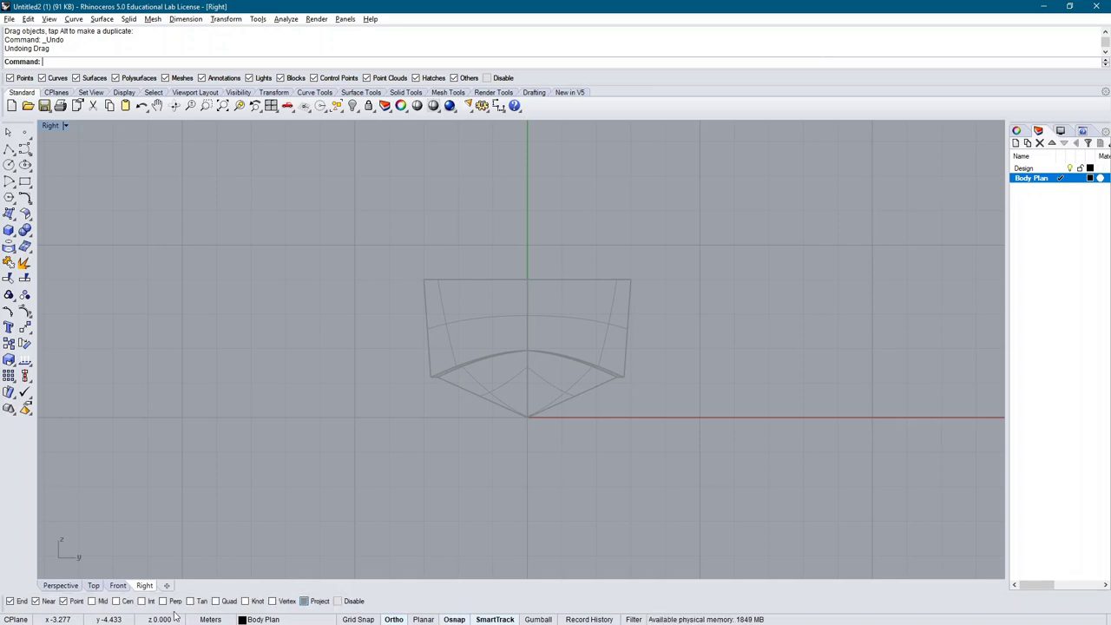
left_click(308, 602)
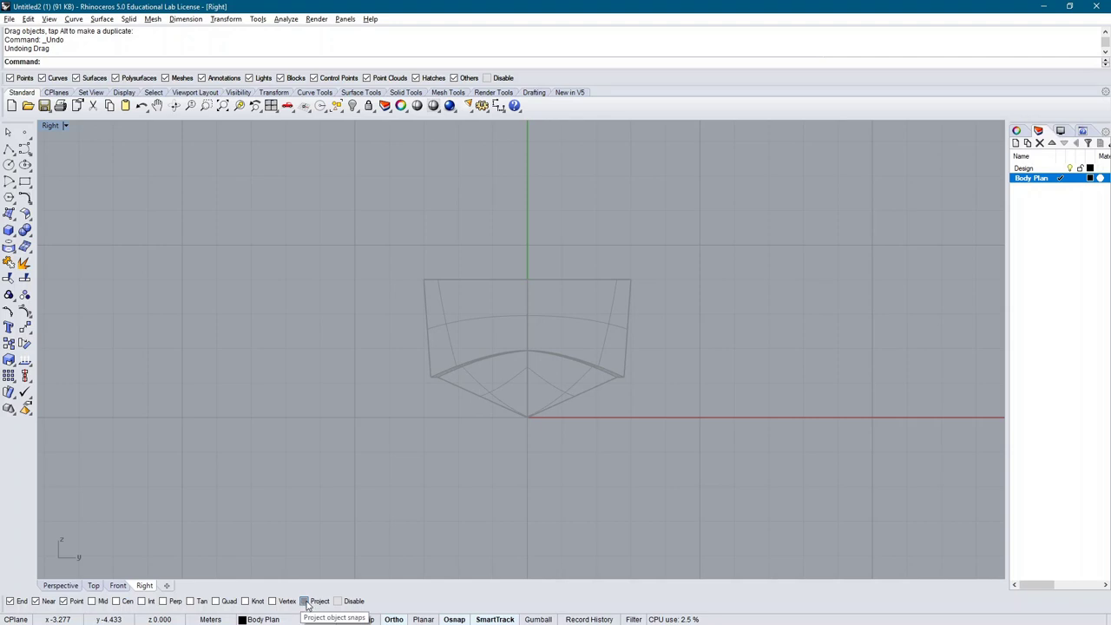
Enable the Mid, Cen, Int, Perp, Tan, Quad, Knot and Vertex object snaps
left_click(91, 600)
left_click(117, 601)
left_click(142, 601)
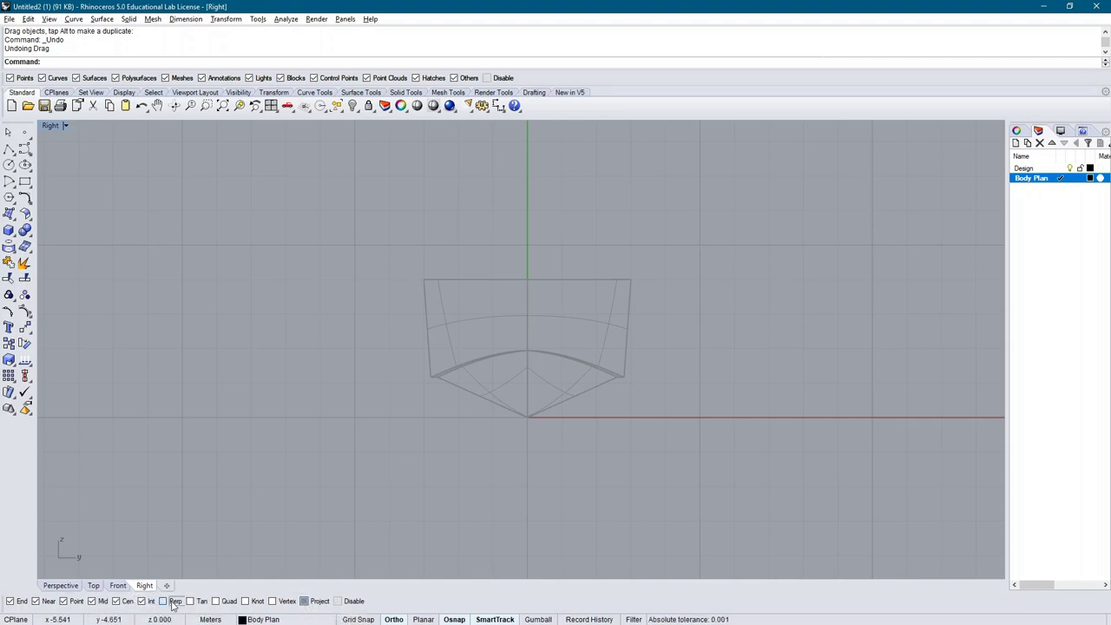
left_click(163, 600)
left_click(190, 601)
left_click(215, 601)
left_click(245, 600)
left_click(272, 600)
Draw a rectangular plane by two corners in the Right view, large enough to enclose the whole hull section with a margin
type("P")
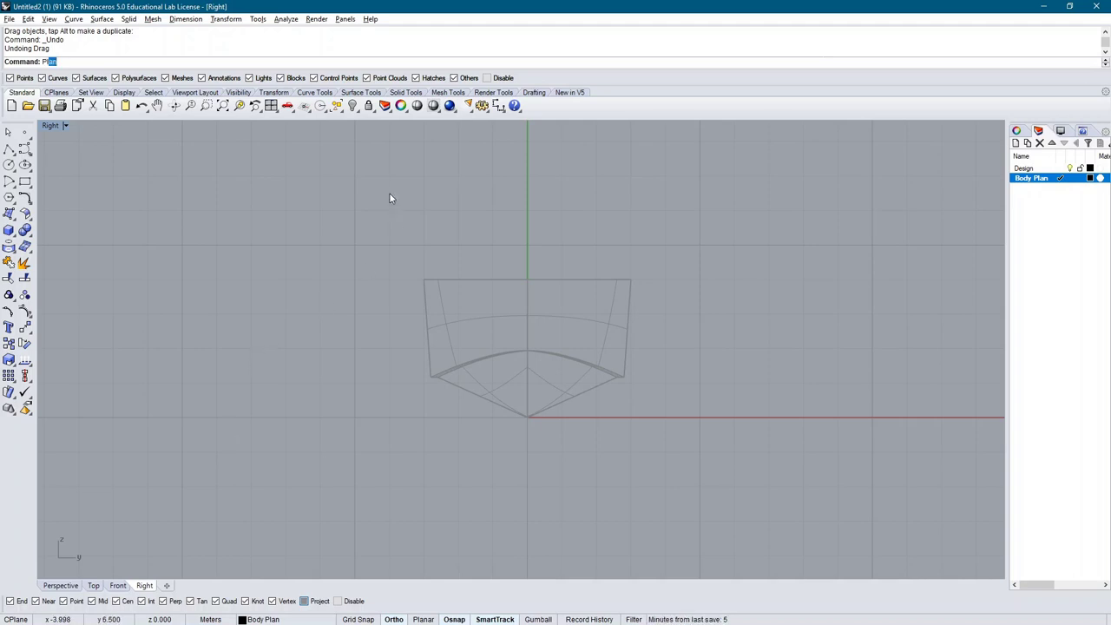
type("lane")
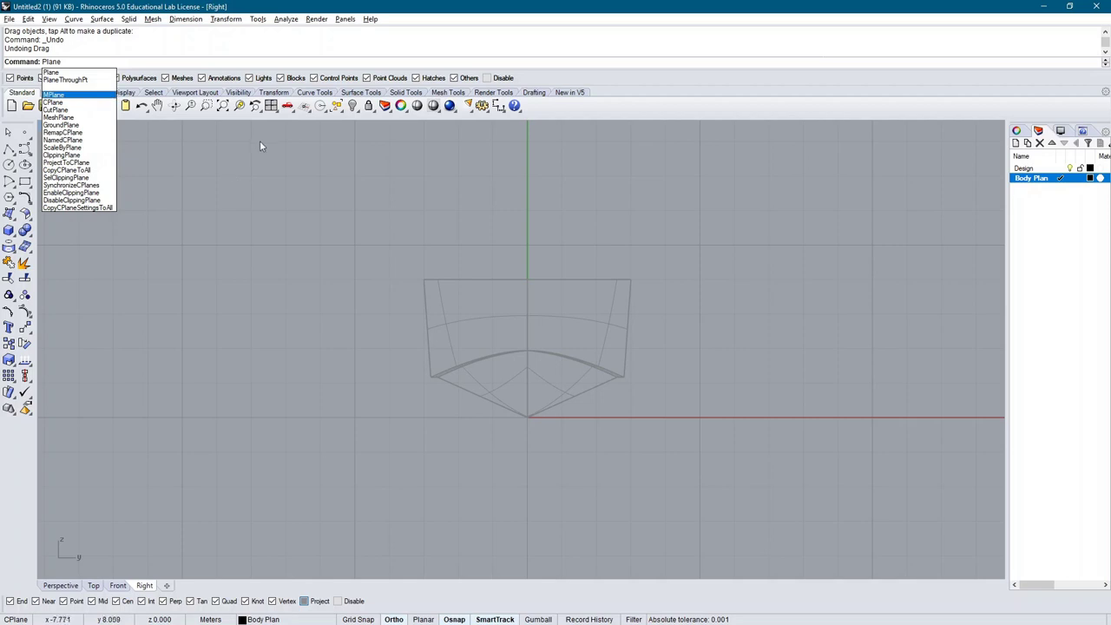
key("Return")
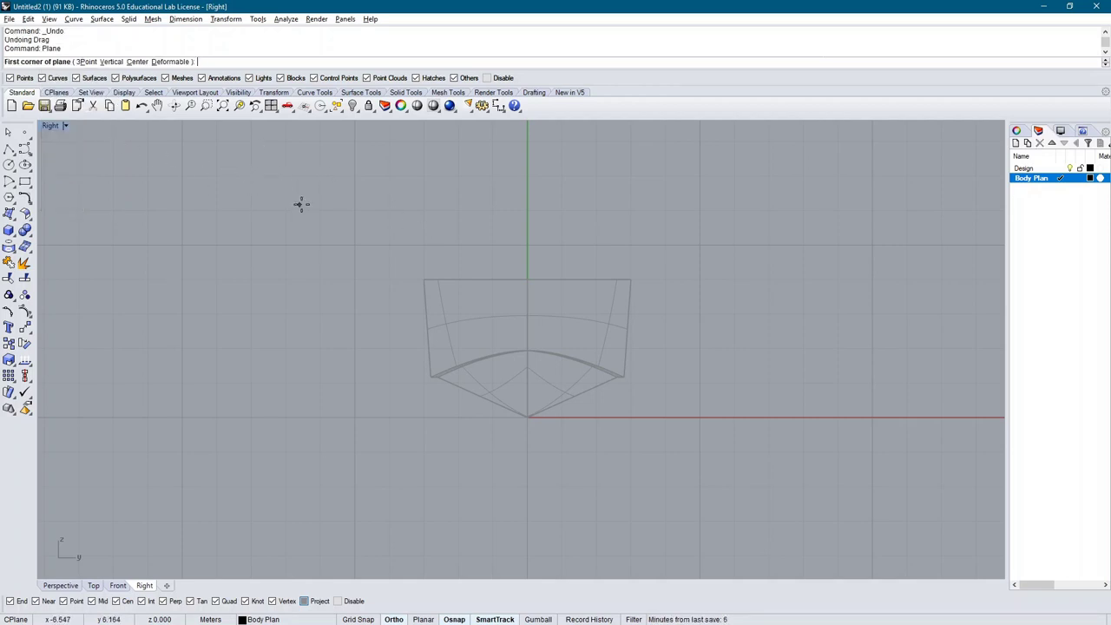
left_click(359, 225)
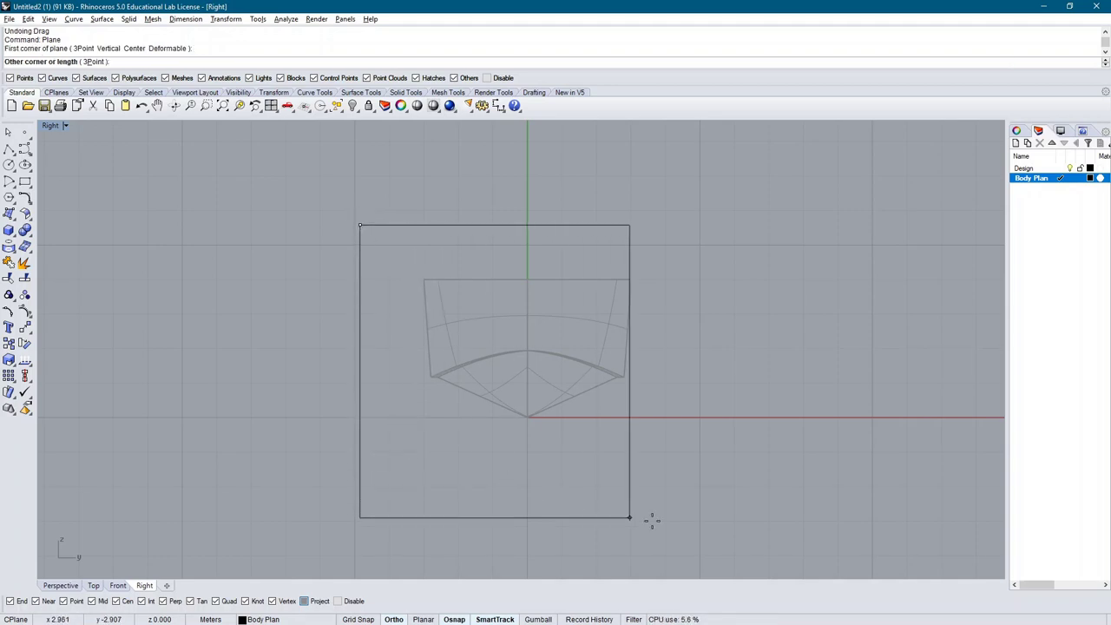
left_click(696, 461)
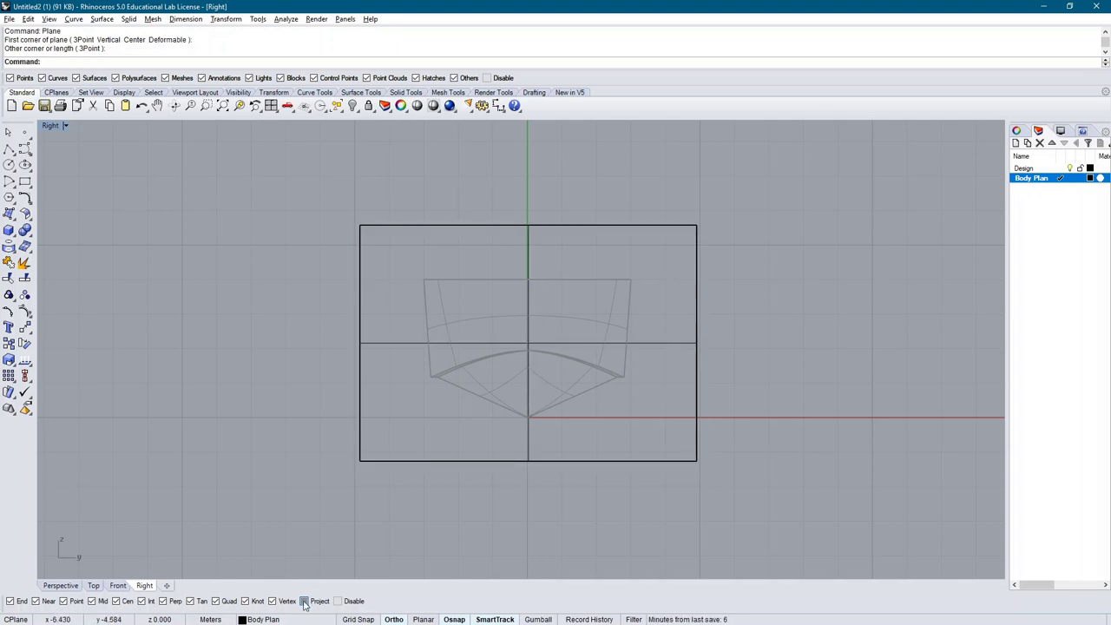
Inspect the new plane's position at the hull's stern in the Perspective view
left_click(413, 461)
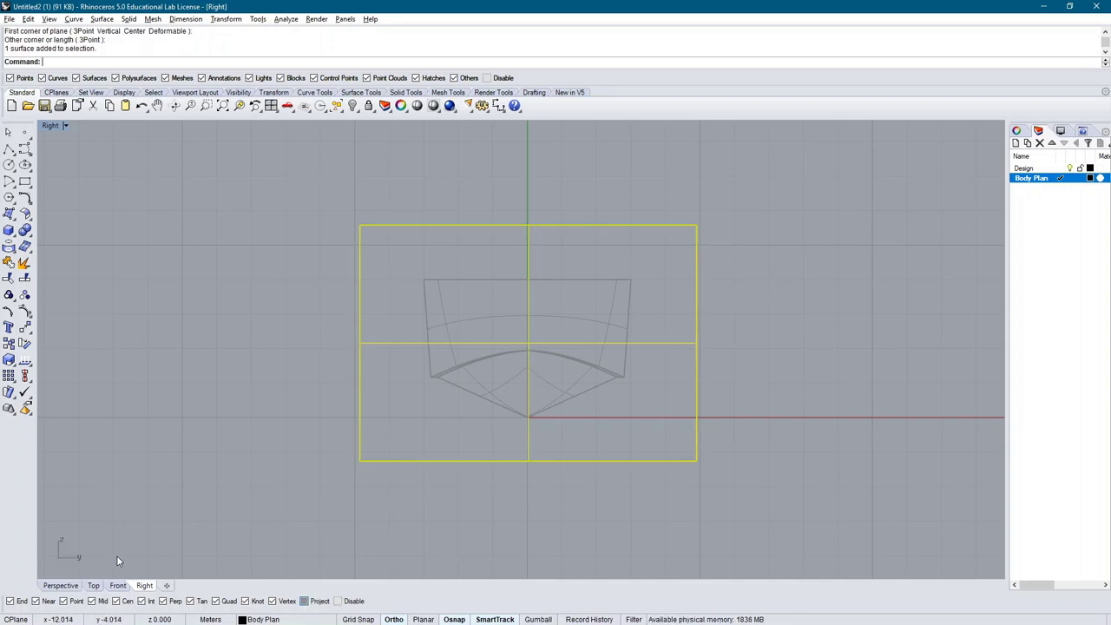
left_click(65, 588)
mouse_move(462, 385)
right_mouse_down()
mouse_move(587, 376)
mouse_move(576, 397)
right_mouse_up()
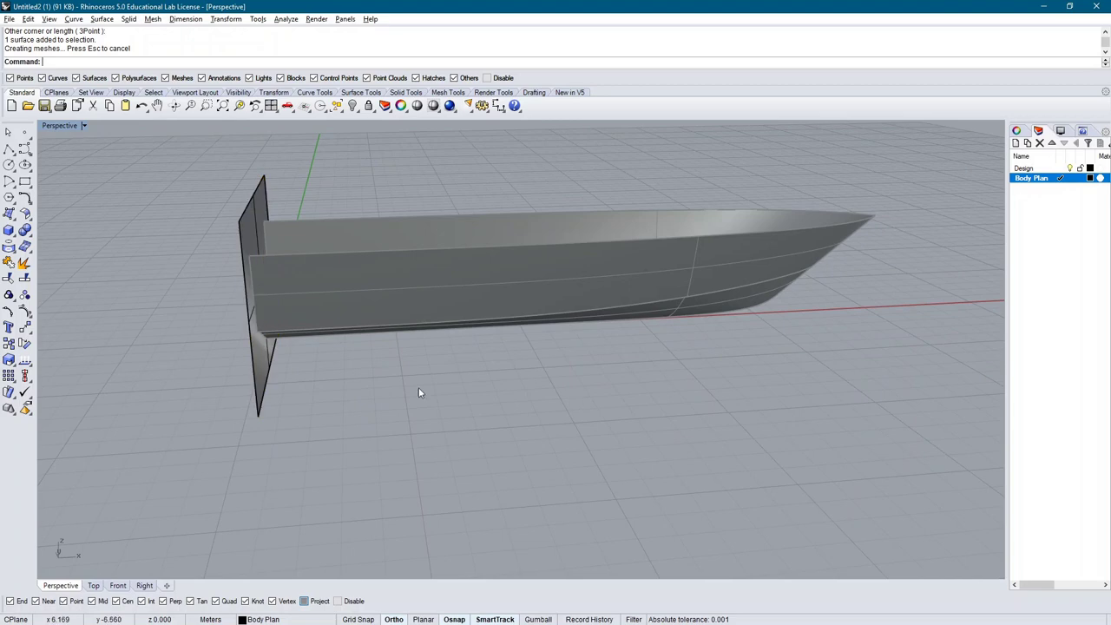
right_click_drag(418, 393, 382, 390)
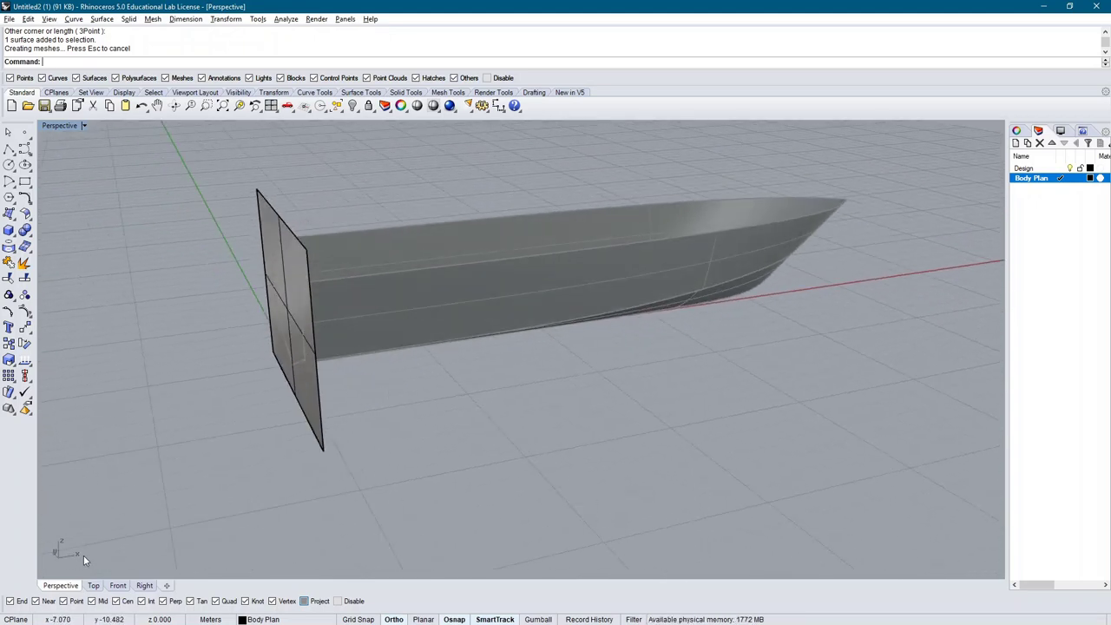
Compare the section plane with the hull's outline in the Right and Perspective views
right_click_drag(579, 437, 431, 442)
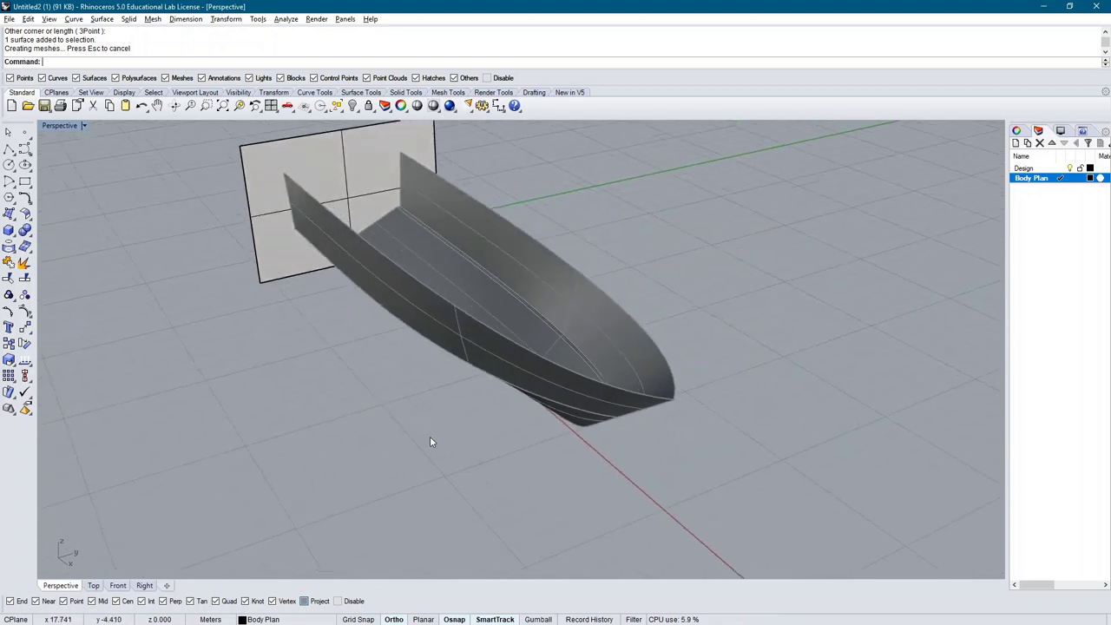
left_click(144, 585)
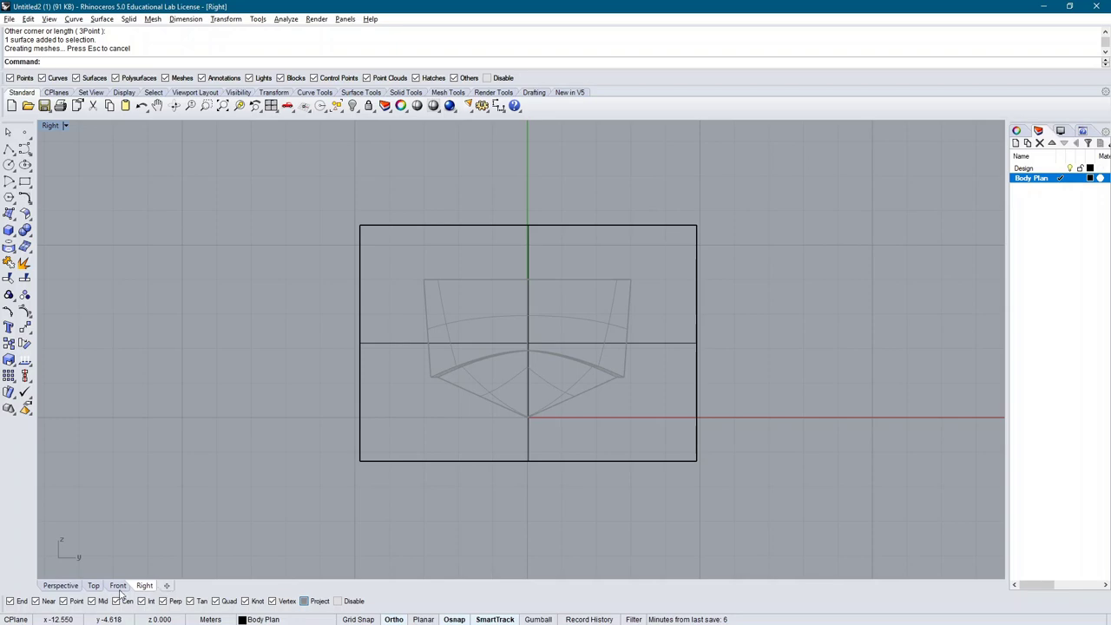
left_click(60, 585)
scroll(474, 465, "down", 3)
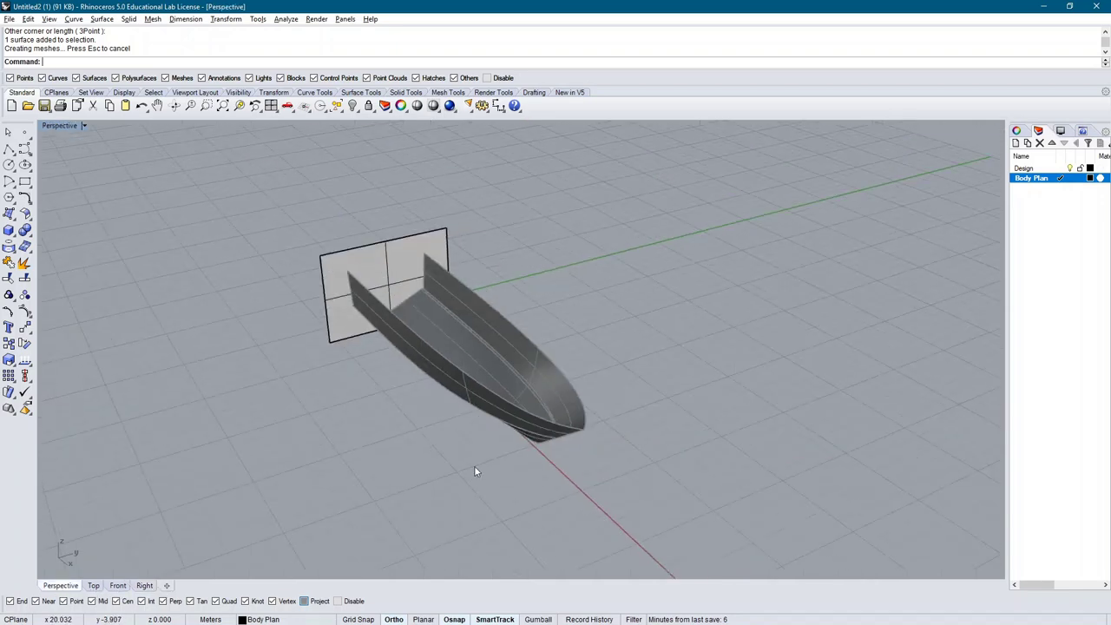
right_click_drag(471, 442, 490, 423)
key("Home")
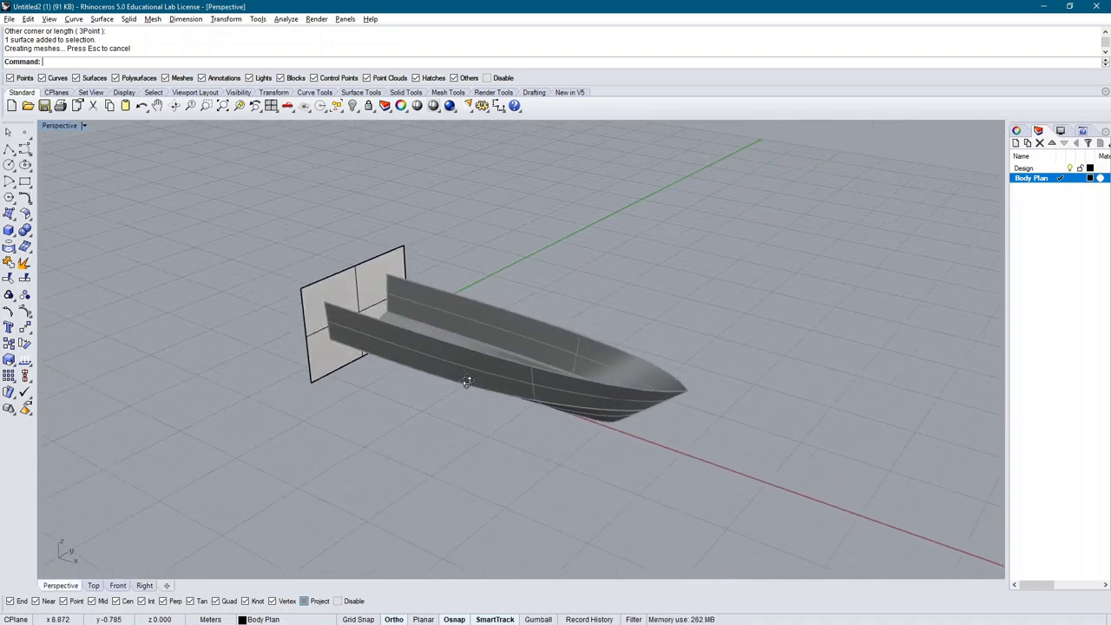
Array the stern plane along the hull with 26 copies in X, 1 in Y, 1 in Z and an X spacing of 1 m
type("An")
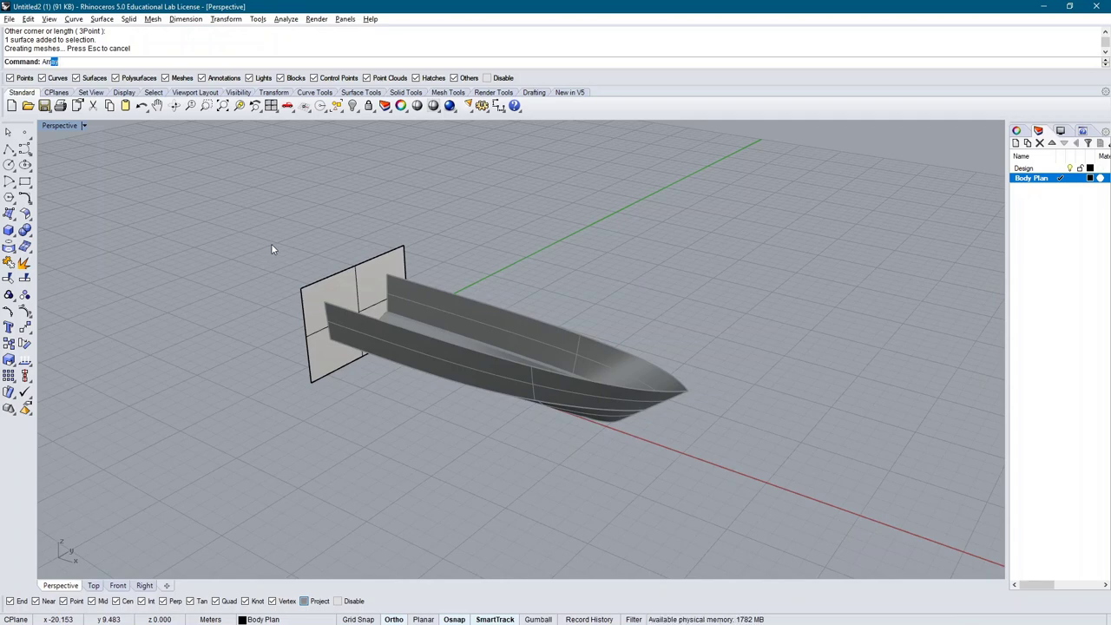
type("ray")
key("Return")
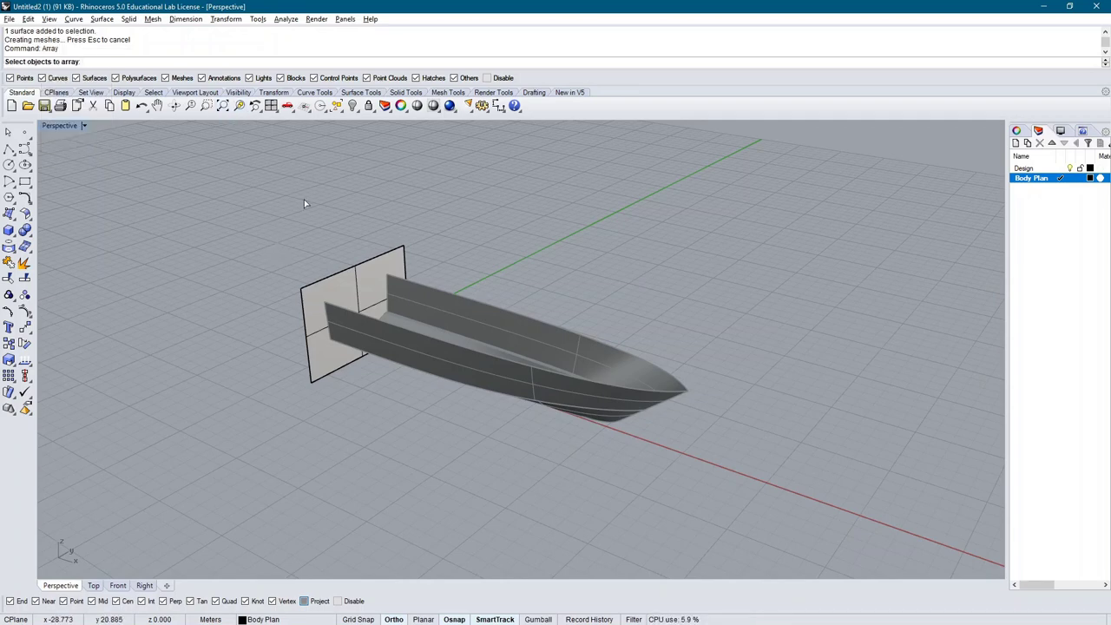
left_click(356, 270)
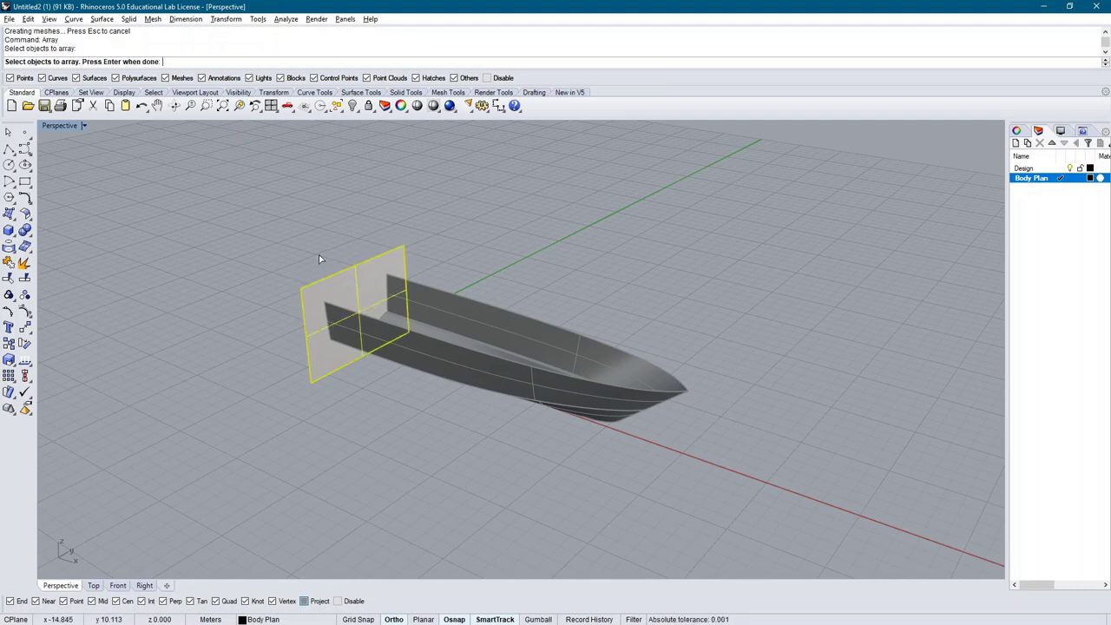
key("Return")
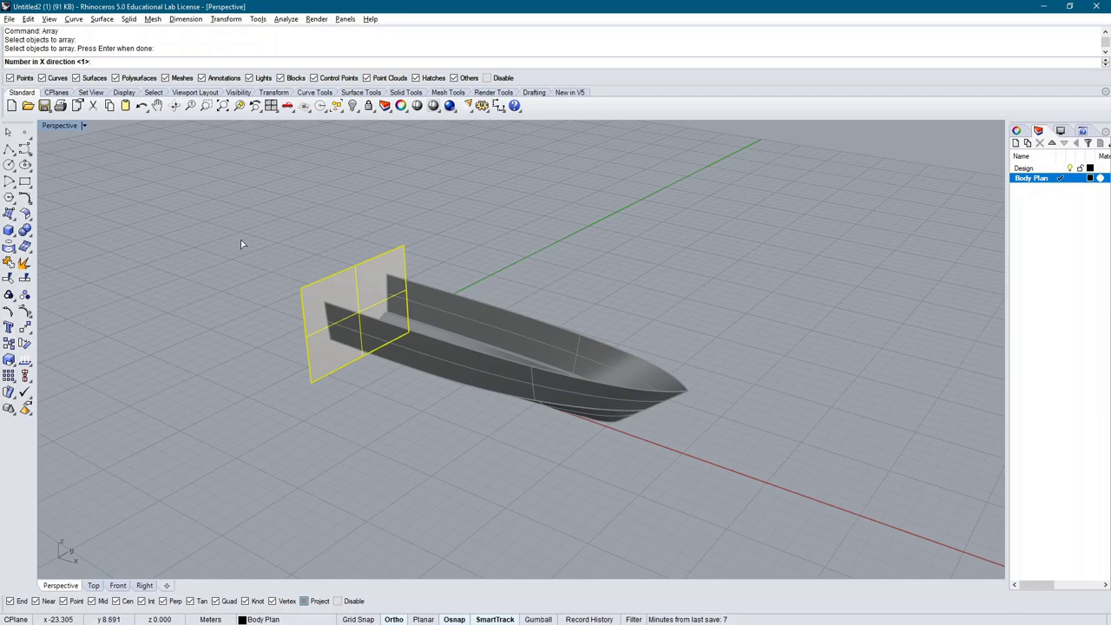
right_click_drag(242, 242, 466, 223)
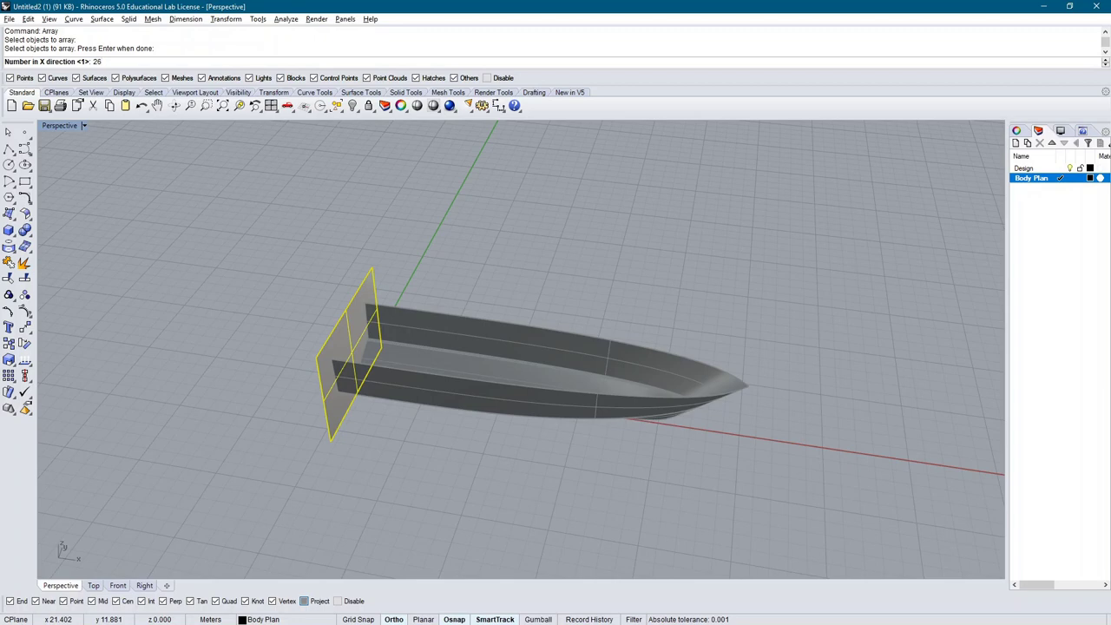
key("Return")
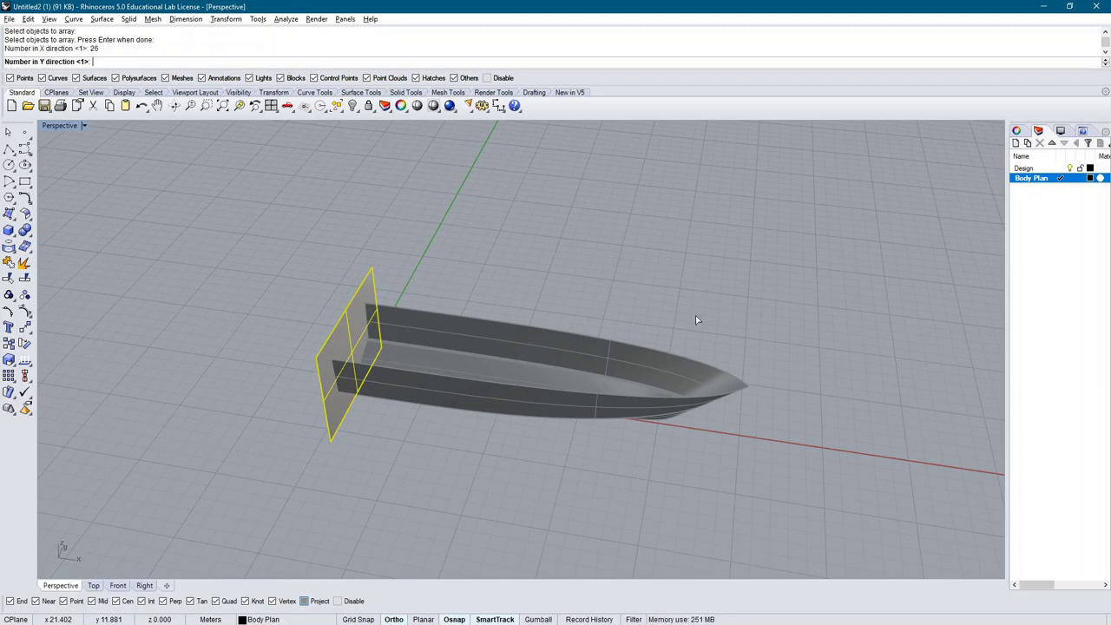
type("1")
key("Return")
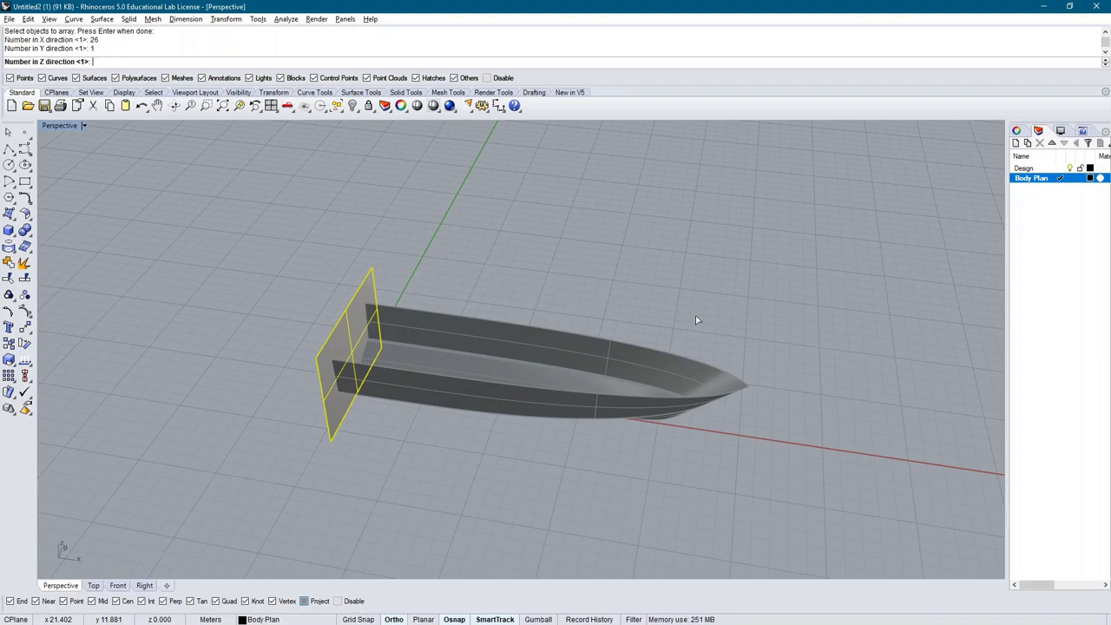
type("1")
key("Return")
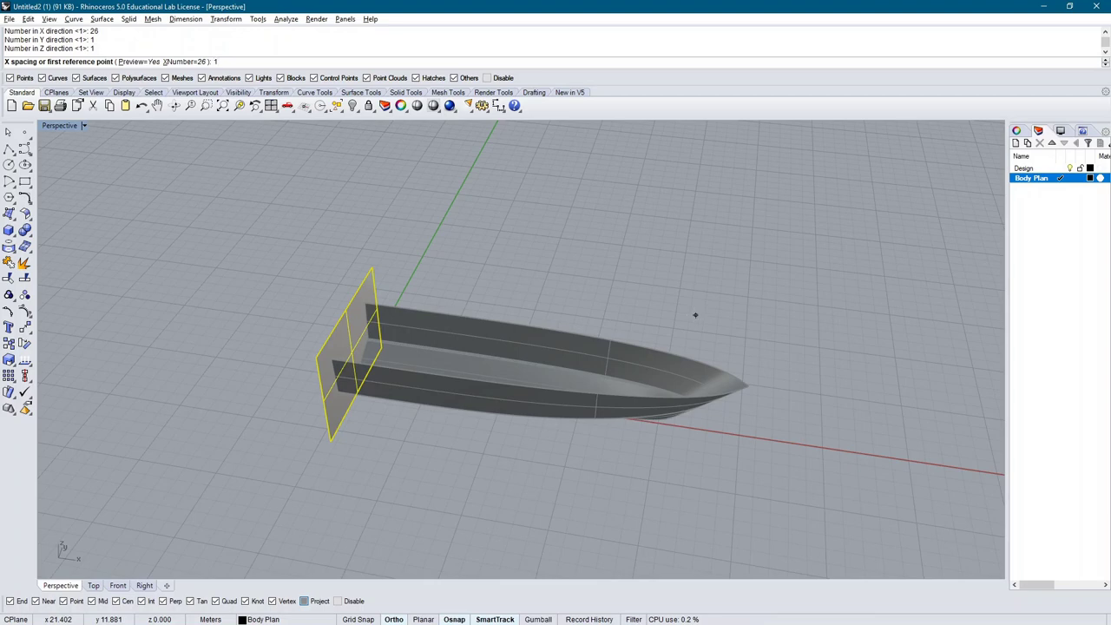
type("1")
key("Return")
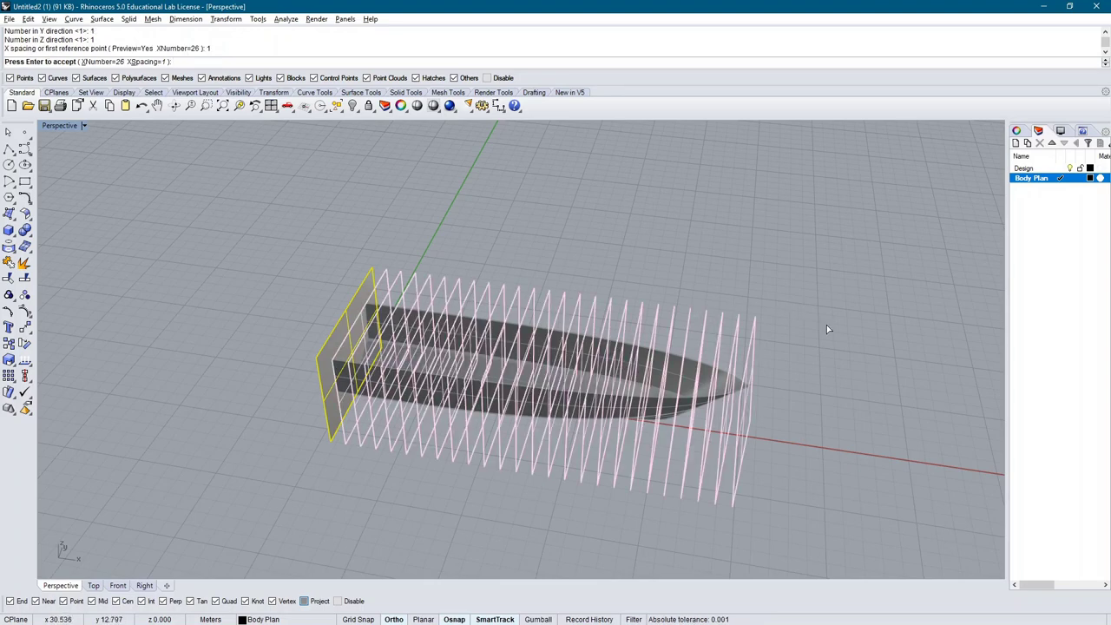
Check the array preview from stern to bow in the Perspective and Front views, and accept the array
right_click_drag(831, 437, 774, 336)
scroll(753, 303, "down", 5)
scroll(749, 309, "up", 7)
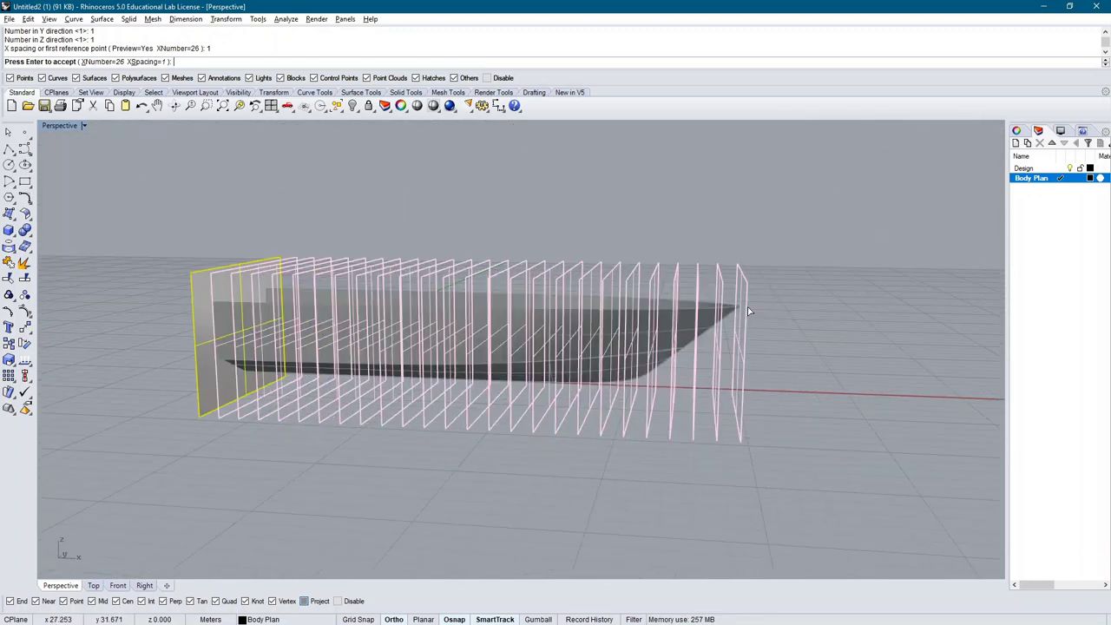
scroll(747, 306, "up", 6)
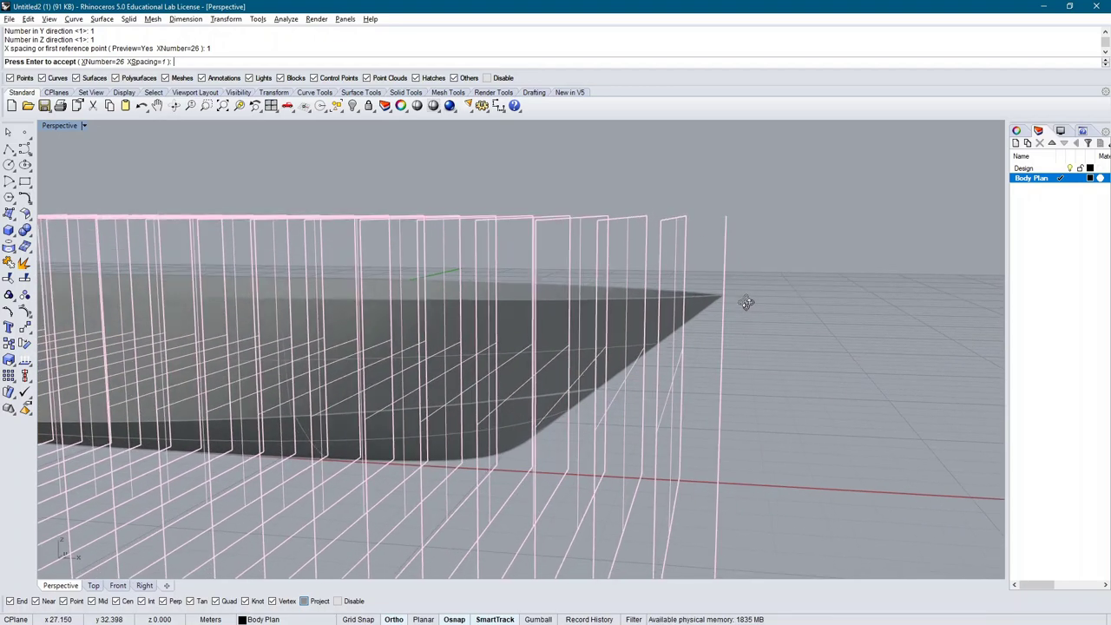
scroll(748, 302, "down", 3)
scroll(771, 288, "down", 3)
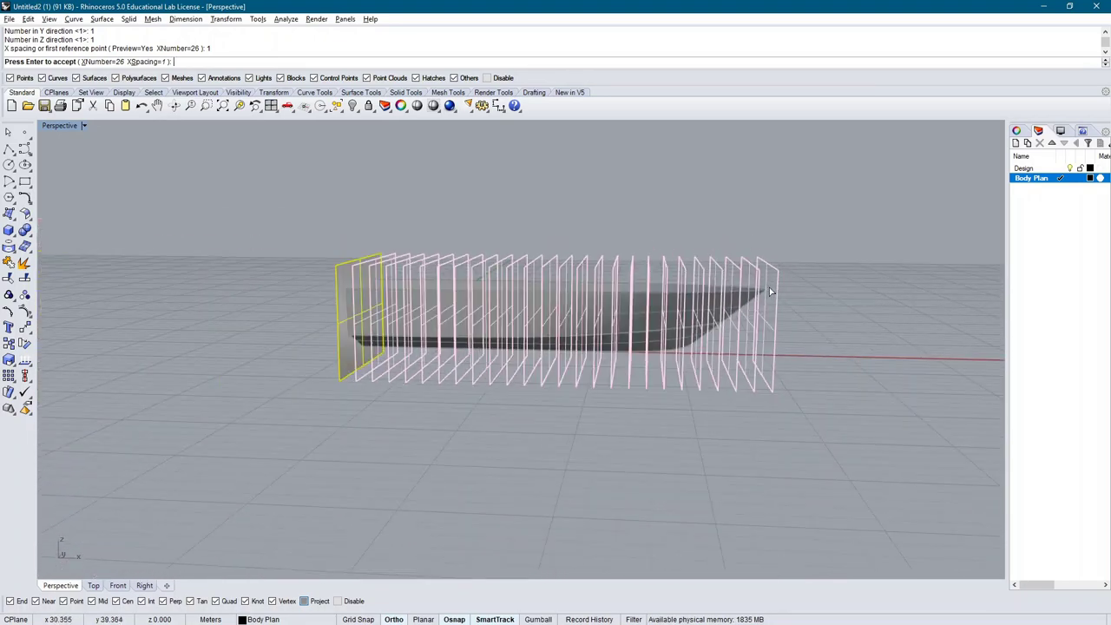
left_click(144, 585)
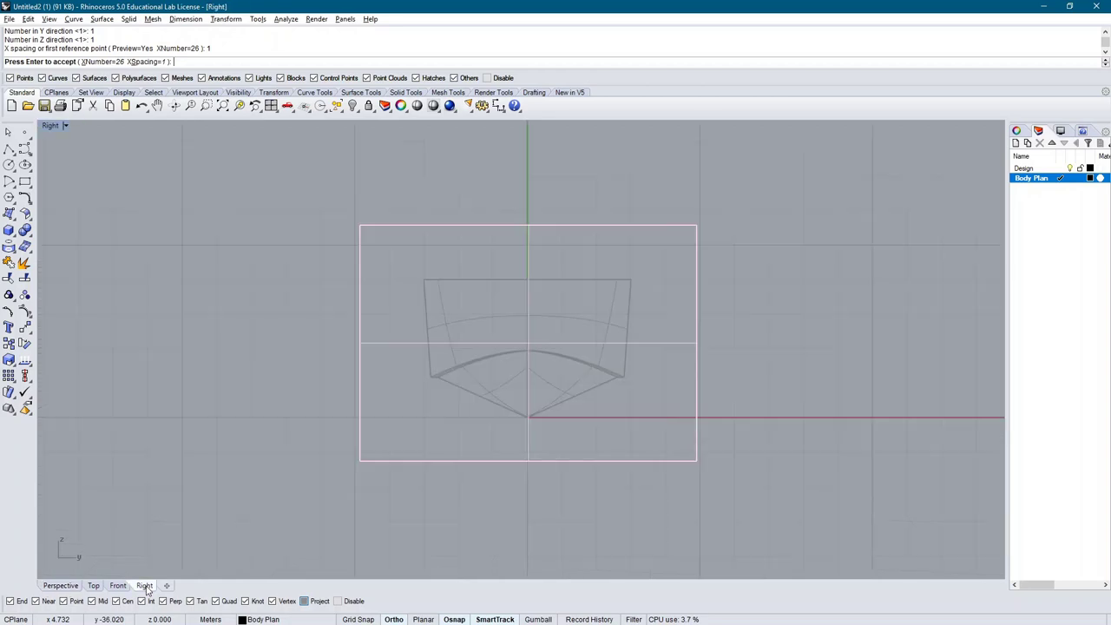
left_click(117, 586)
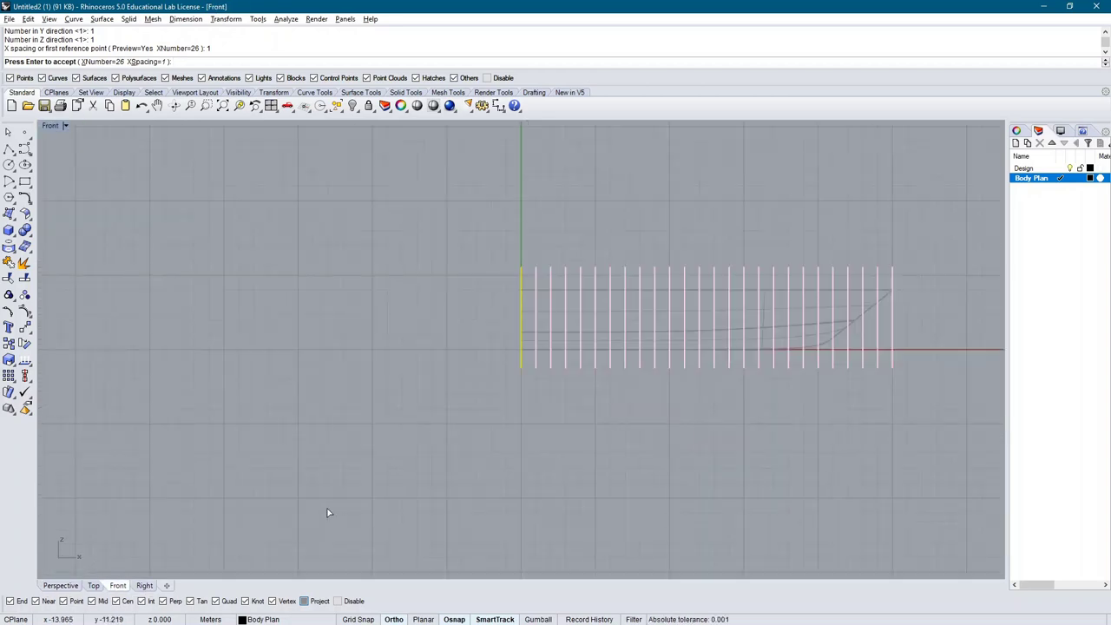
scroll(250, 410, "down", 3)
scroll(499, 355, "up", 5)
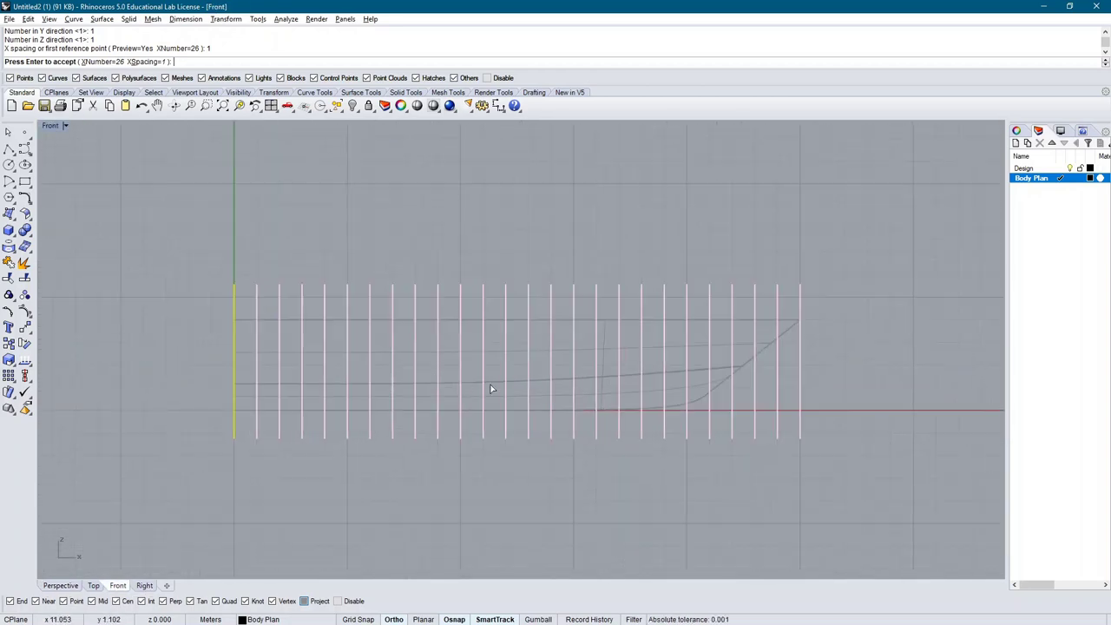
right_click_drag(893, 391, 838, 342)
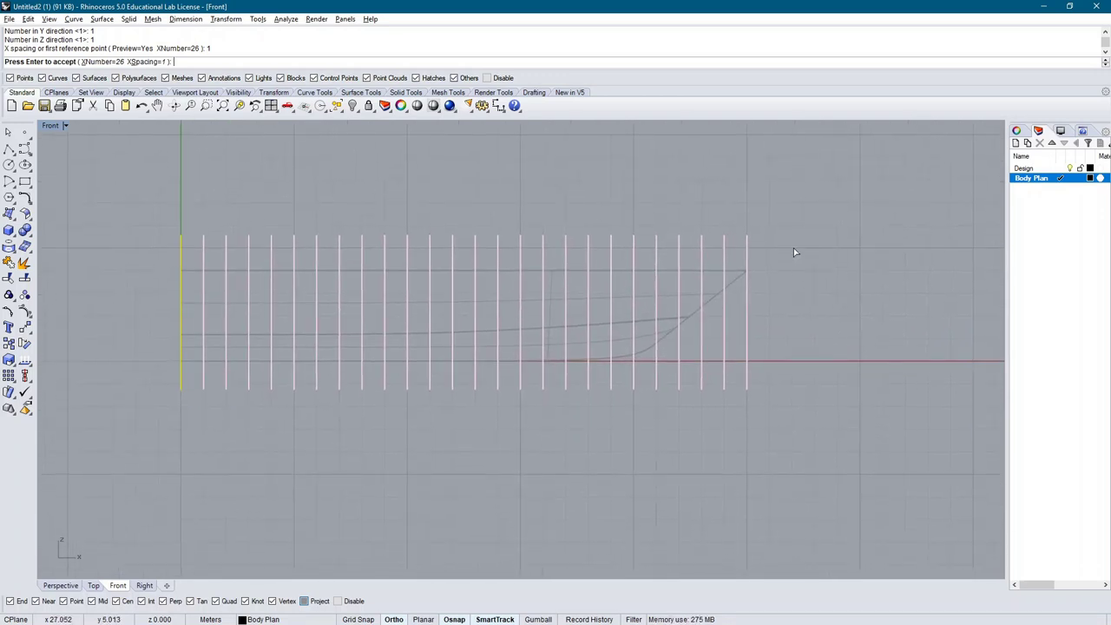
key("Return")
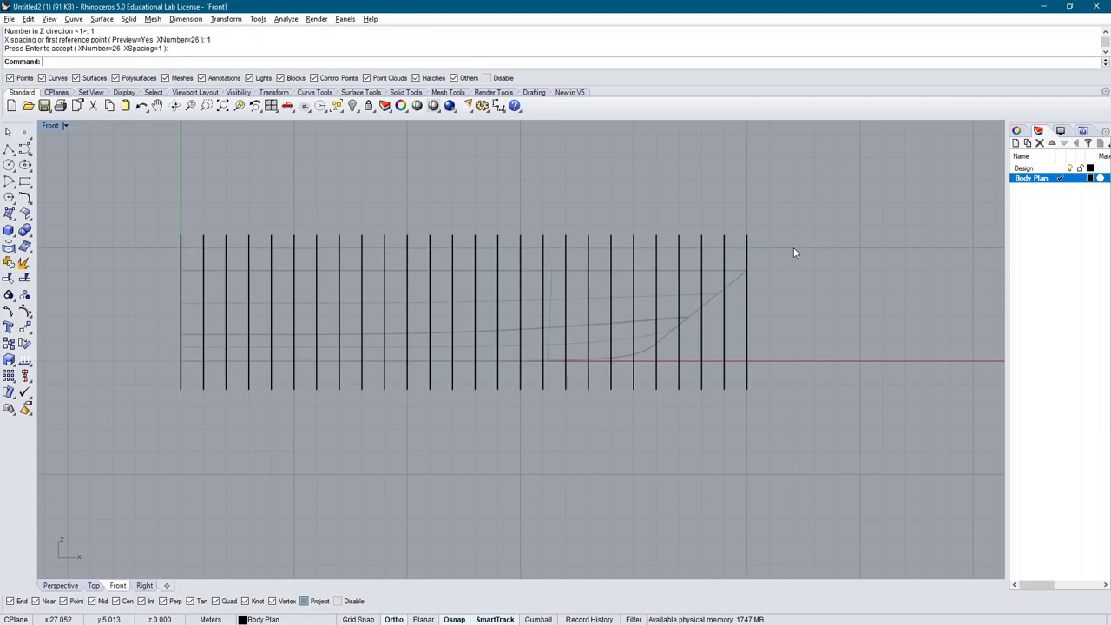
Intersect all the arrayed planes with the hull surfaces to create the section curves on the Body Plan layer
left_click(72, 587)
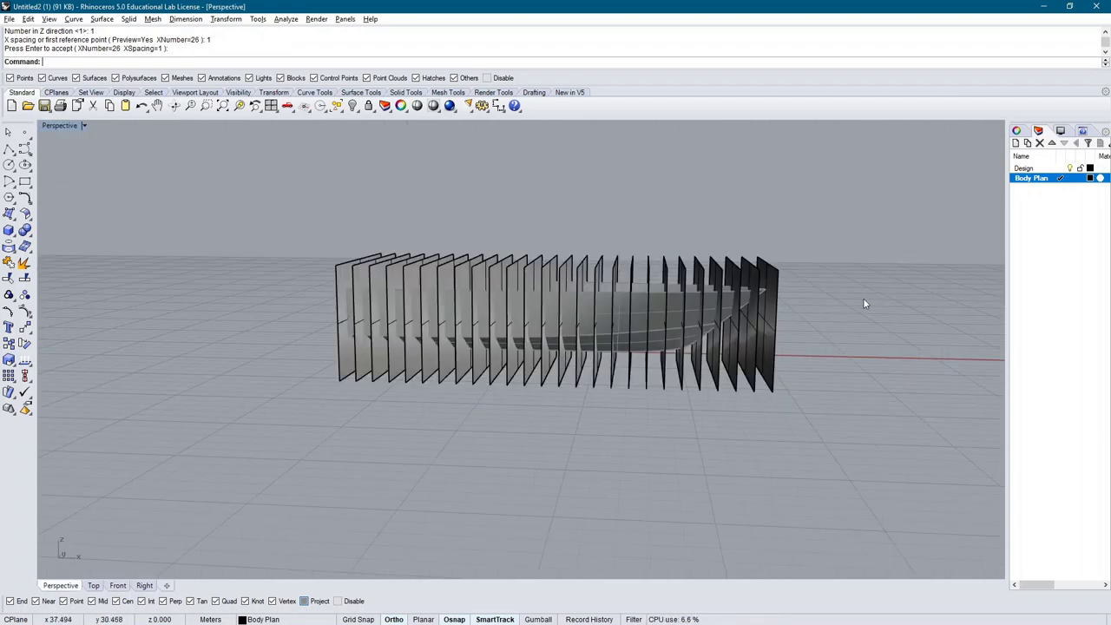
right_click_drag(863, 297, 850, 327)
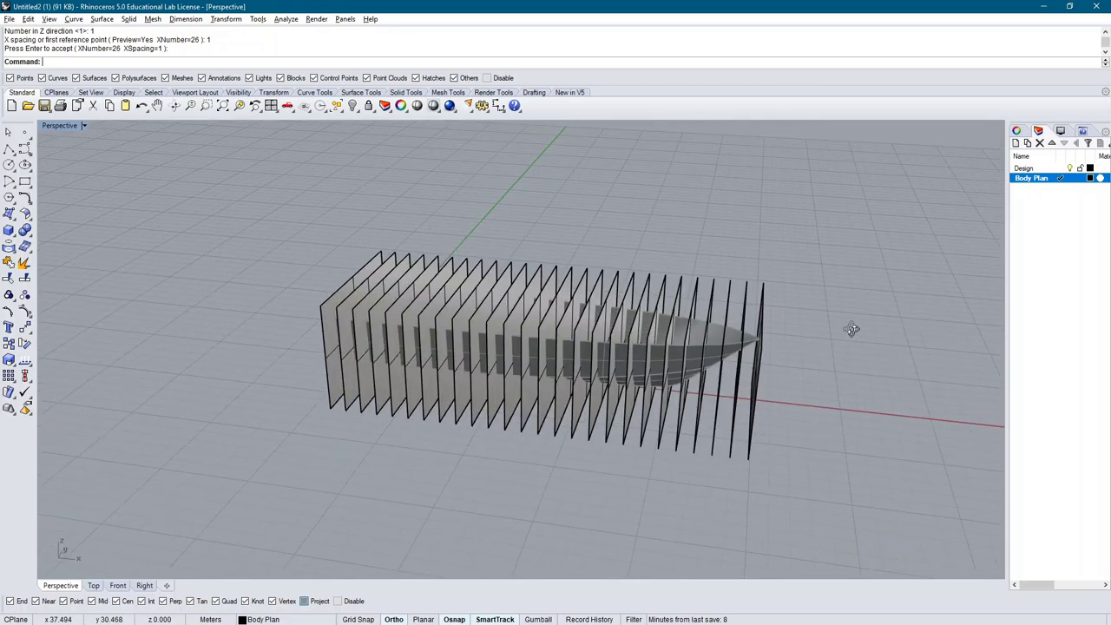
right_click_drag(785, 338, 754, 344)
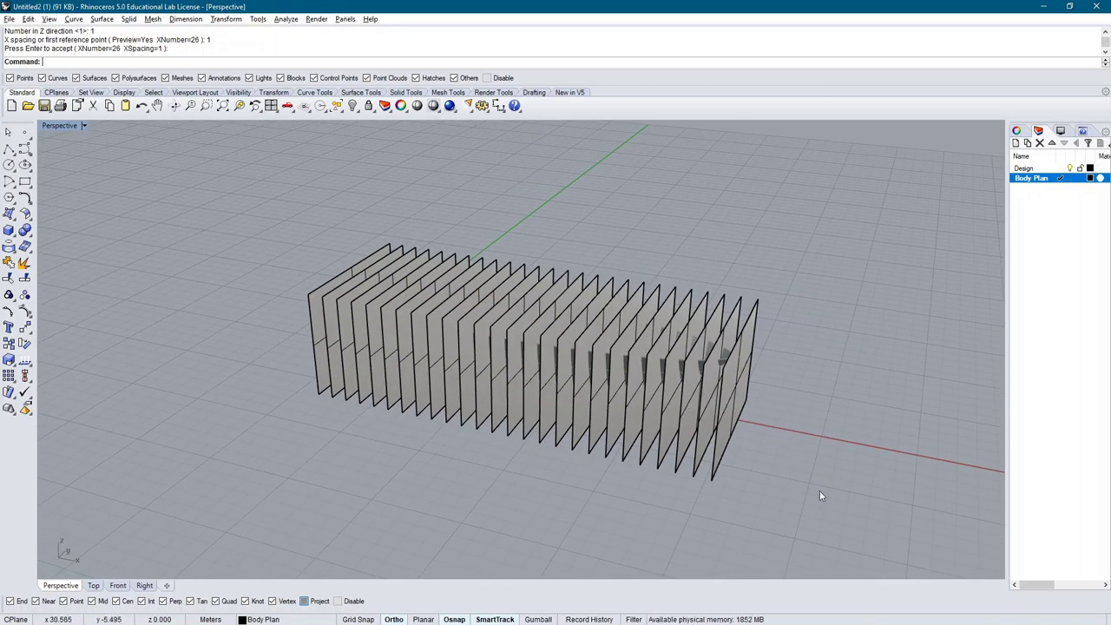
type("int")
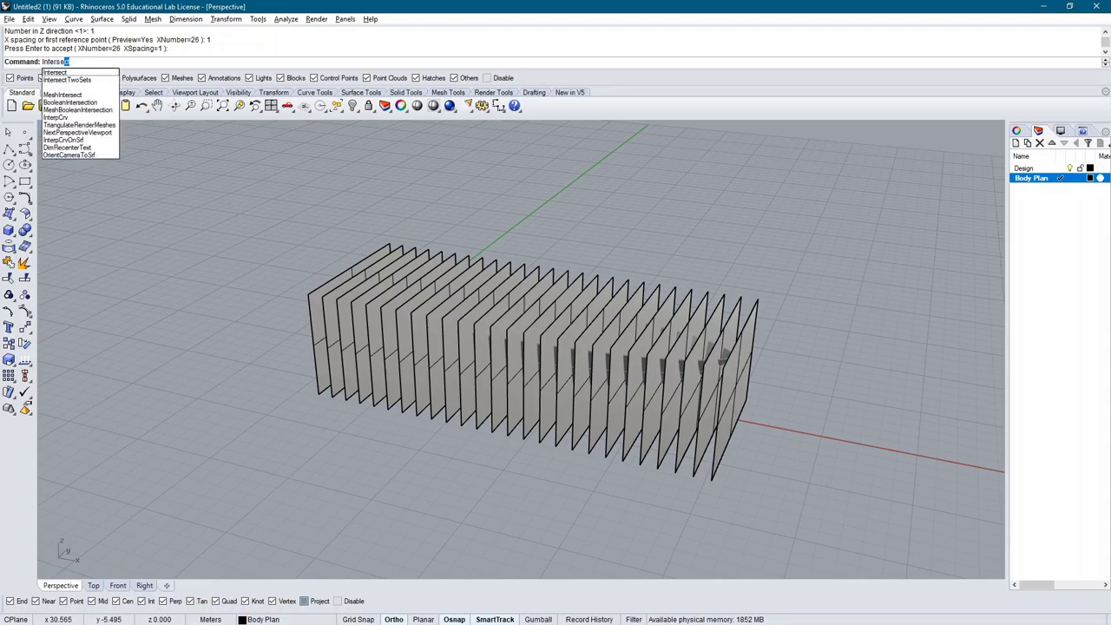
key("Return")
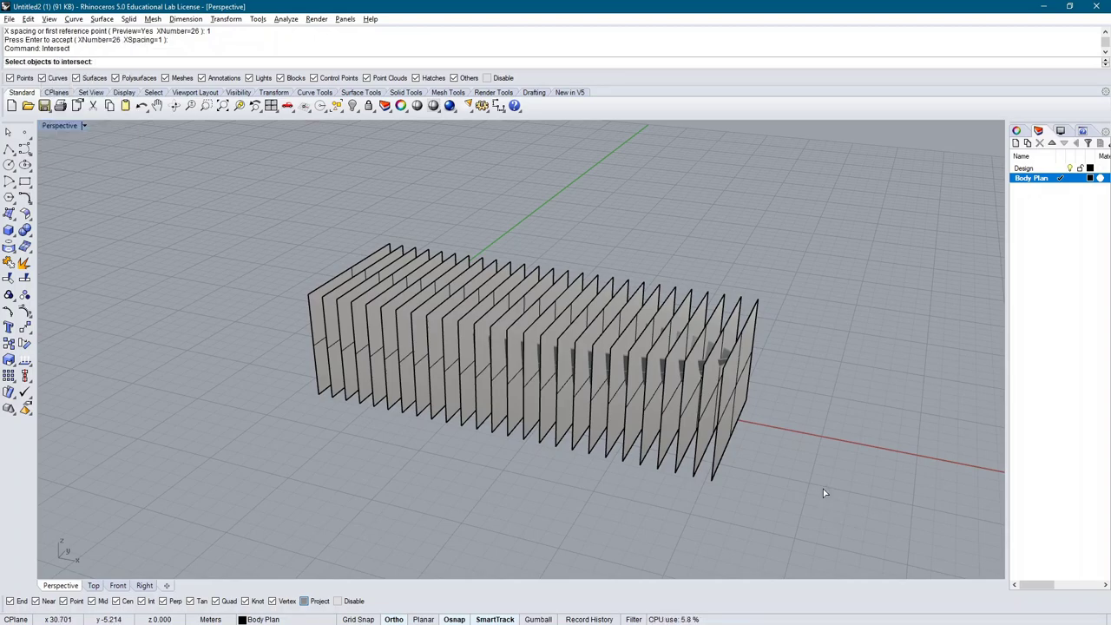
right_click_drag(823, 489, 825, 452)
left_click_drag(860, 484, 225, 213)
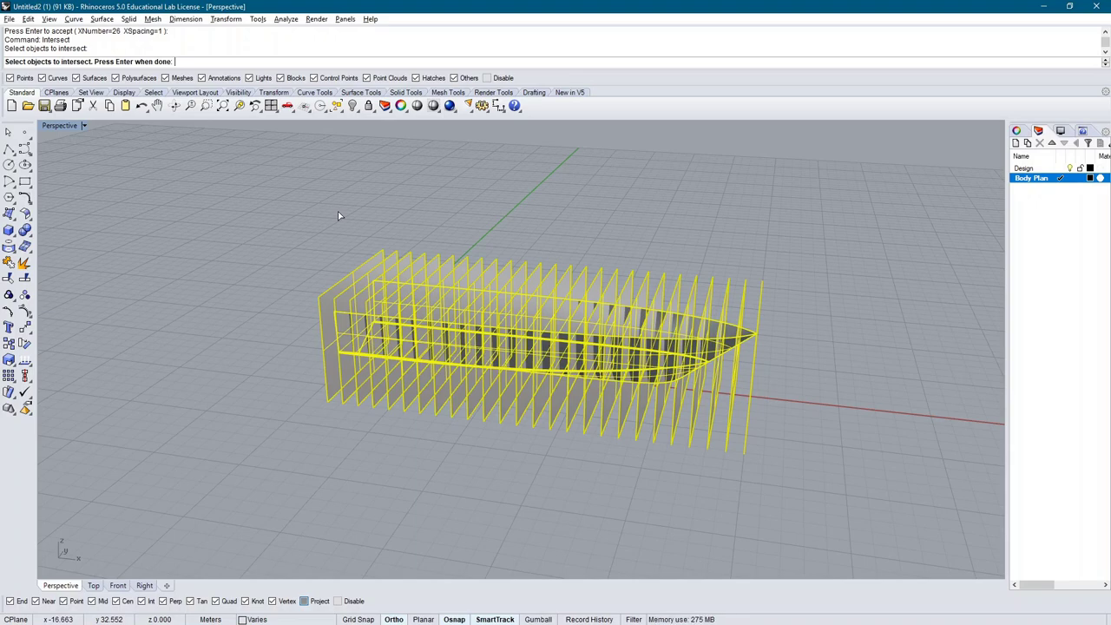
key("Return")
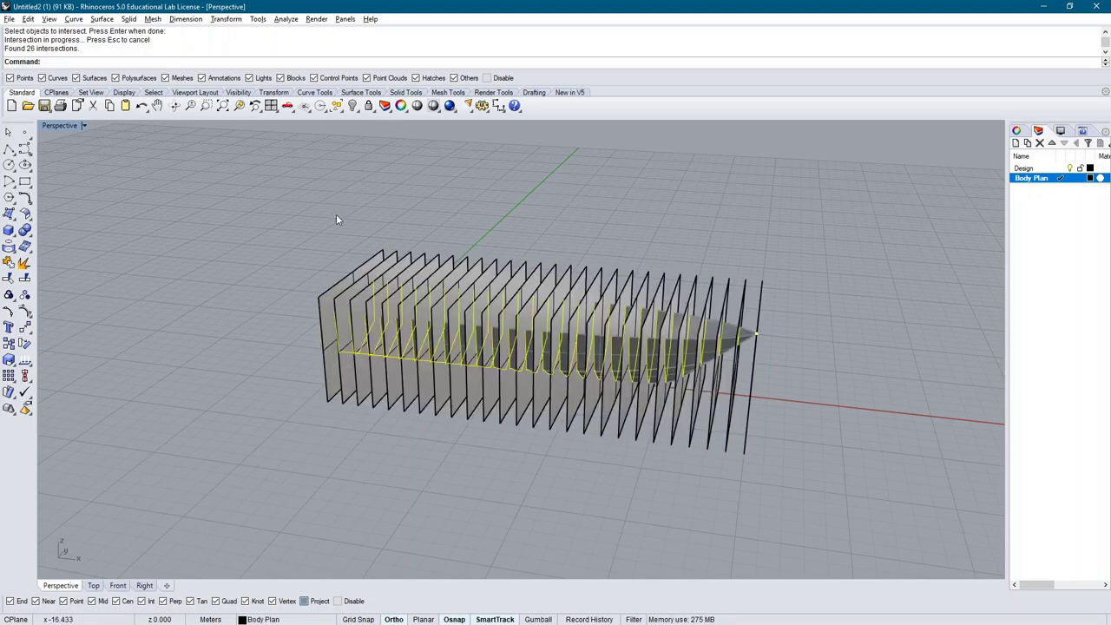
Examine the hull section curves in the Right view and from the bow and side in the Perspective view
right_click_drag(669, 218, 607, 201)
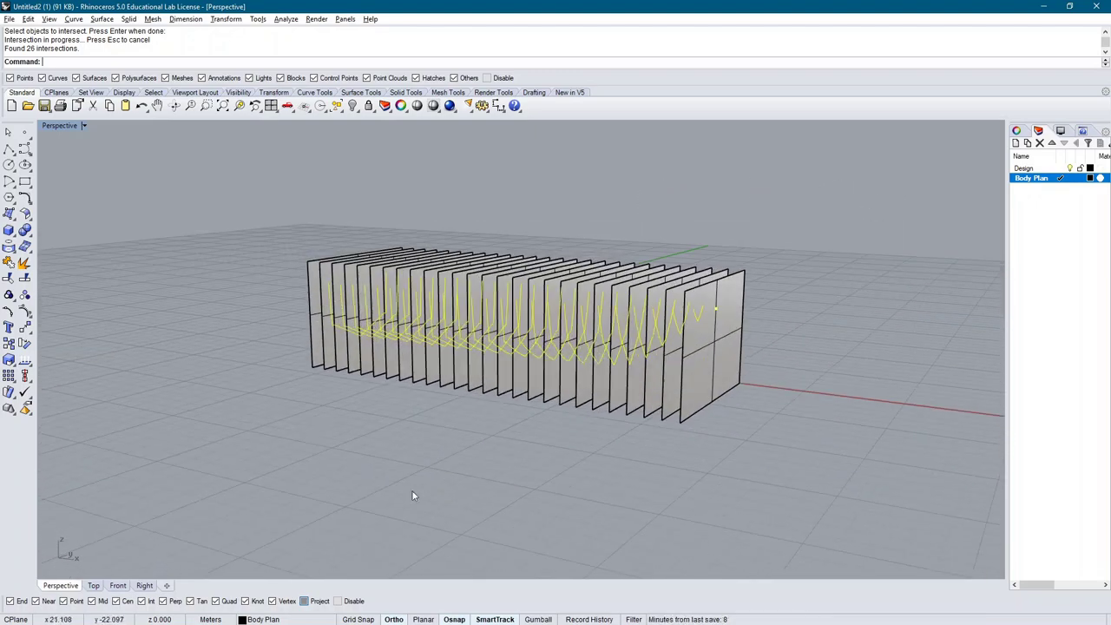
right_click(144, 585)
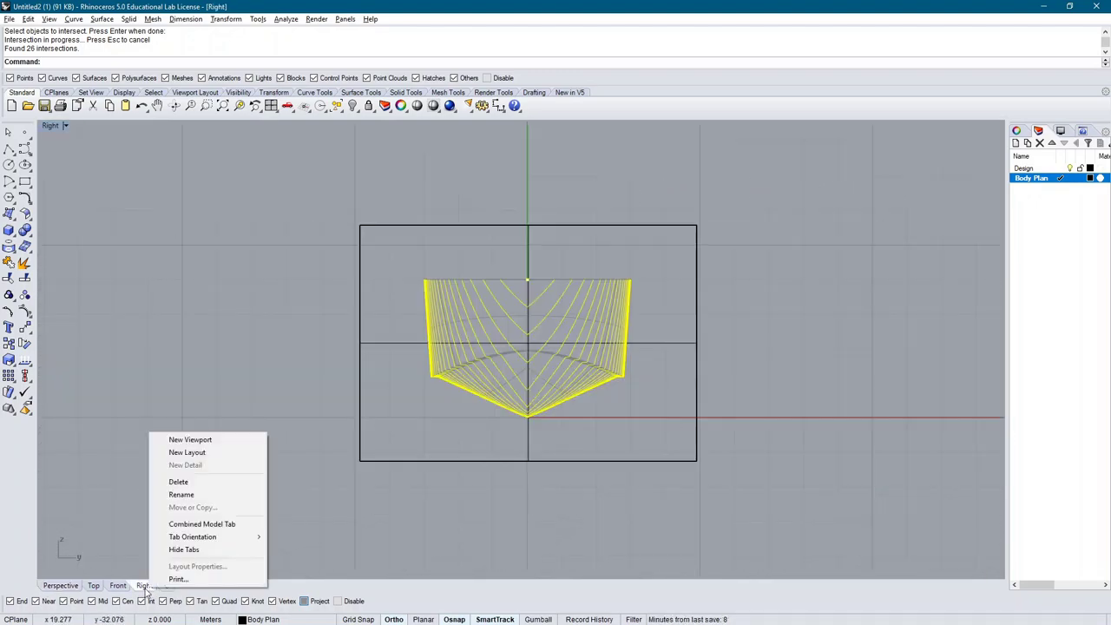
key("Escape")
scroll(562, 347, "up", 2)
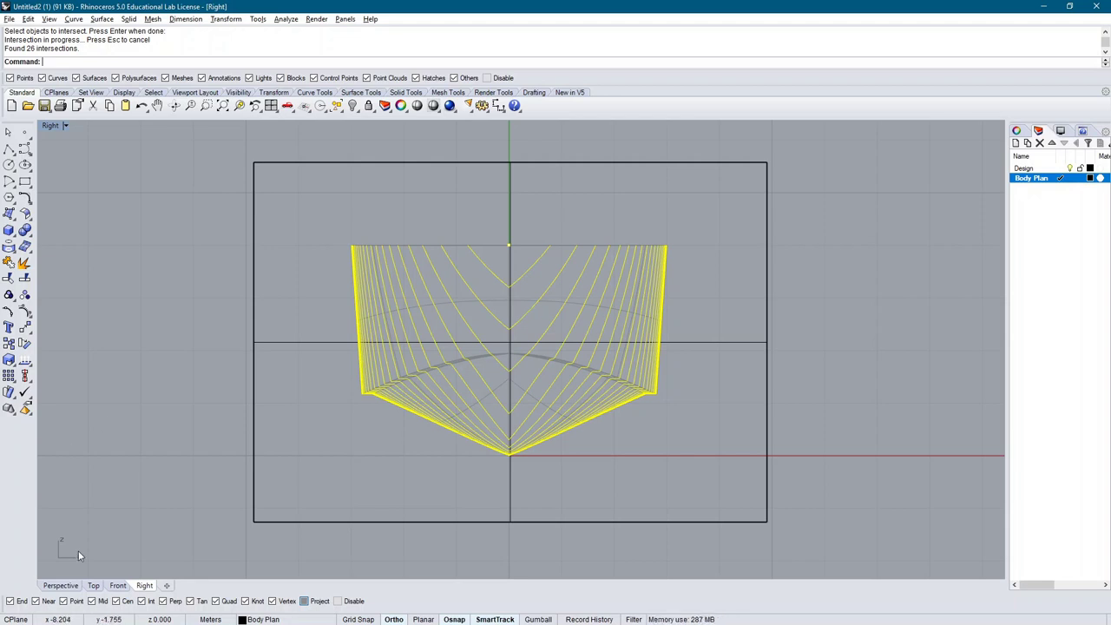
left_click(61, 585)
right_click_drag(497, 408, 299, 382)
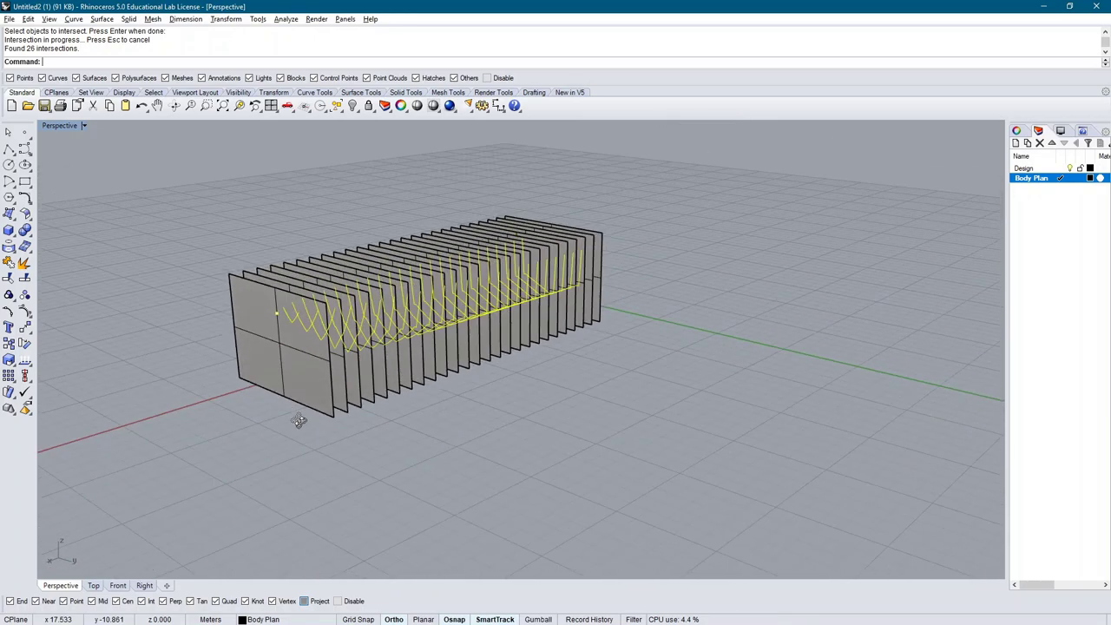
scroll(276, 316, "up", 3)
scroll(276, 318, "up", 3)
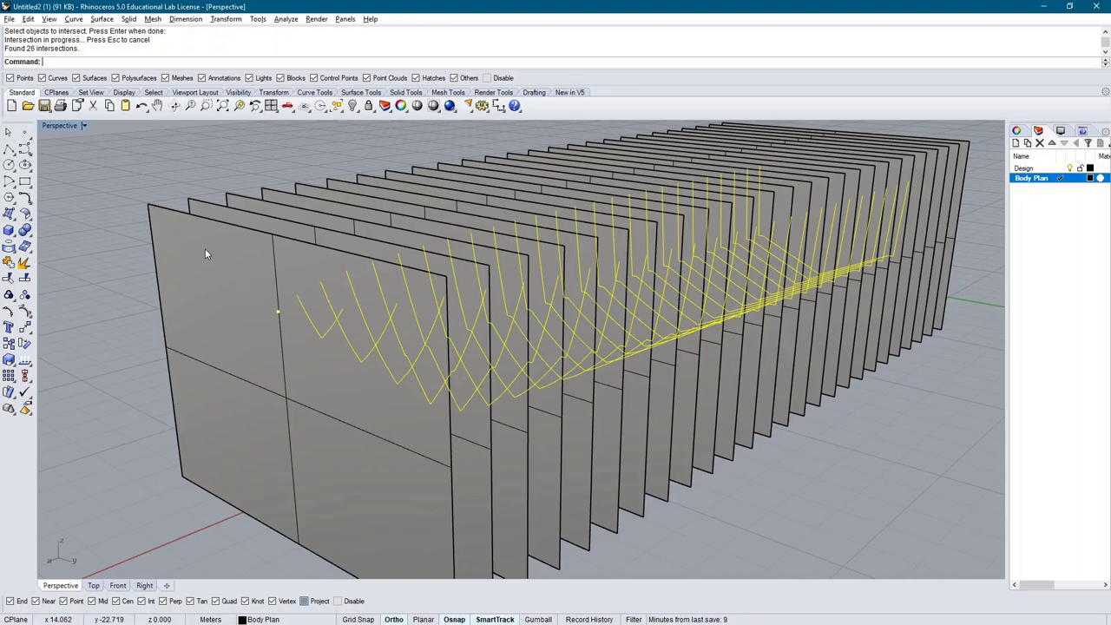
scroll(279, 345, "down", 3)
right_click_drag(272, 340, 807, 334)
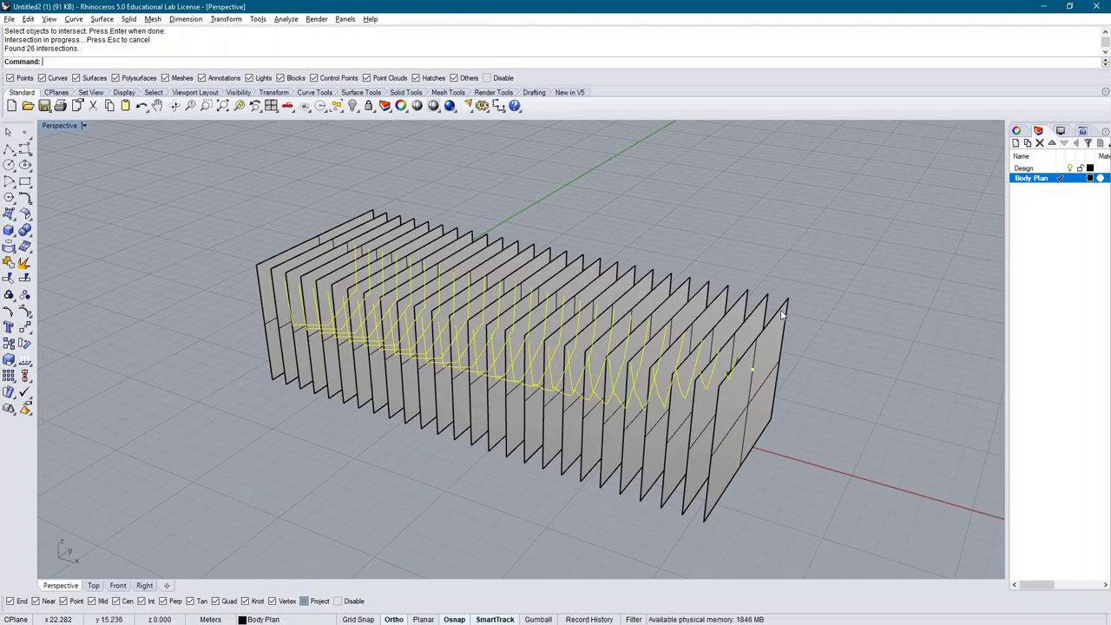
right_click_drag(754, 367, 570, 361)
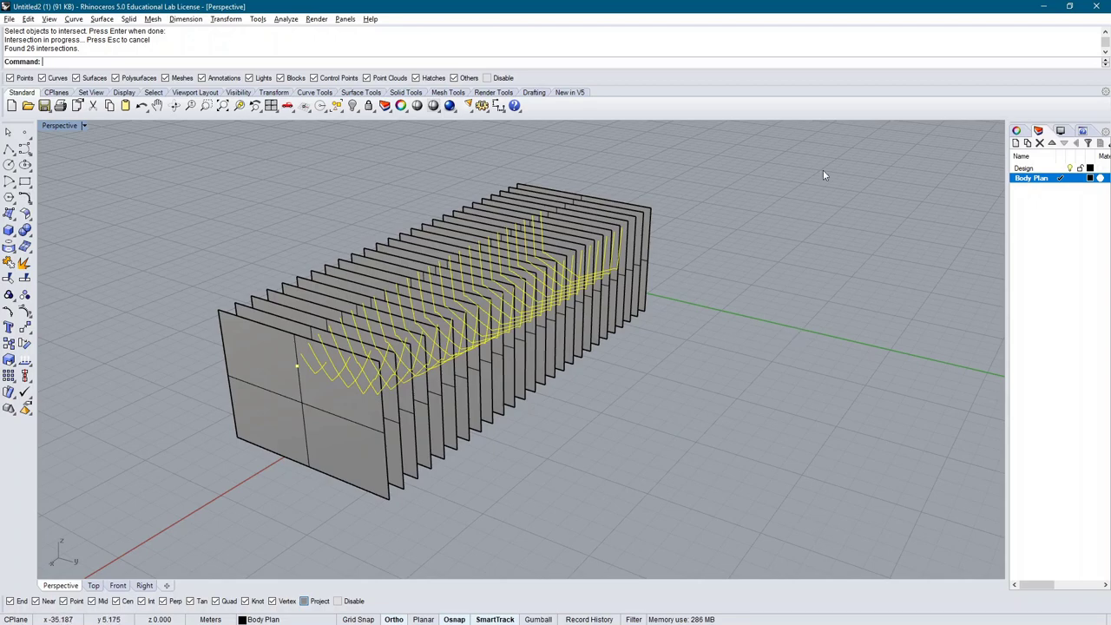
Clear the selection and pick the section curve on the stern plane from the overlapping objects
key("Escape")
right_click_drag(801, 188, 672, 347)
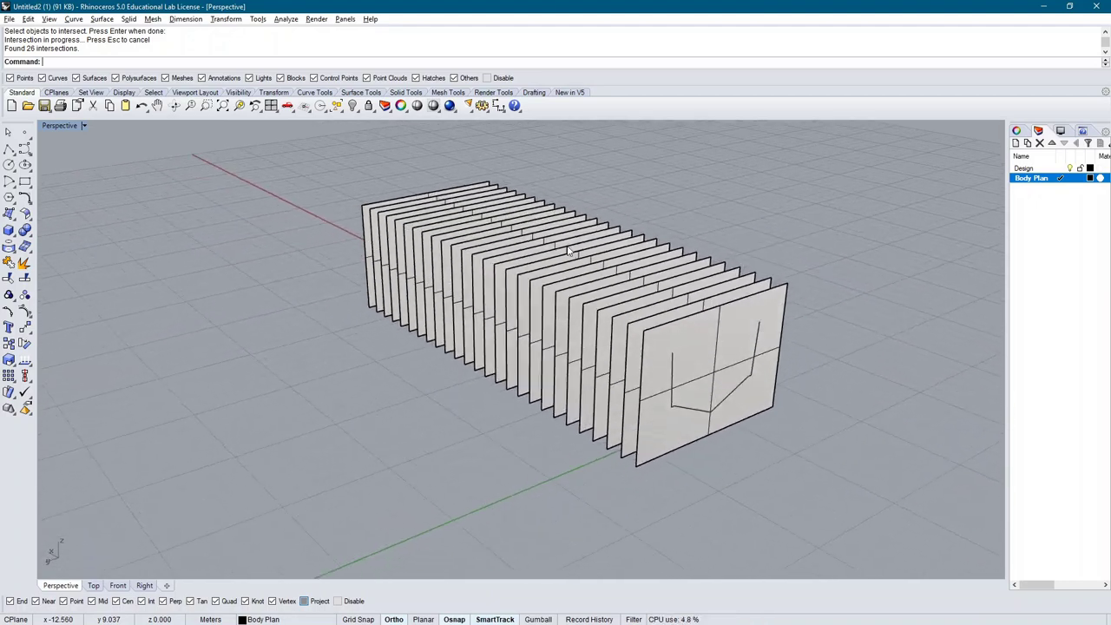
left_click(672, 361)
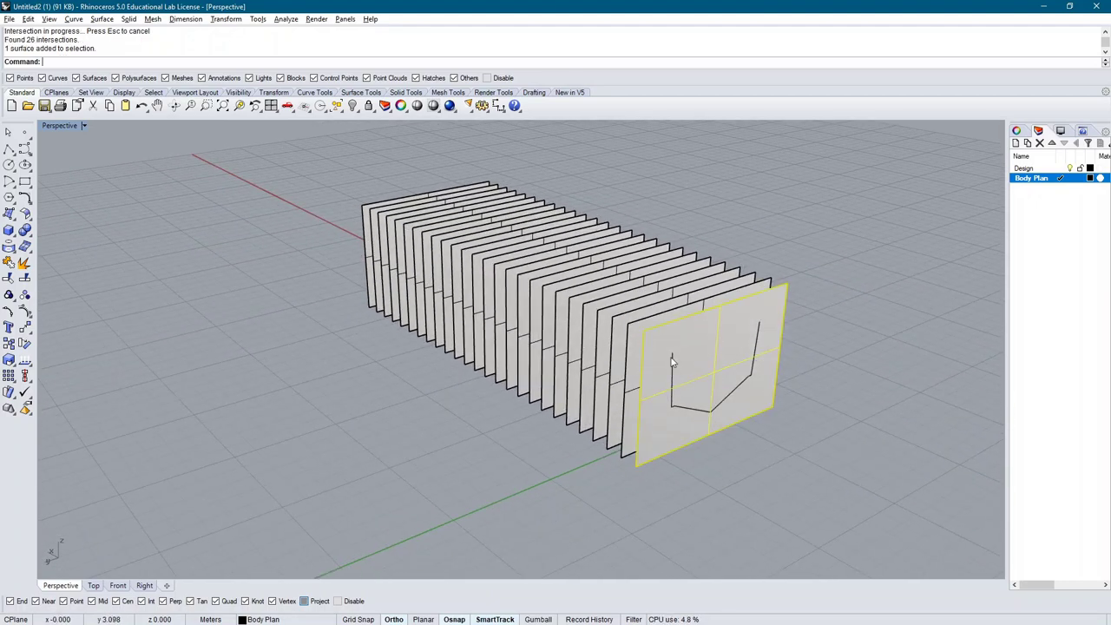
left_click(673, 362)
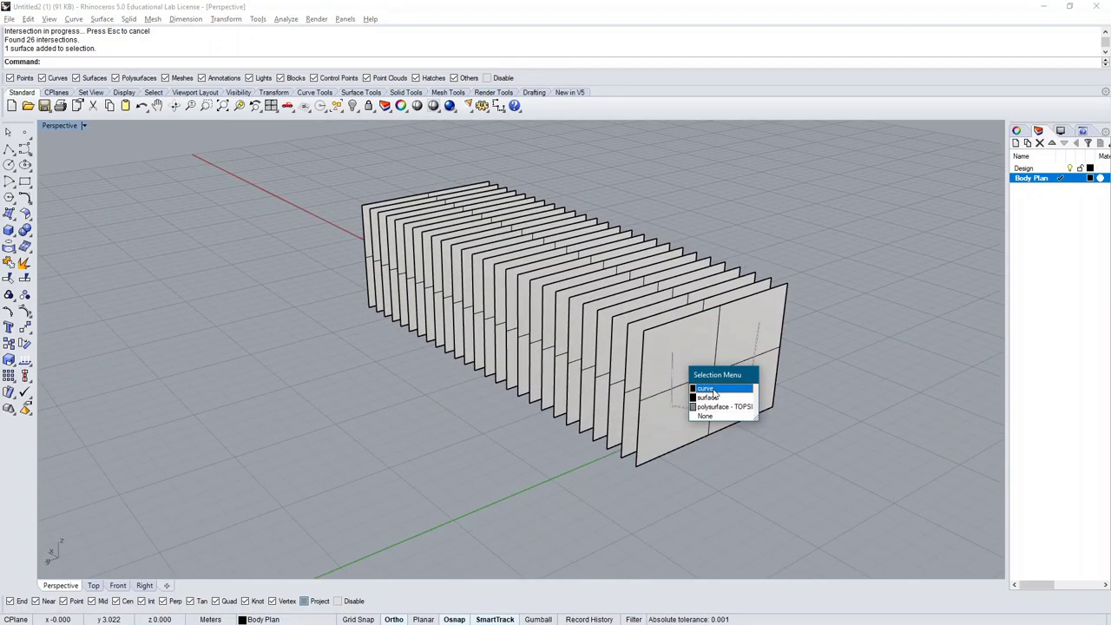
left_click(712, 389)
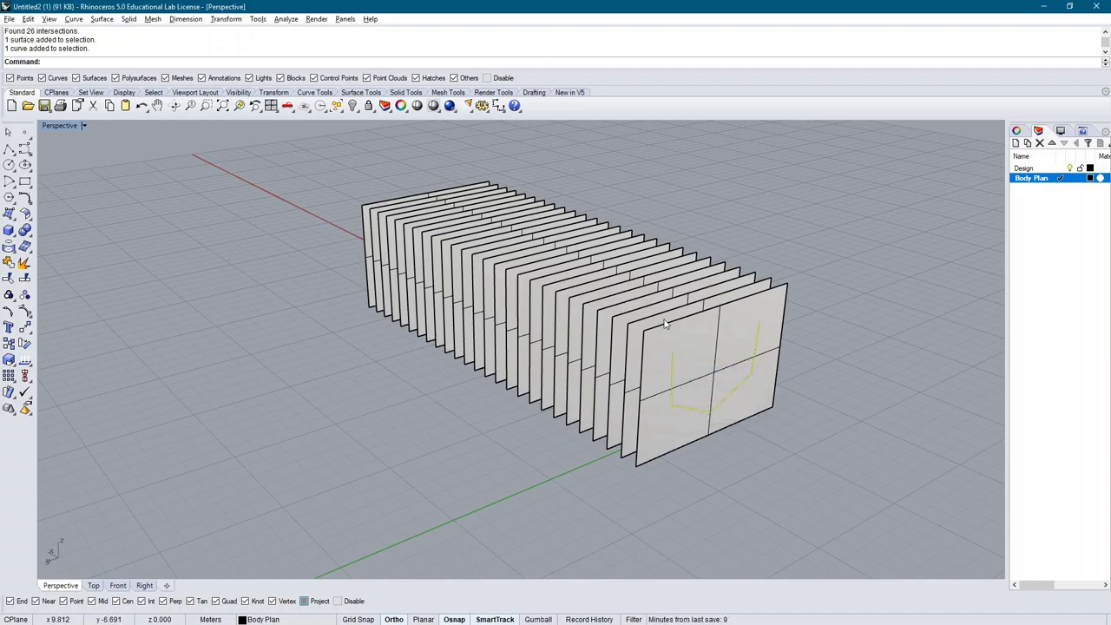
Pick another section curve between the planes near the stern instead of the overlapping polysurface, and clear the selection
right_click_drag(664, 339, 703, 338)
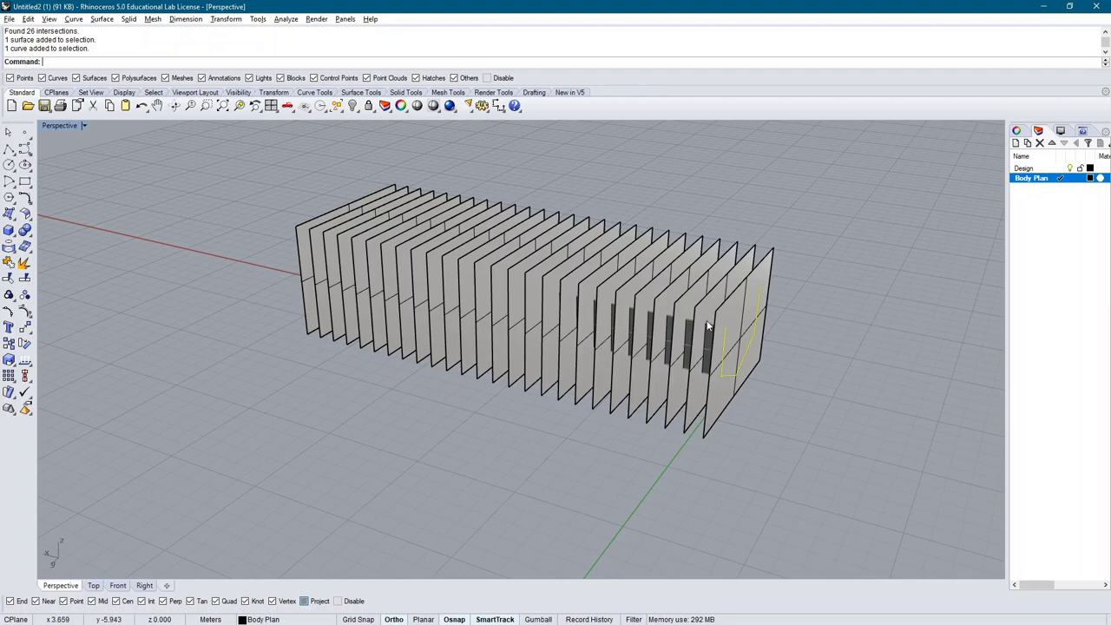
scroll(704, 339, "up", 5)
left_click(703, 338)
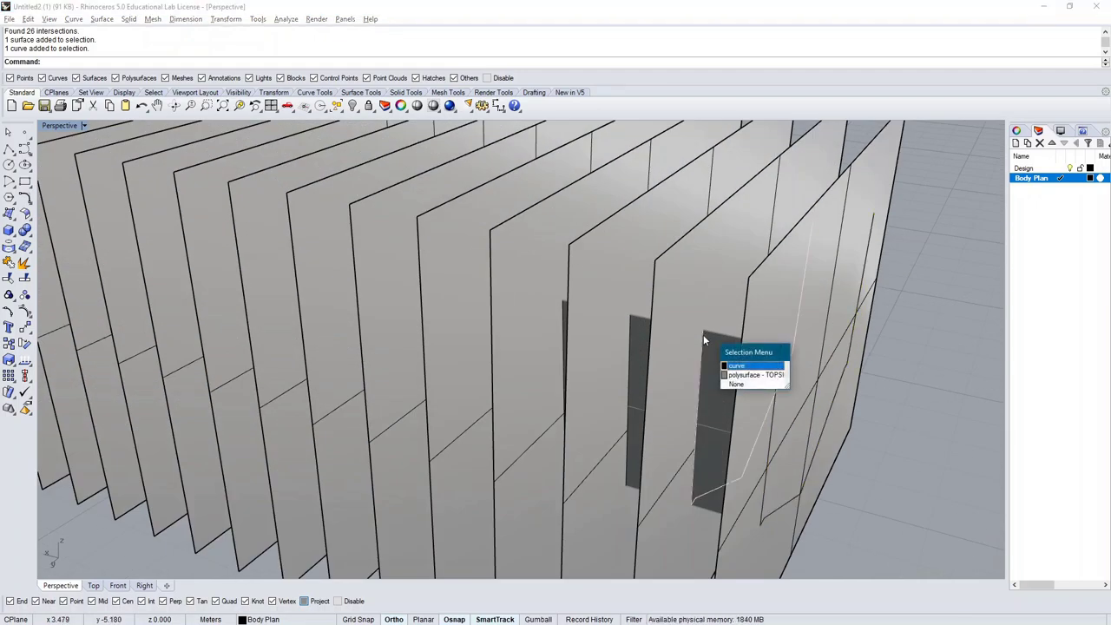
left_click(748, 367)
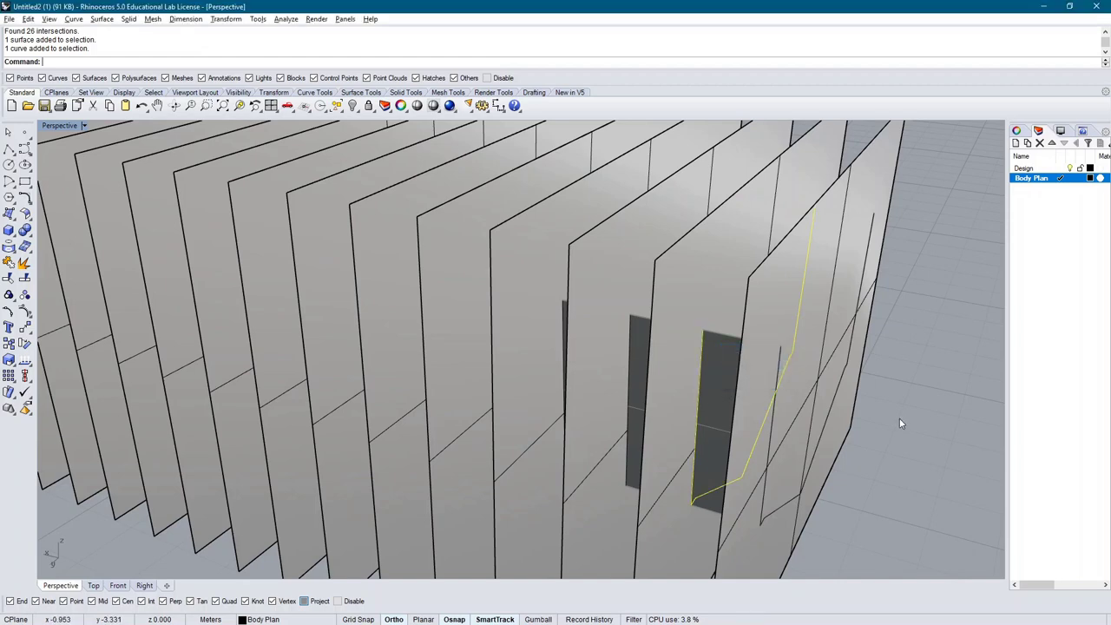
scroll(580, 351, "down", 6)
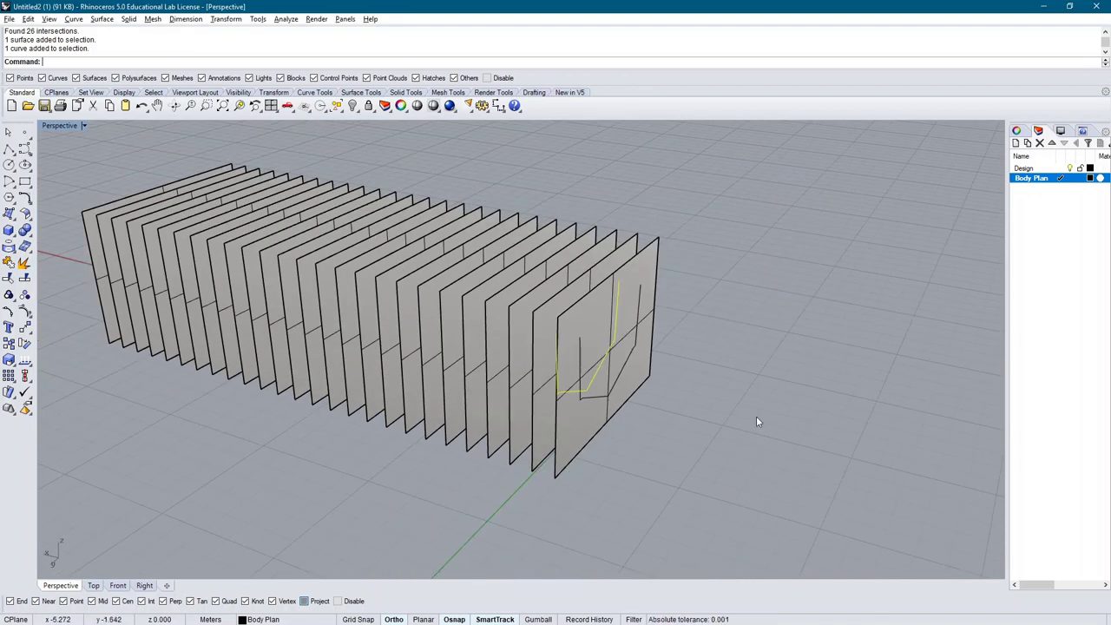
key("Escape")
Toggle the SelectionFilter off and on again, and exclude surfaces and polysurfaces from selection
right_click_drag(655, 352, 796, 340)
scroll(803, 338, "down", 5)
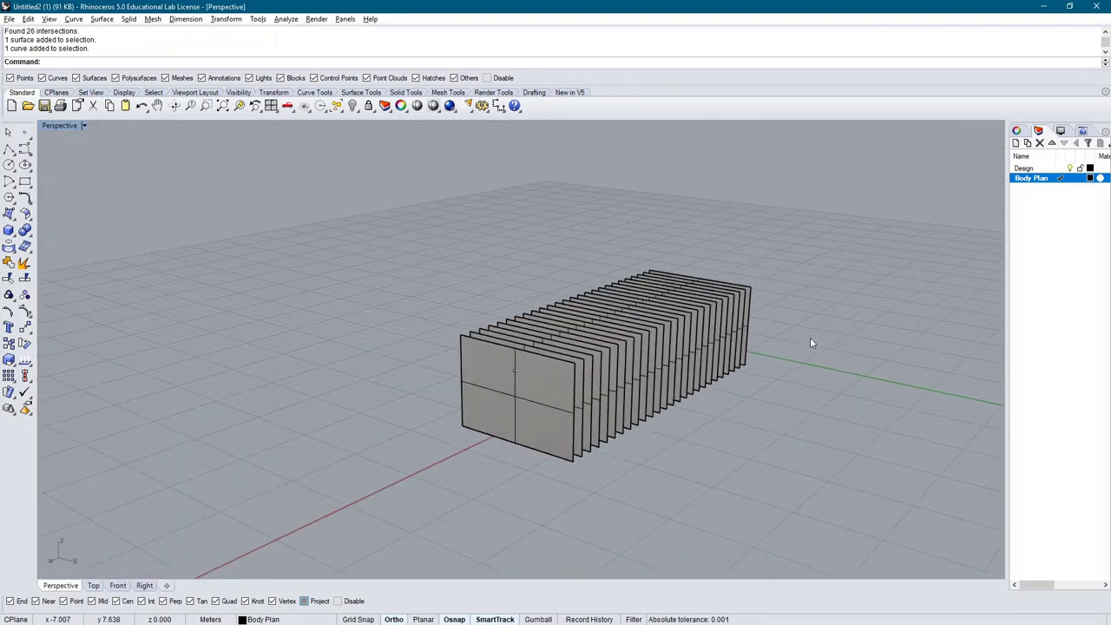
type("electionFilter")
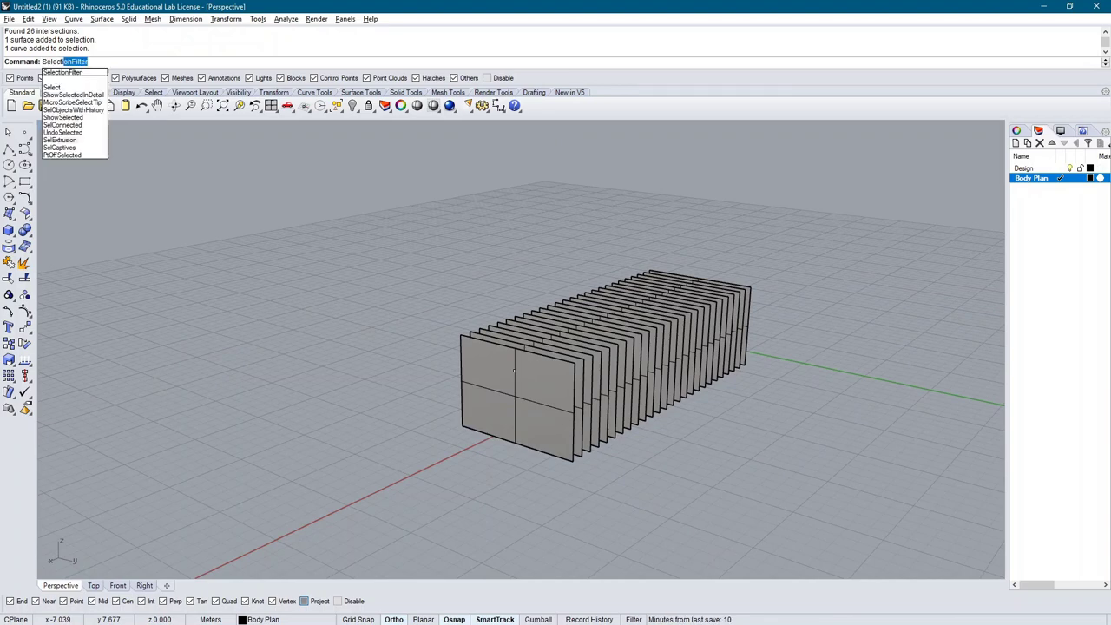
key("Return")
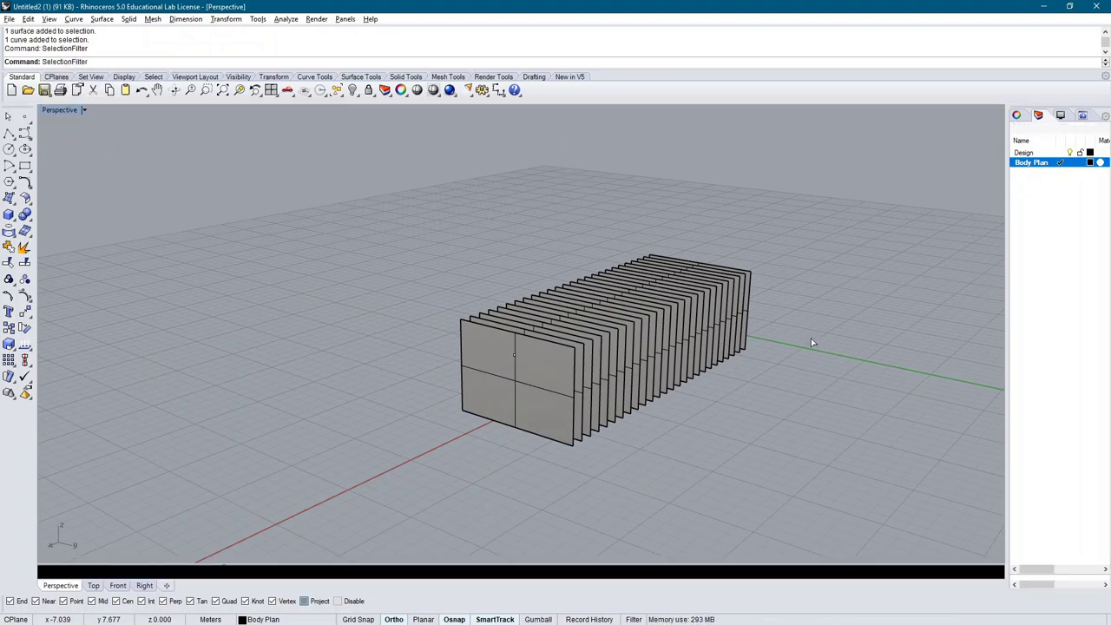
type("elec")
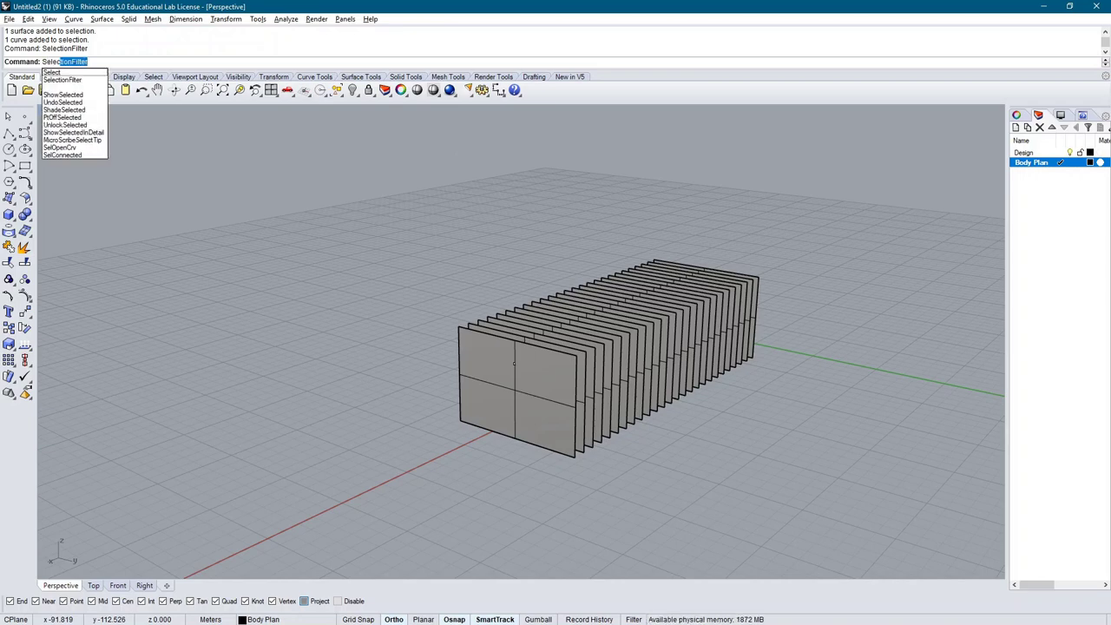
key("Return")
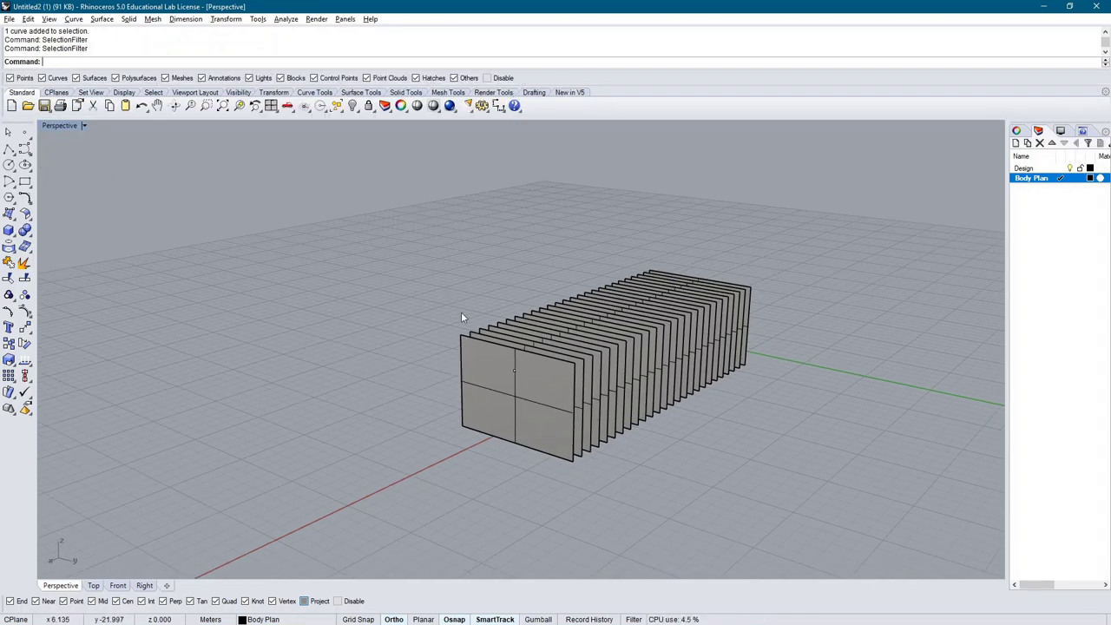
left_click_drag(533, 80, 201, 77)
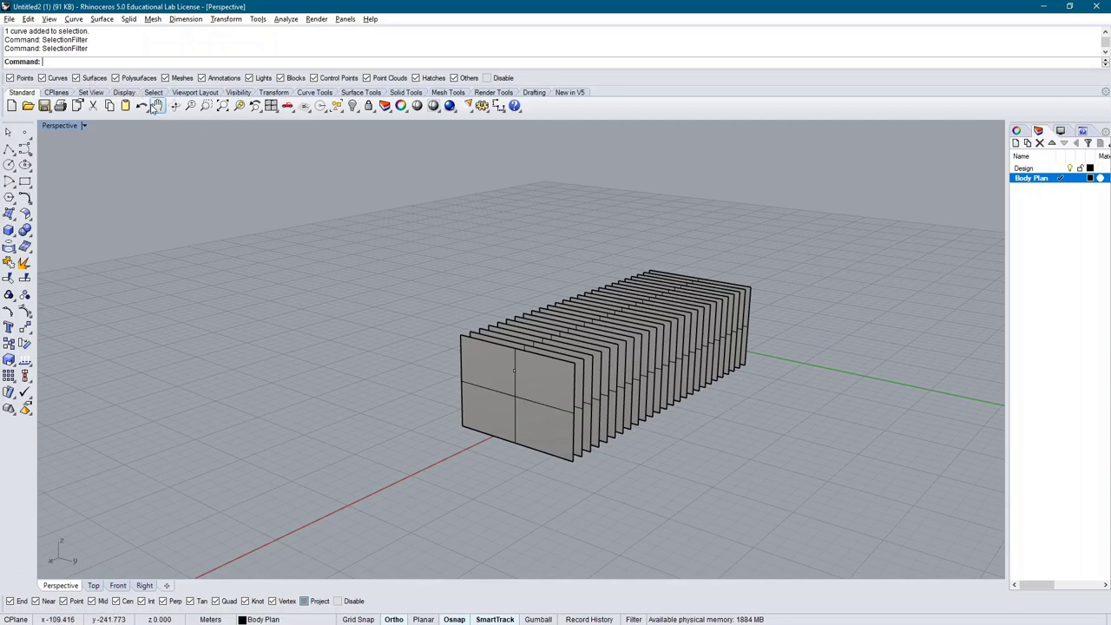
left_click(96, 78)
left_click(135, 78)
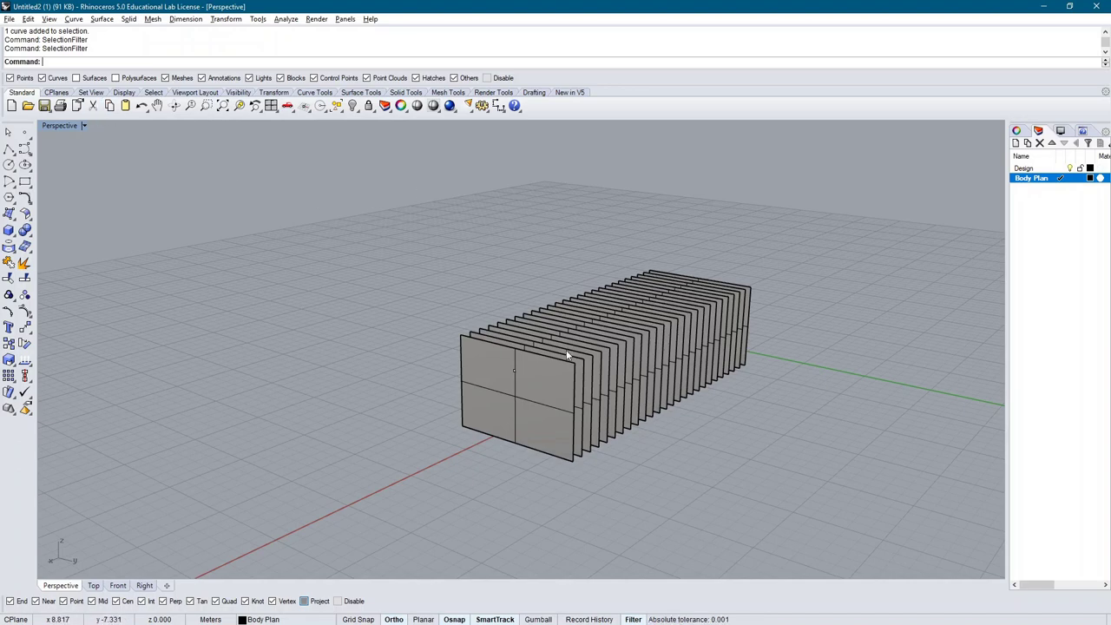
Test the selection filter by picking section curves through the bow-end planes in the Perspective view
left_click(545, 373)
left_click(574, 387)
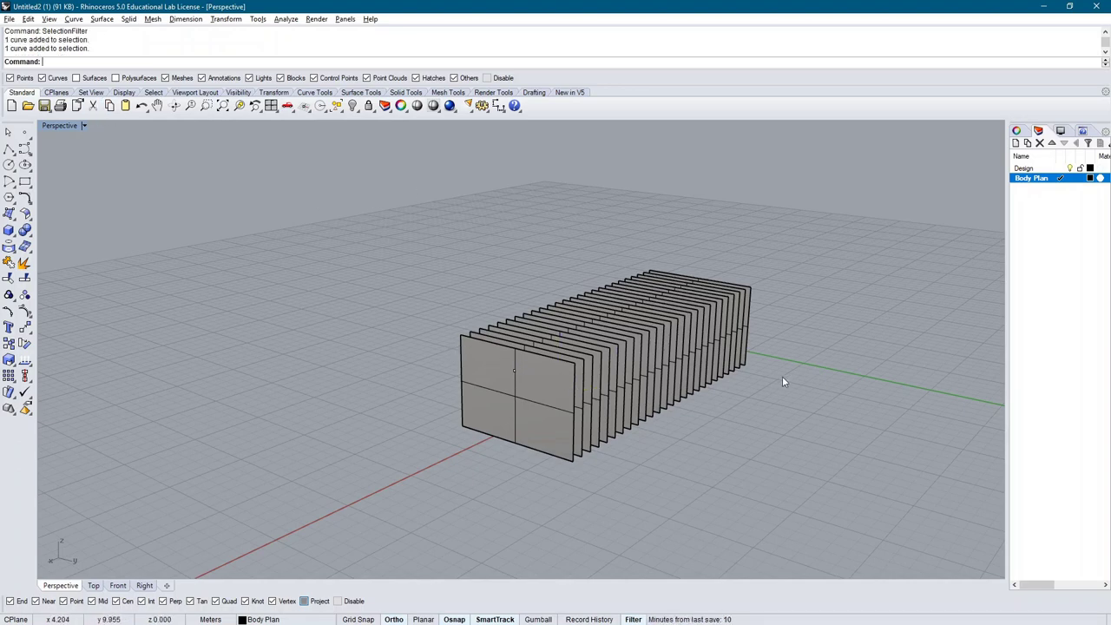
right_click_drag(784, 380, 617, 378)
right_click_drag(429, 376, 494, 383)
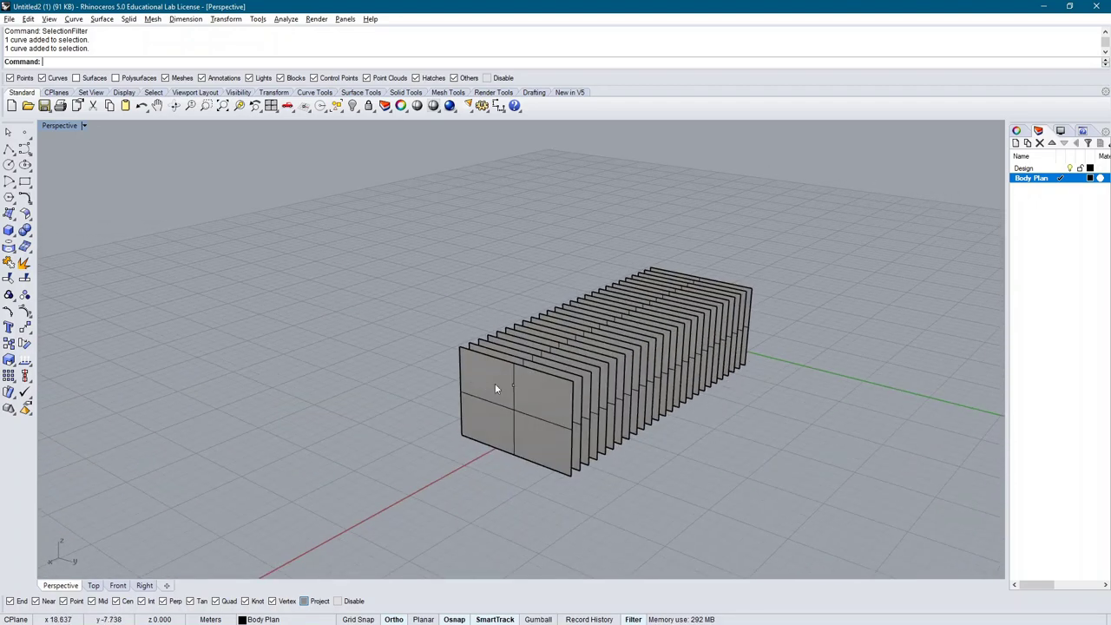
In the Right view, select all section curves with the bow point and Move them along positive Y, clear of the hull and planes
left_click(144, 586)
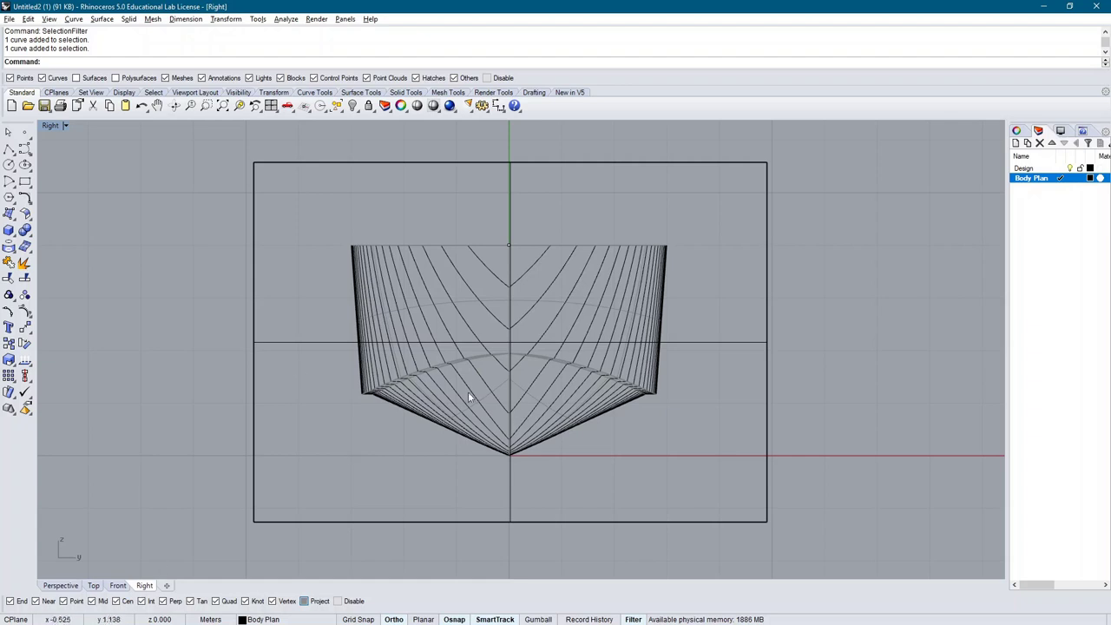
scroll(235, 440, "down", 4)
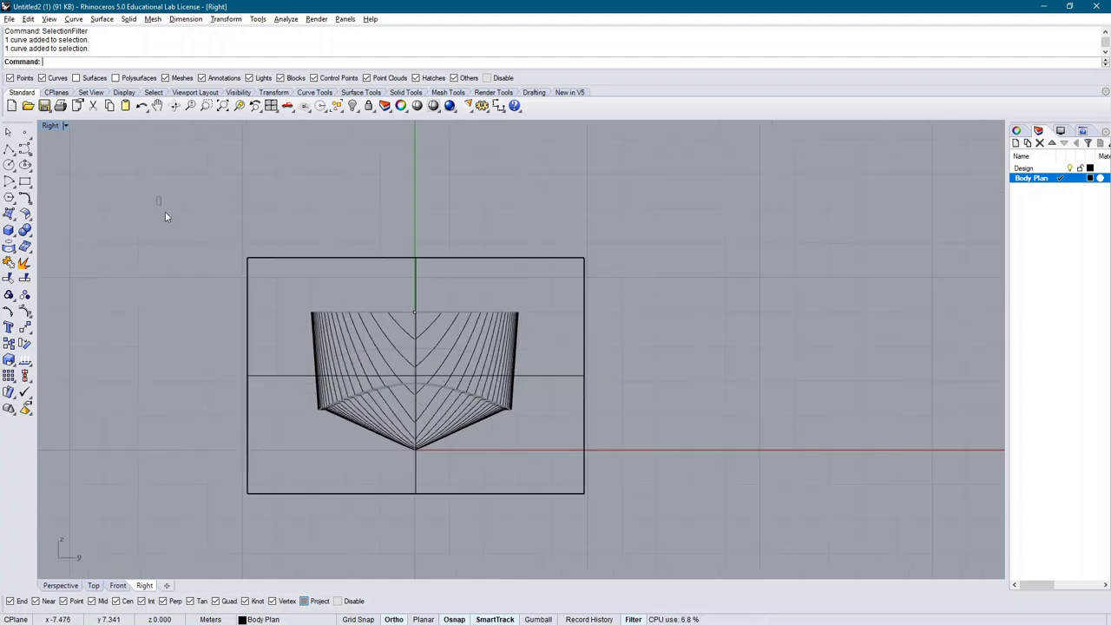
left_click_drag(165, 211, 678, 533)
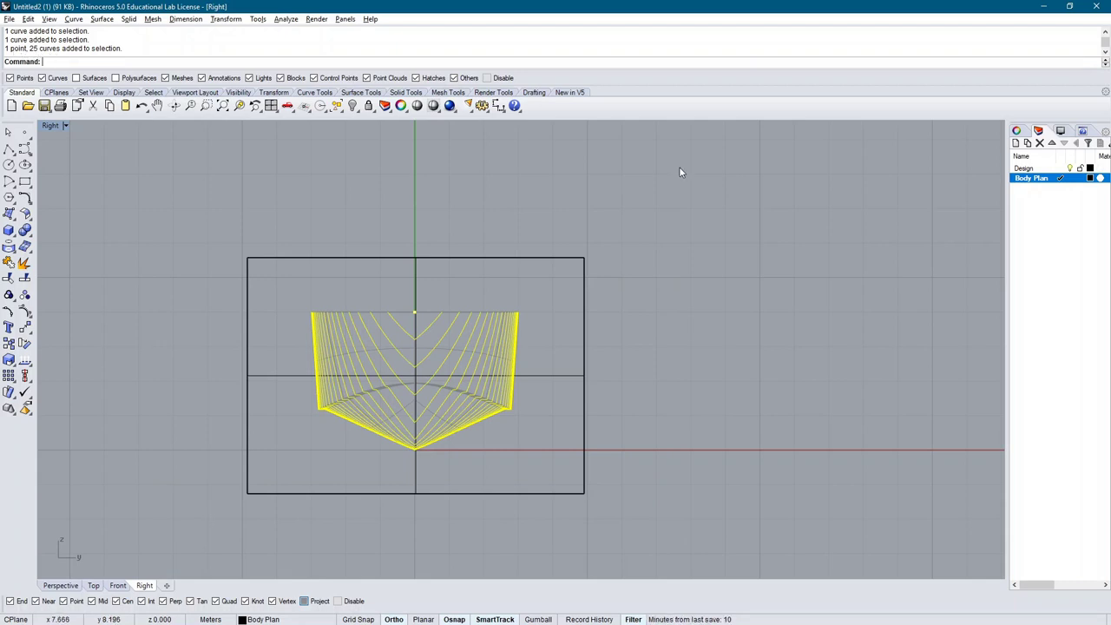
type("m")
key("Return")
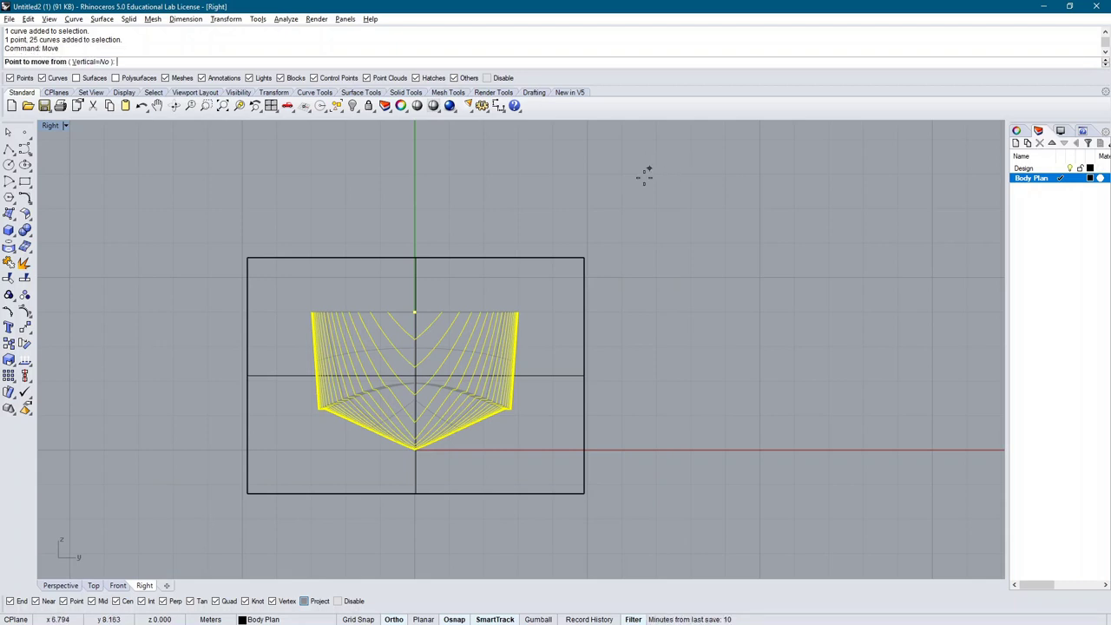
left_click(307, 213)
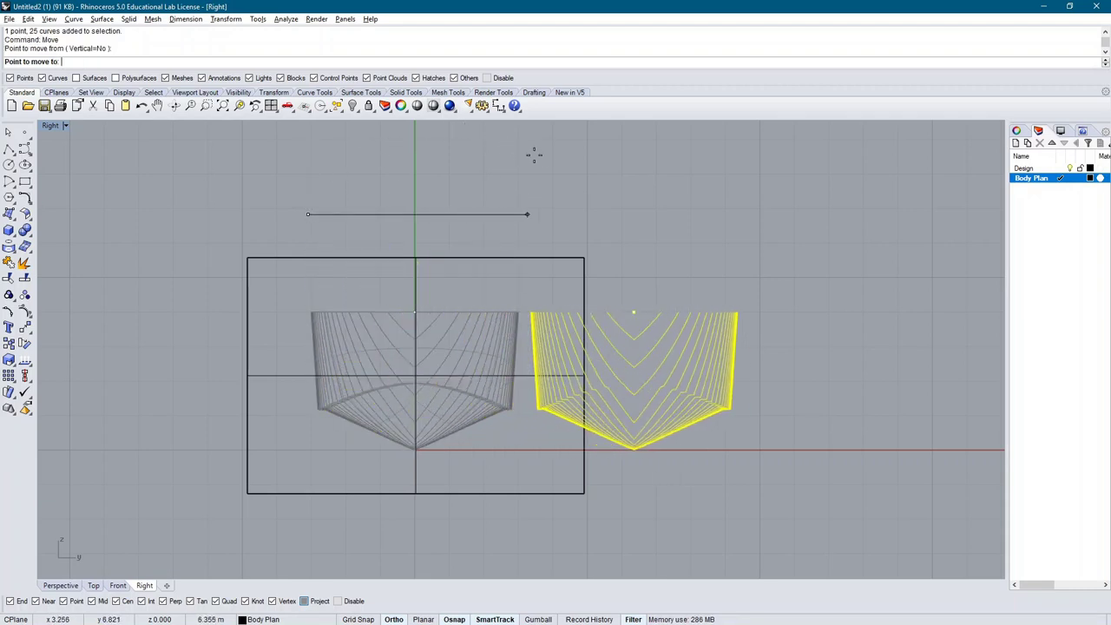
left_click(675, 182)
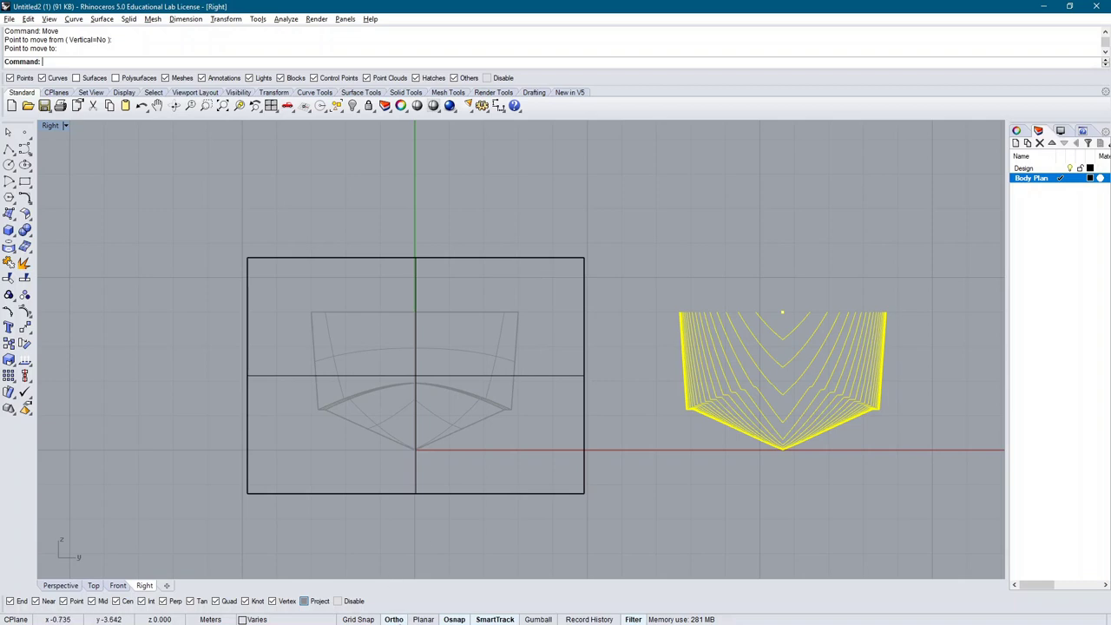
scroll(329, 356, "down", 2)
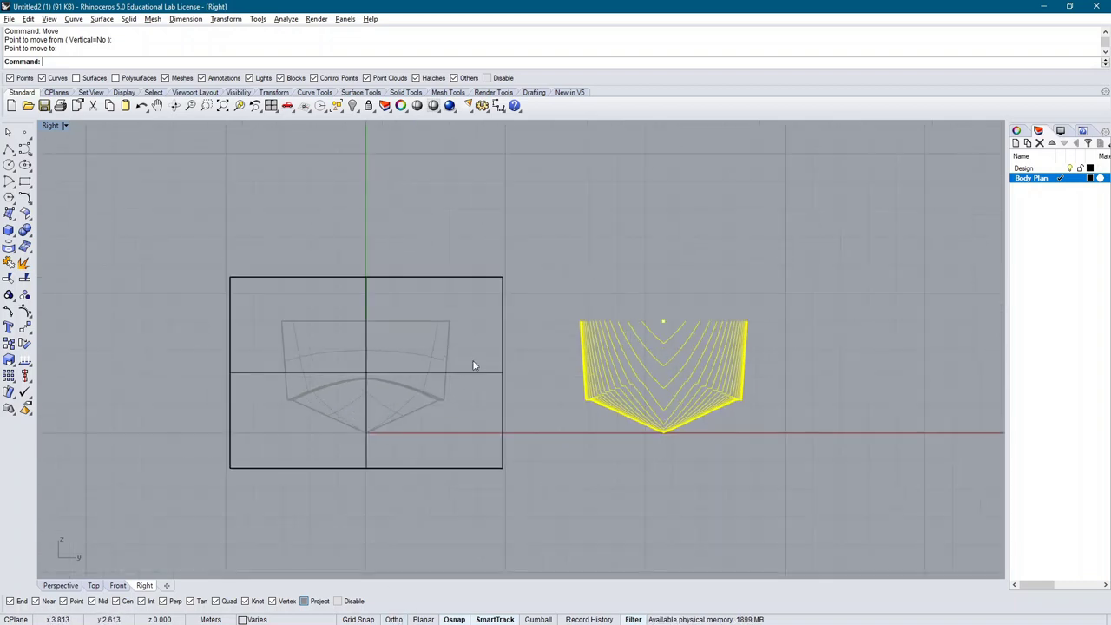
Delete the stray intersection point at the bow of the moved section curves in the Perspective view
left_click(61, 585)
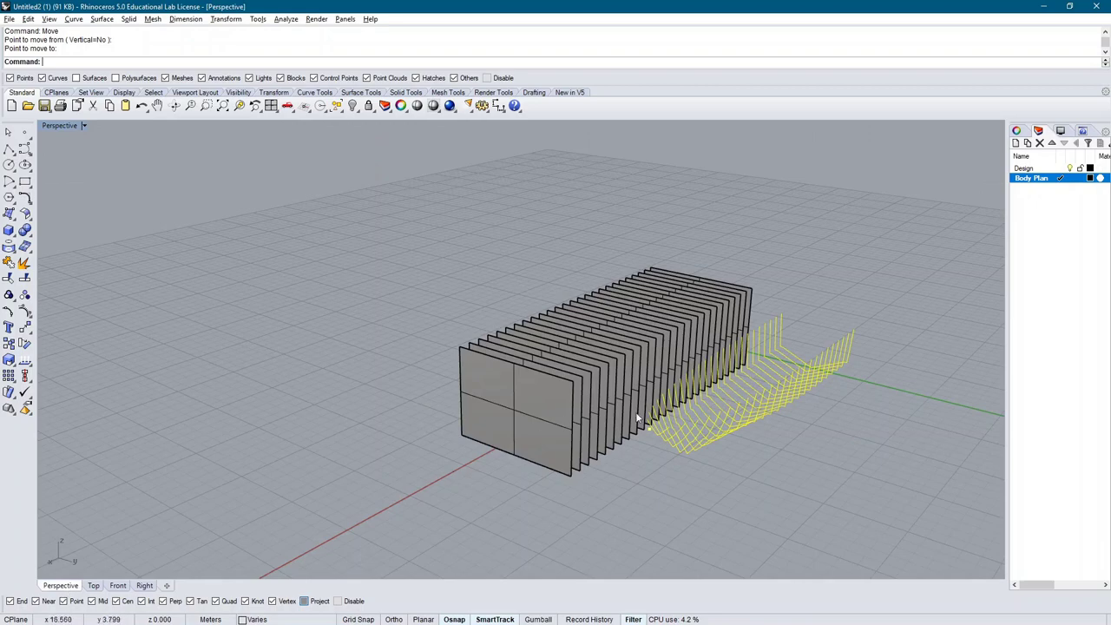
right_click_drag(636, 419, 860, 401)
scroll(761, 364, "up", 5)
key("Escape")
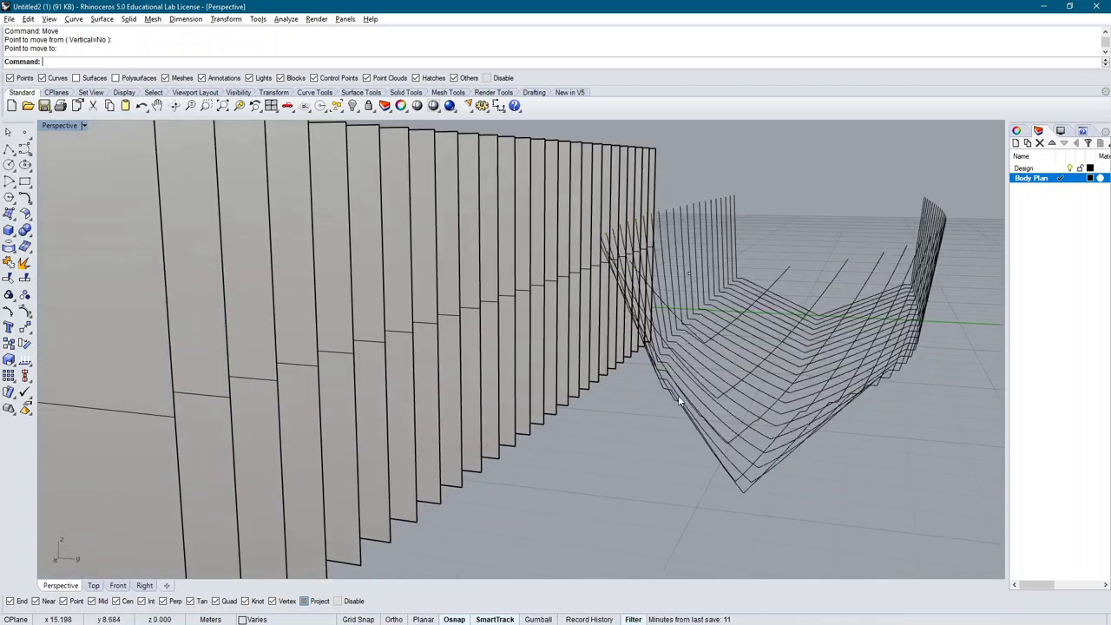
left_click(689, 274)
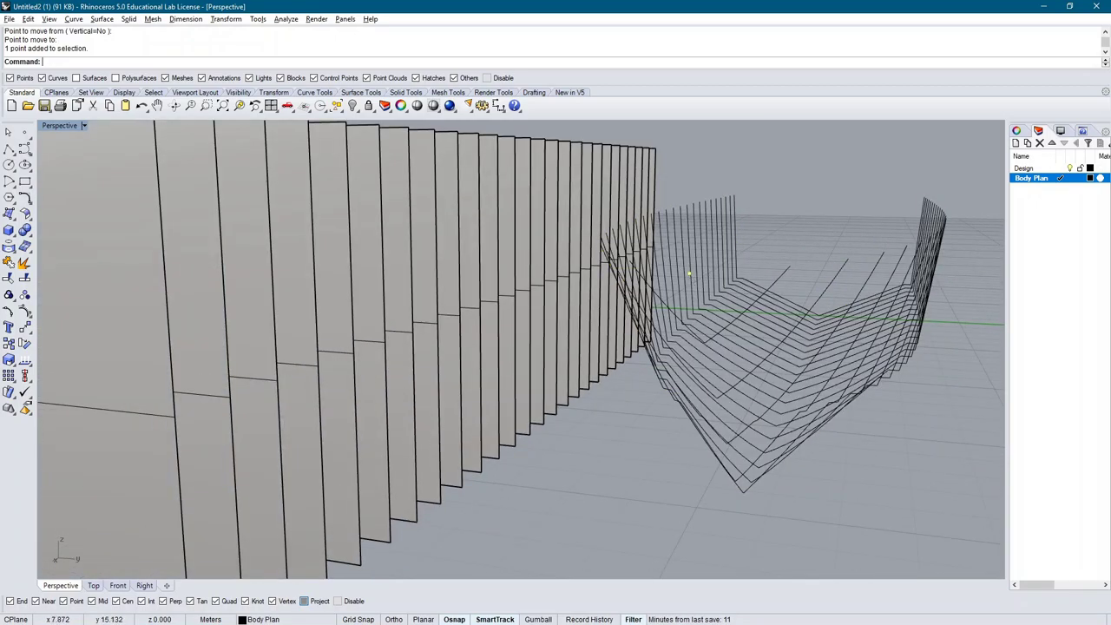
key("Delete")
scroll(738, 312, "down", 6)
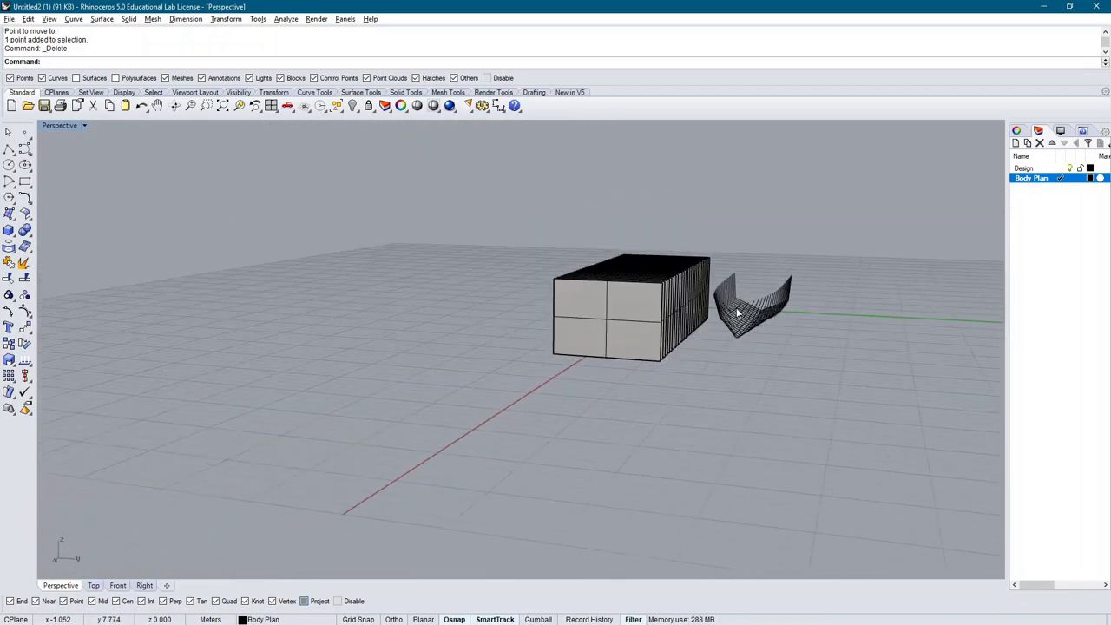
Allow surfaces and polysurfaces in the selection filter again, and delete all the arrayed planes around the hull
scroll(736, 314, "down", 2)
right_click_drag(625, 347, 297, 528)
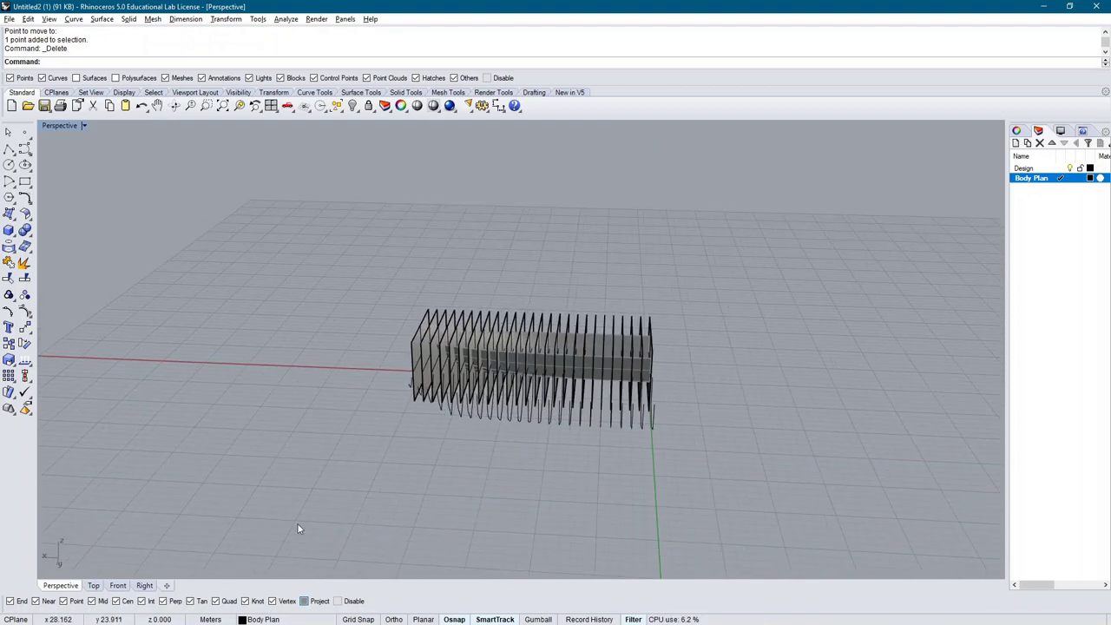
left_click(144, 585)
left_click_drag(529, 293, 497, 263)
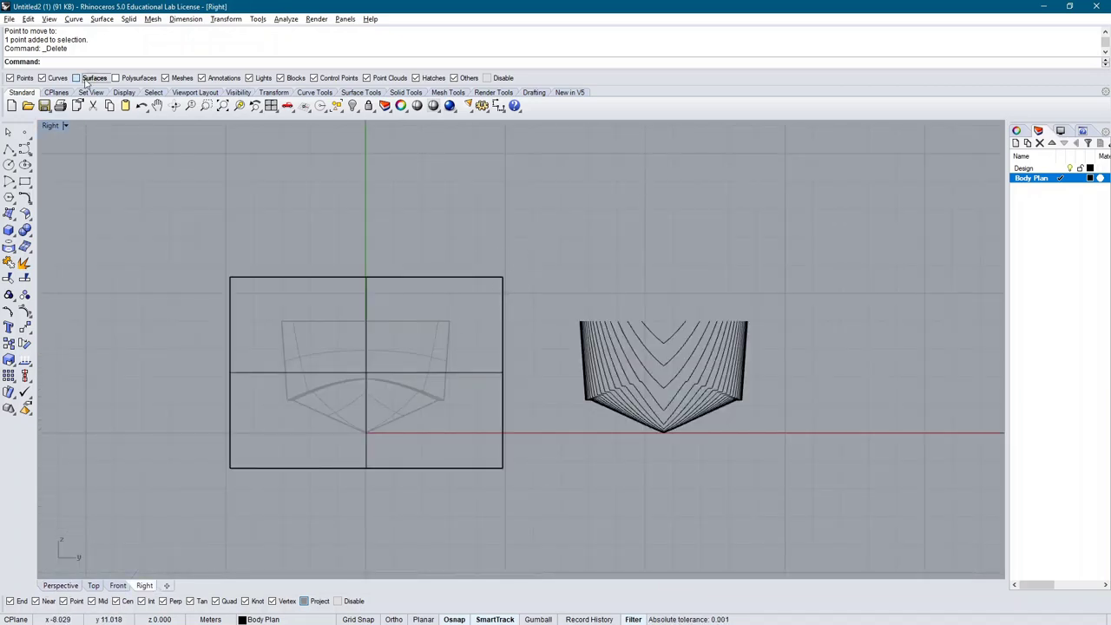
left_click(117, 79)
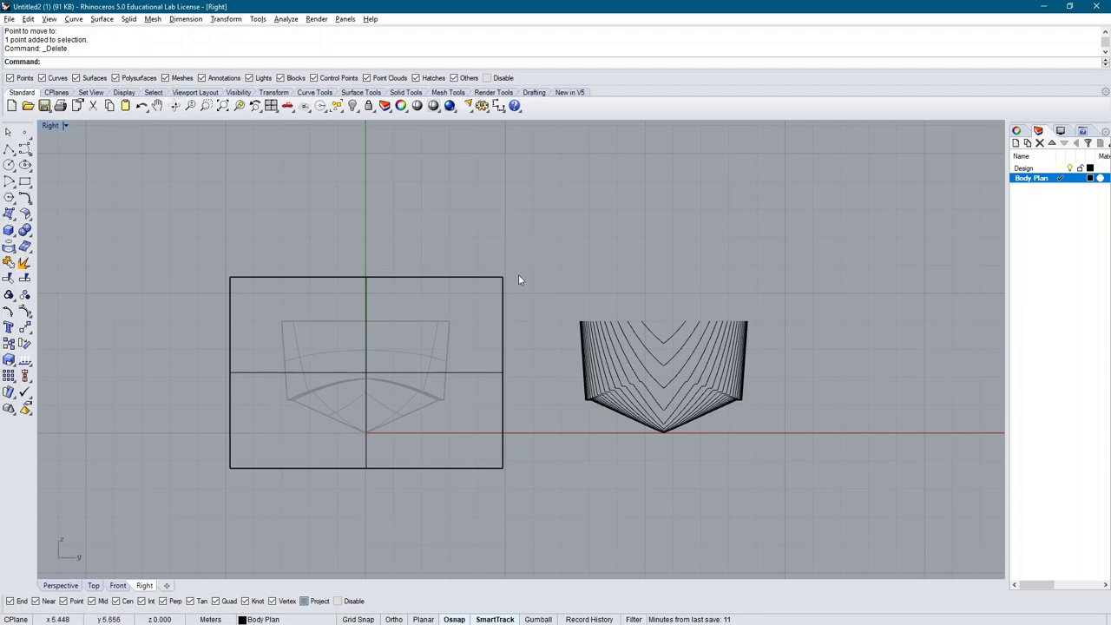
left_click_drag(521, 300, 473, 249)
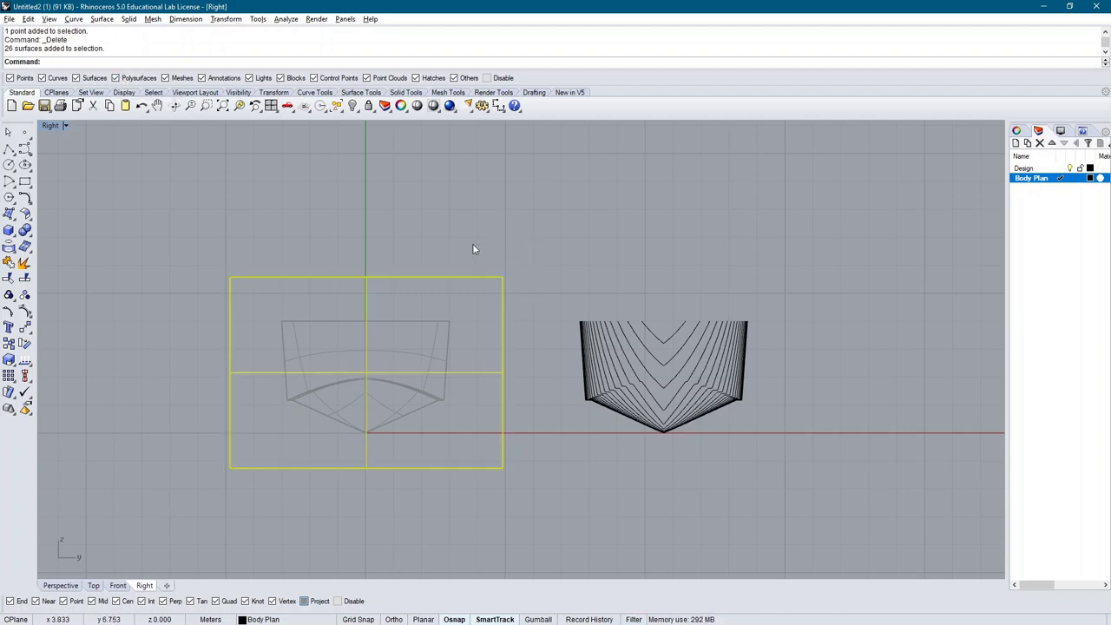
key("Delete")
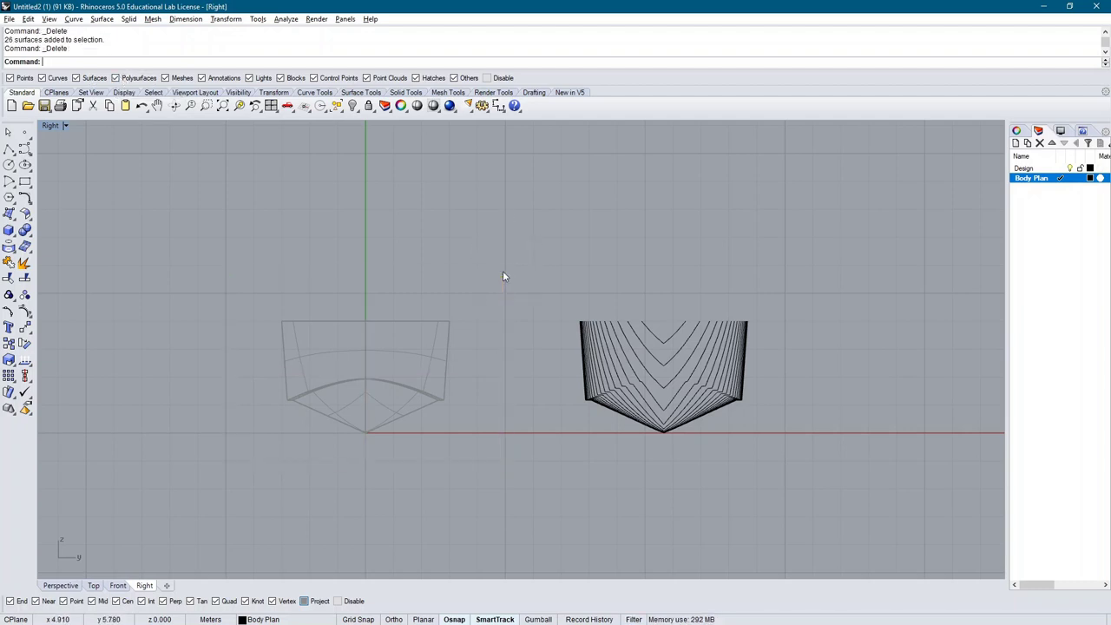
left_click(73, 583)
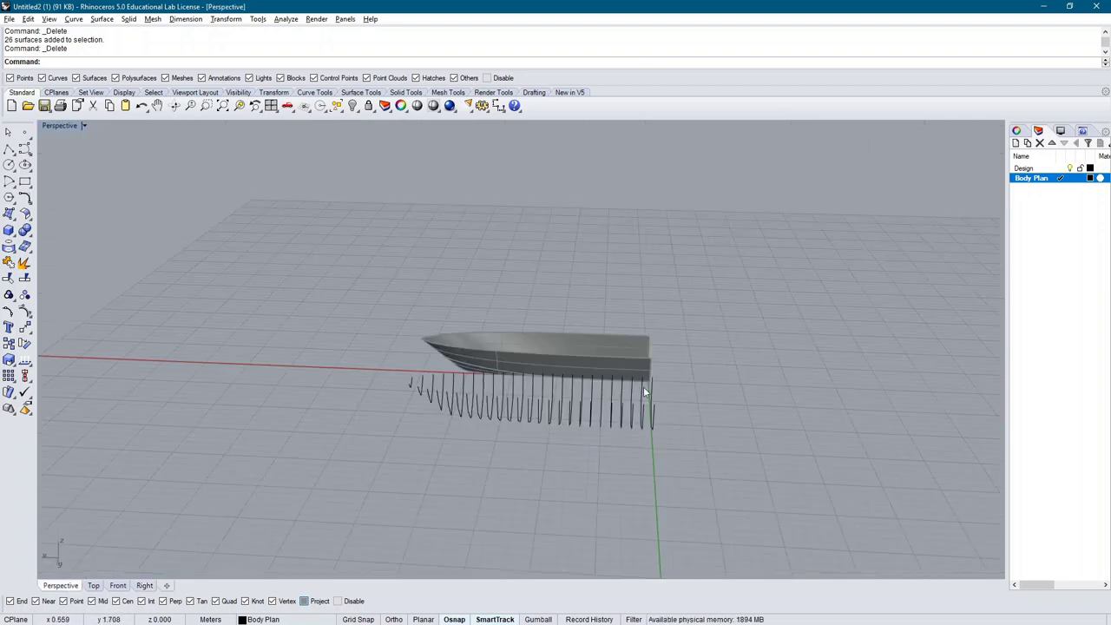
right_click_drag(643, 387, 451, 408)
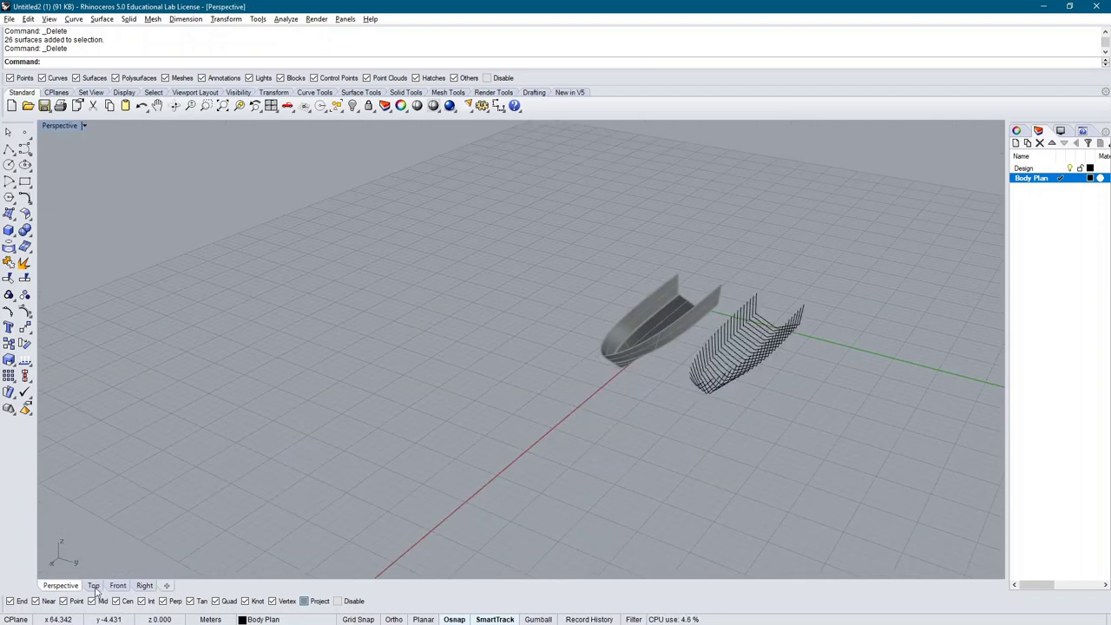
Create a new layer named Plan and make it the current layer, working in the Top view
left_click(93, 586)
right_click_drag(622, 368, 600, 321)
scroll(599, 315, "up", 2)
scroll(531, 310, "up", 2)
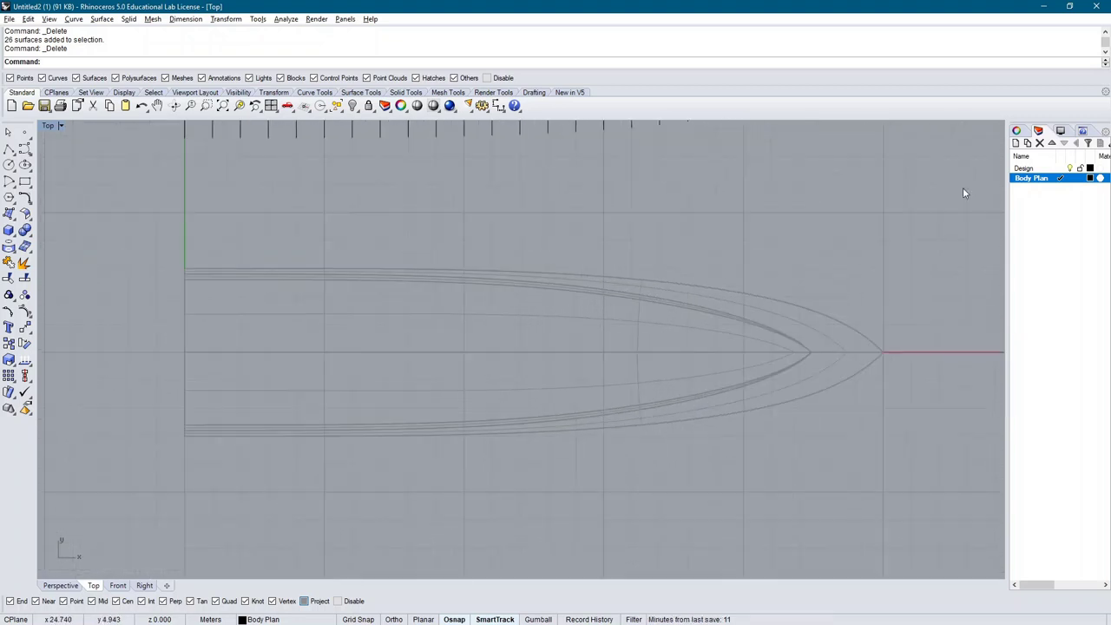
left_click(1015, 143)
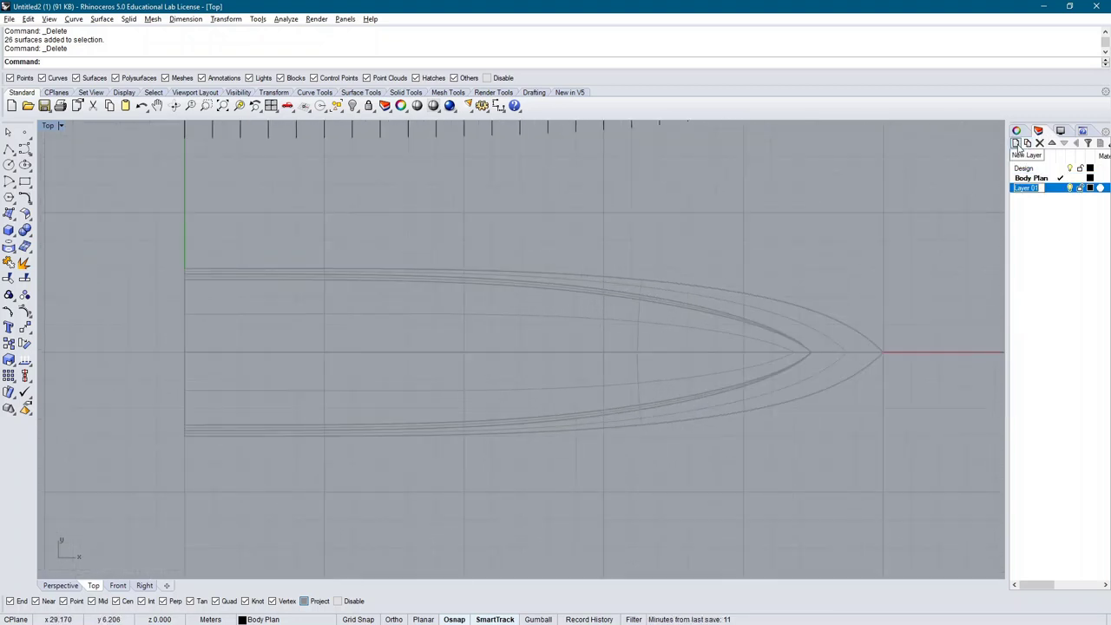
type("Plan")
key("Return")
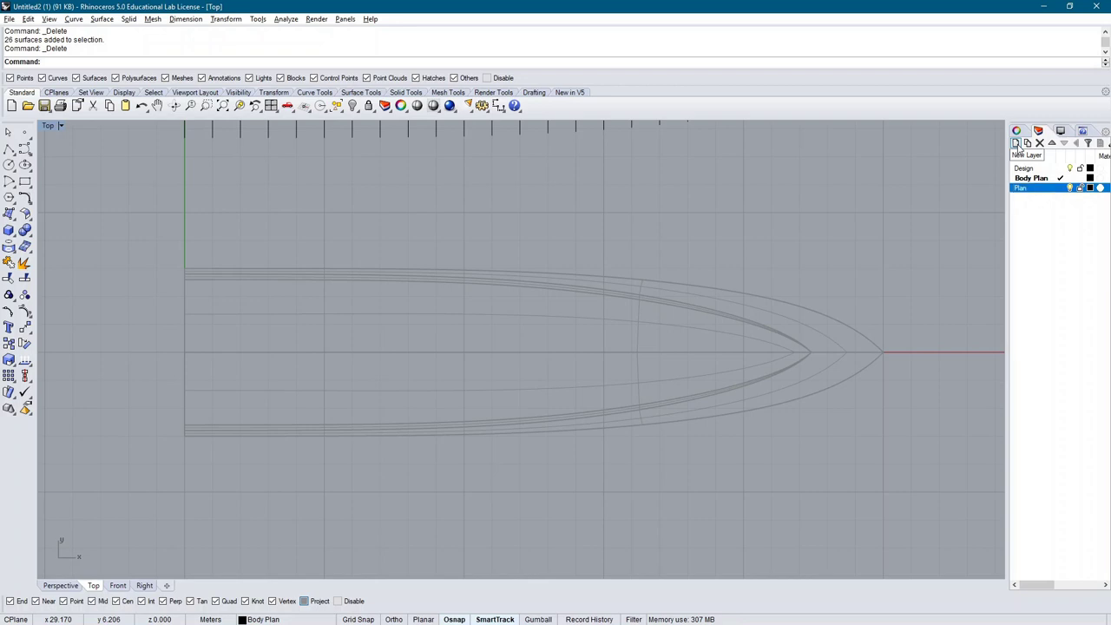
left_click(1061, 189)
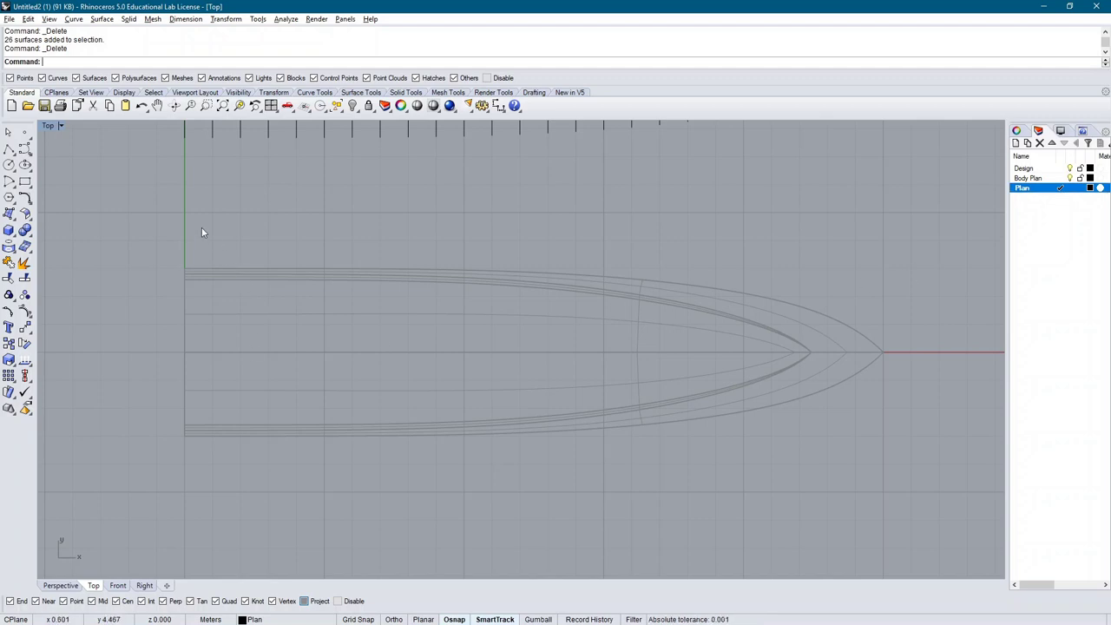
Draw a rectangular plane in the Top view that extends past the whole hull outline on all sides
type("plane")
key("Return")
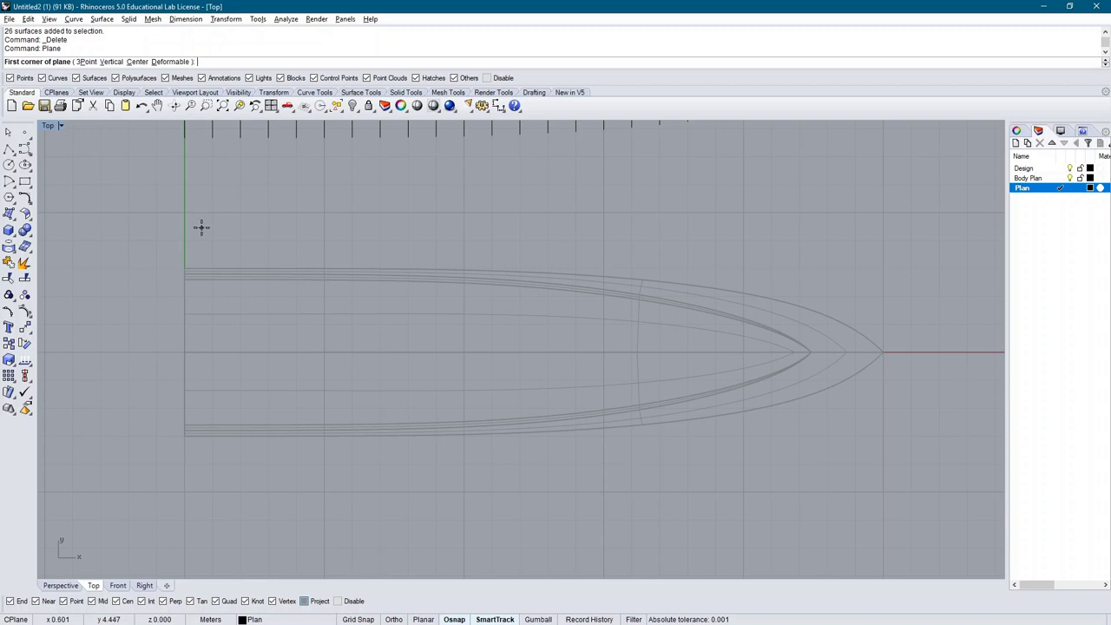
left_click(134, 213)
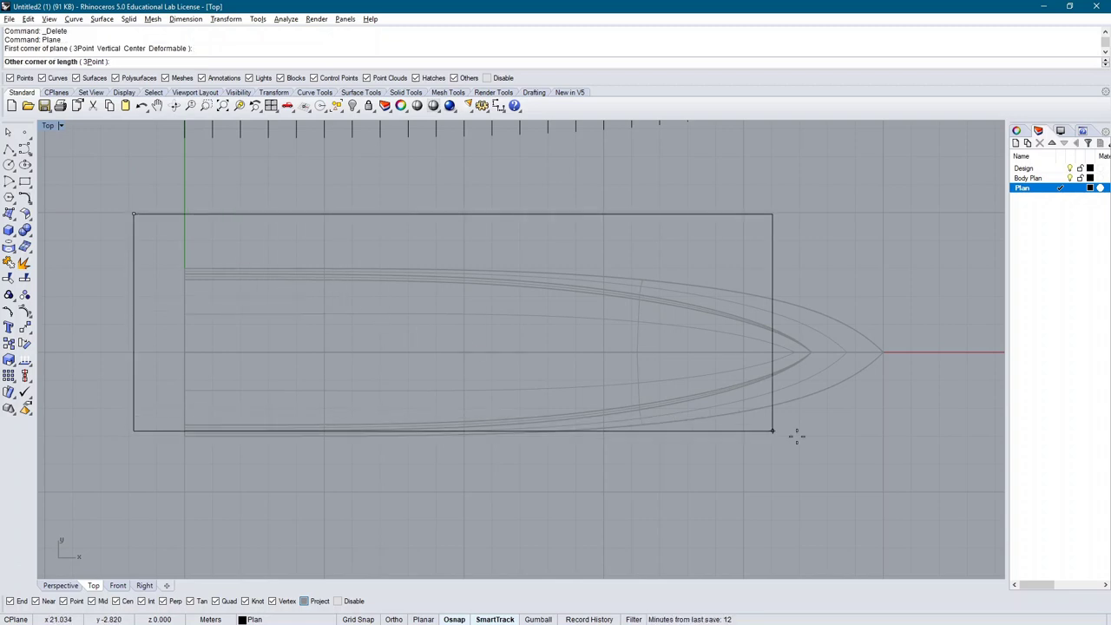
left_click(946, 500)
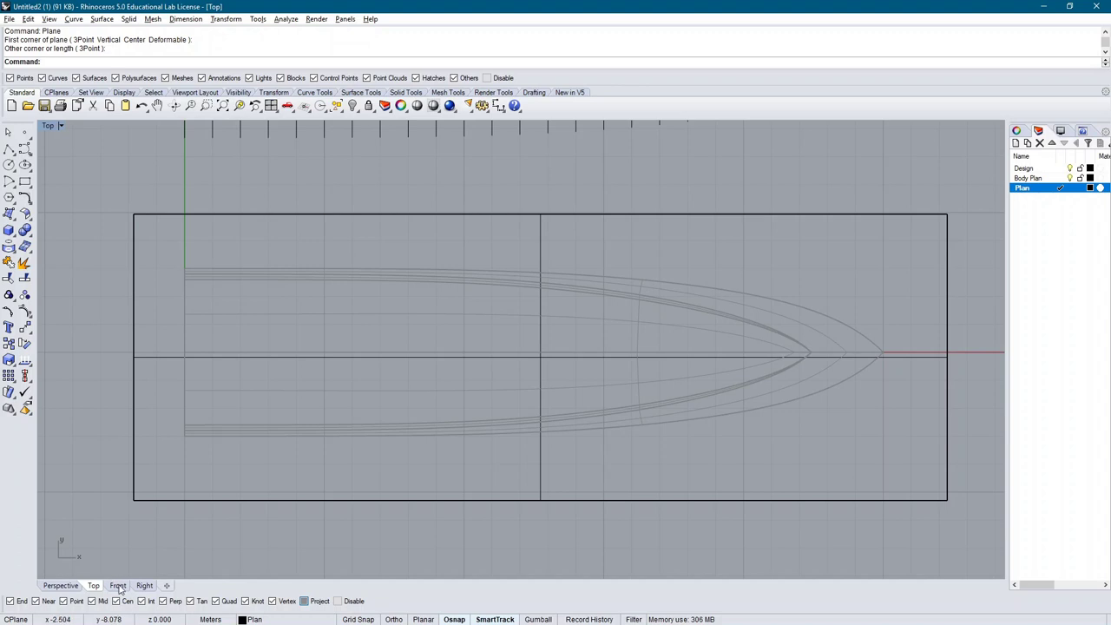
Array the horizontal plane under the hull with 1 in X, 1 in Y and 8 in Z at 0.5 spacing
left_click(144, 586)
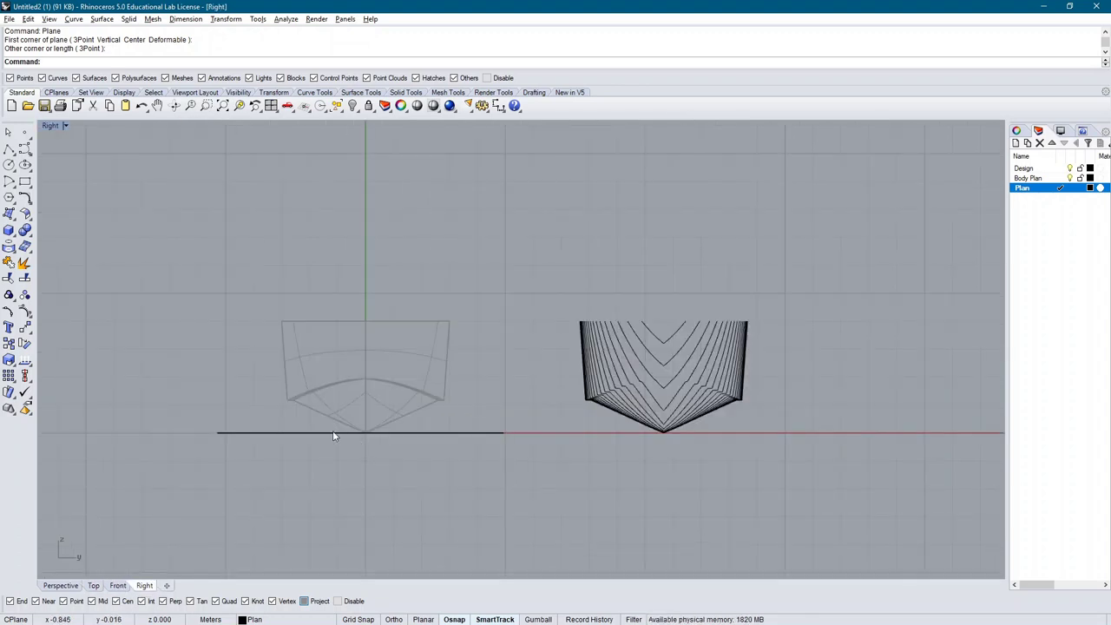
left_click(60, 586)
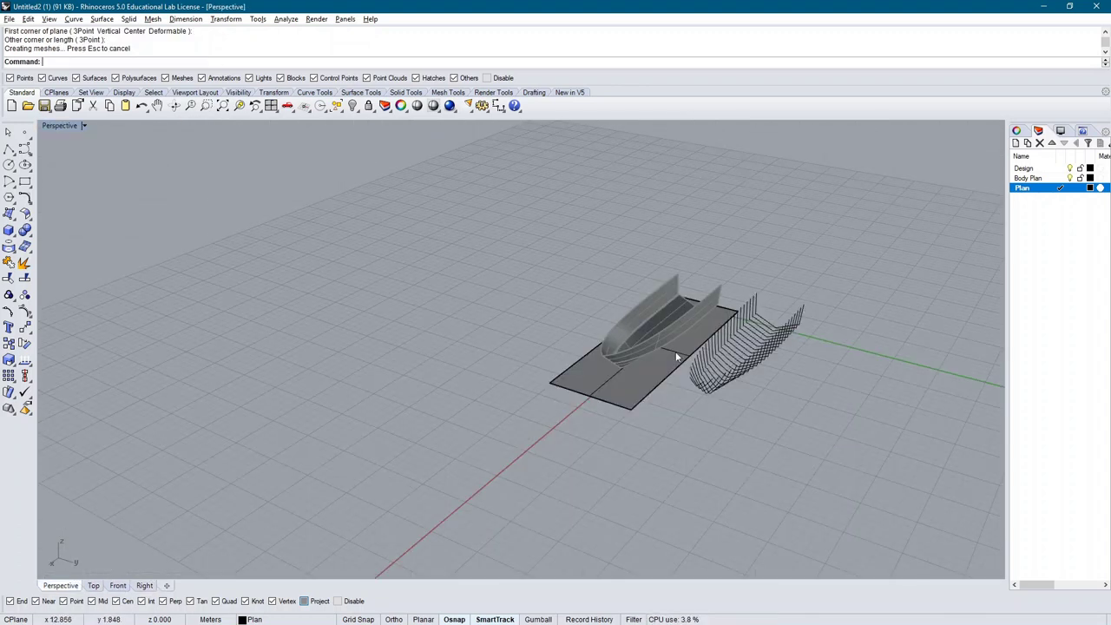
mouse_move(675, 356)
right_mouse_down()
mouse_move(739, 348)
mouse_move(707, 273)
right_mouse_up()
scroll(707, 274, "up", 4)
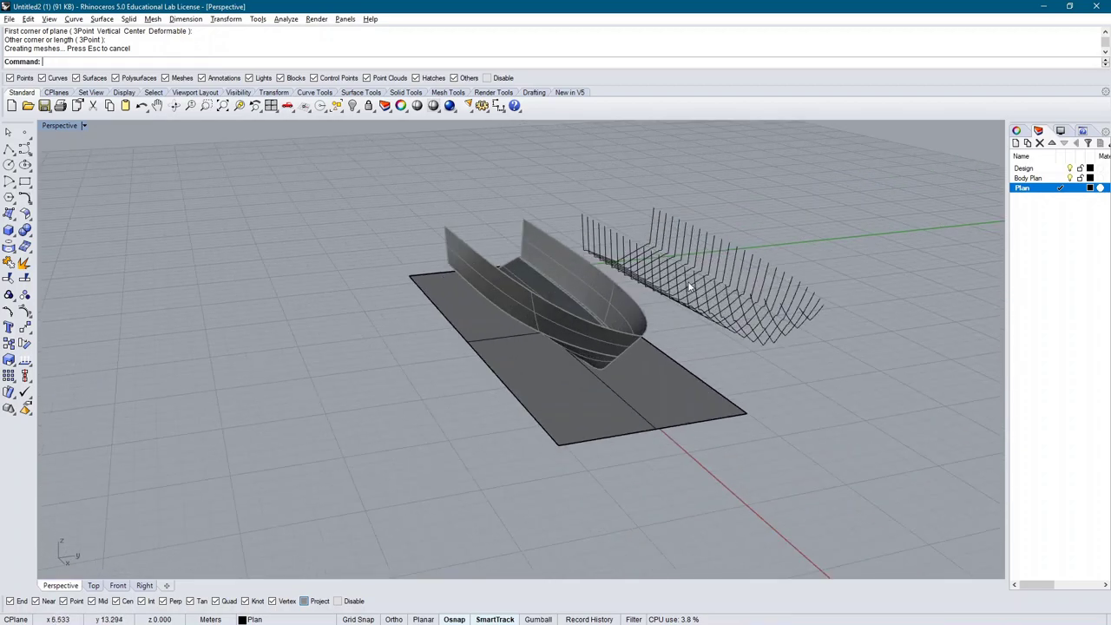
left_click(686, 381)
type("and: Ar")
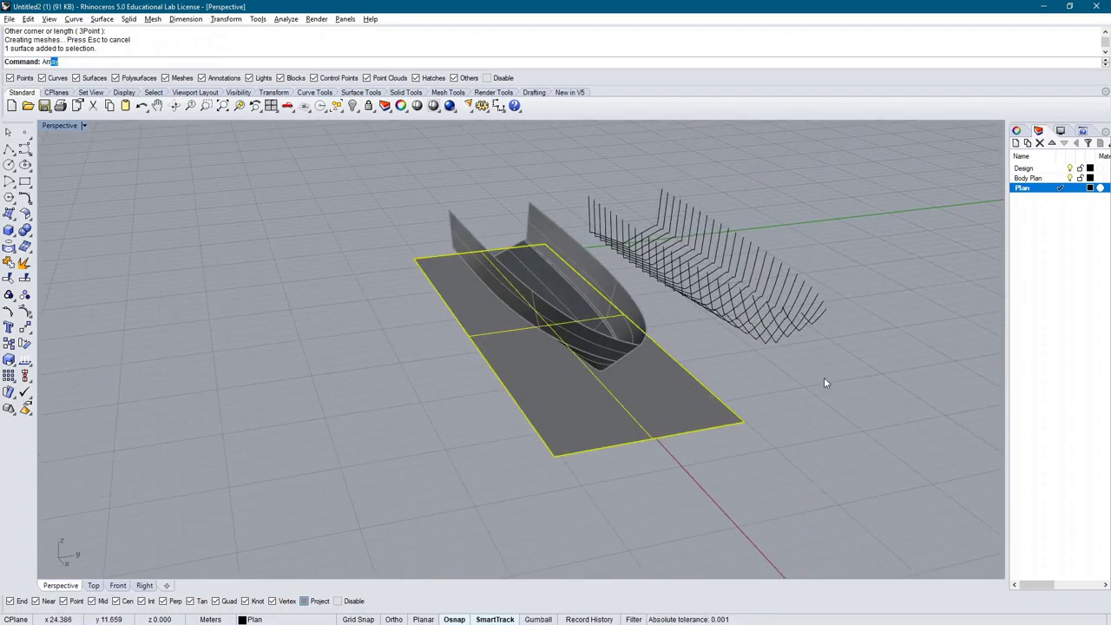
type("ray")
key("Return")
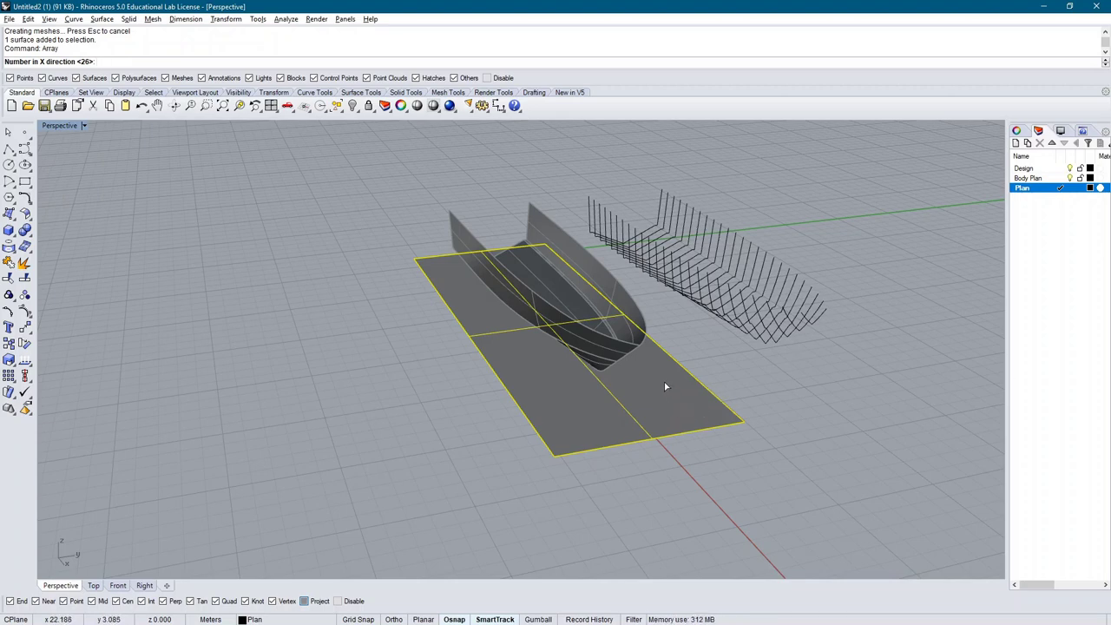
right_click_drag(805, 407, 790, 375)
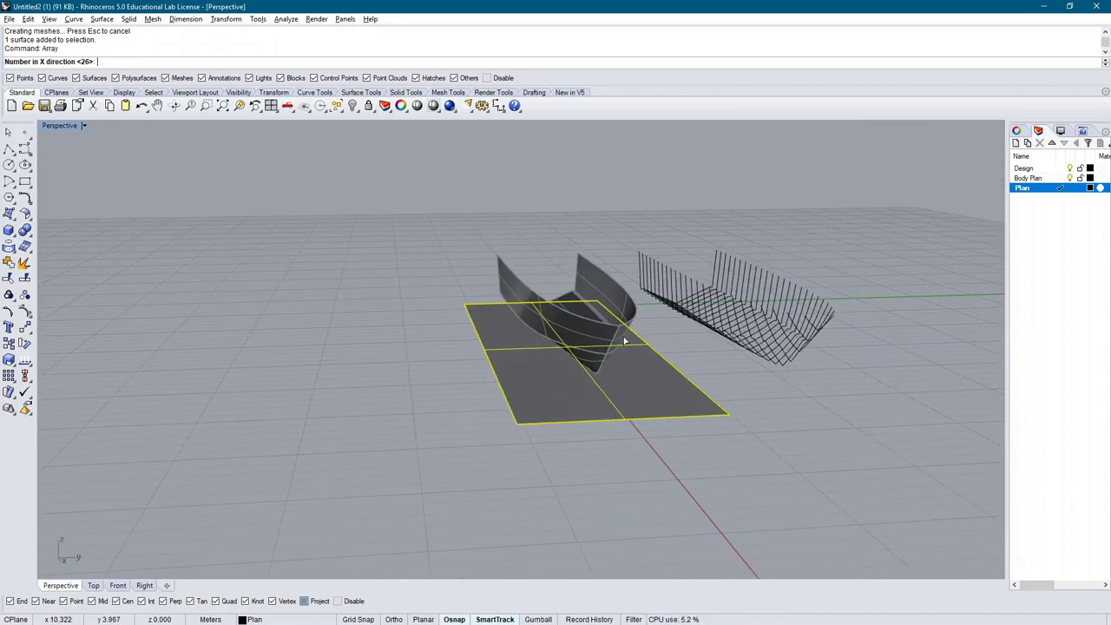
right_click_drag(623, 329, 602, 288)
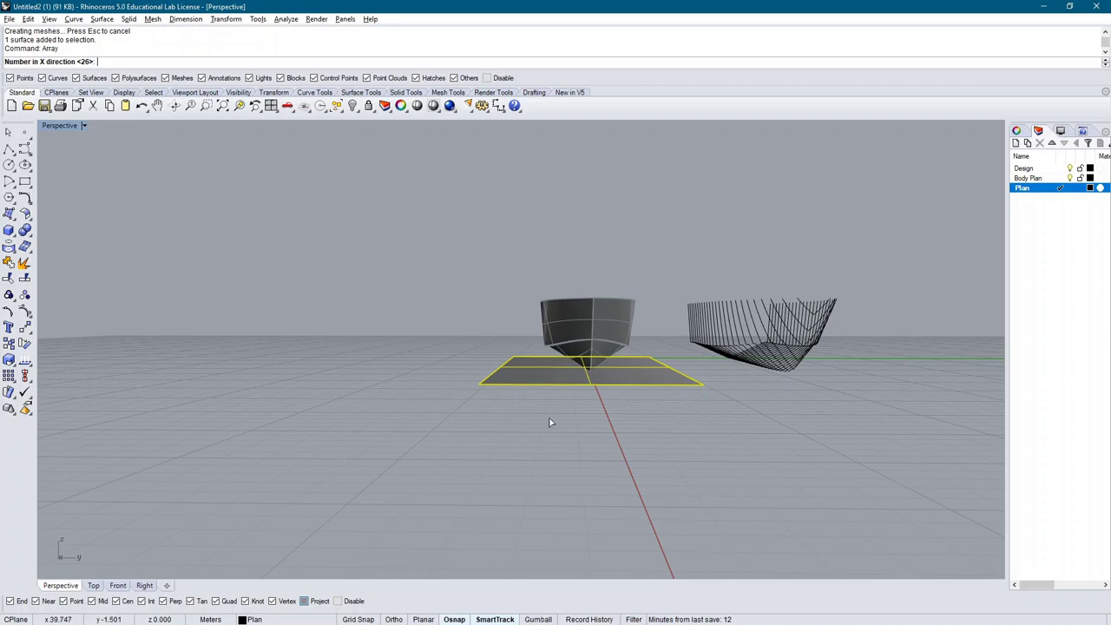
right_click_drag(482, 322, 508, 335)
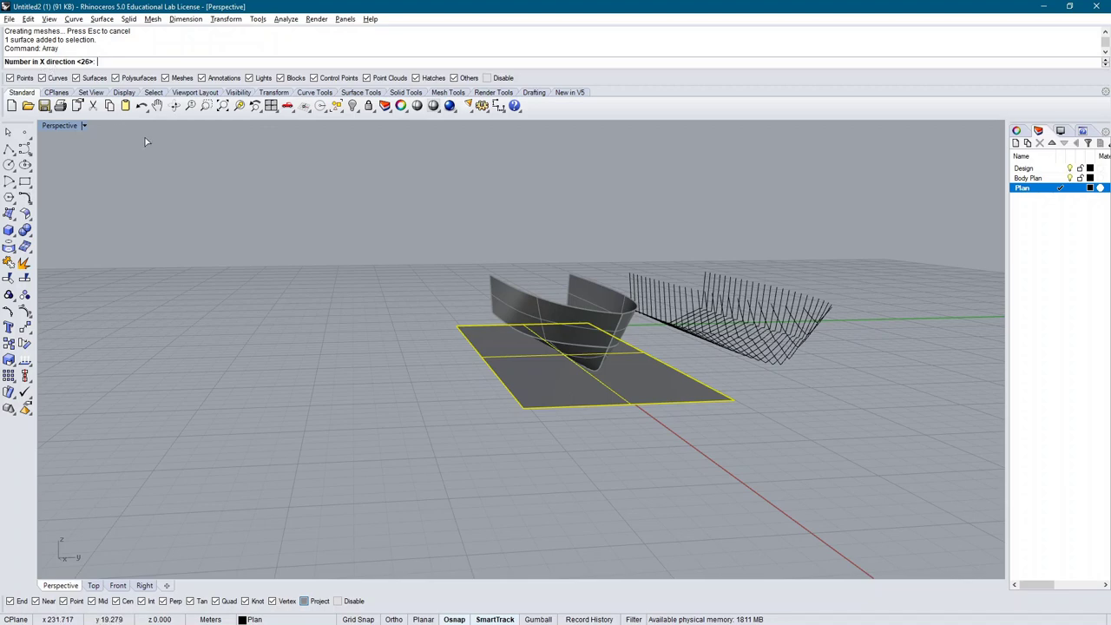
key("Return")
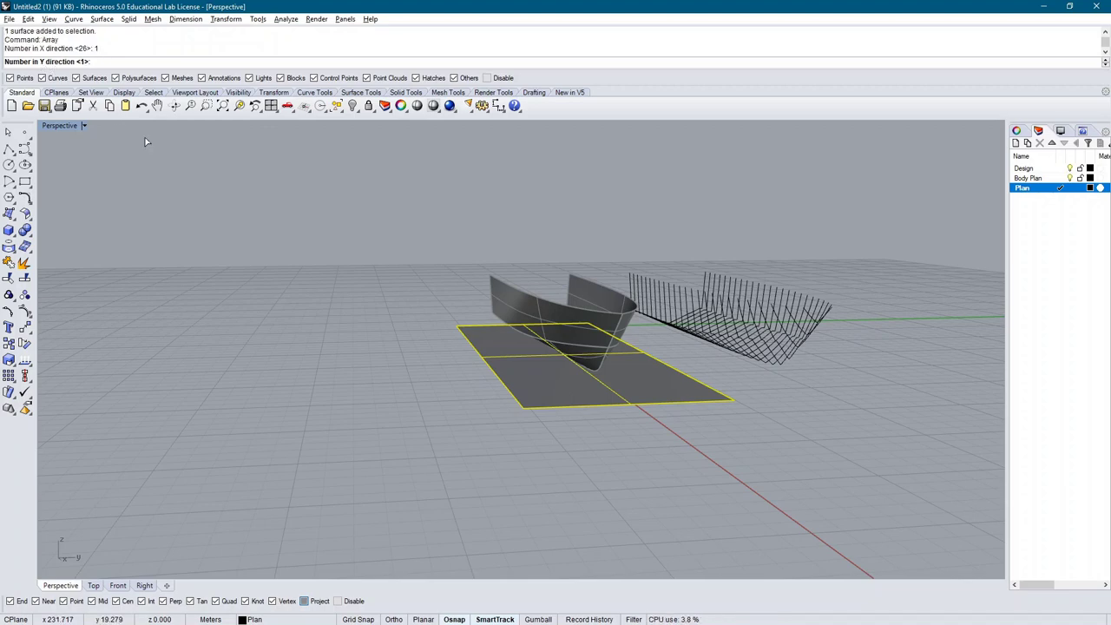
key("Return")
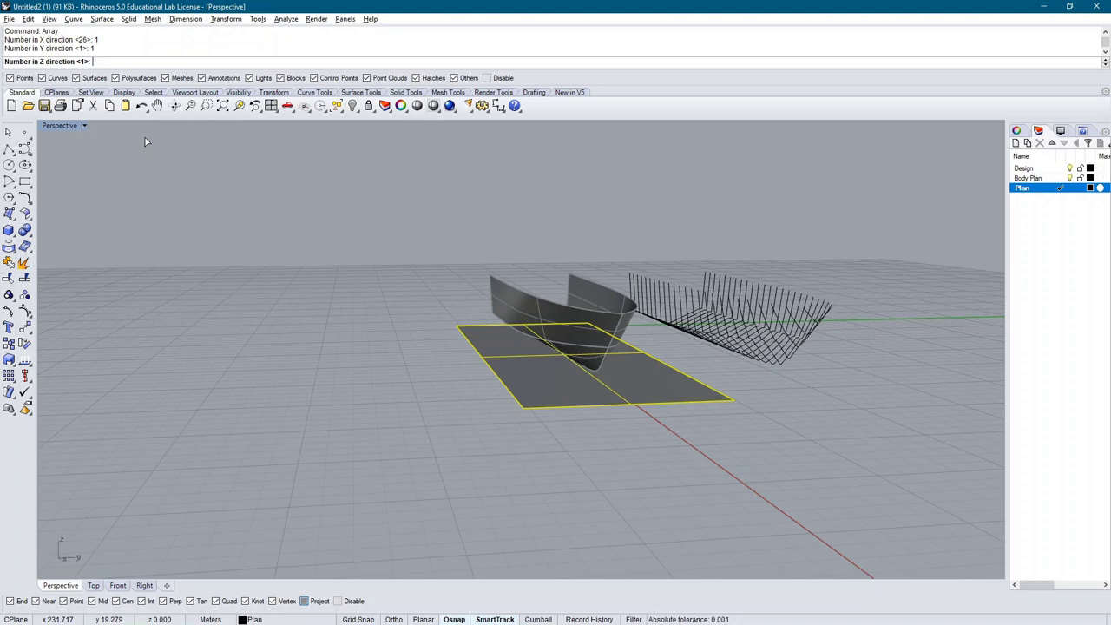
key("Return")
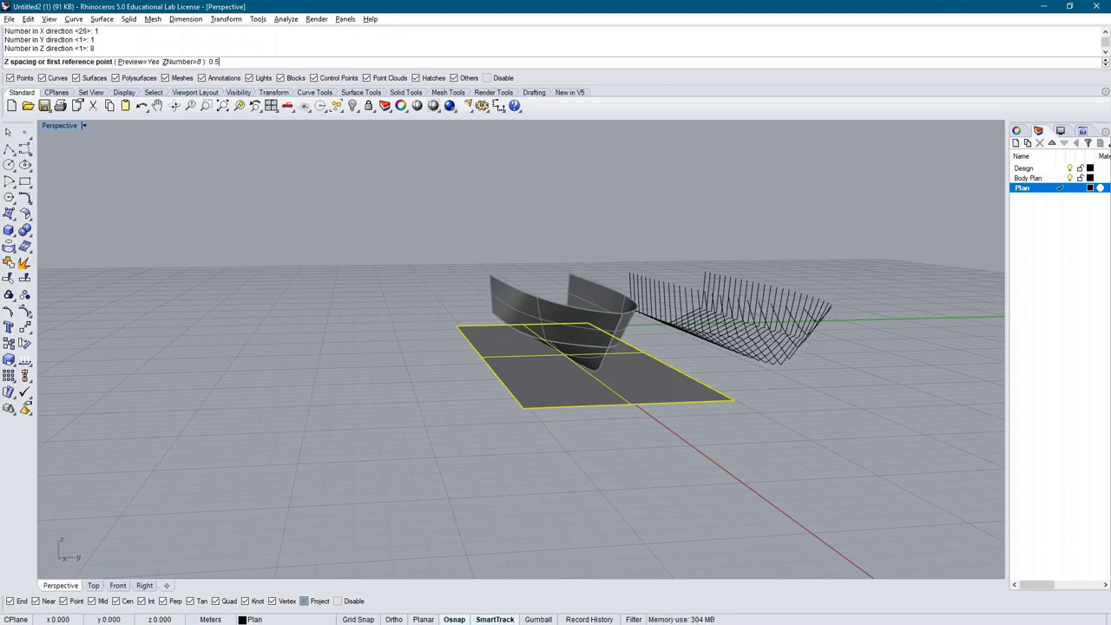
key("Return")
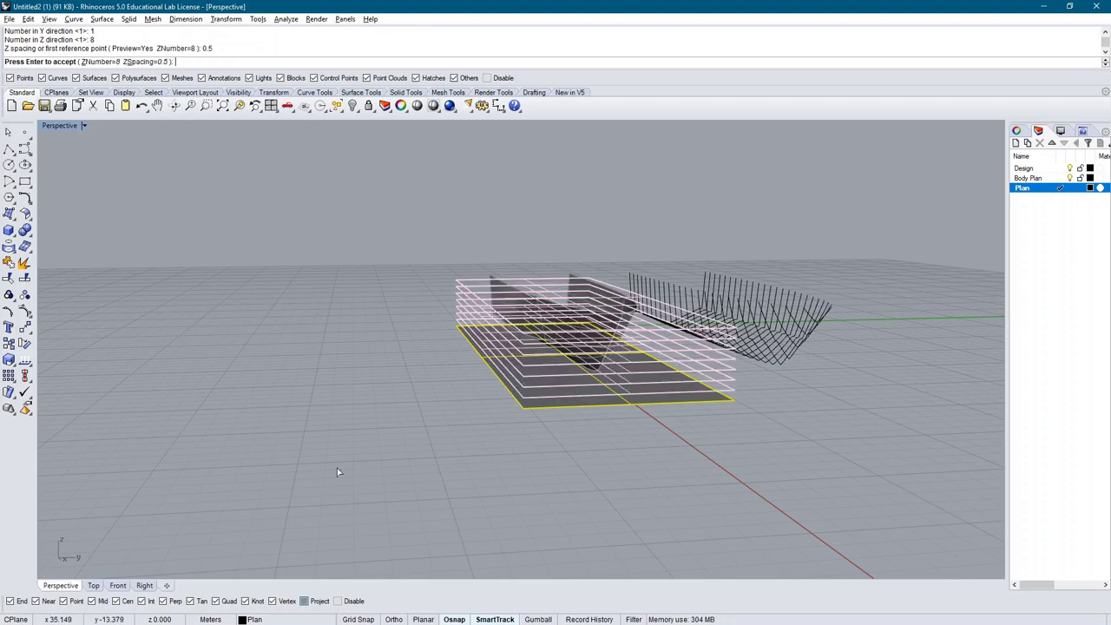
Check the array preview in the Right view, set its Z number to 9 to reach the hull's upper edge, and accept it
left_click(141, 586)
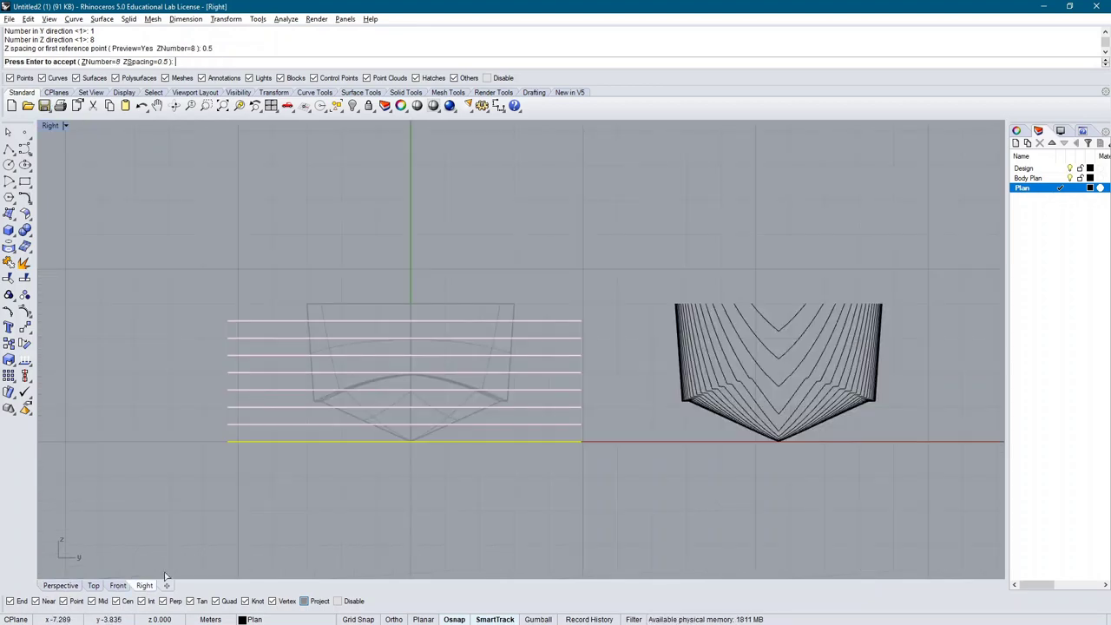
scroll(335, 390, "up", 2)
right_click_drag(335, 389, 370, 360)
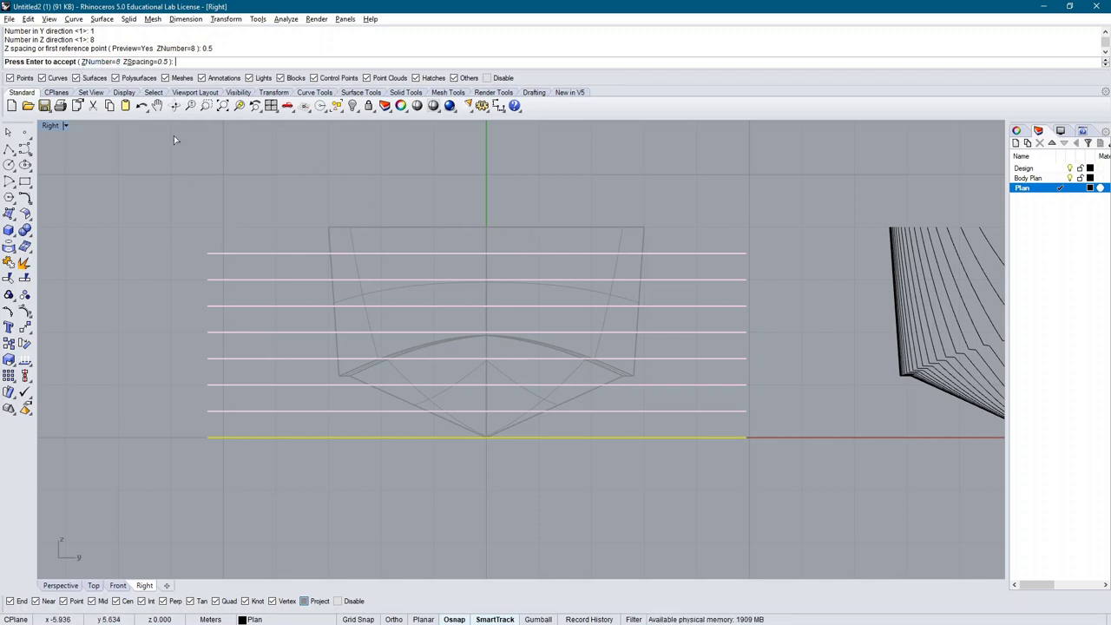
left_click(92, 65)
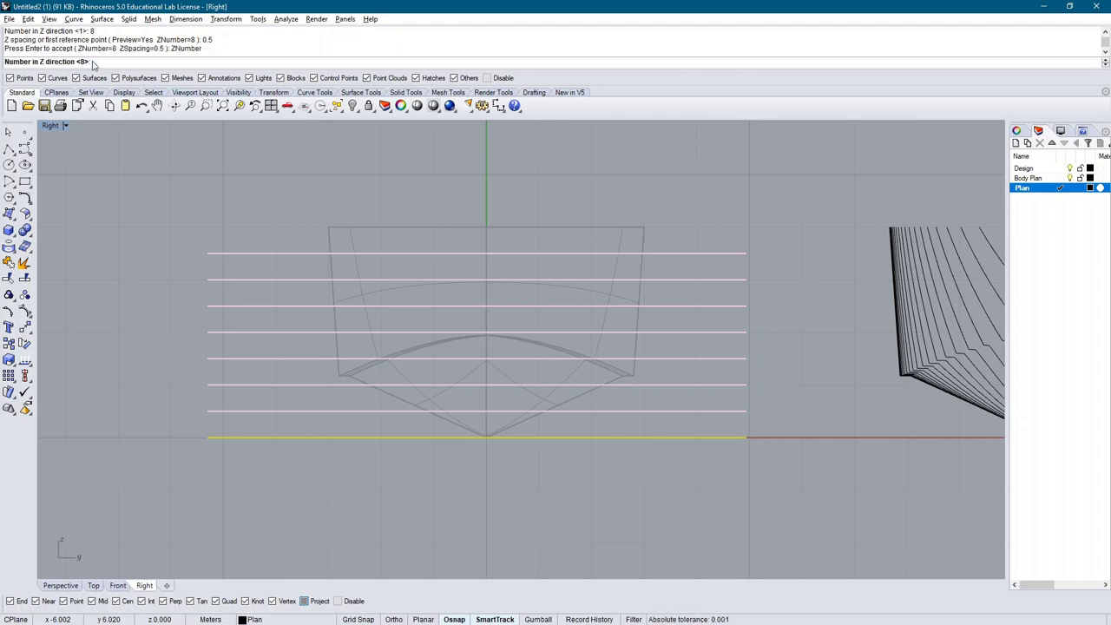
type("9")
key("Return")
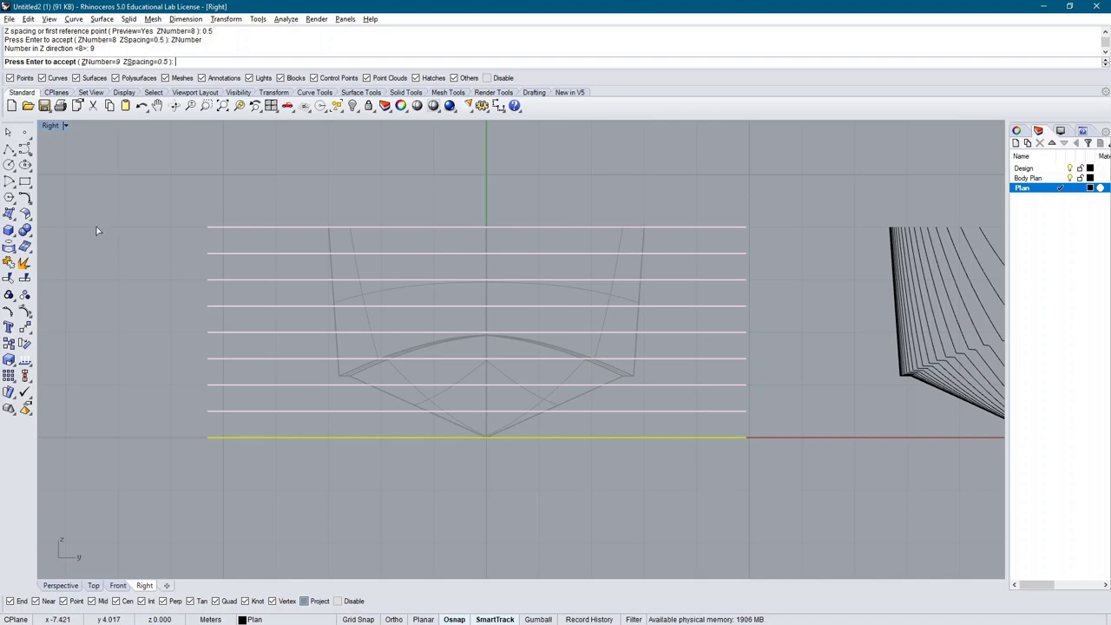
key("Return")
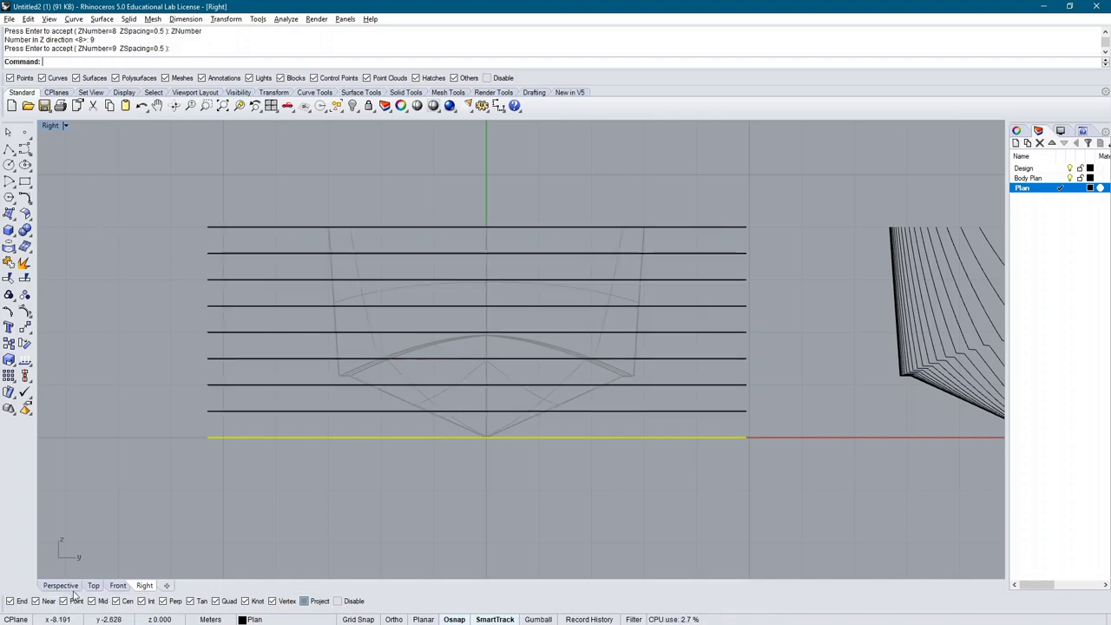
Select all the stacked horizontal planes together with the hull in the Perspective view and Intersect them to create the waterline curves
left_click(61, 585)
key("Escape")
mouse_move(729, 410)
right_mouse_down()
mouse_move(729, 392)
mouse_move(630, 386)
mouse_move(720, 401)
right_mouse_up()
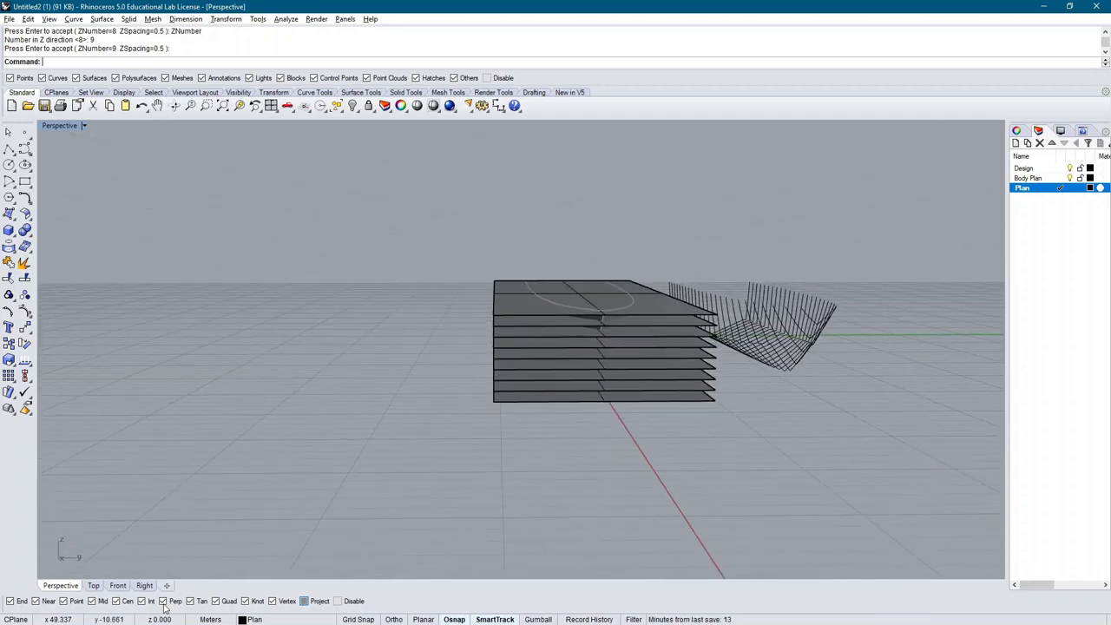
right_click_drag(716, 461, 658, 466)
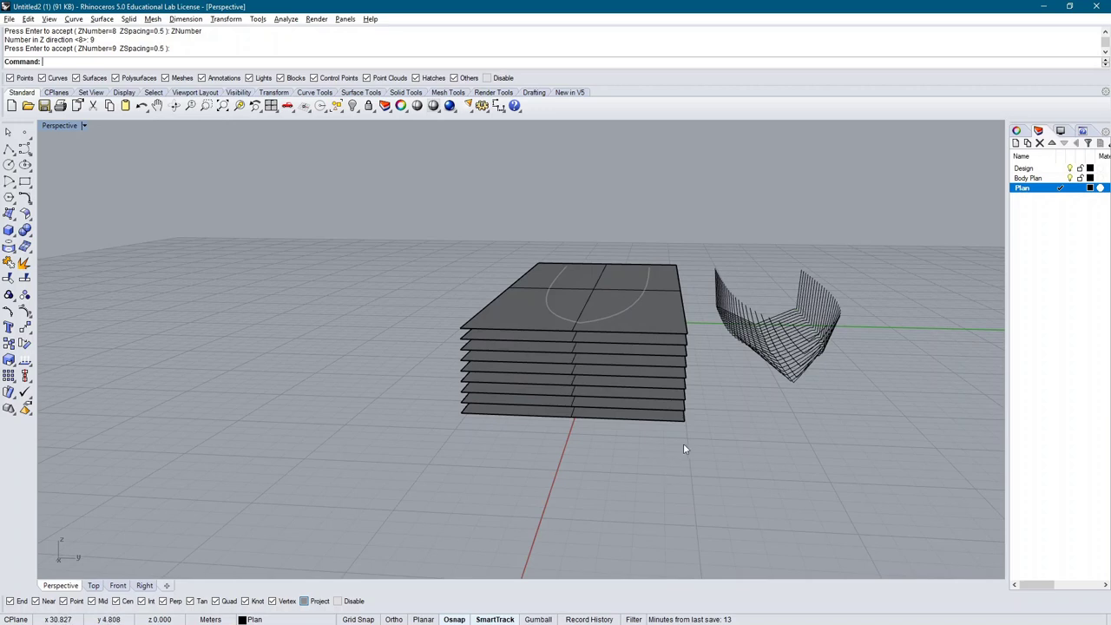
left_click_drag(705, 471, 416, 238)
left_click_drag(376, 199, 376, 200)
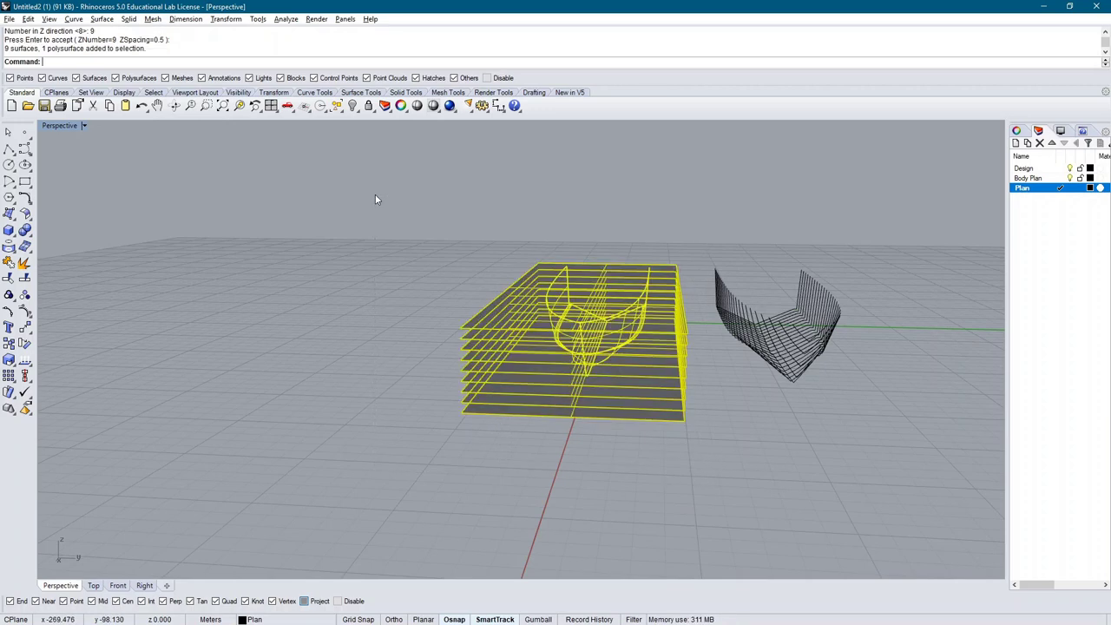
type("Interse")
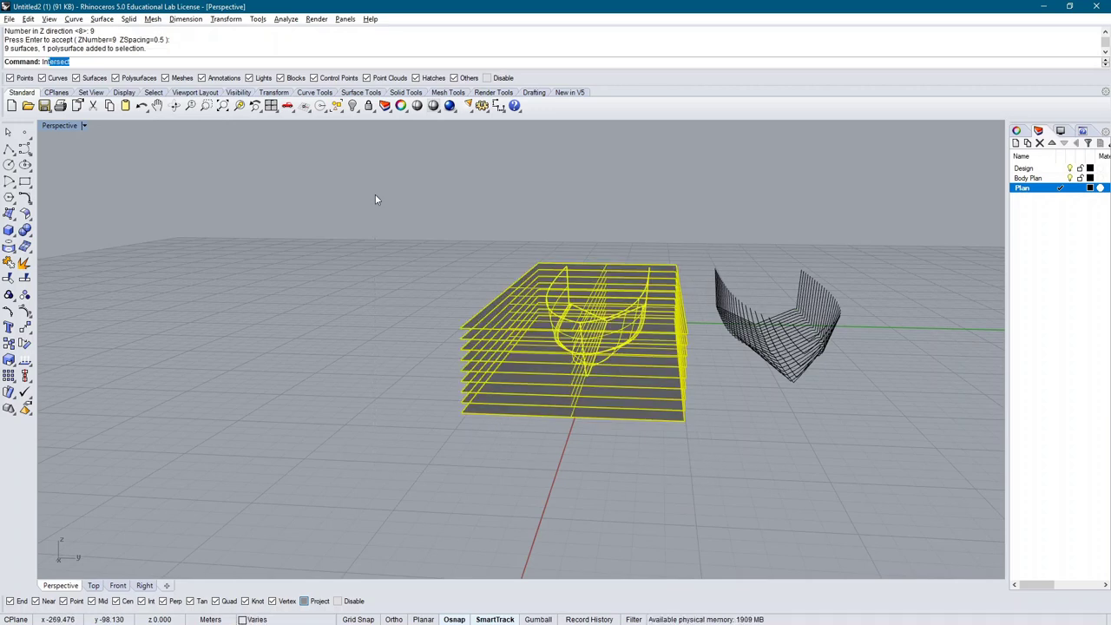
type("ct")
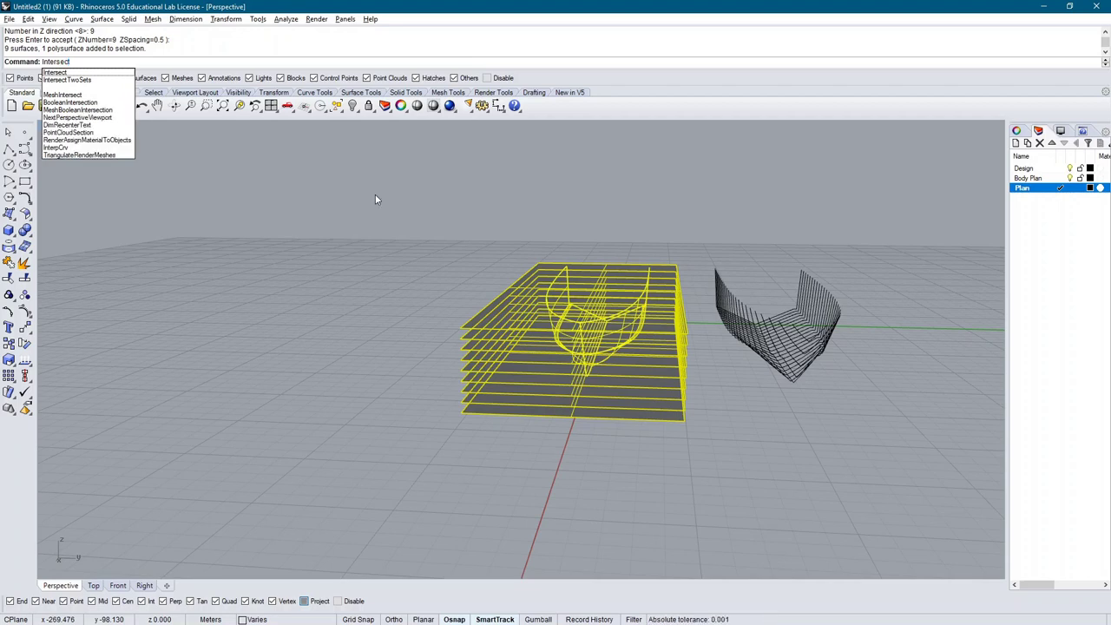
key("Return")
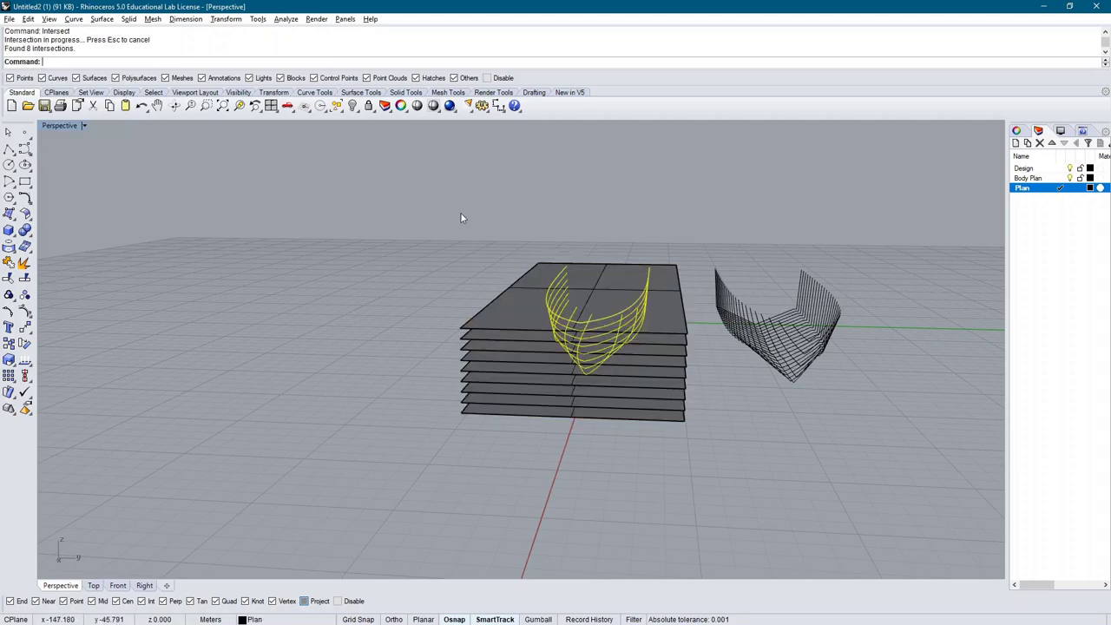
Move the waterline curves straight up in the Top view with Ortho on, placing them clear beyond the Body Plan section curves
right_click_drag(656, 219, 552, 253)
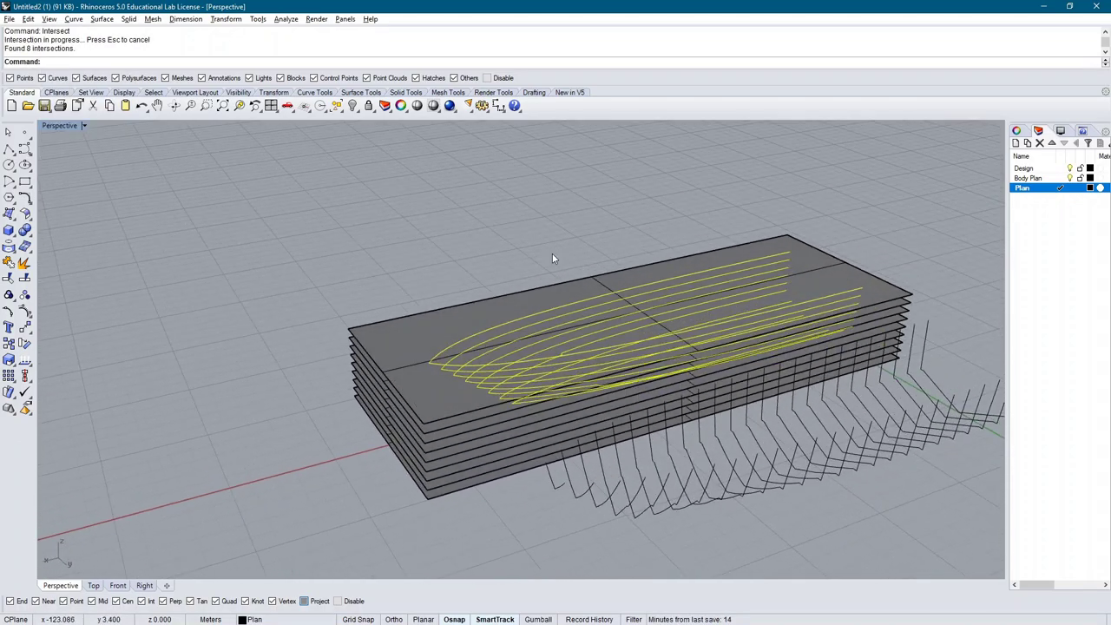
left_click(93, 585)
scroll(452, 307, "down", 3)
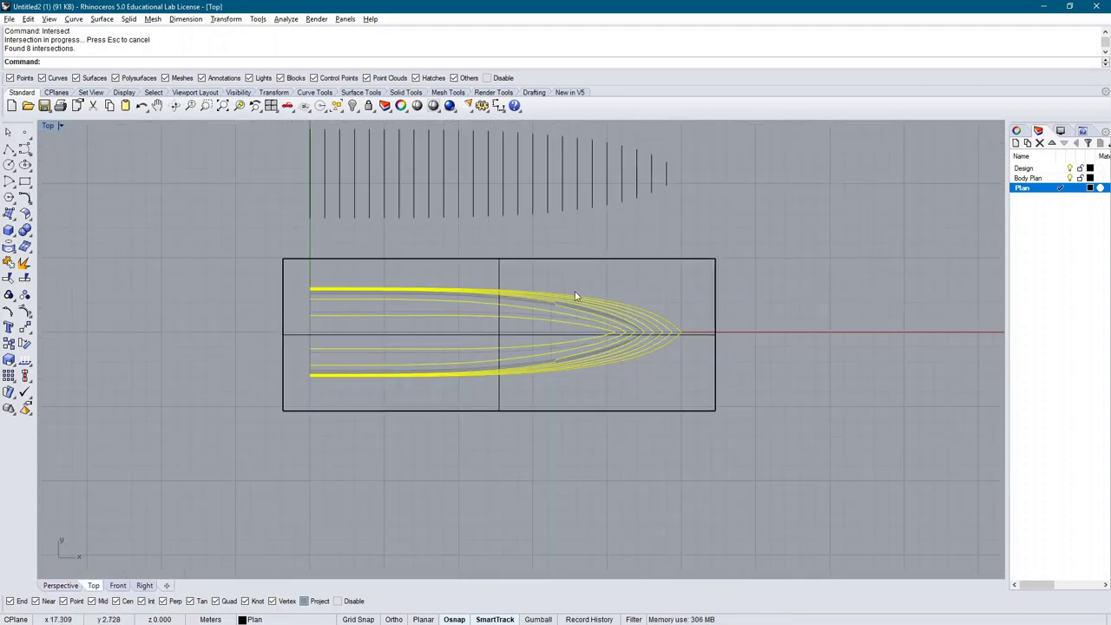
right_click_drag(585, 261, 642, 332)
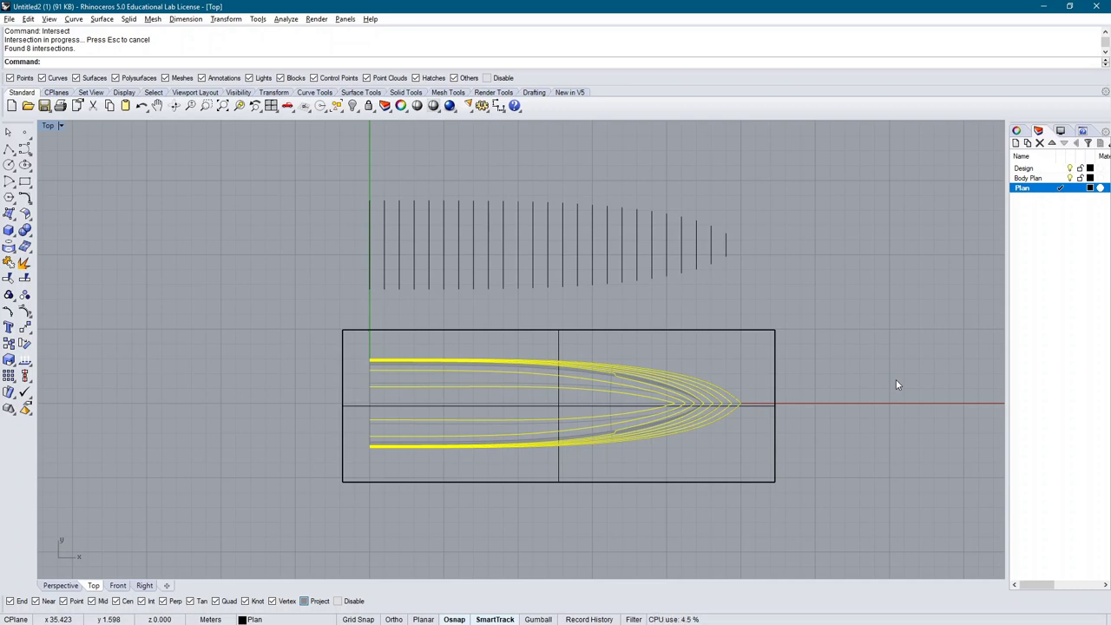
type("ve")
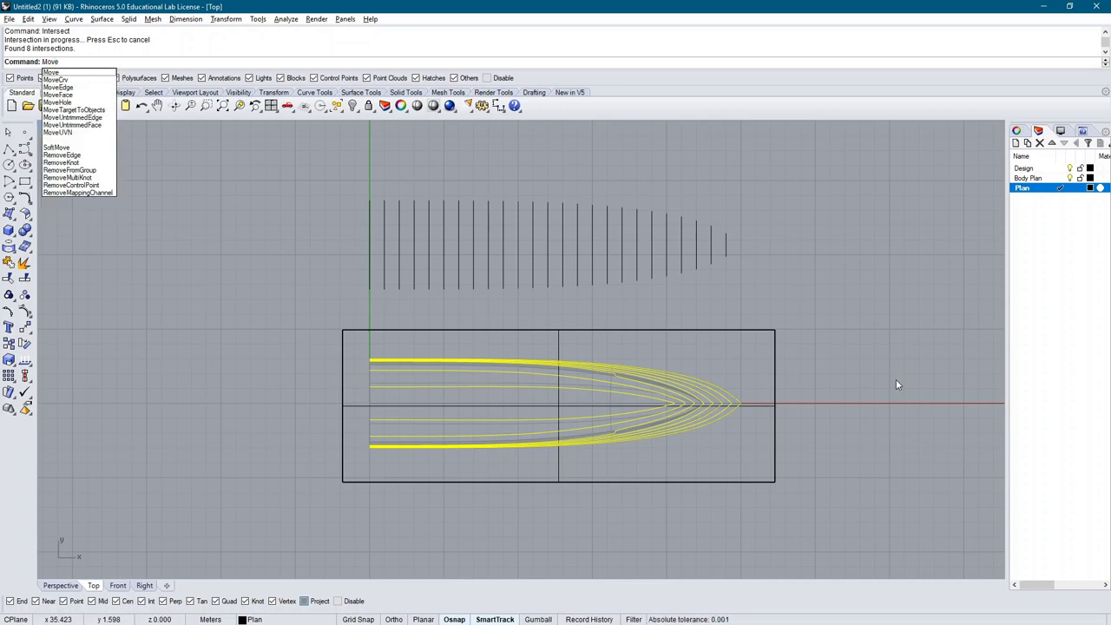
key("Return")
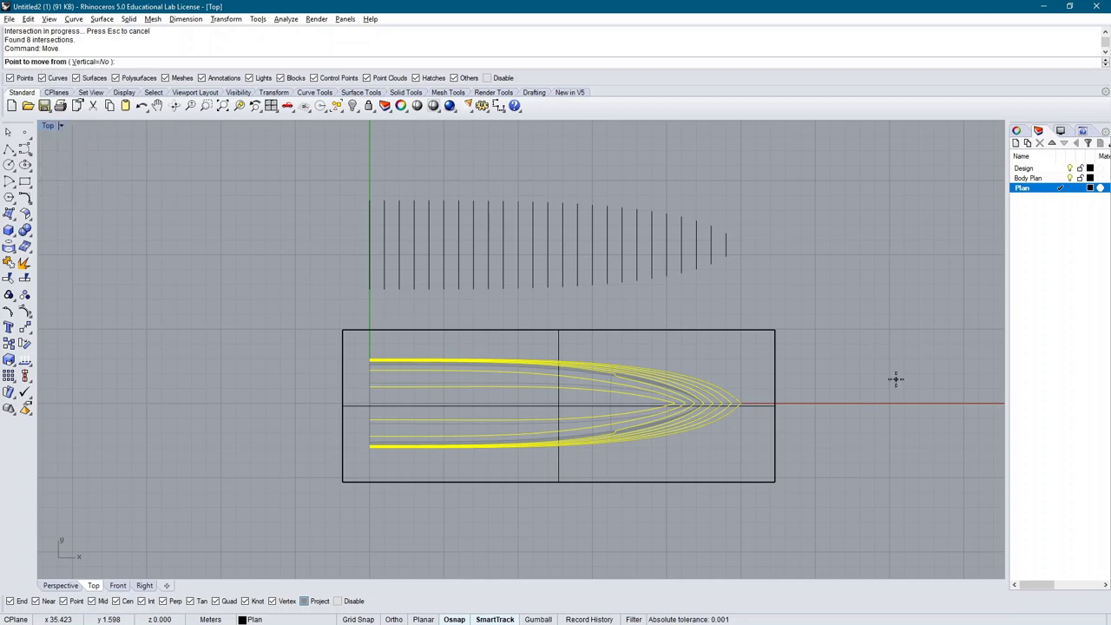
left_click(792, 442)
scroll(789, 394, "down", 3)
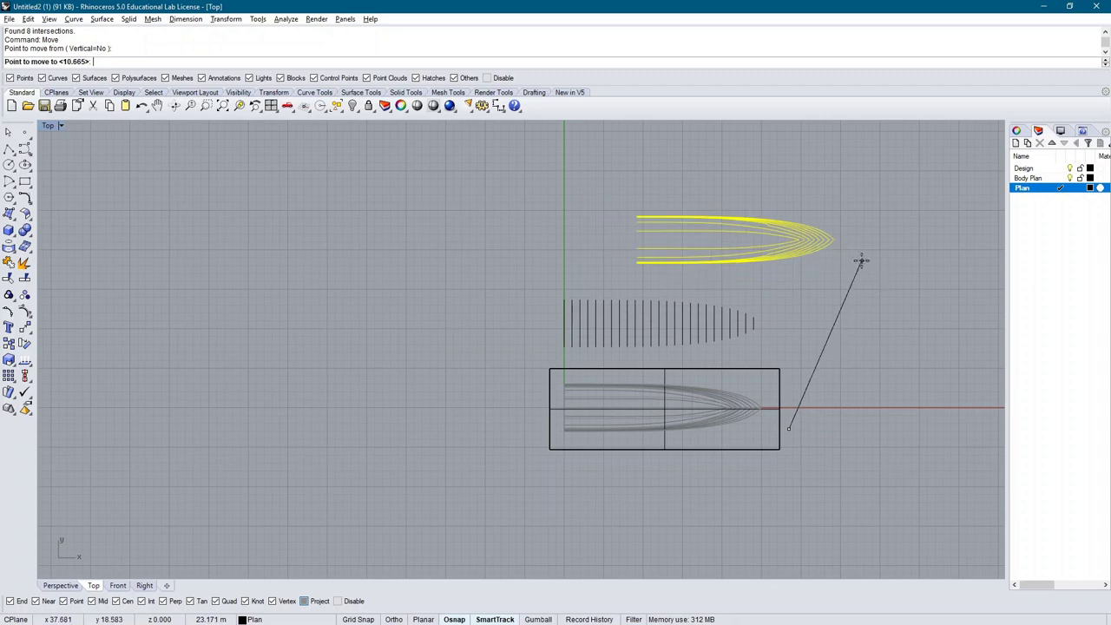
key("F8")
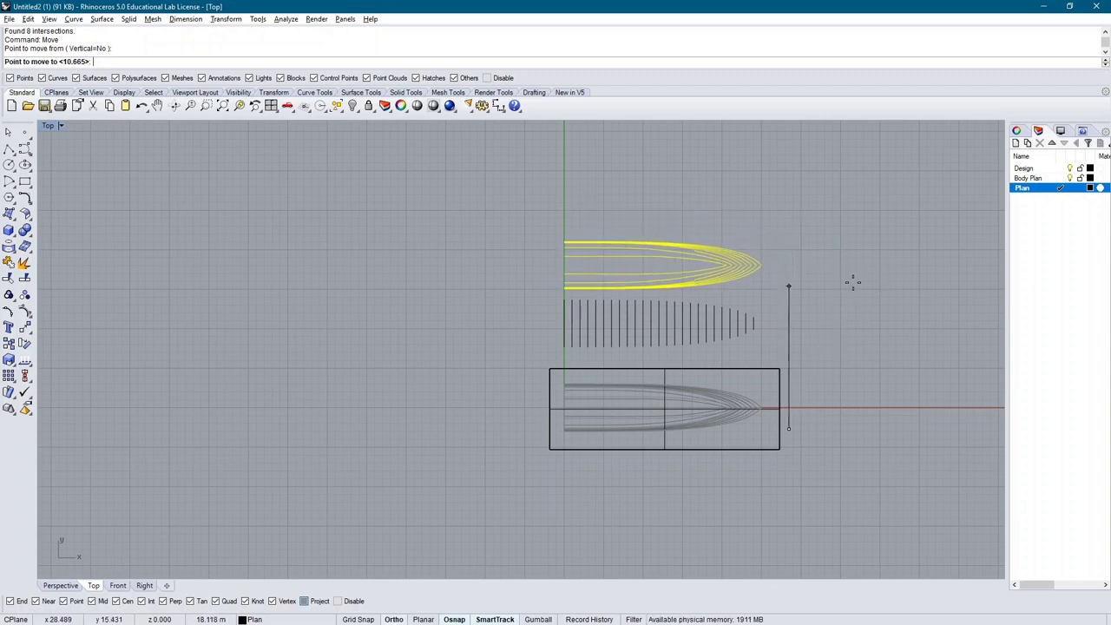
left_click(847, 270)
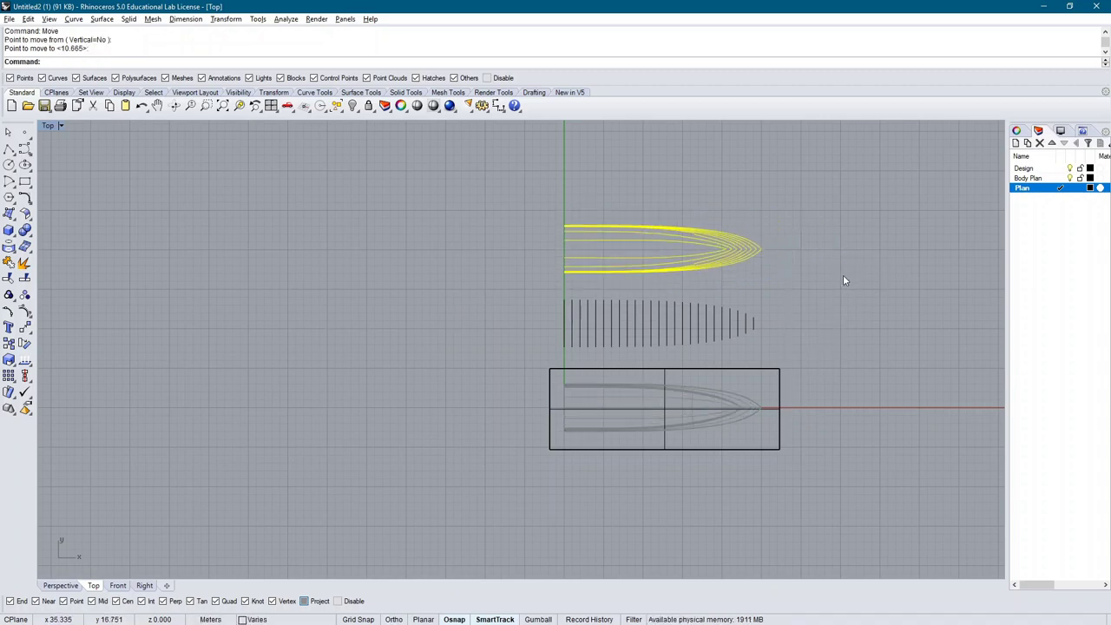
left_click(843, 277)
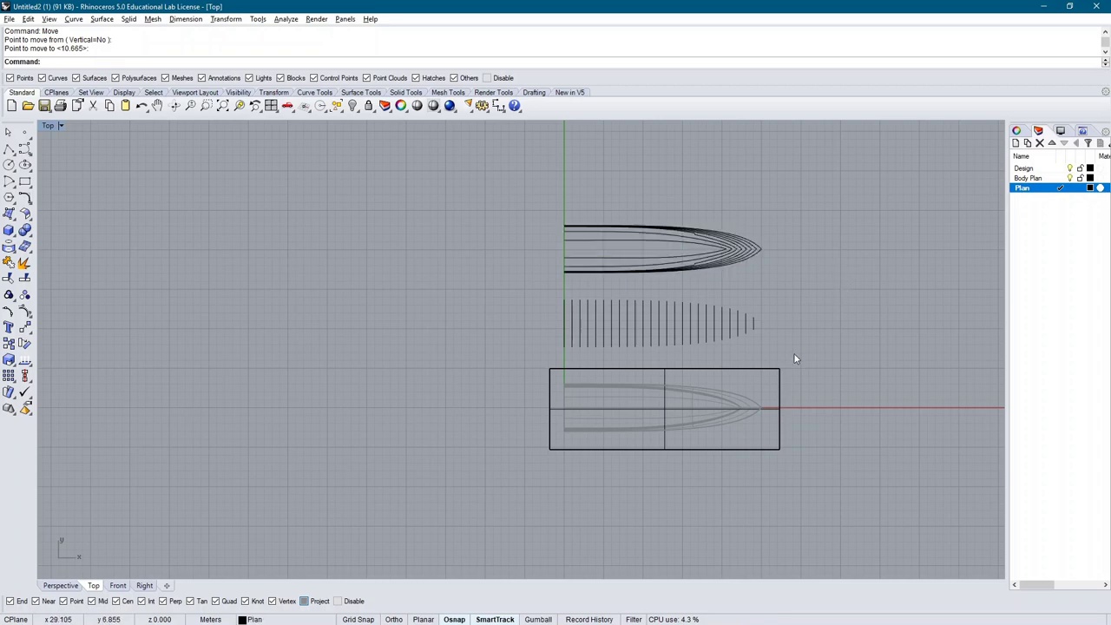
Delete the stacked horizontal planes around the hull and check the separated curves in the Perspective view
scroll(819, 447, "up", 3)
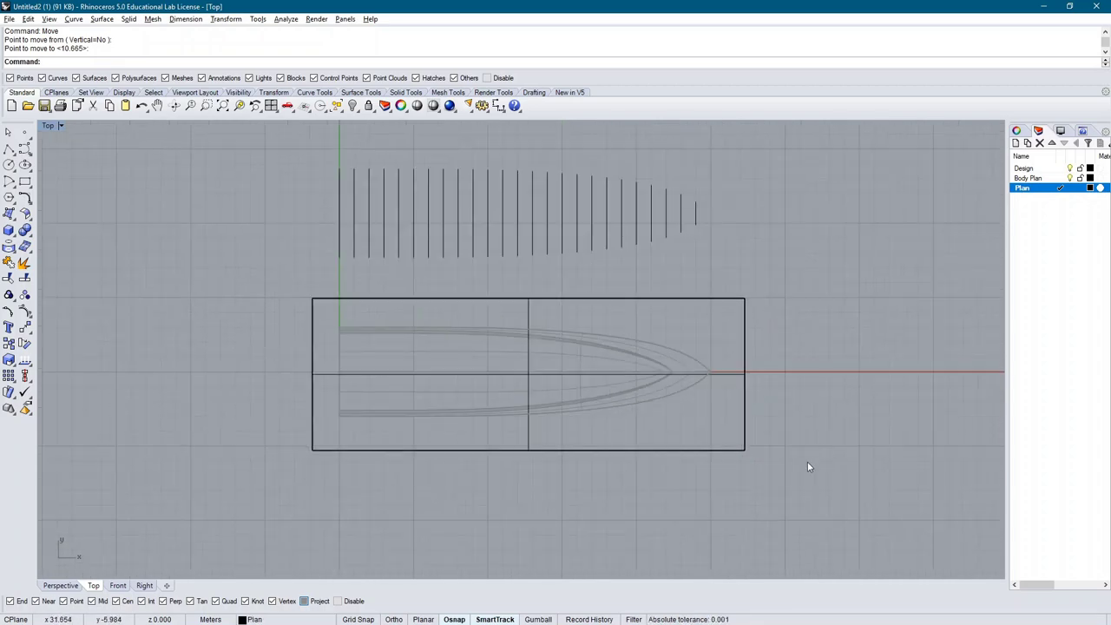
left_click(700, 427)
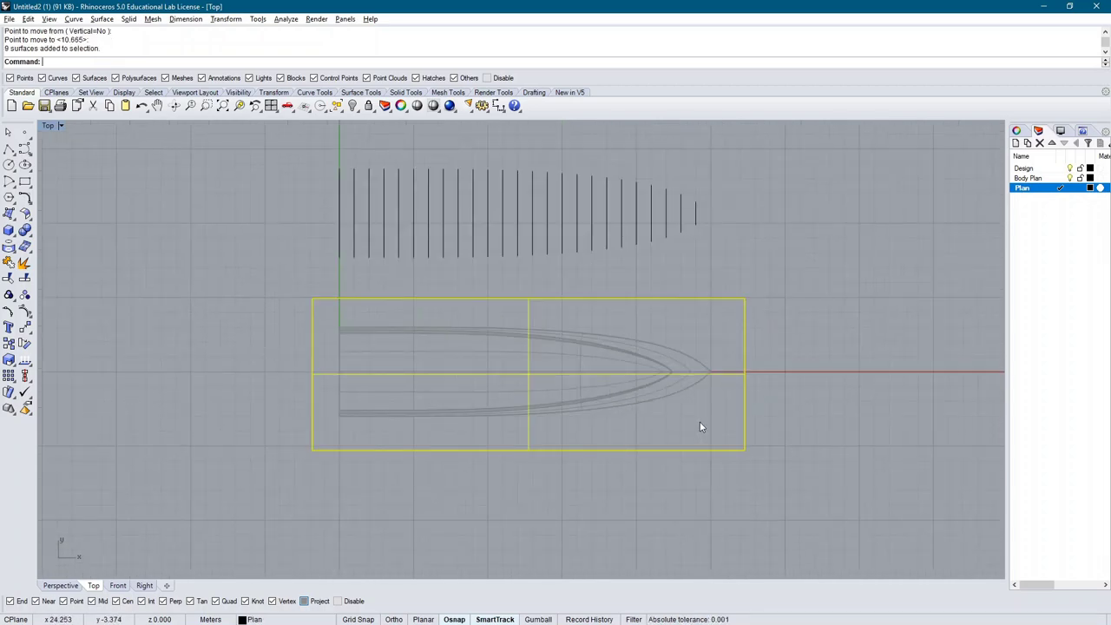
key("Delete")
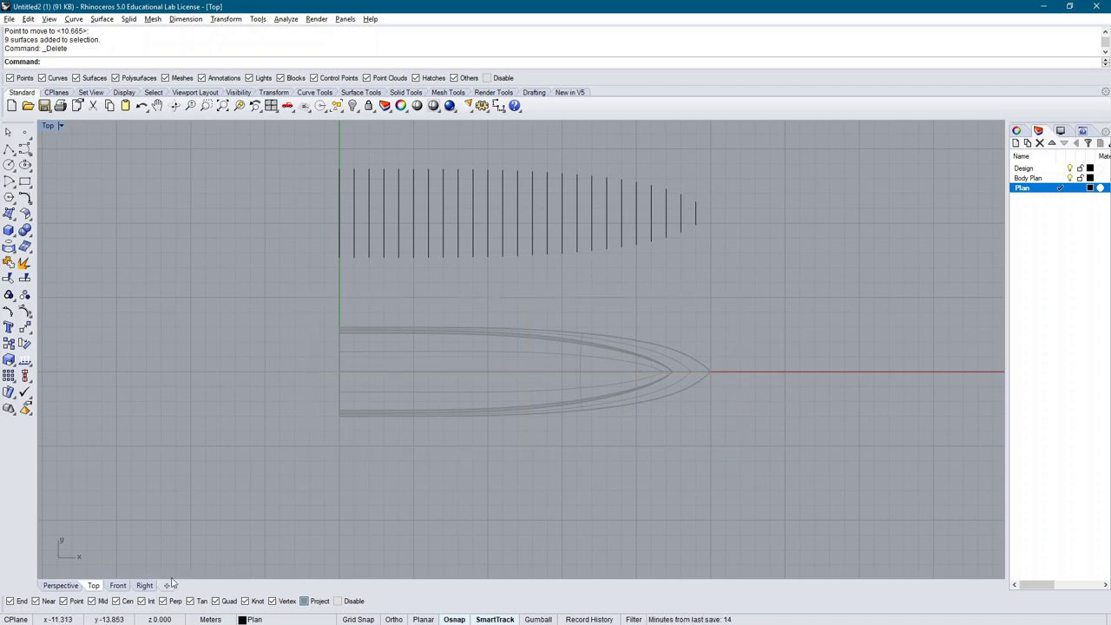
left_click(62, 585)
right_click_drag(486, 422, 843, 265)
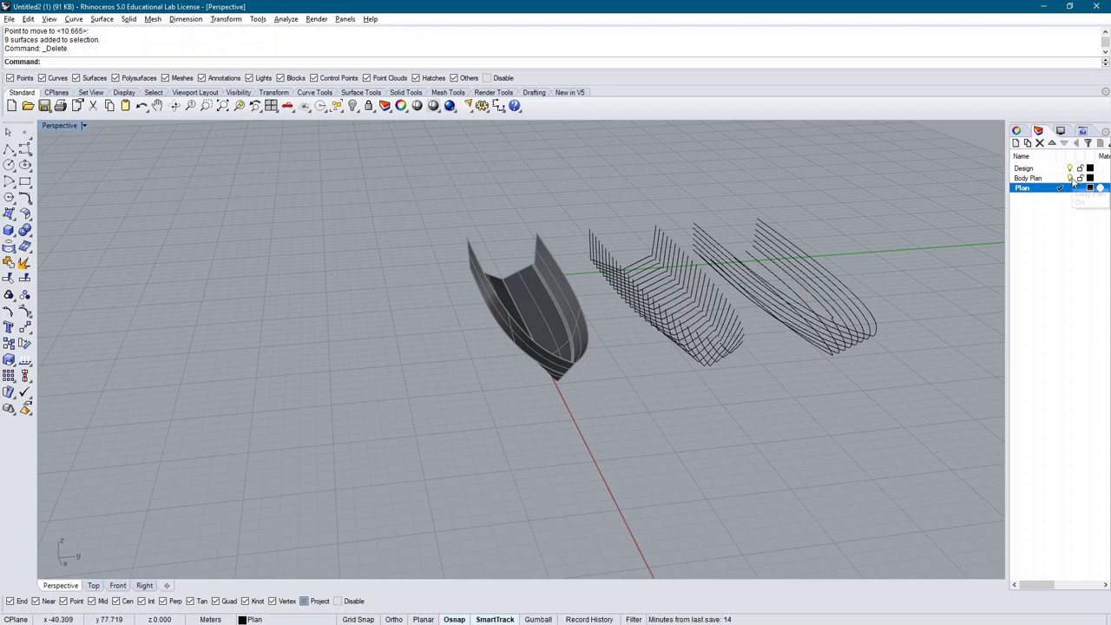
Add a layer named Profile as the current layer and hide the Plan and Body Plan layers
left_click(1016, 142)
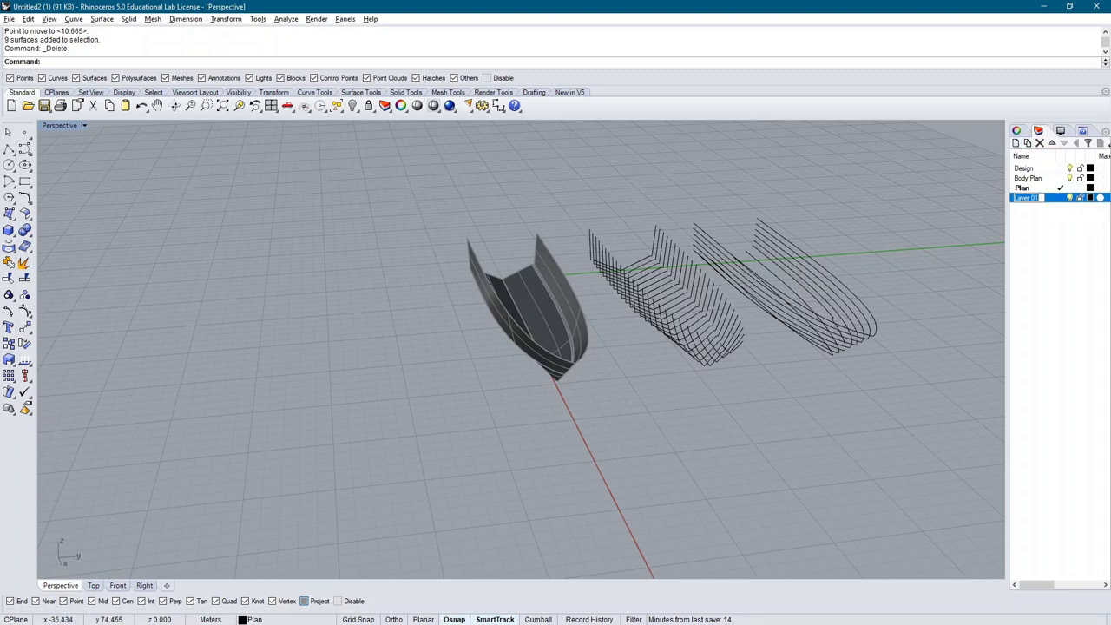
type("Profile")
key("Return")
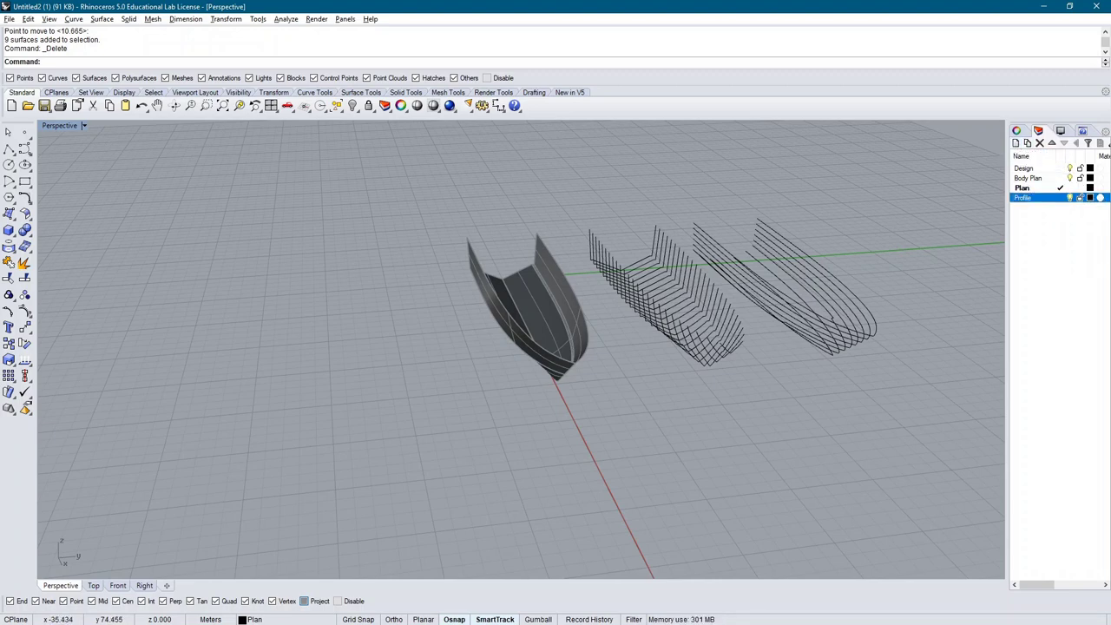
left_click(1061, 199)
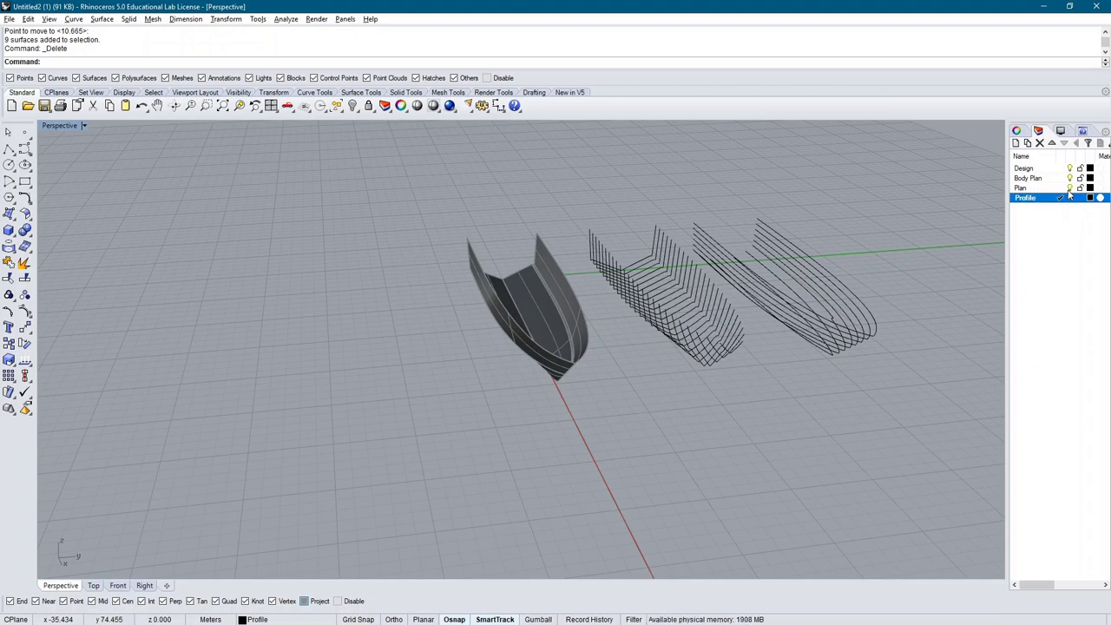
left_click(1070, 188)
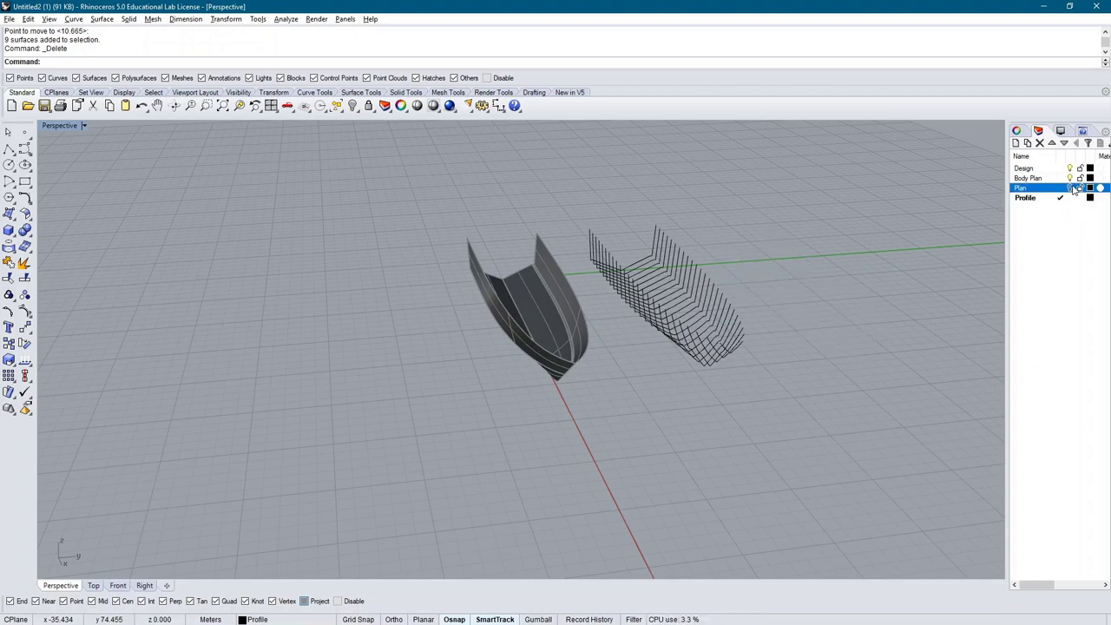
left_click(1070, 177)
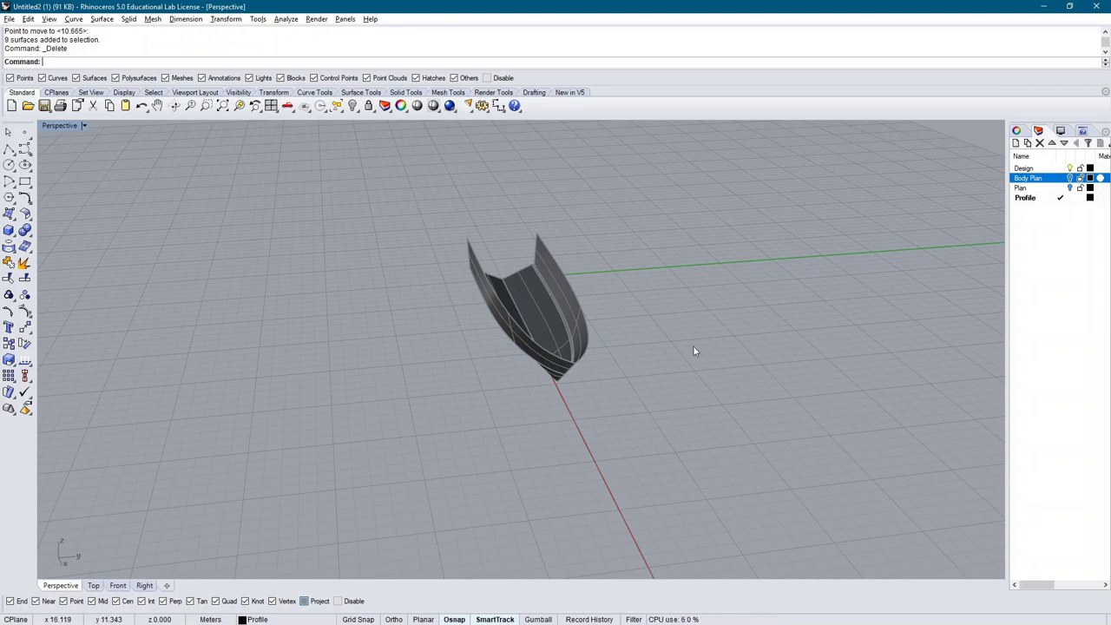
Draw a rectangular plane in the Front view extending past the hull profile on all sides, and check its placement in the Perspective view
left_click(118, 586)
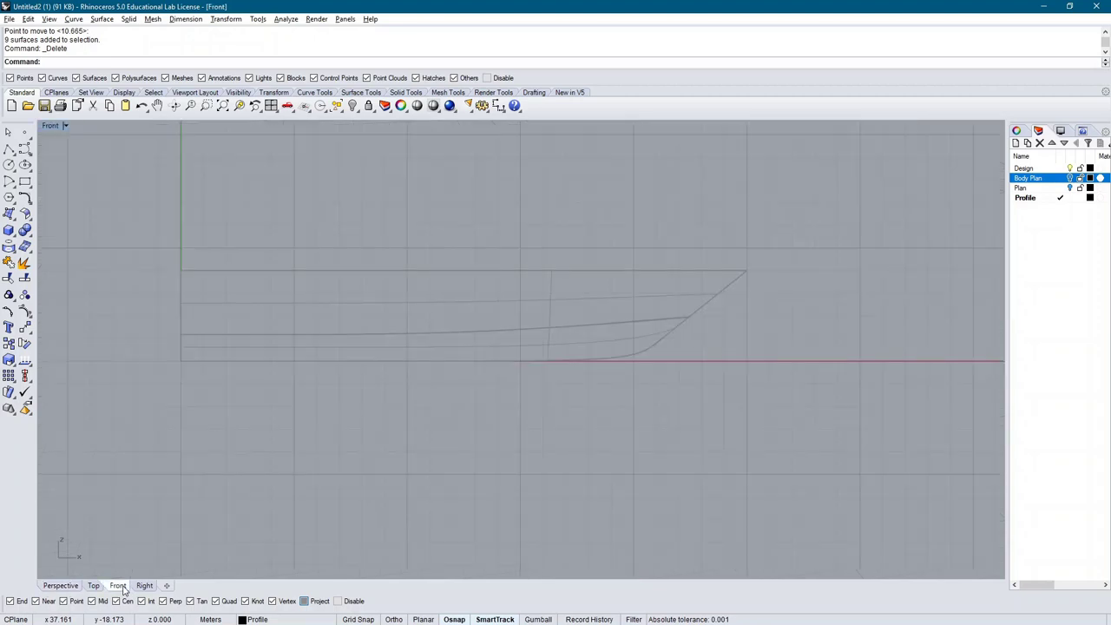
right_click_drag(298, 266, 178, 199)
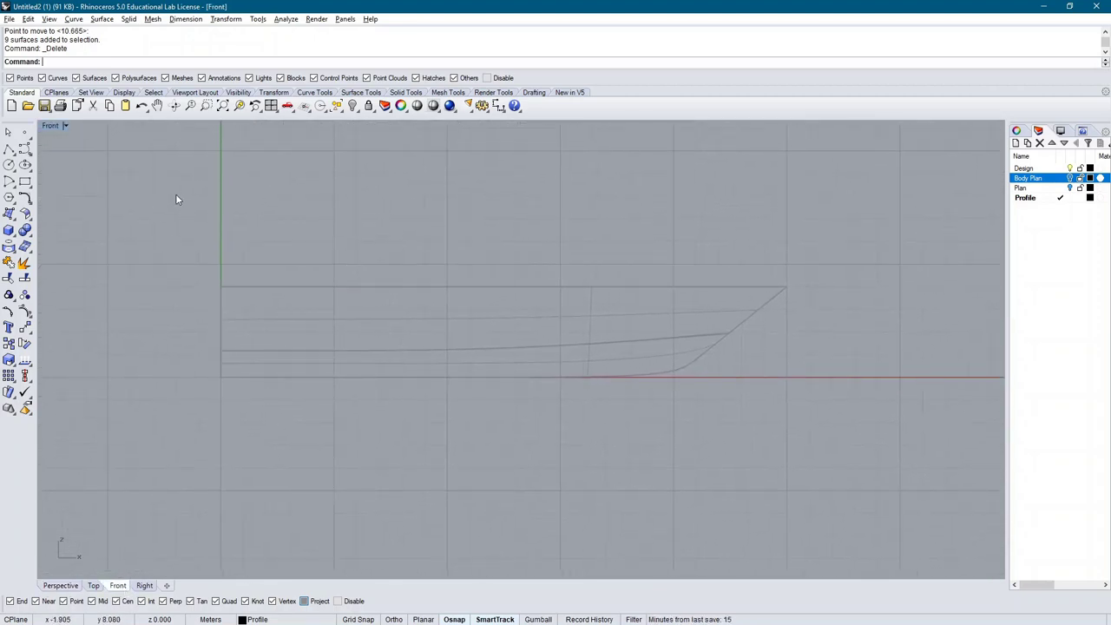
left_click_drag(167, 192, 875, 491)
left_click(874, 496)
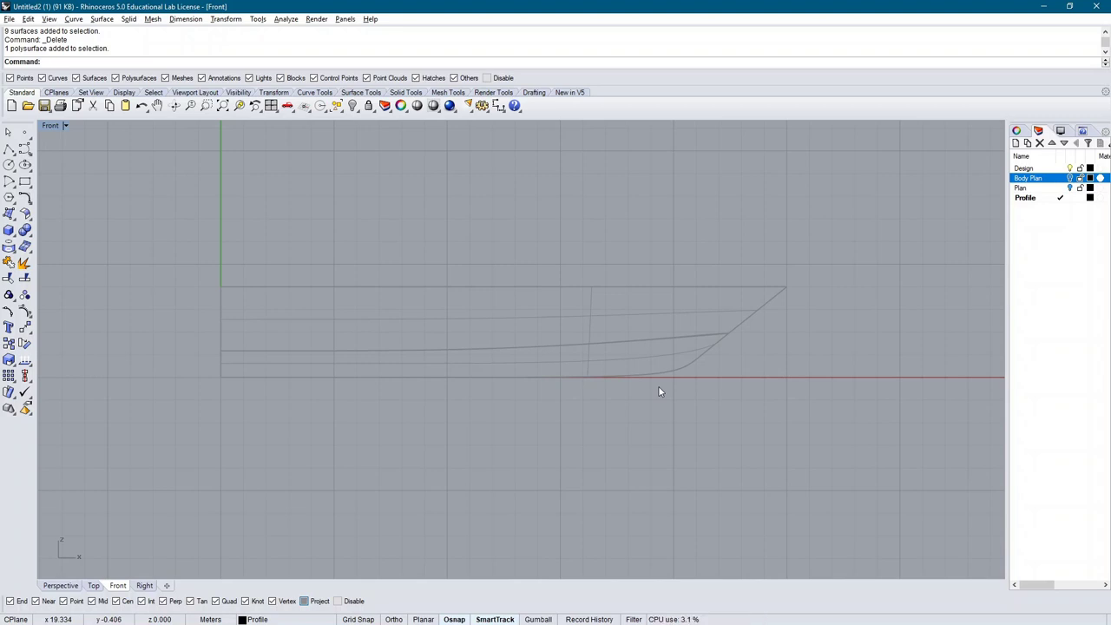
type("Plane")
key("Return")
left_click(178, 199)
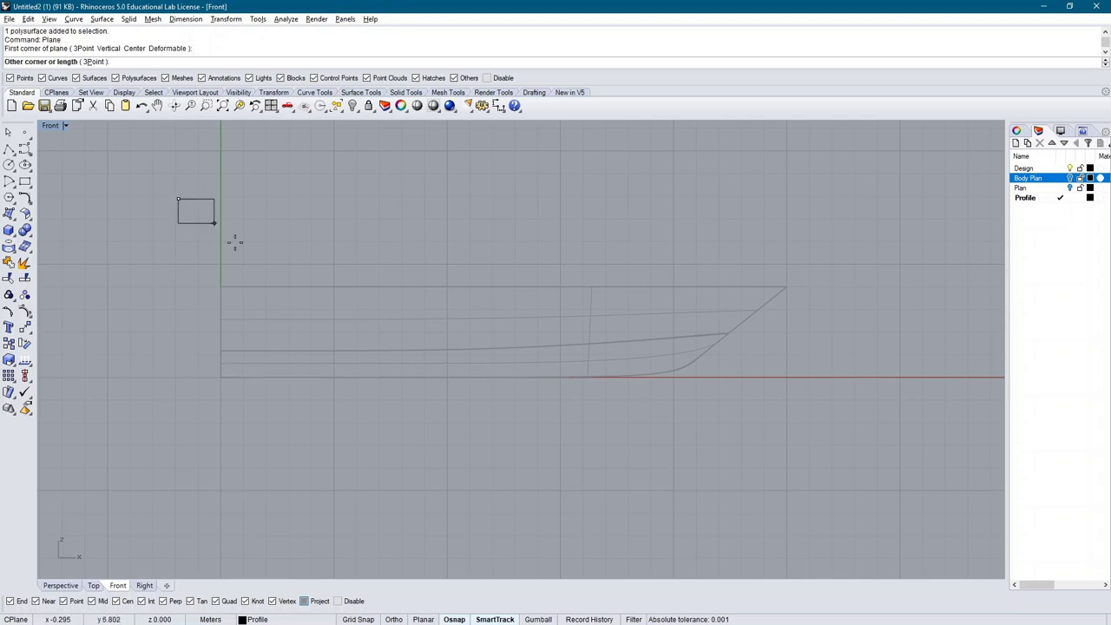
left_click(829, 459)
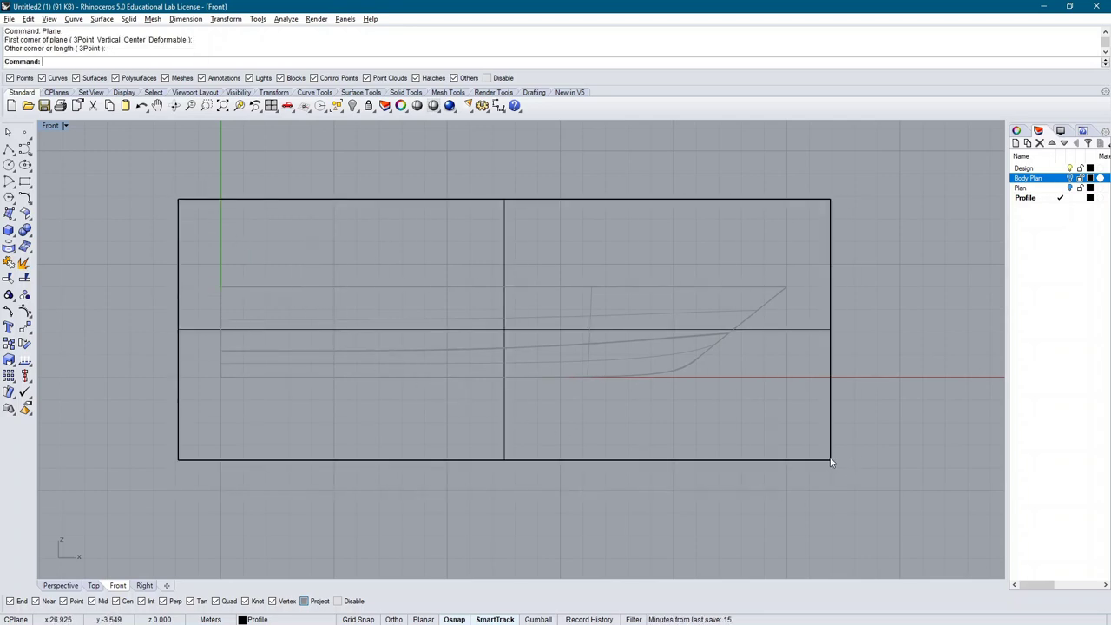
left_click(72, 586)
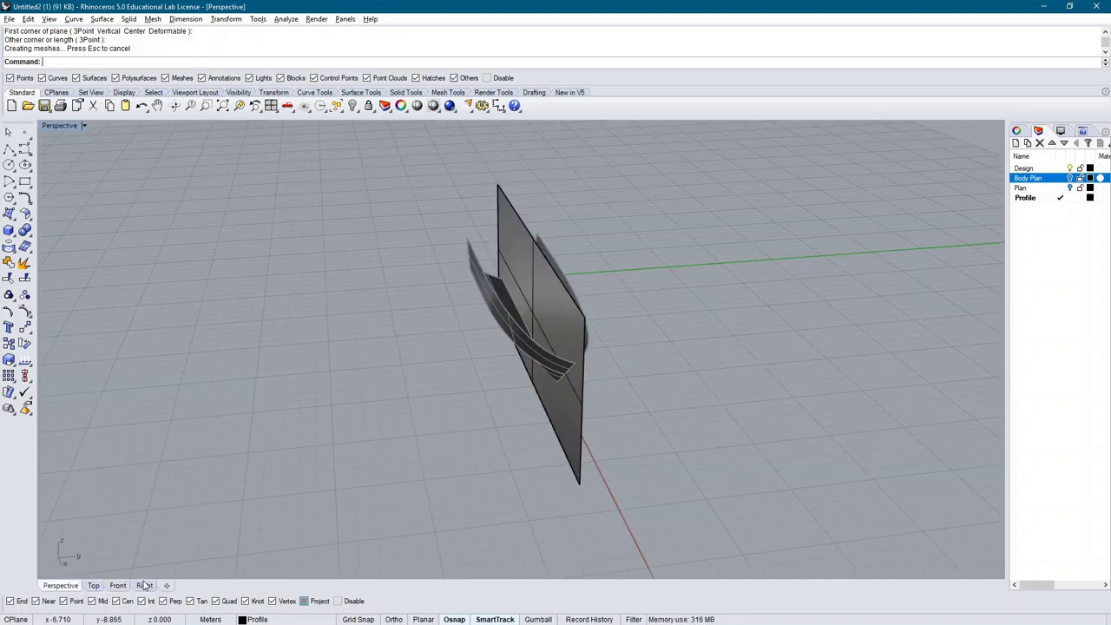
right_click_drag(725, 390, 757, 374)
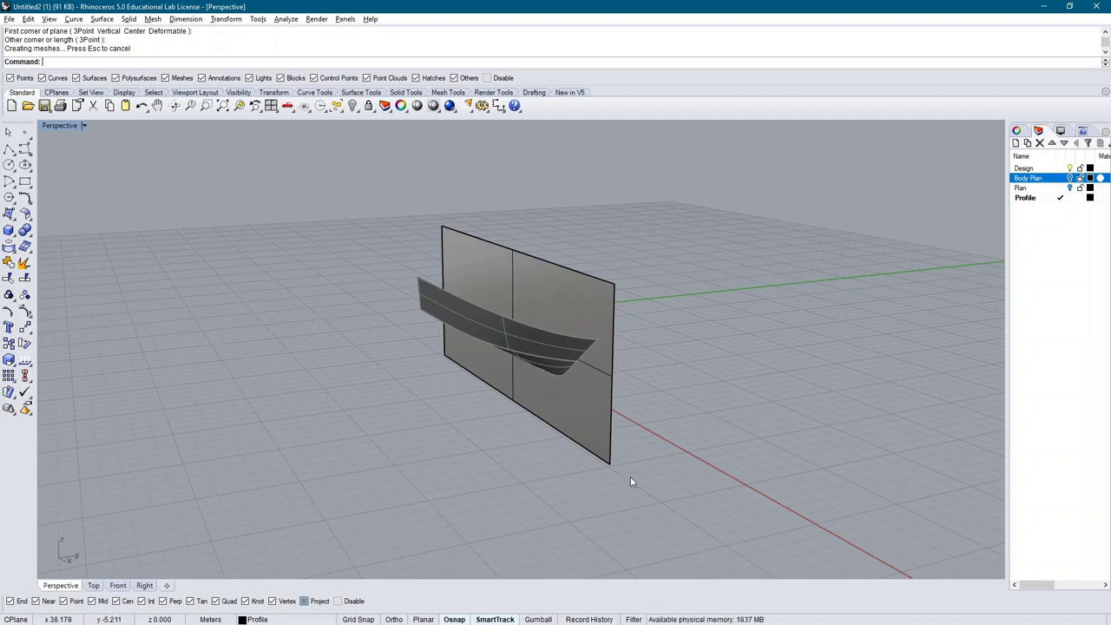
right_click_drag(631, 482, 594, 408)
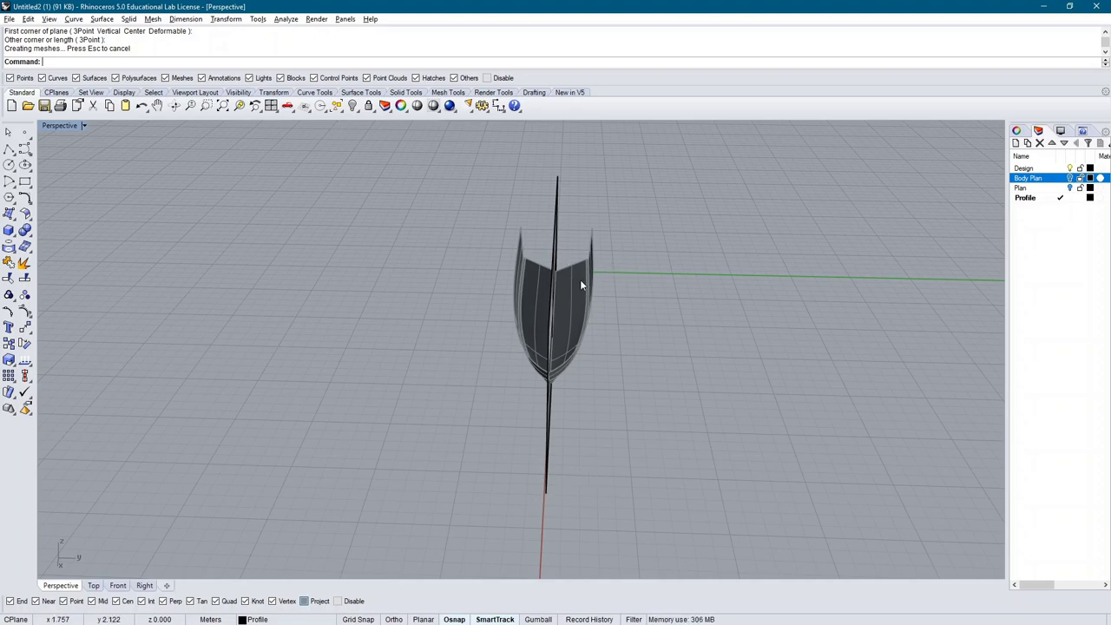
Array the vertical centreline plane with 1 in X, 7 in Y and 1 in Z, using a Y spacing of 0.5
left_click(93, 585)
scroll(603, 369, "up", 2)
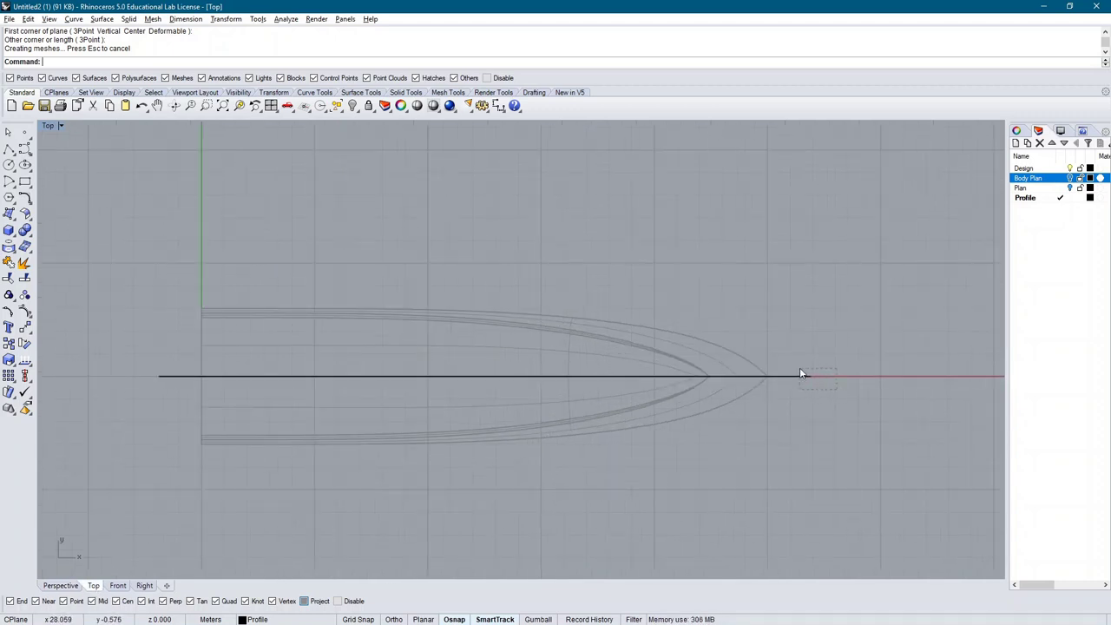
left_click(800, 370)
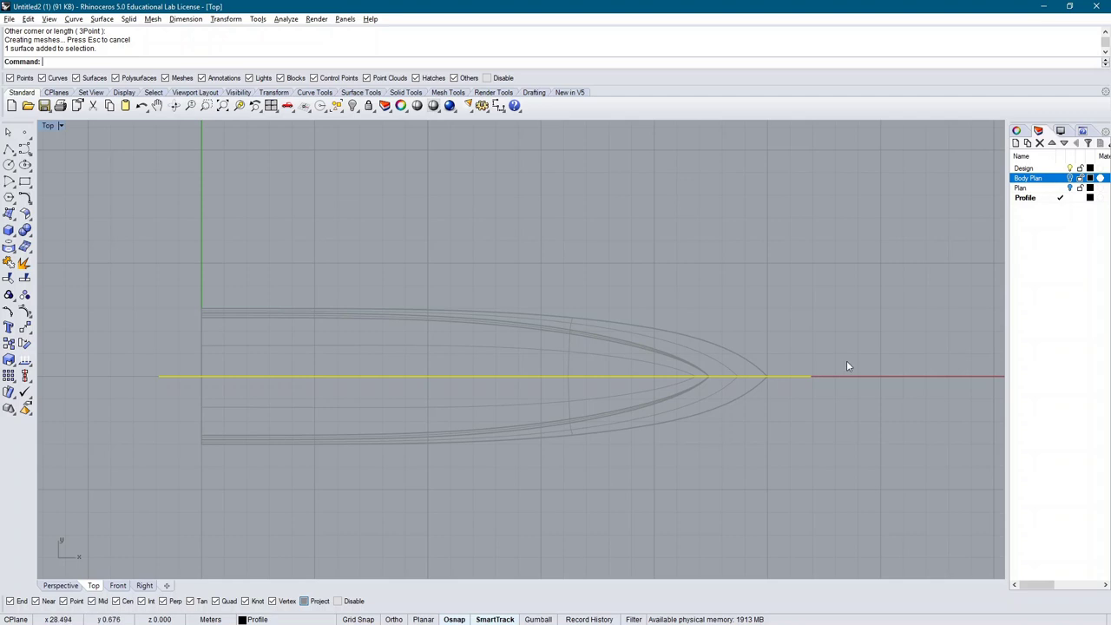
type("ar")
key("Return")
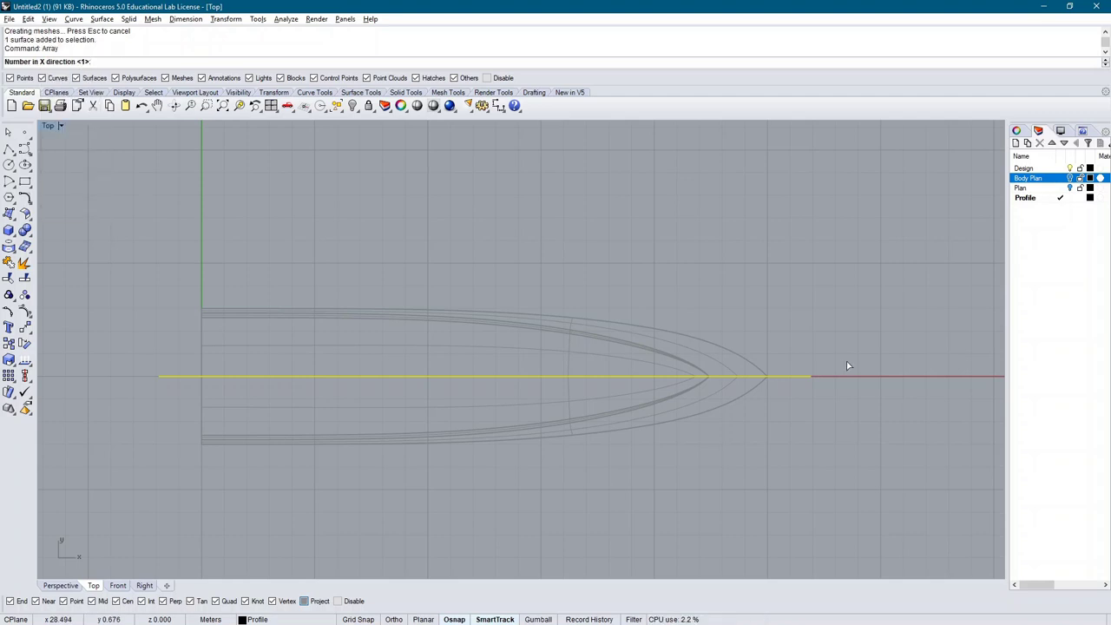
left_click(71, 586)
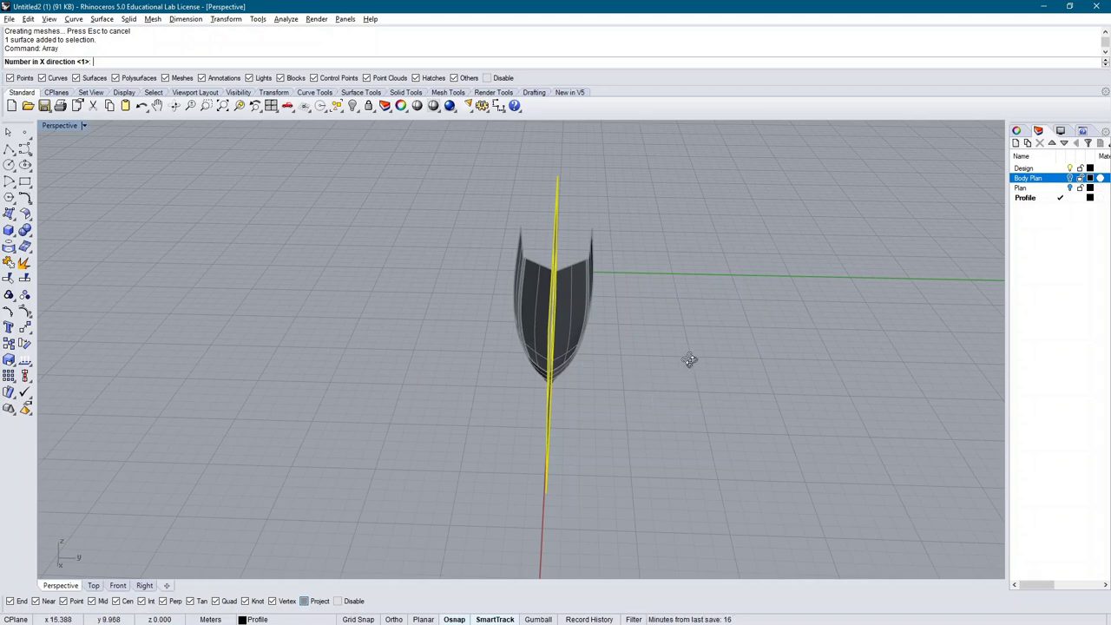
right_click_drag(689, 360, 665, 372)
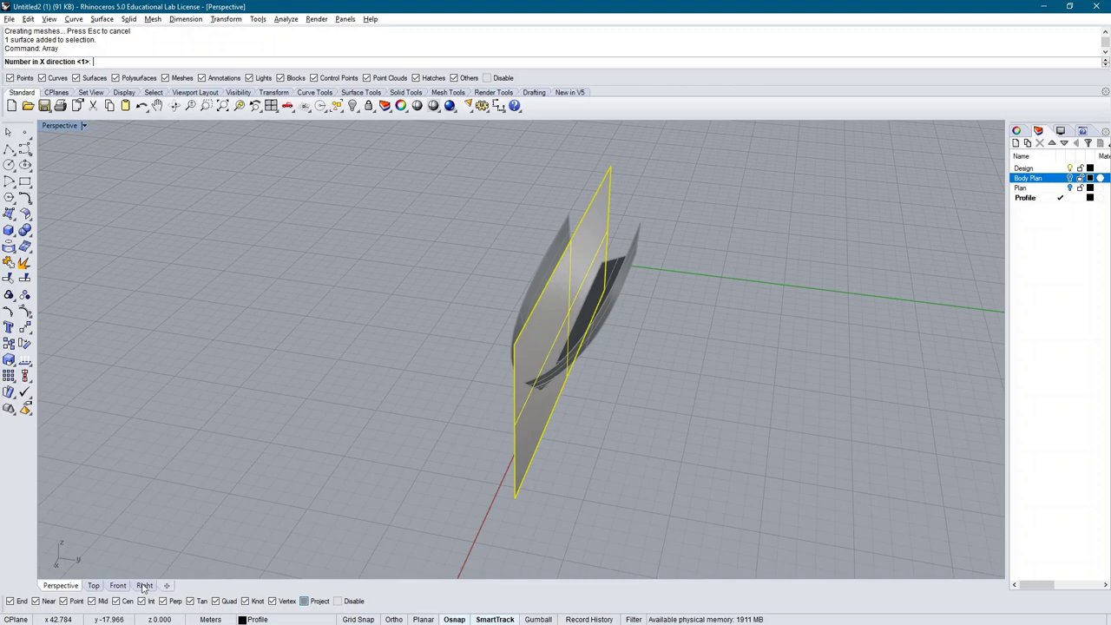
right_click_drag(819, 396, 897, 376)
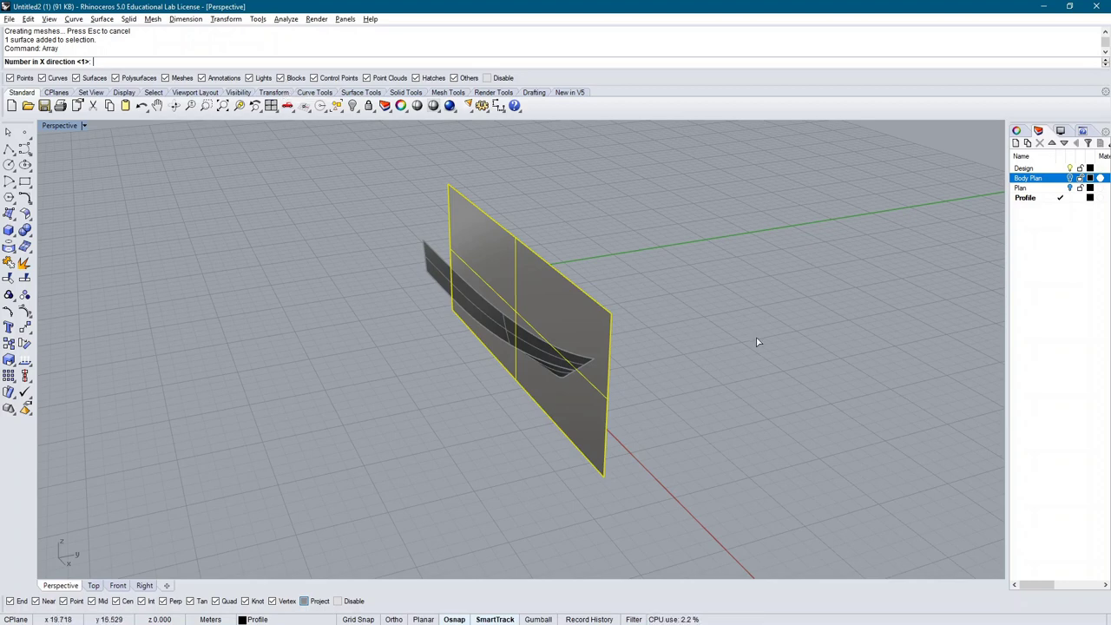
right_click_drag(756, 339, 726, 332)
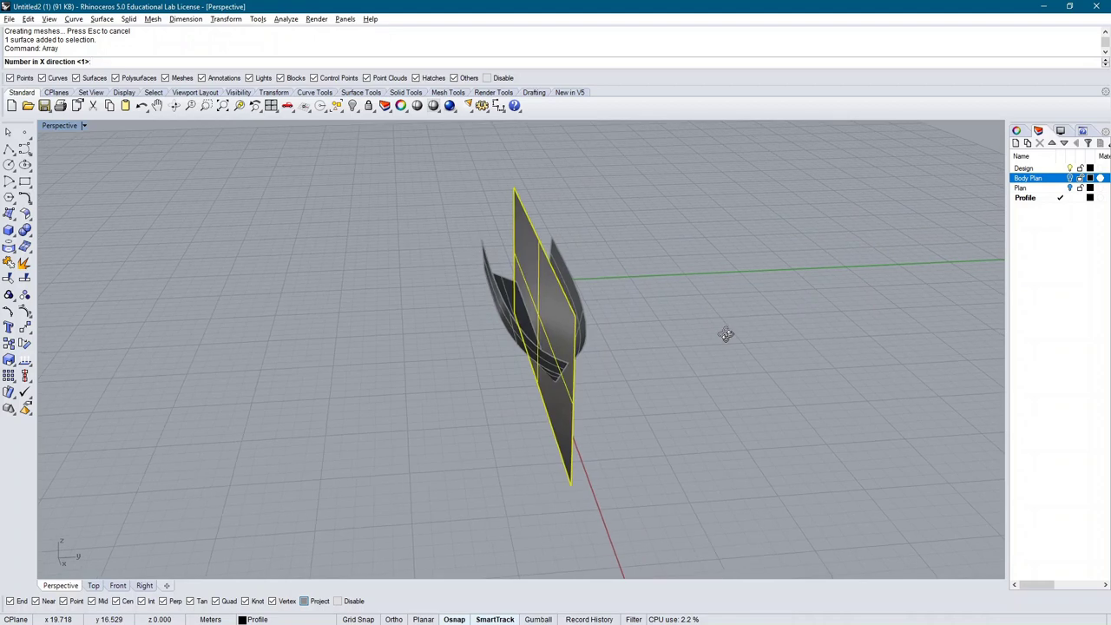
right_click_drag(608, 307, 560, 314)
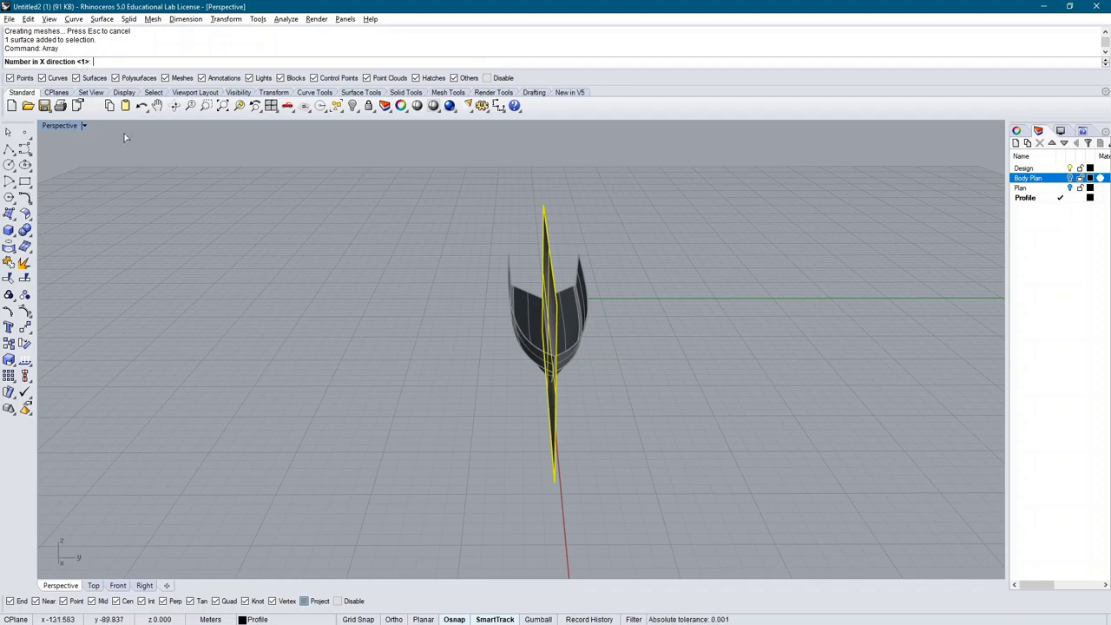
key("Return")
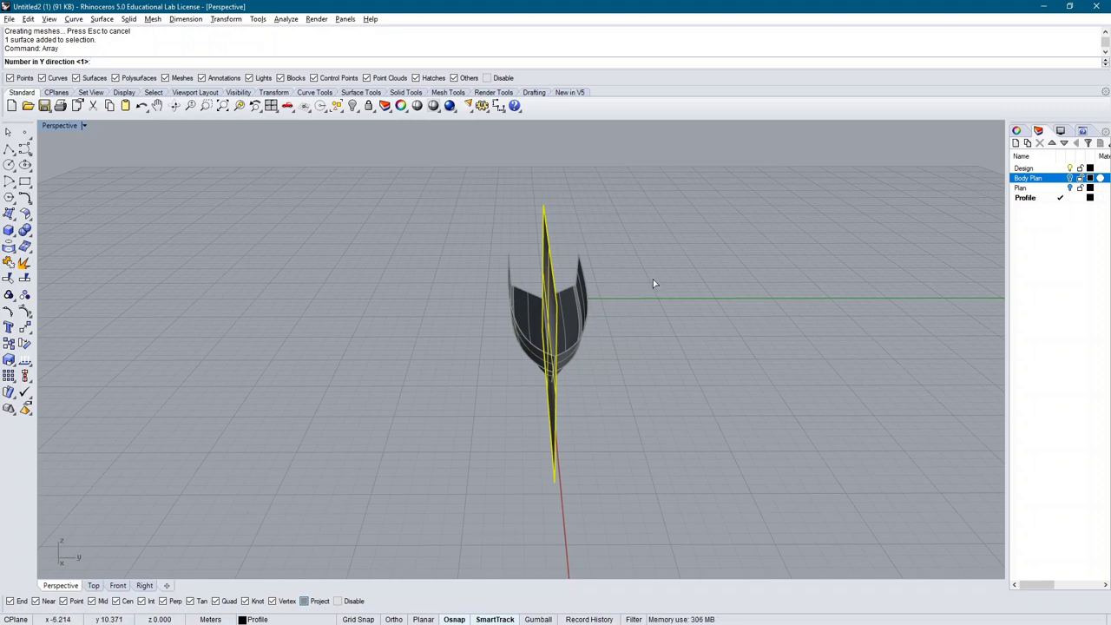
right_click_drag(704, 310, 697, 310)
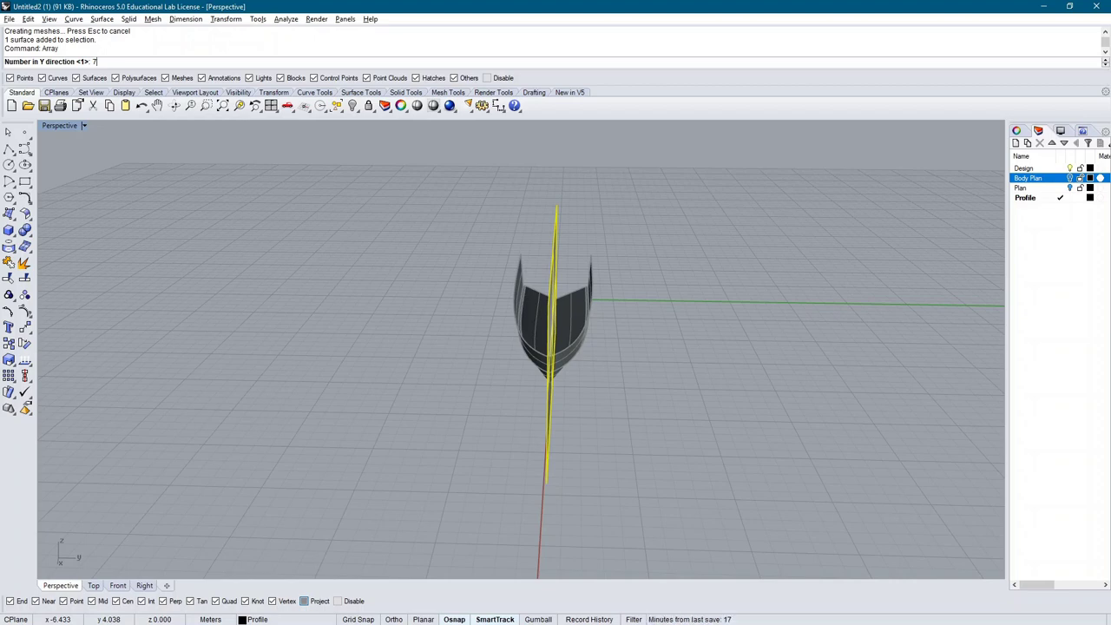
key("Return")
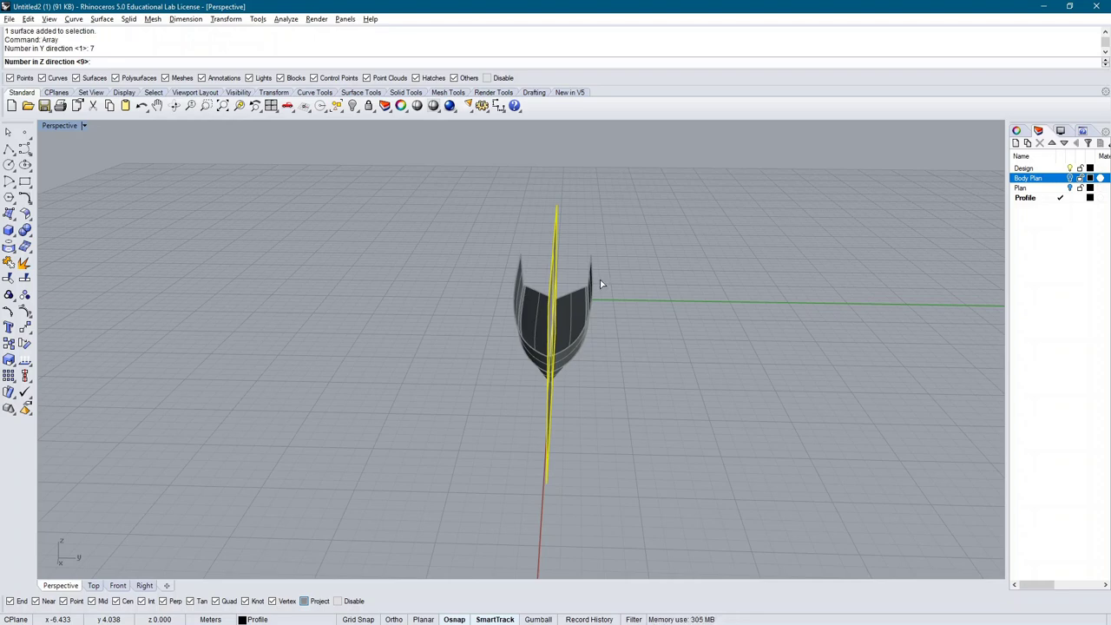
key("Return")
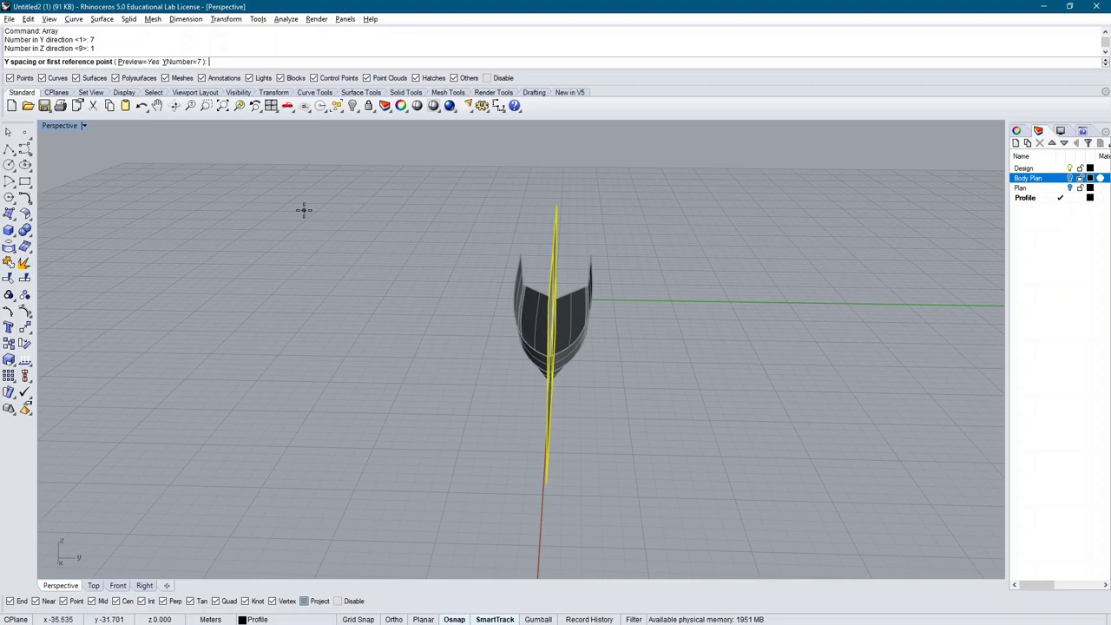
type("0.5")
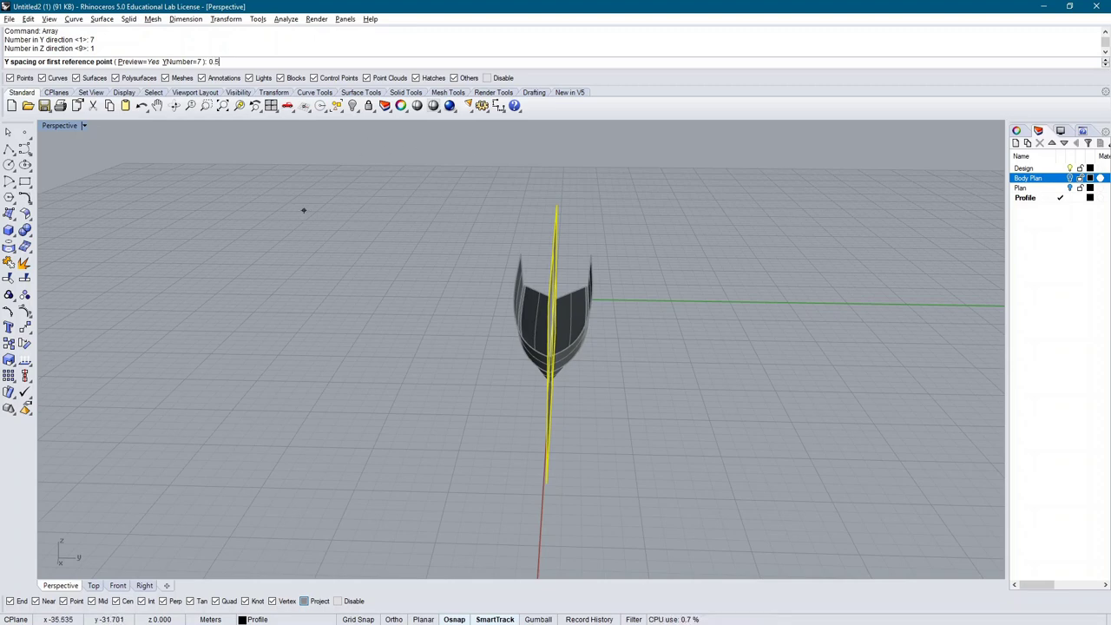
key("Return")
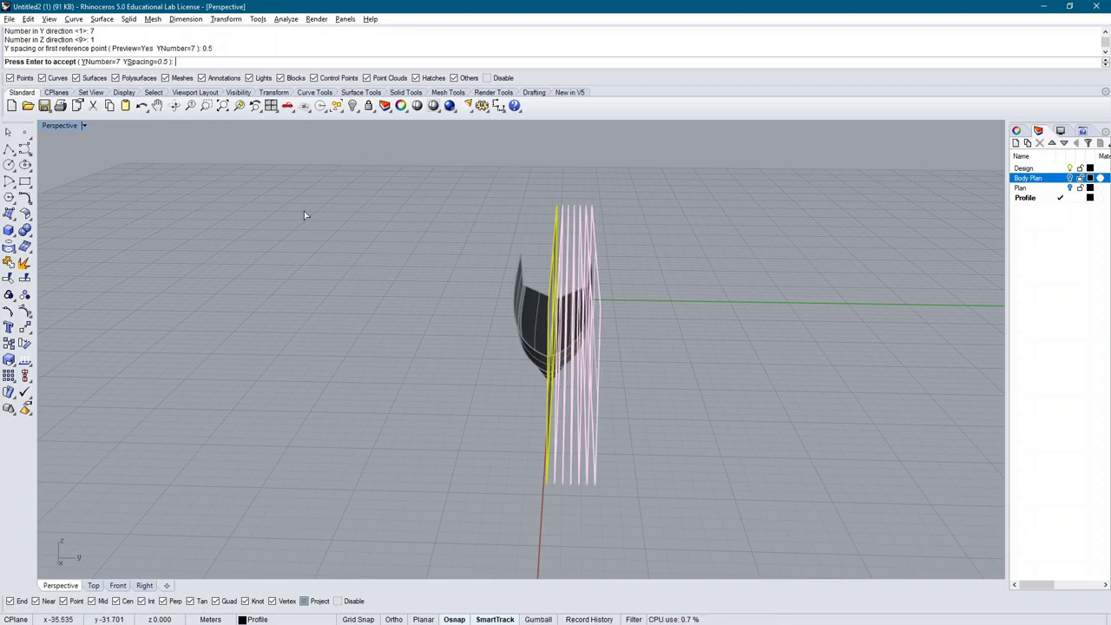
Check the array preview against the hull's half-breadth in the Right and Perspective views, and accept the array
left_click(144, 585)
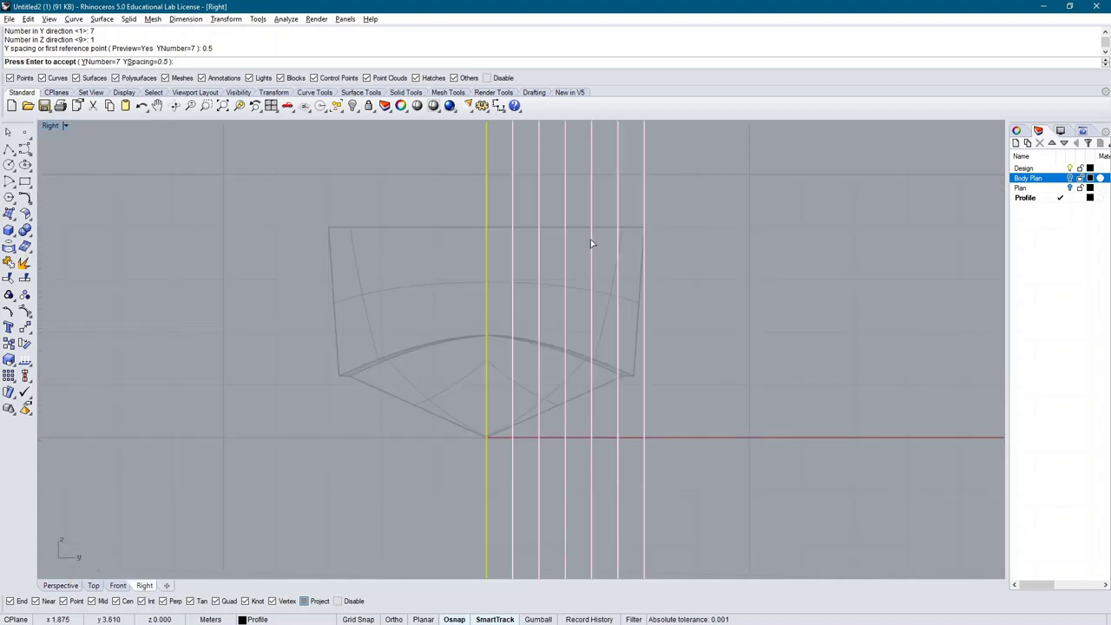
scroll(672, 247, "down", 5)
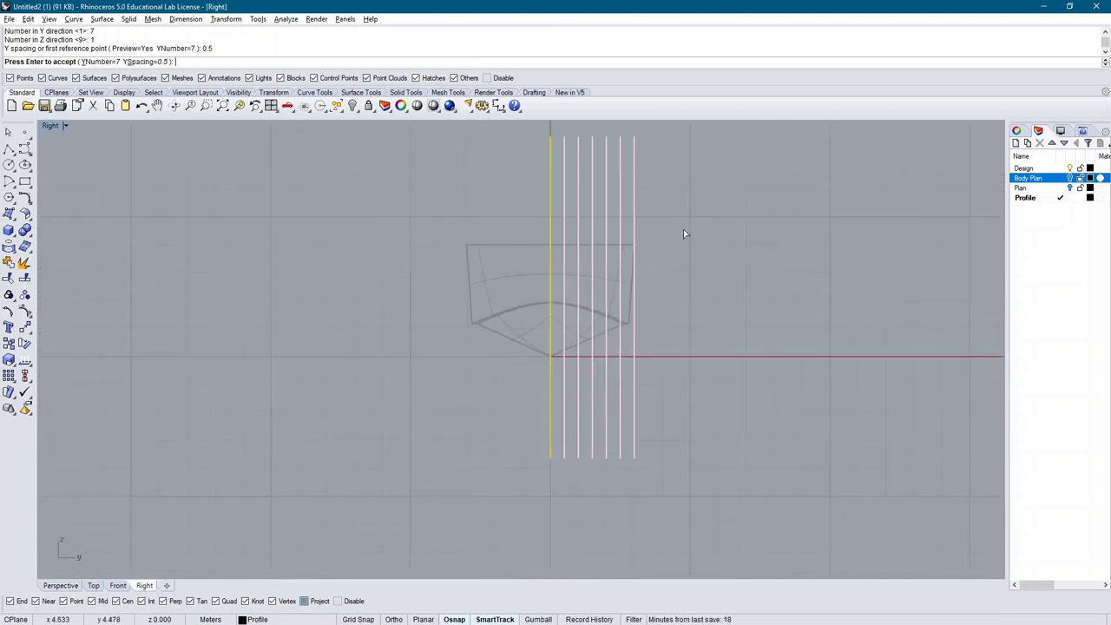
scroll(595, 268, "up", 3)
scroll(598, 268, "up", 1)
scroll(602, 268, "down", 1)
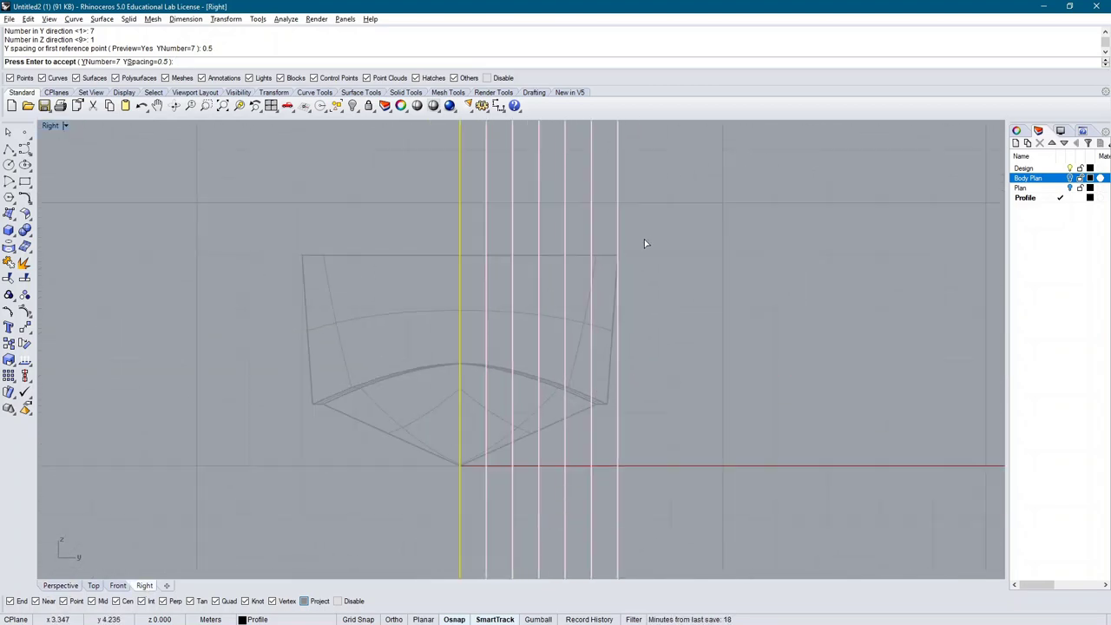
right_click_drag(644, 243, 622, 288)
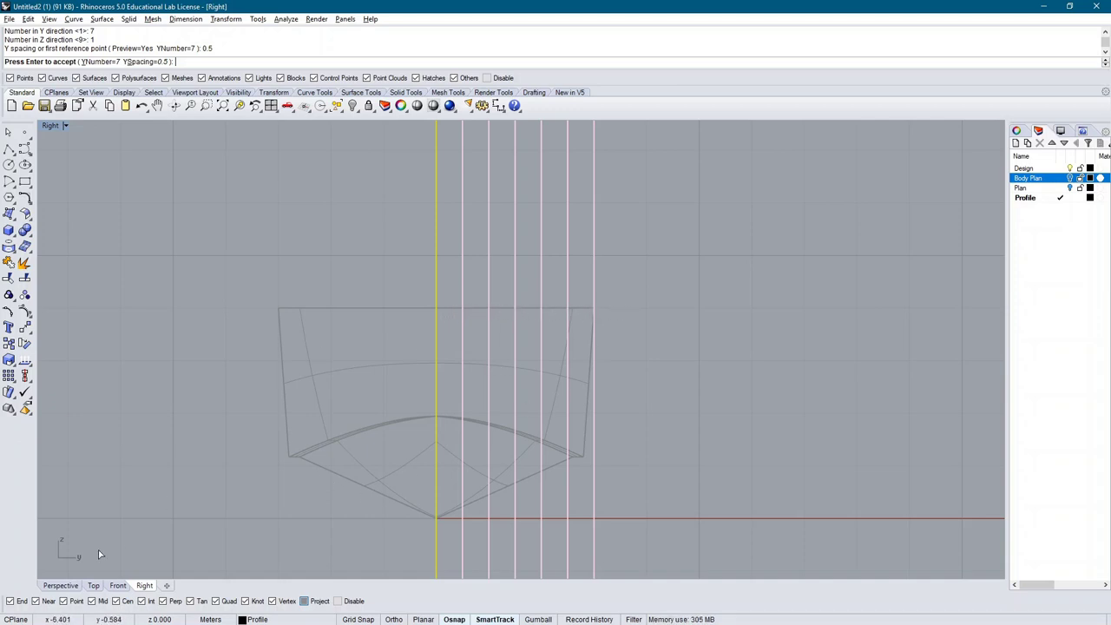
left_click(61, 585)
mouse_move(694, 415)
right_mouse_down()
mouse_move(654, 417)
mouse_move(708, 402)
right_mouse_up()
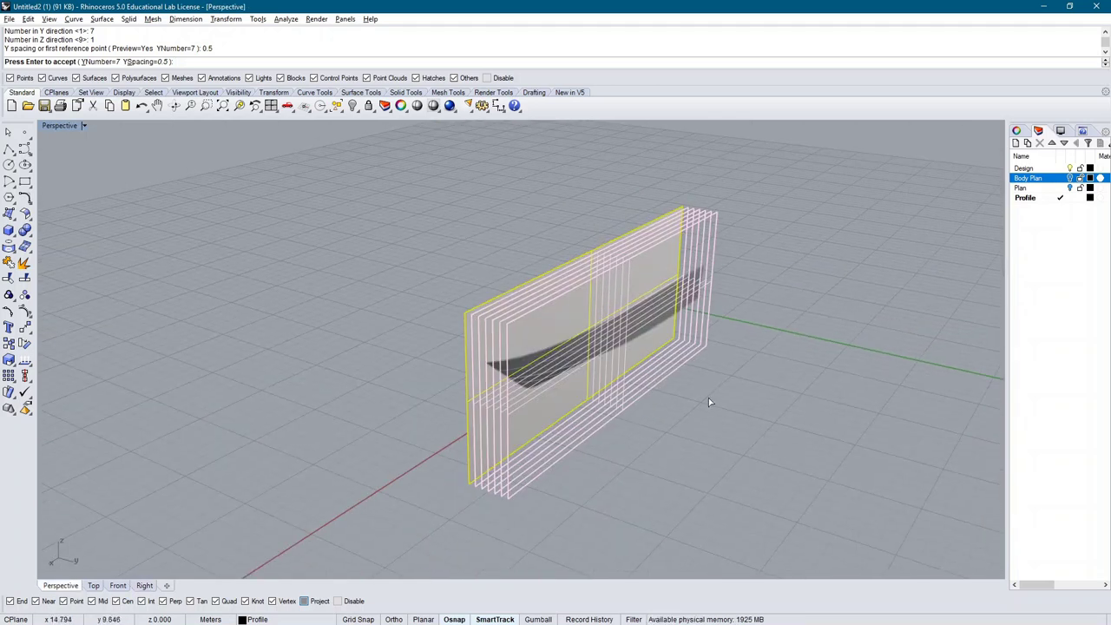
key("Return")
Intersect all the arrayed vertical planes with the hull to generate the profile section curves
mouse_move(798, 301)
right_mouse_down()
mouse_move(938, 251)
mouse_move(773, 388)
right_mouse_up()
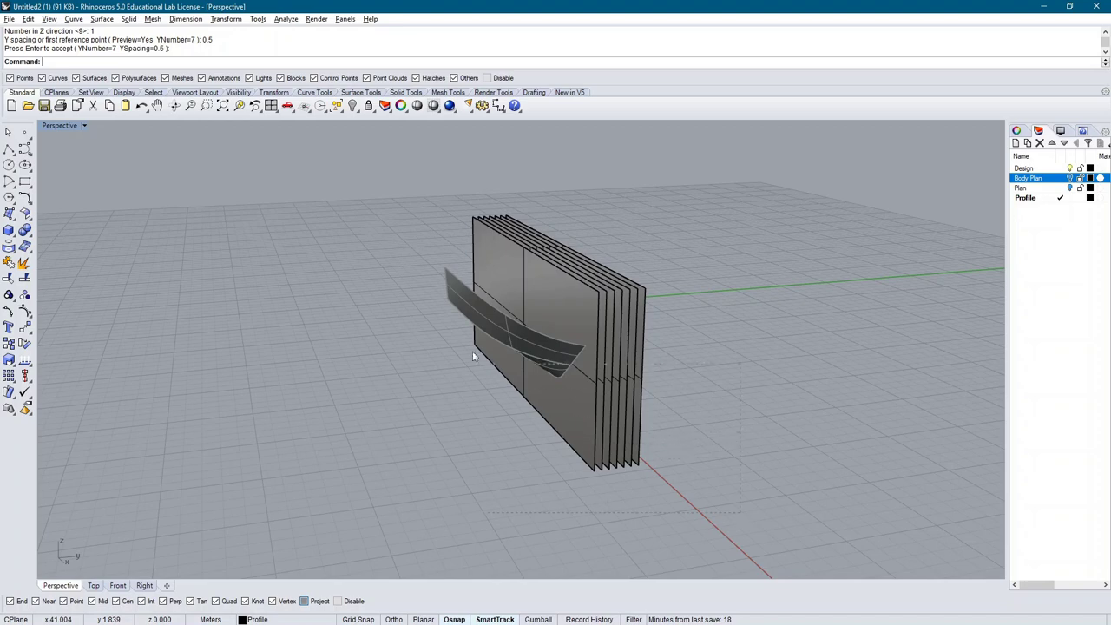
left_click_drag(343, 193, 345, 195)
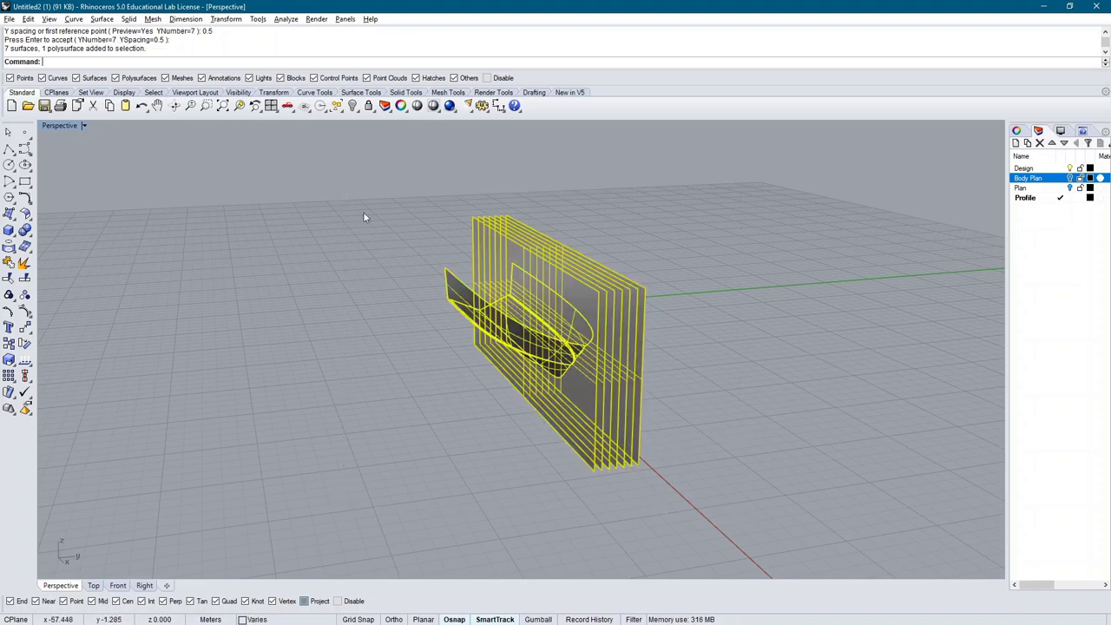
type("Intersect")
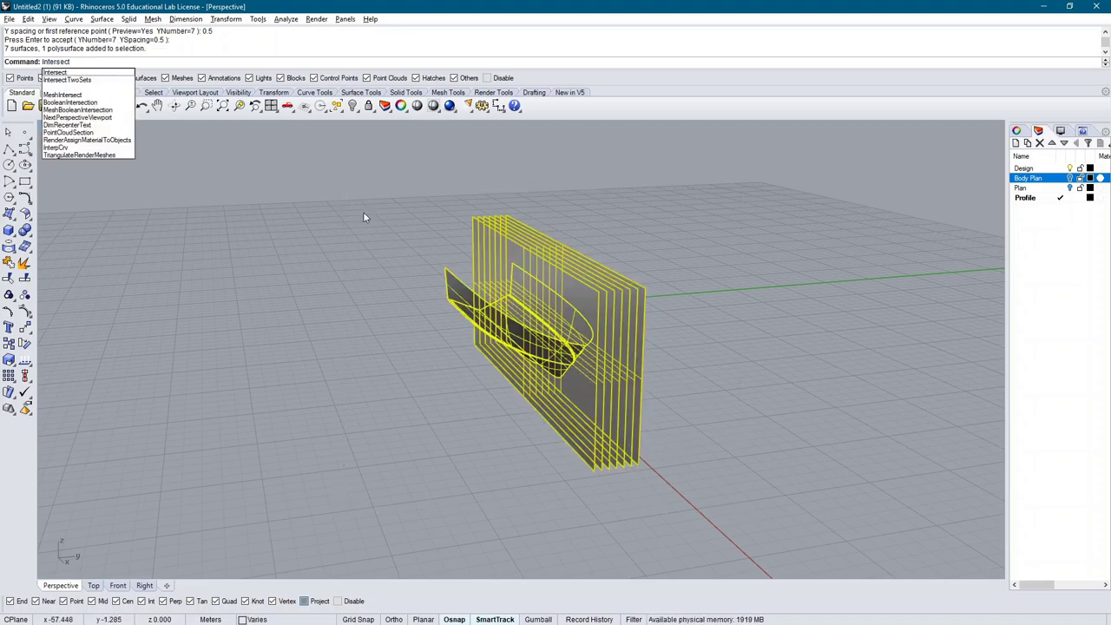
key("Return")
Delete the seven vertical planes, keeping the hull and the intersection curves
right_click_drag(800, 447, 649, 296)
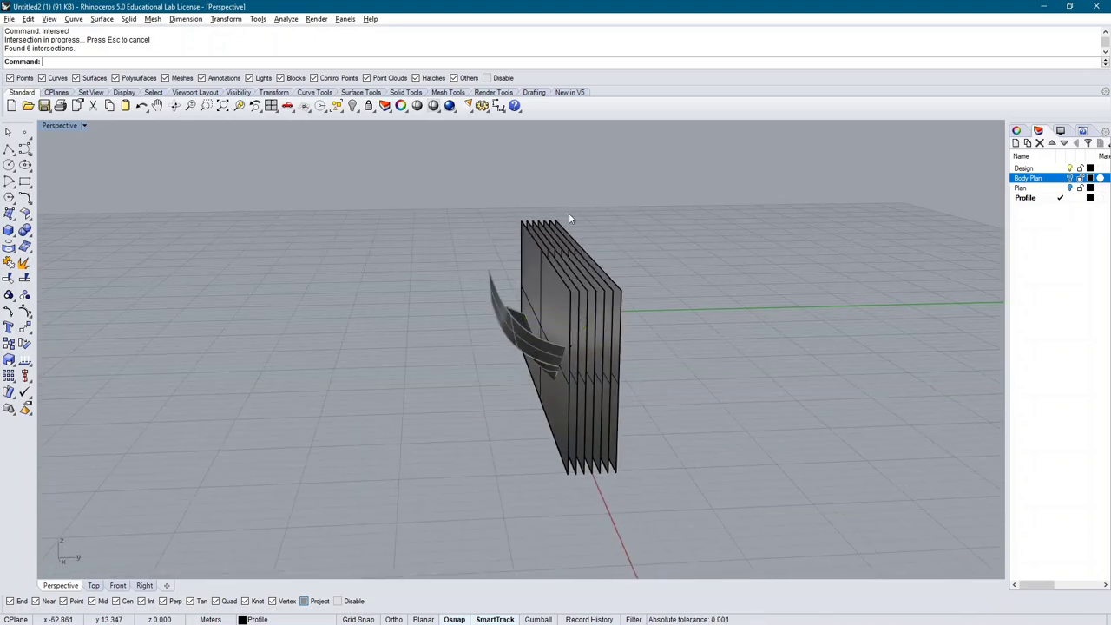
left_click_drag(569, 213, 511, 208)
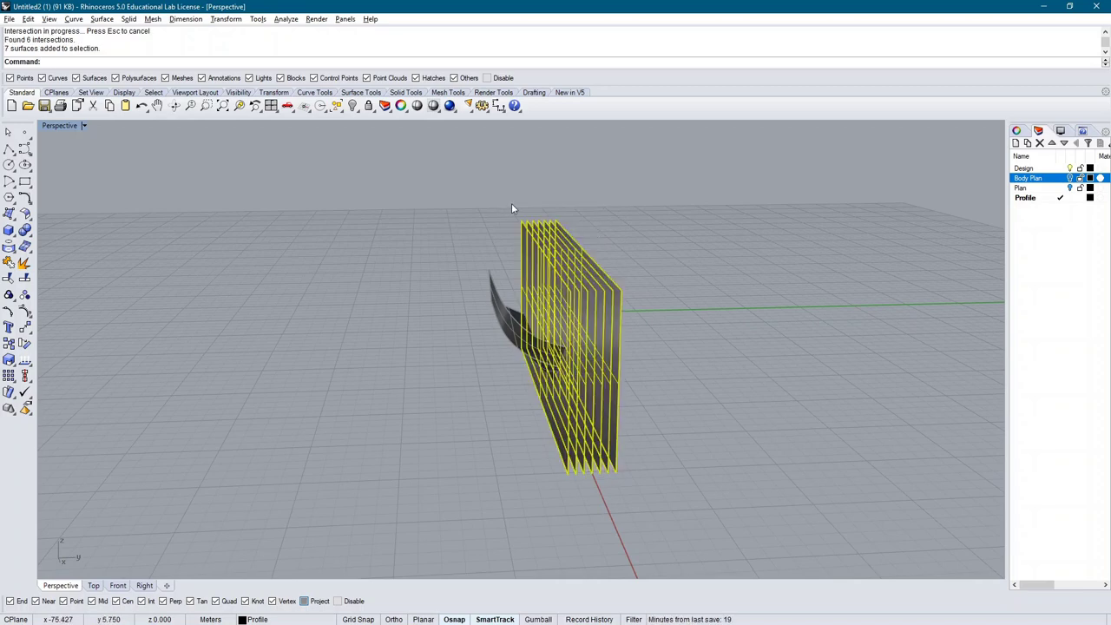
key("Delete")
Show the Plan and Body Plan layers and move only the profile curves sideways in the Right view, placing them clear beyond the Plan curves
right_click_drag(518, 208, 603, 312)
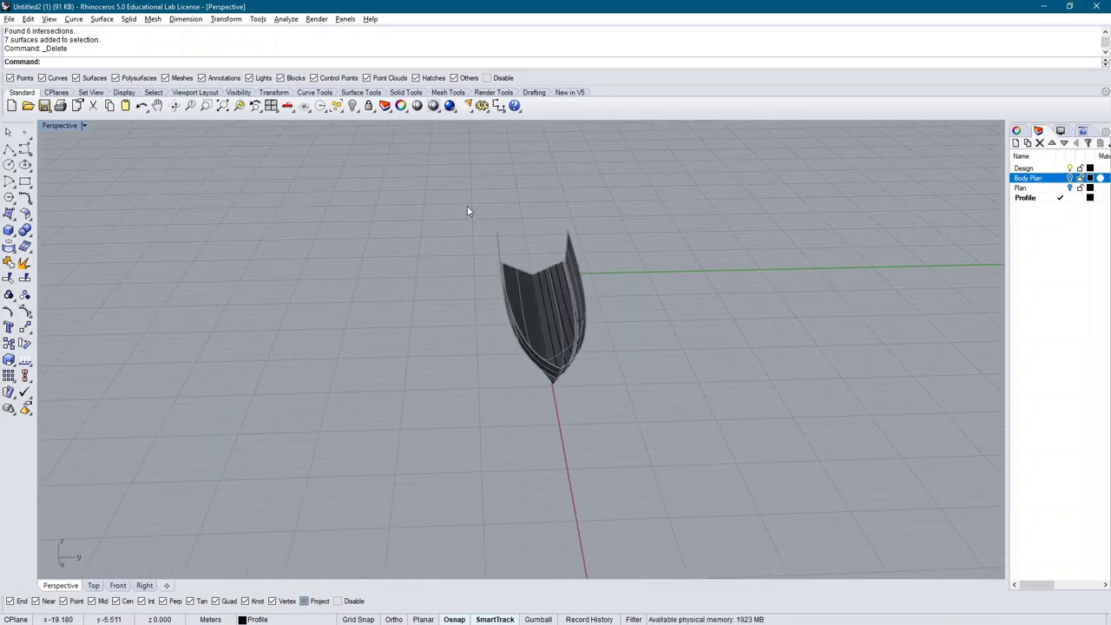
left_click_drag(448, 184, 612, 399)
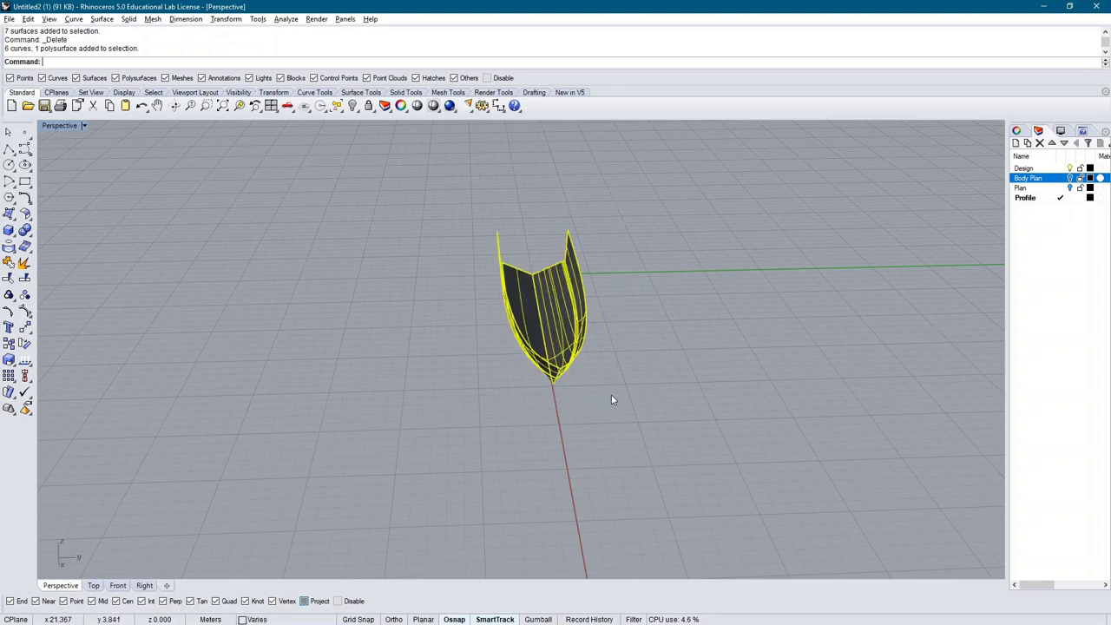
left_click(518, 281, "ctrl")
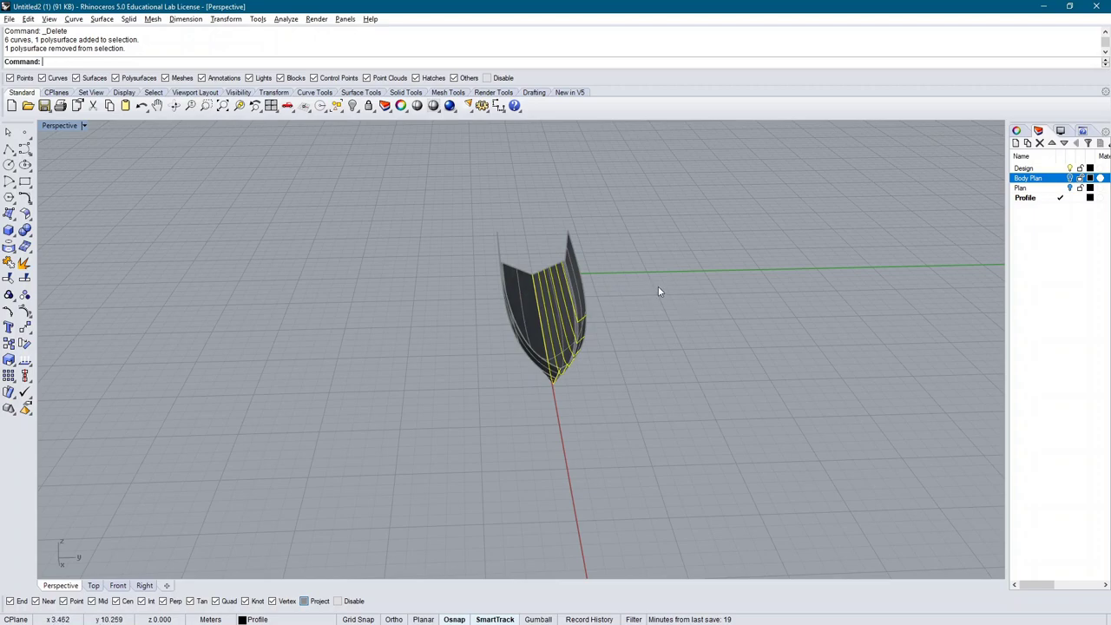
mouse_move(659, 286)
right_mouse_down()
mouse_move(561, 275)
mouse_move(496, 245)
mouse_move(630, 300)
mouse_move(653, 294)
right_mouse_up()
type("m")
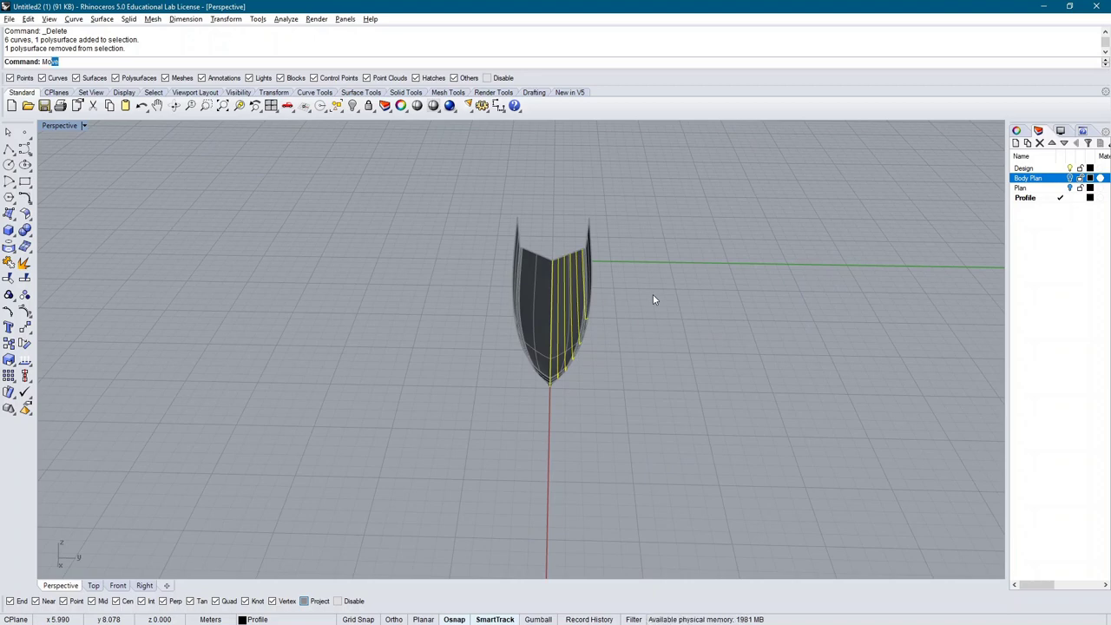
key("Return")
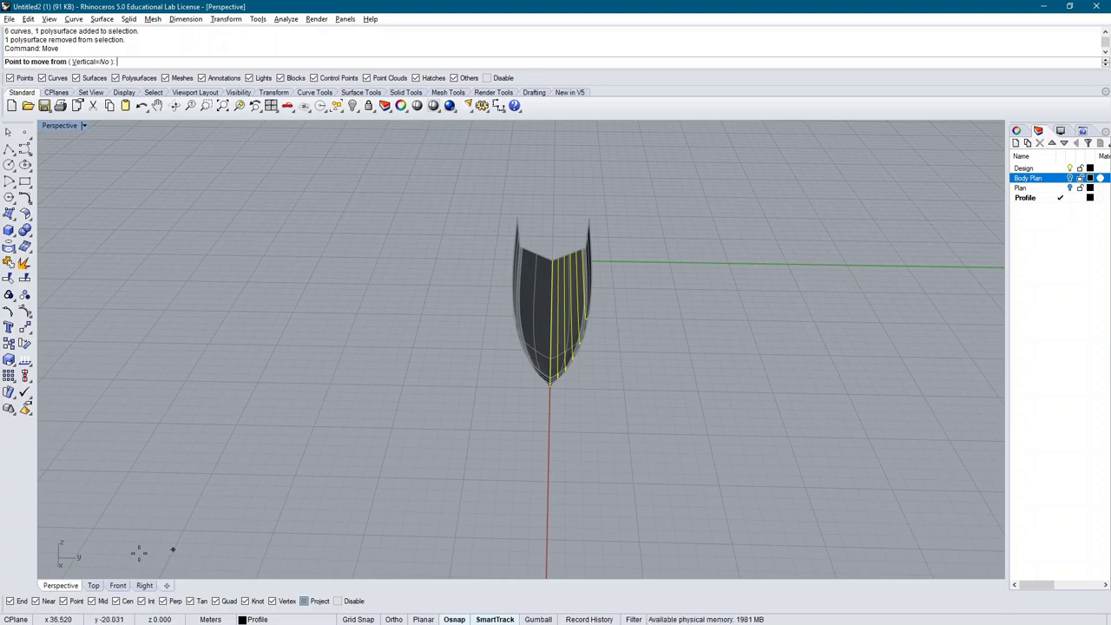
left_click(144, 585)
scroll(377, 446, "down", 5)
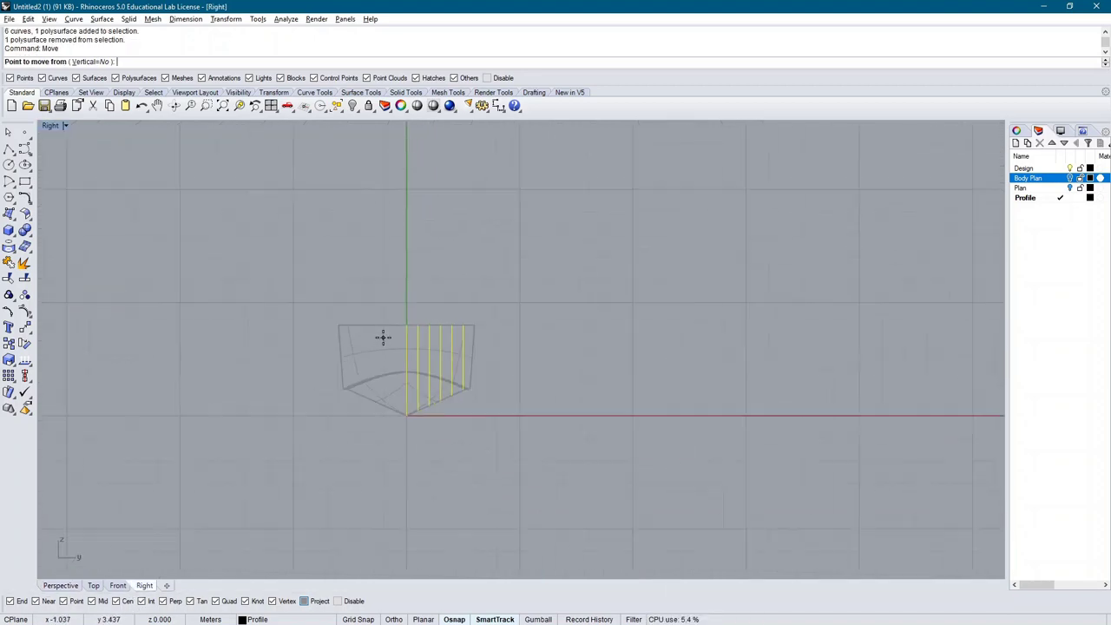
left_click(1070, 187)
left_click(1070, 178)
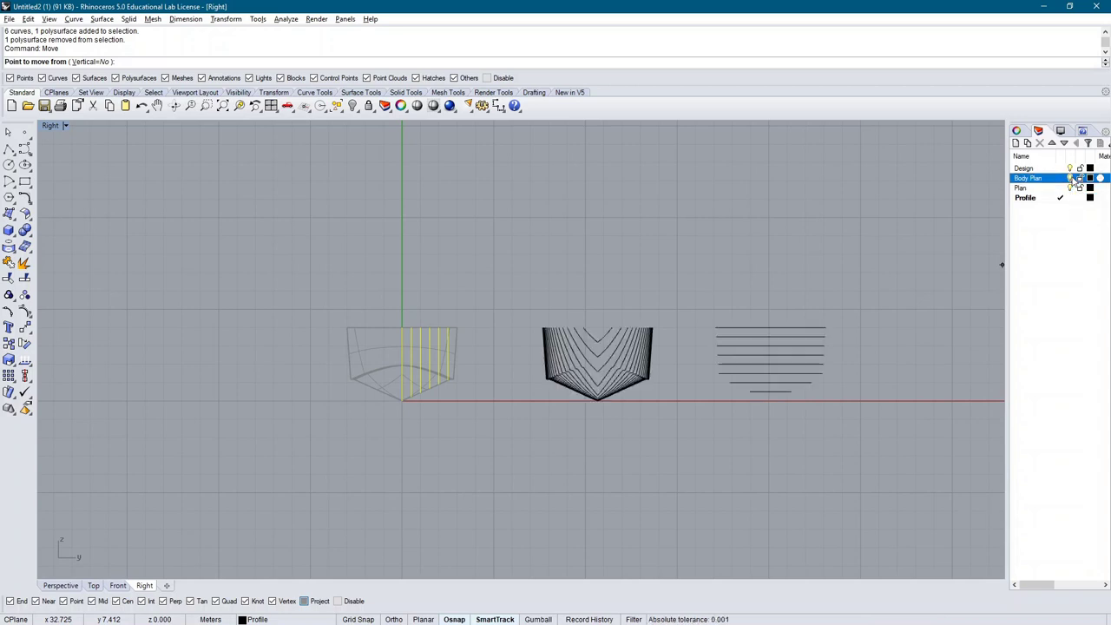
left_click(424, 420)
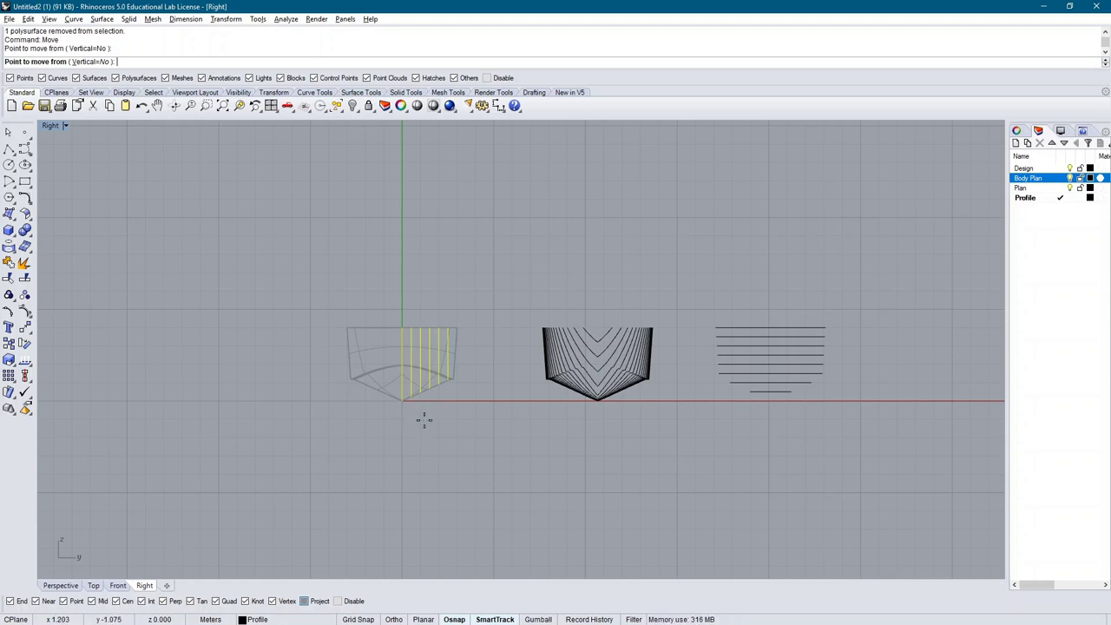
left_click(900, 423)
key("Return")
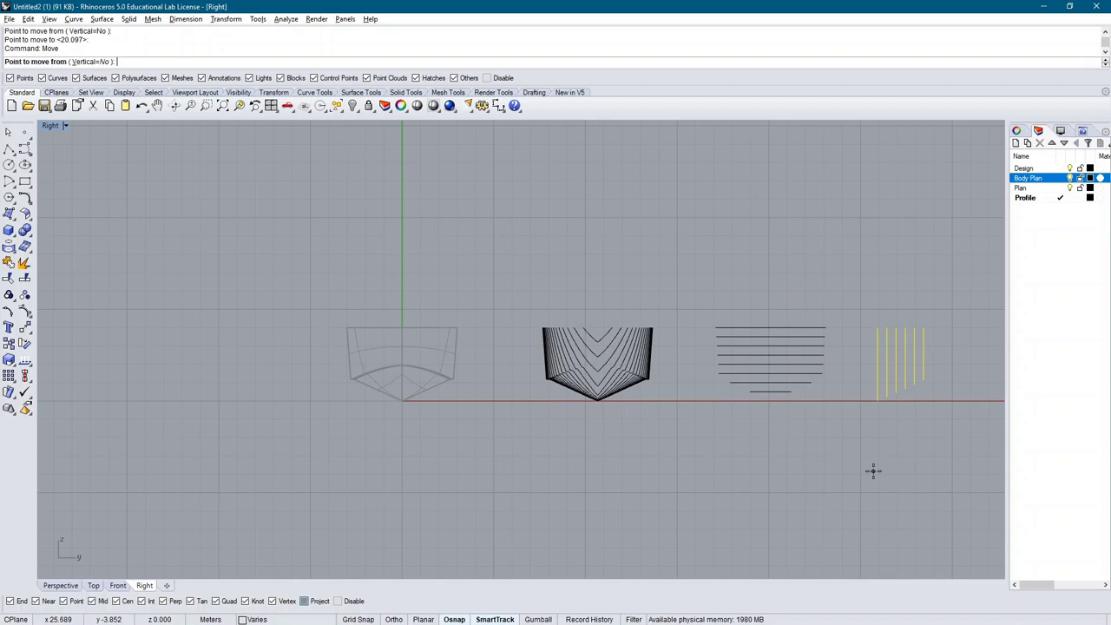
key("Escape")
key("Escape")
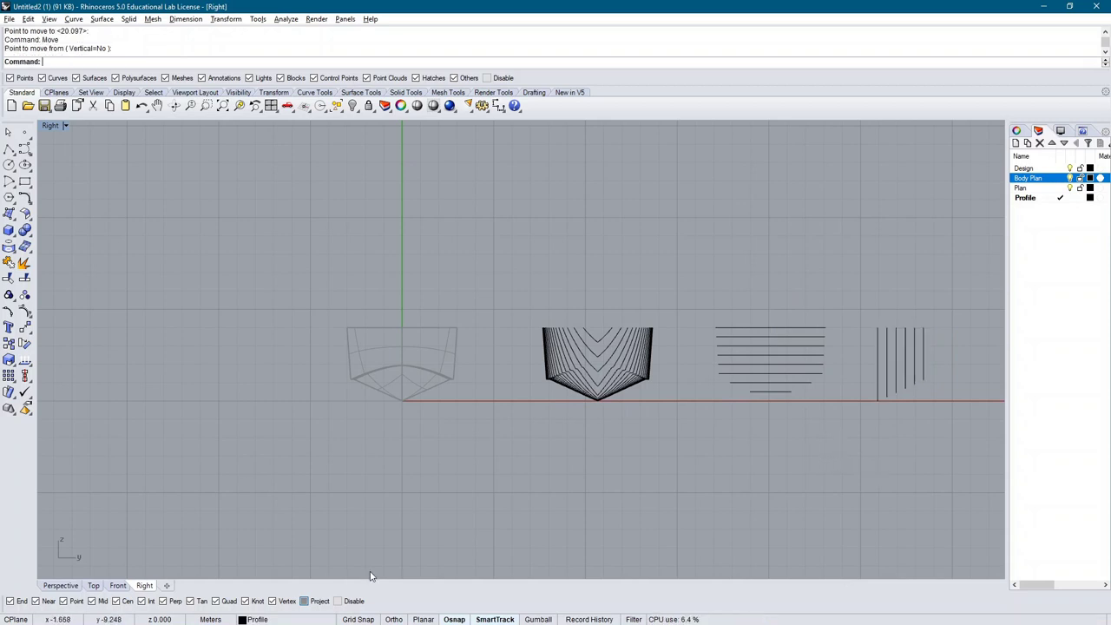
left_click(61, 585)
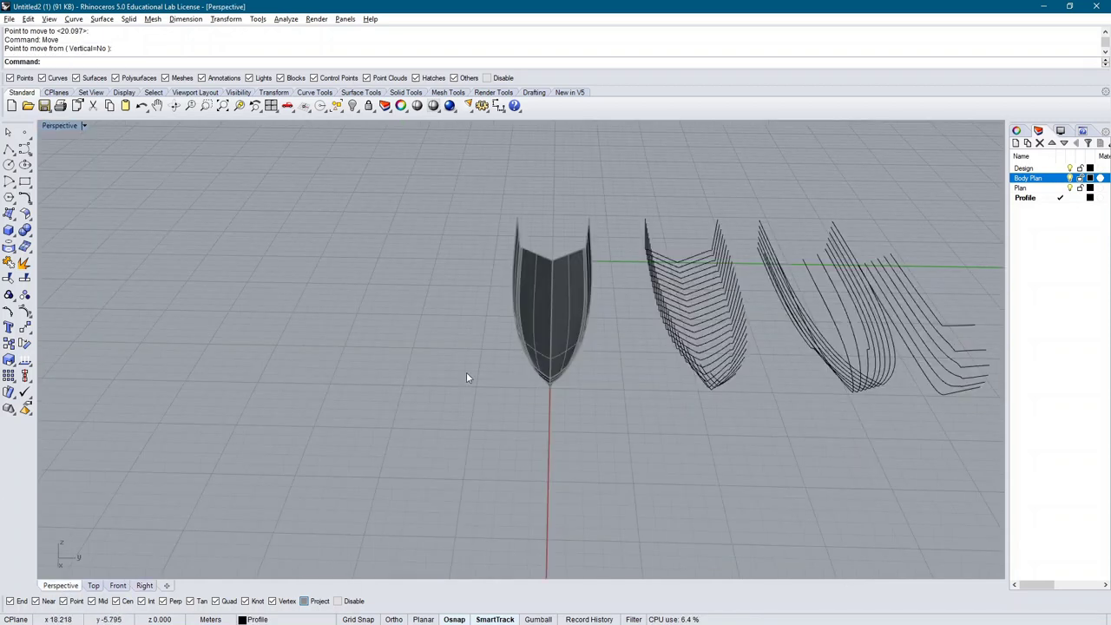
Hide the Design layer so the hull is out of view beside the extracted section curves
scroll(745, 349, "down", 3)
scroll(600, 317, "up", 5)
right_click_drag(600, 318, 657, 314)
left_click(314, 355)
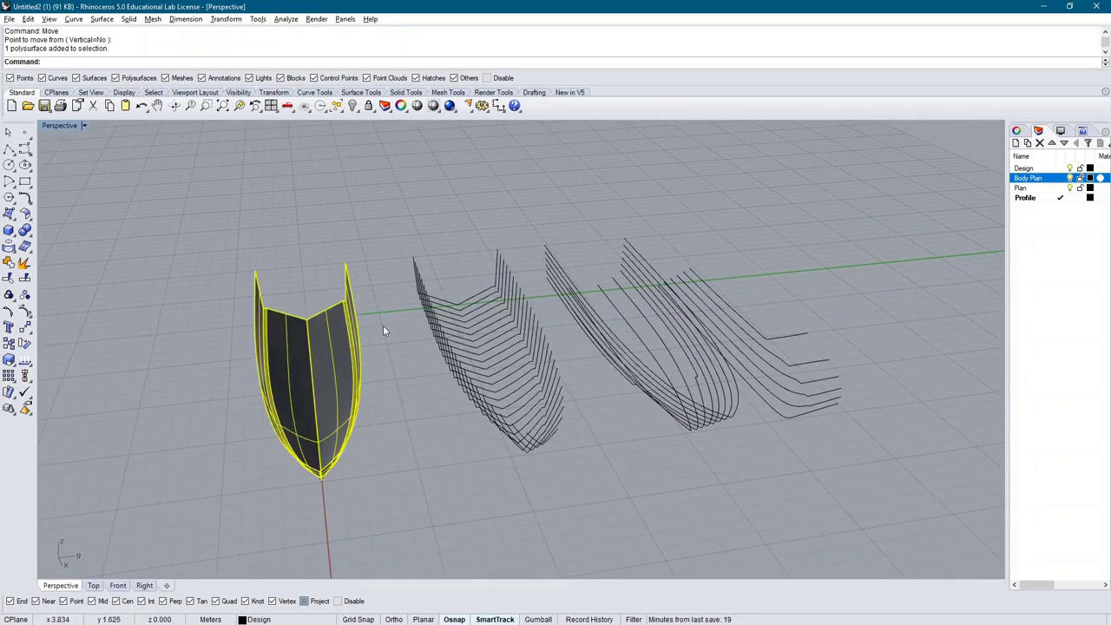
key("Escape")
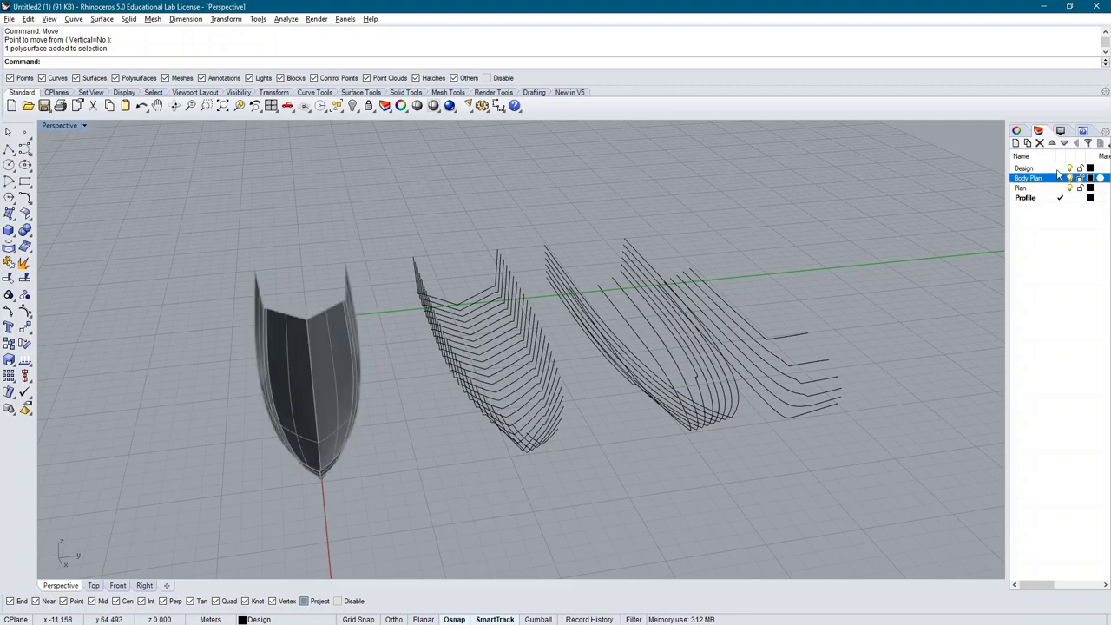
left_click(1076, 169)
left_click(1073, 168)
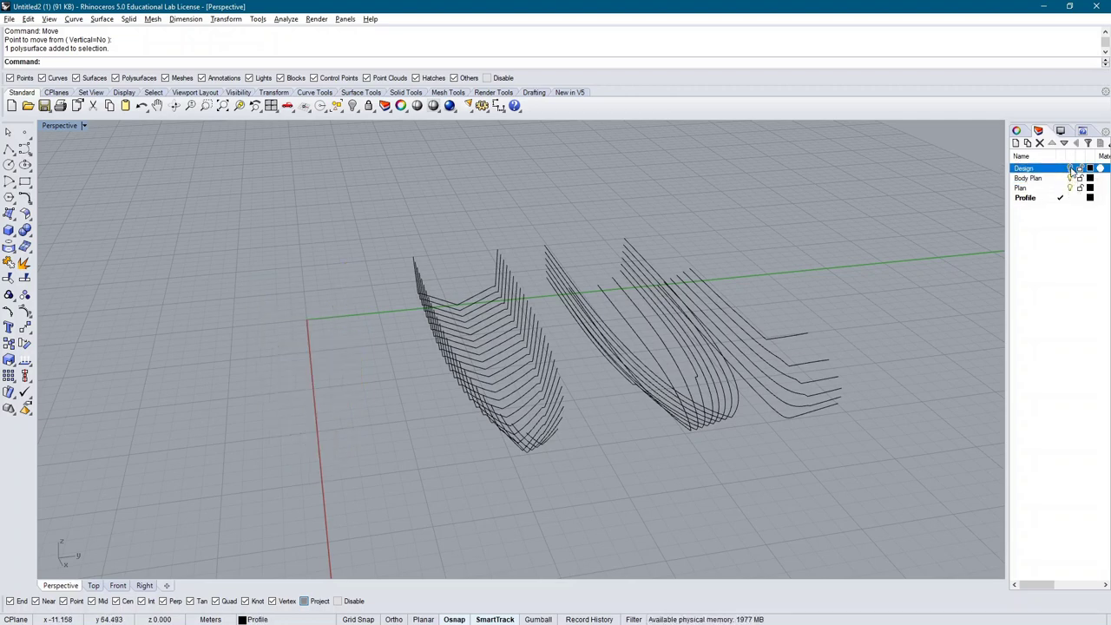
Examine the body plan section curves in the Perspective and Right views, compare them with the reference lines drawing in Photos, and close the drawing
right_click_drag(915, 278, 714, 385)
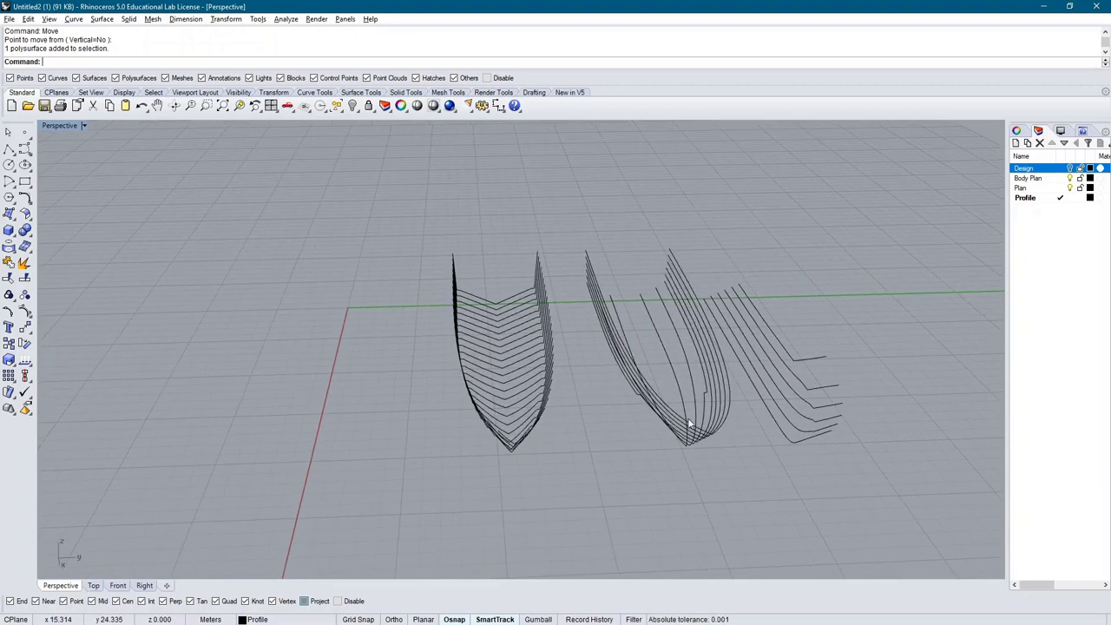
mouse_move(782, 455)
right_mouse_down()
mouse_move(638, 403)
mouse_move(646, 438)
mouse_move(767, 443)
right_mouse_up()
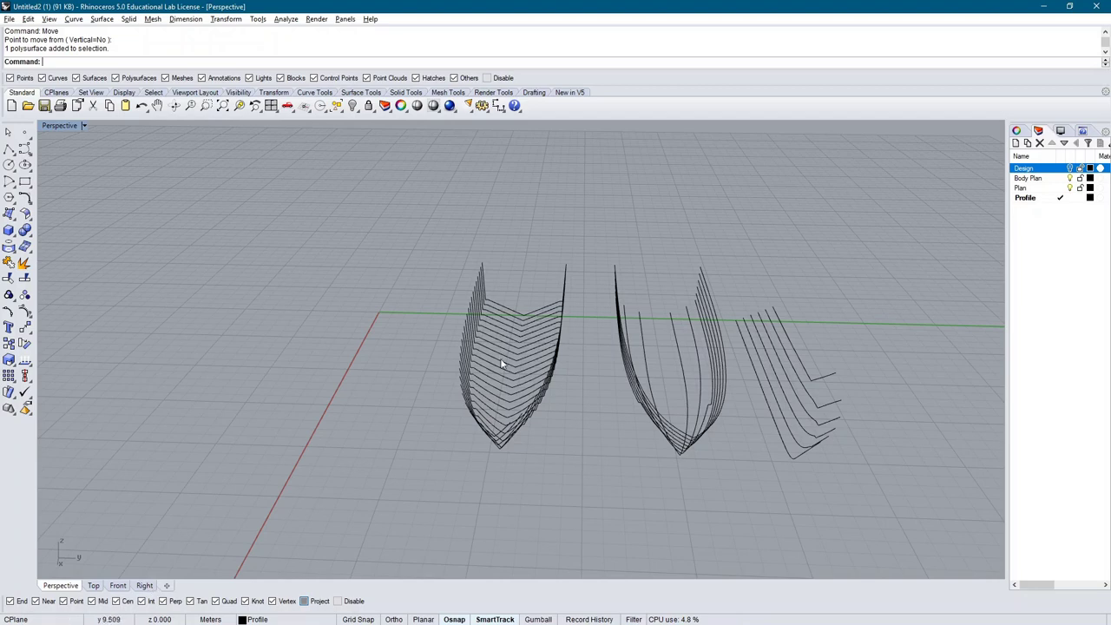
left_click(144, 584)
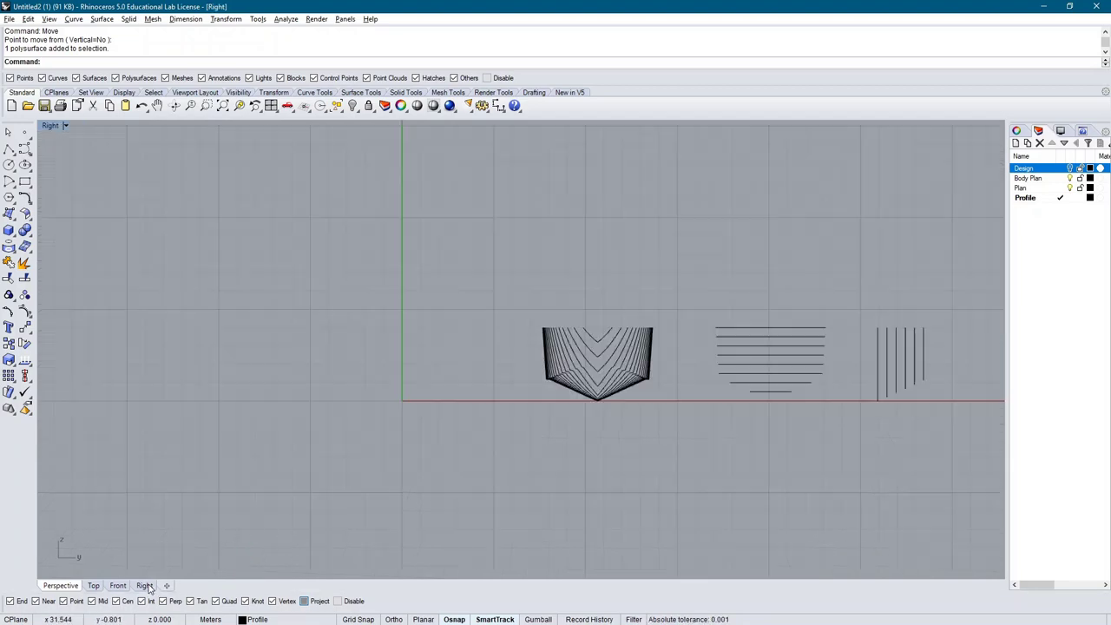
scroll(407, 391, "up", 5)
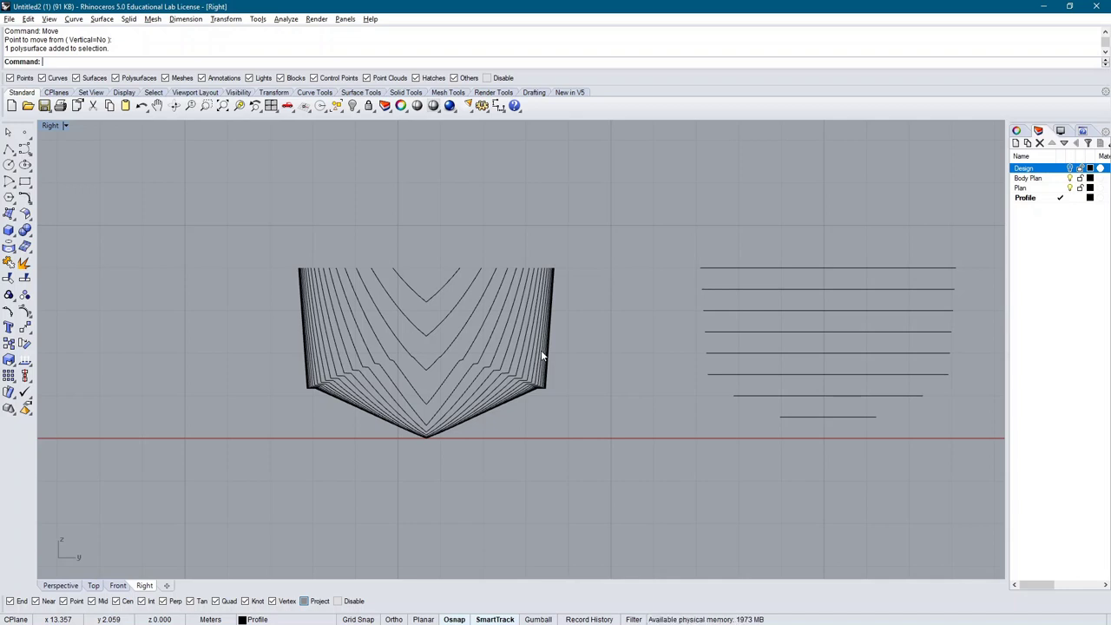
left_click_drag(234, 219, 587, 469)
left_click(393, 191)
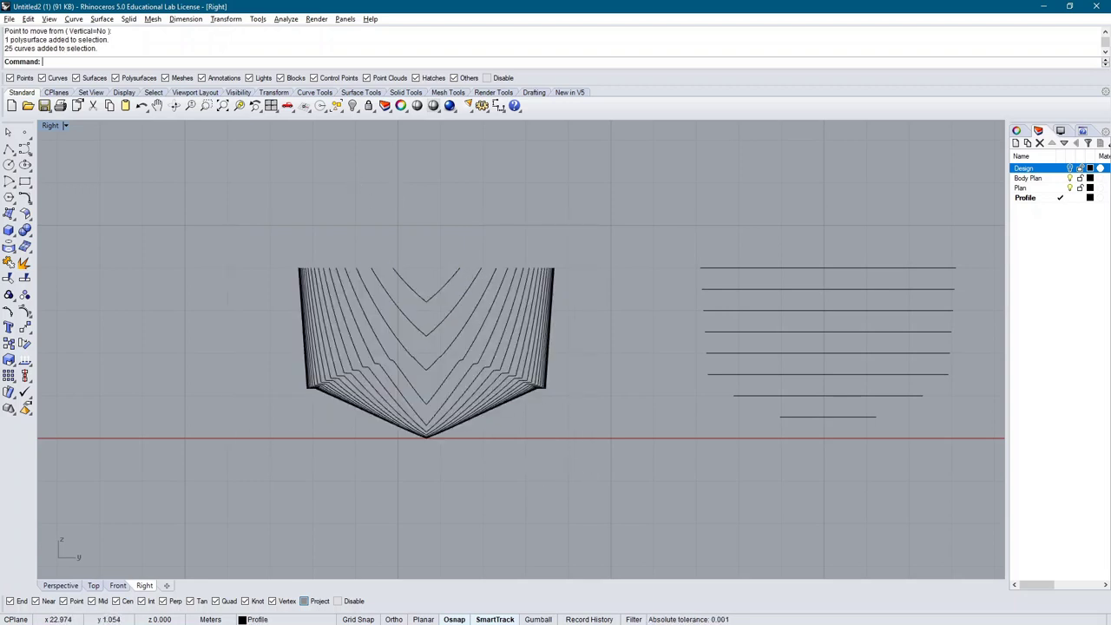
key("alt+Tab")
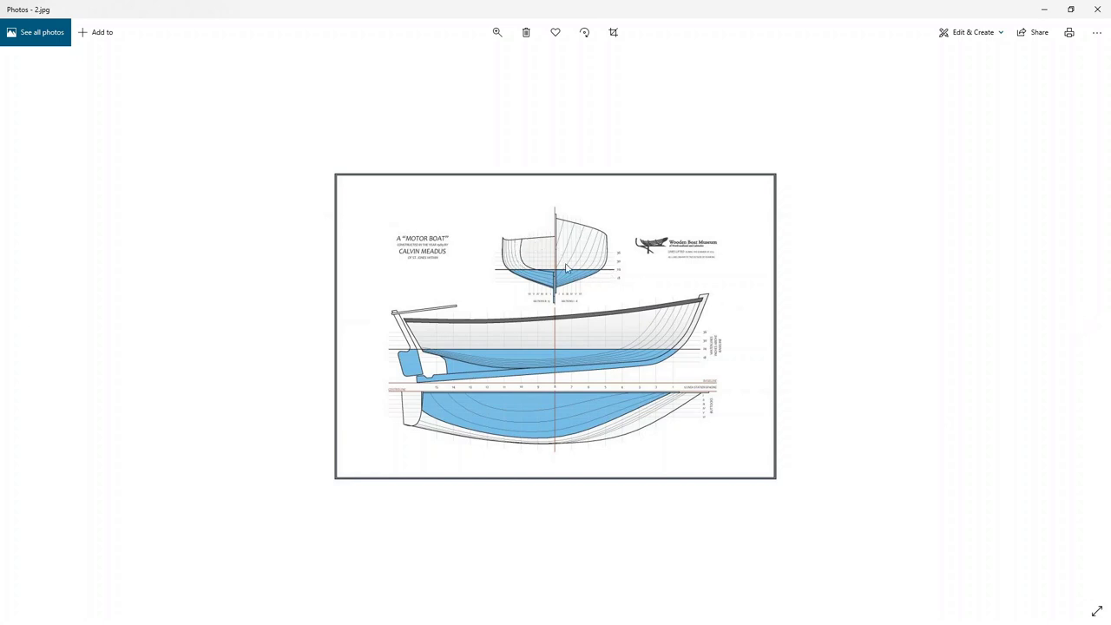
left_click(1098, 9)
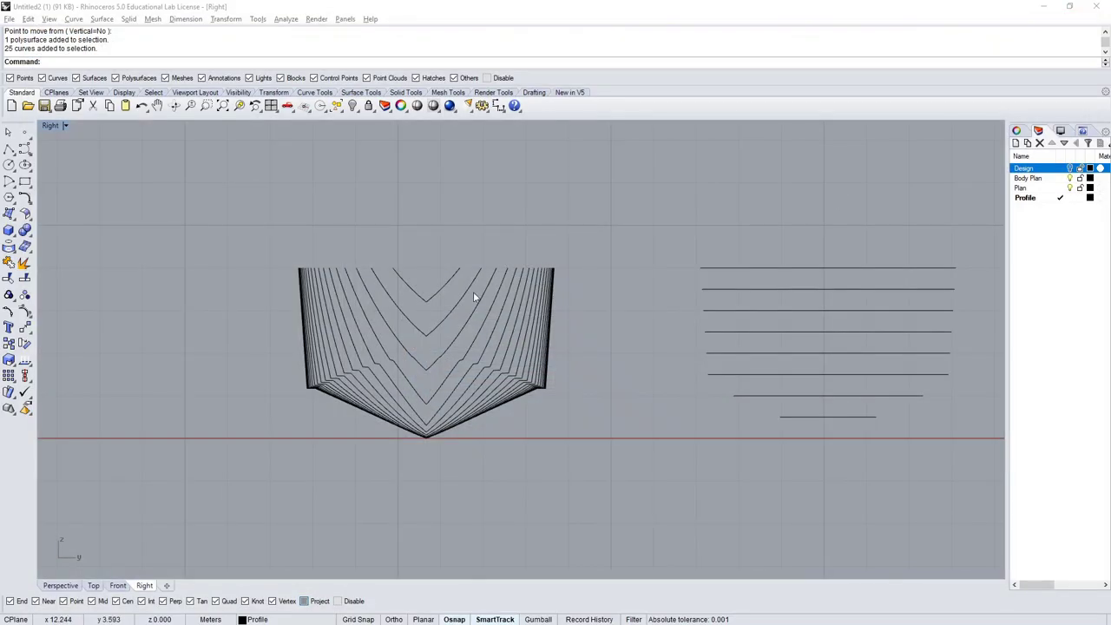
Make Body Plan the current layer
right_click_drag(576, 361, 729, 324)
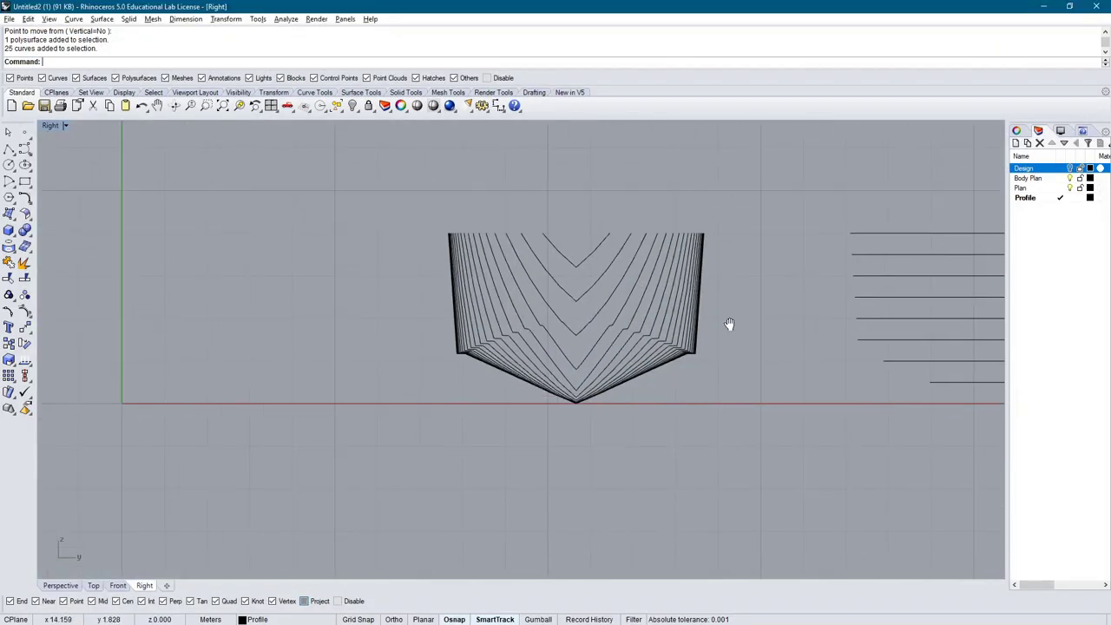
left_click(1060, 177)
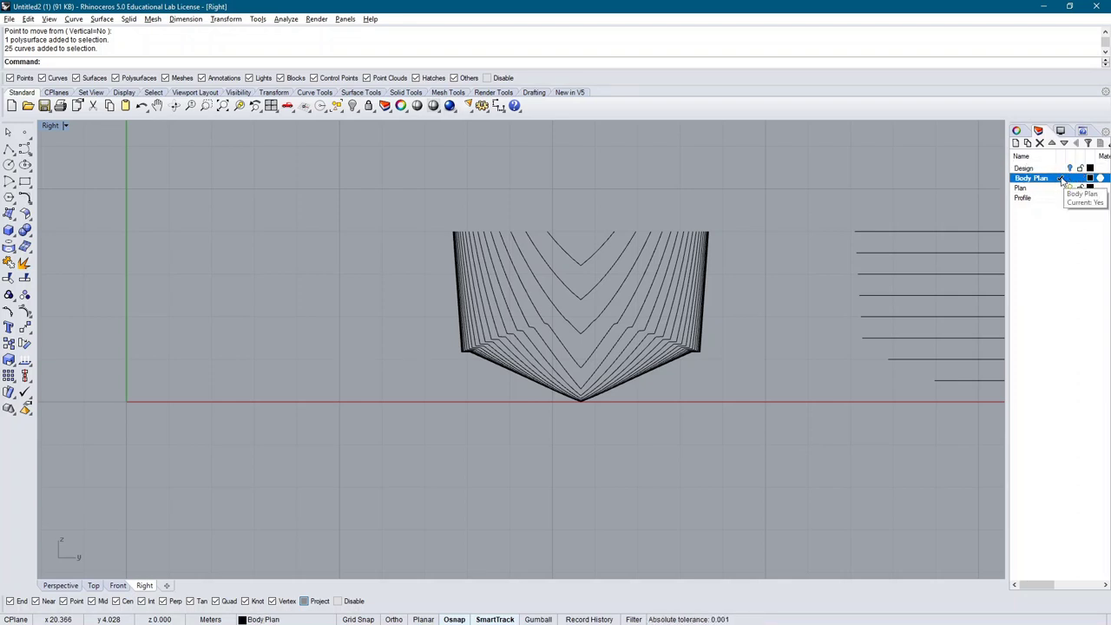
key("Up")
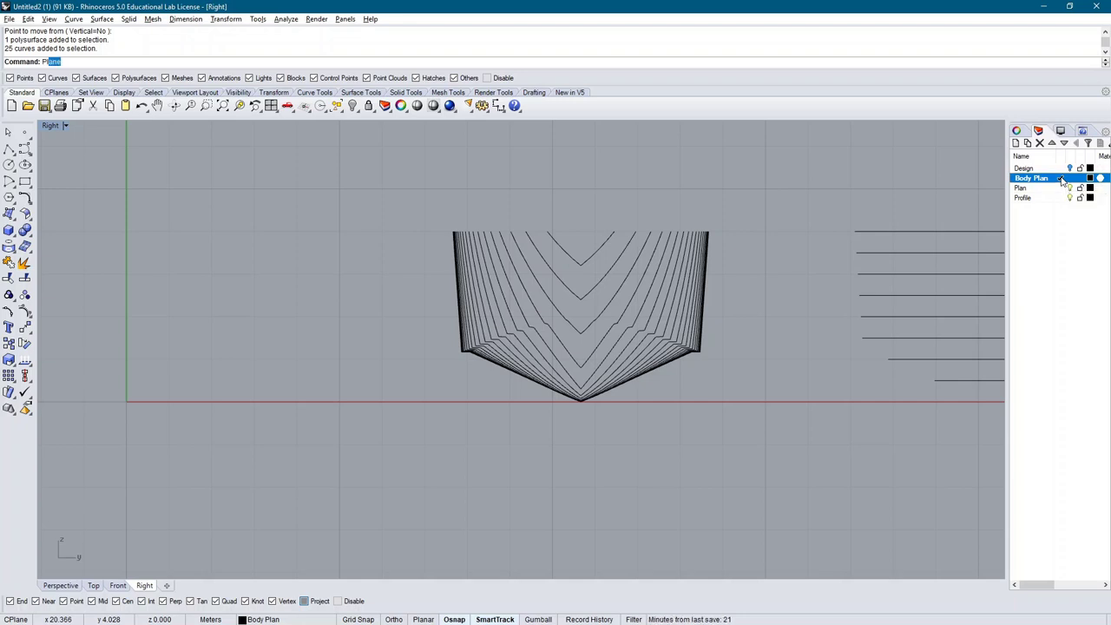
key("Return")
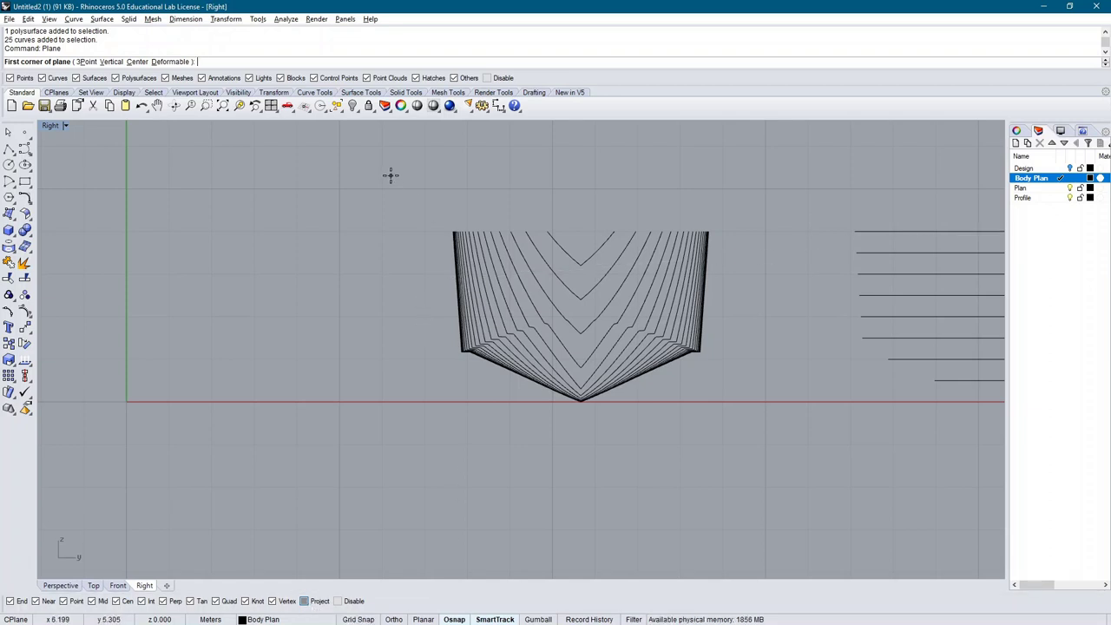
key("Escape")
Draw a rectangular plane in the Right view that fully encloses the body plan curves with a margin on every side
right_click_drag(510, 508, 372, 482)
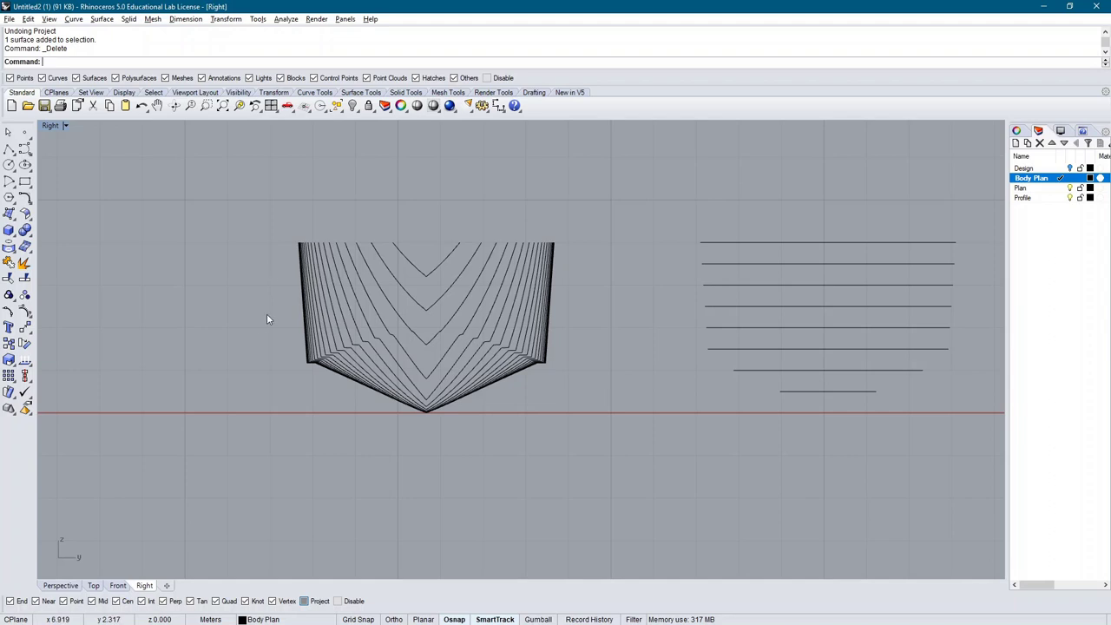
key("Up")
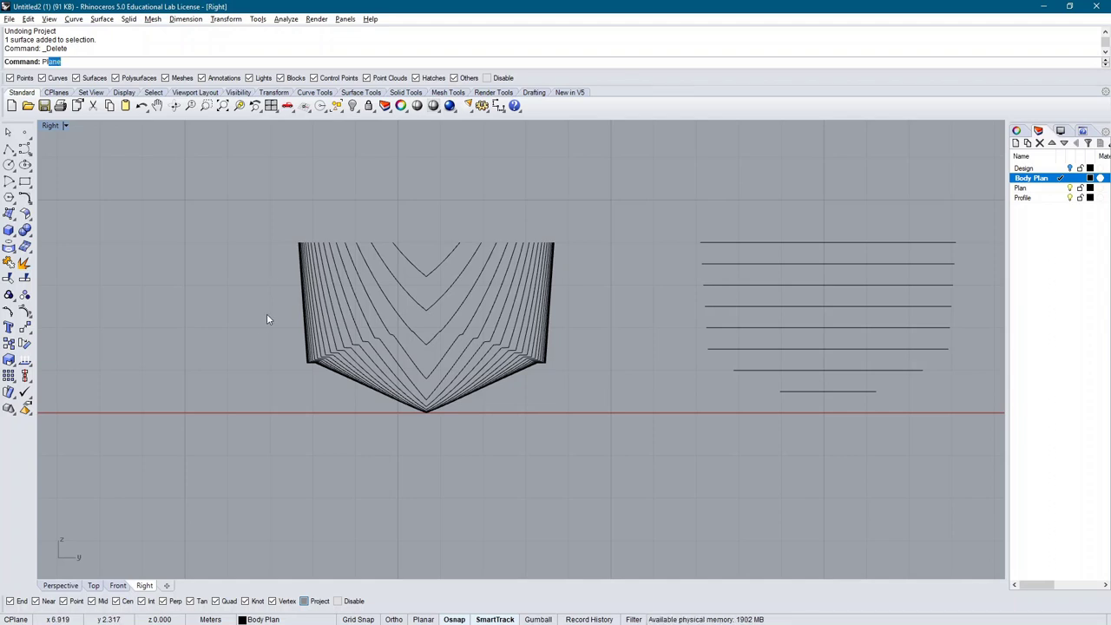
key("Return")
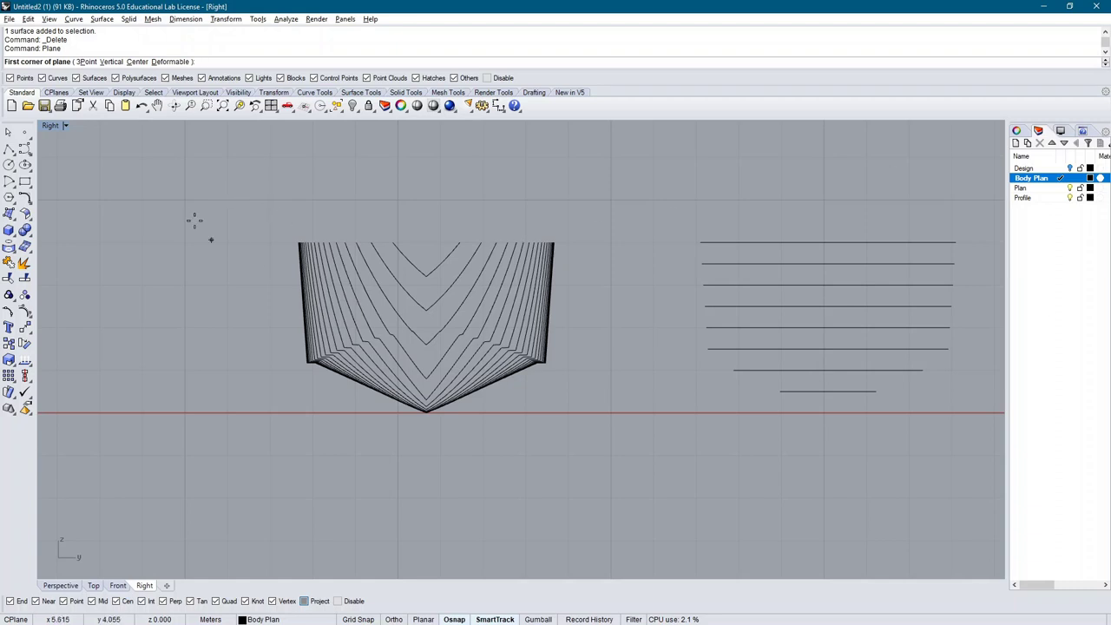
left_click(246, 201)
left_click(609, 460)
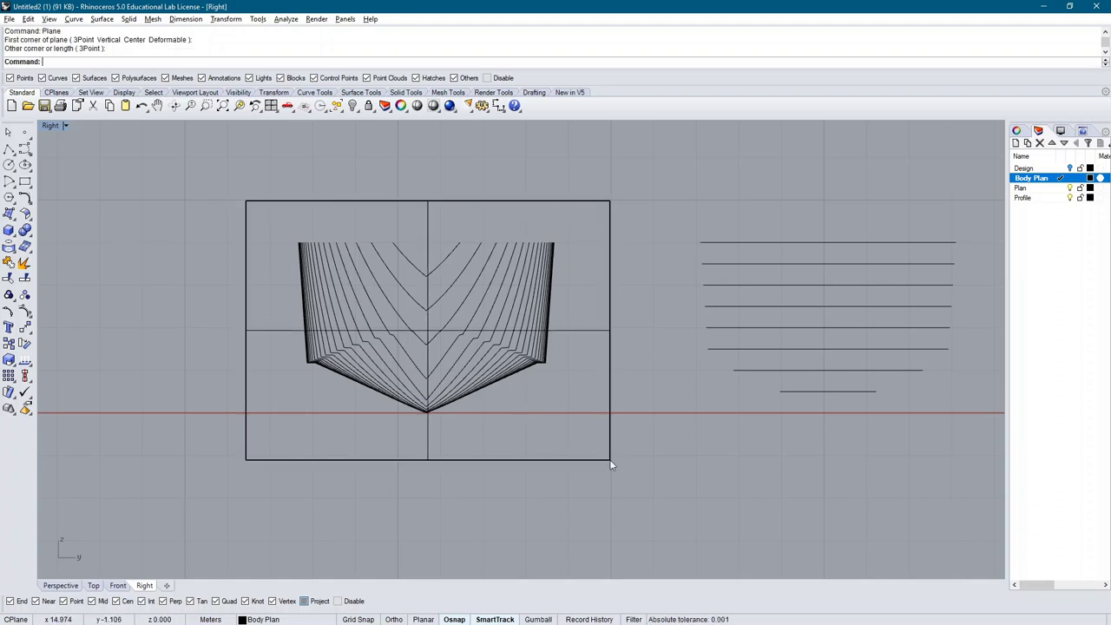
Project all the body plan section curves onto the rectangular plane from the Right view, keeping the input curves and using the current layer for output
left_click(61, 585)
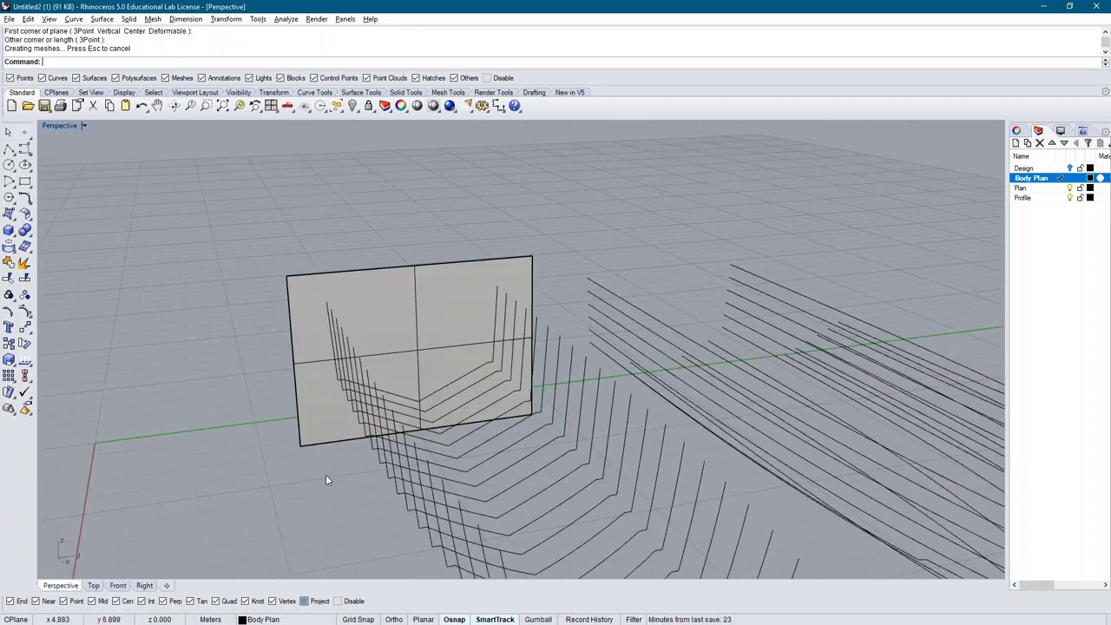
mouse_move(325, 474)
right_mouse_down()
mouse_move(278, 471)
mouse_move(439, 456)
mouse_move(467, 418)
right_mouse_up()
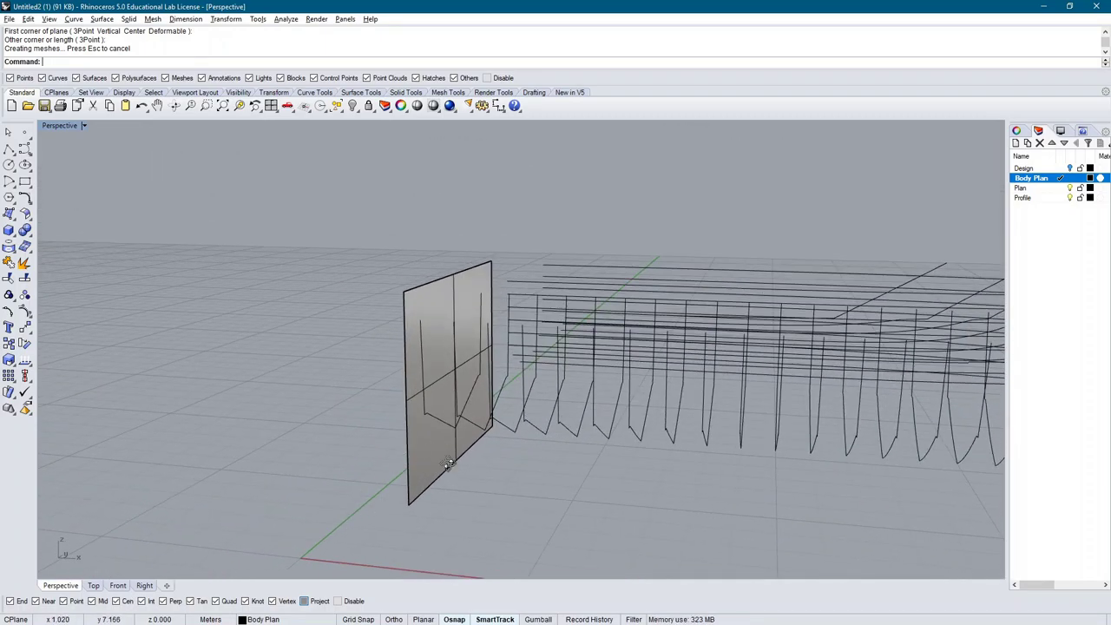
right_click_drag(443, 460, 351, 408)
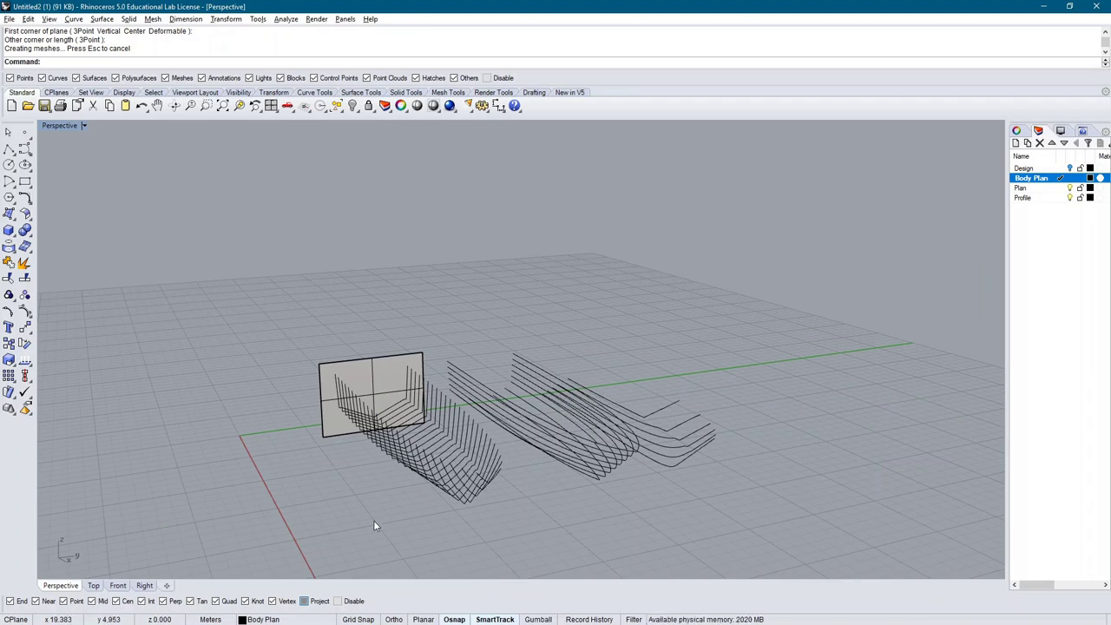
type("roject")
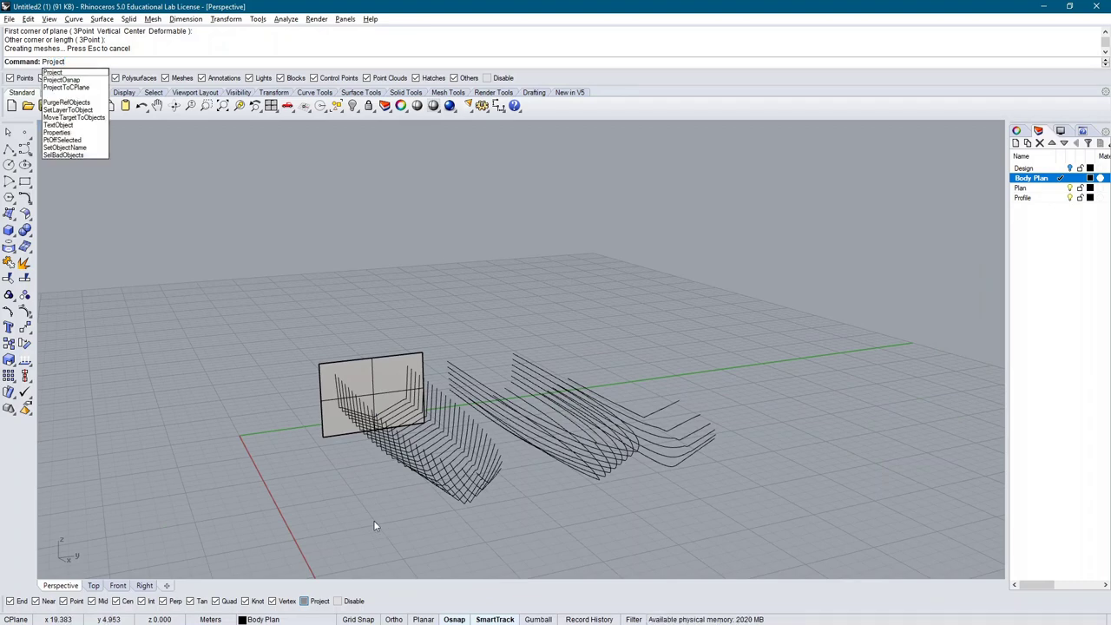
key("Return")
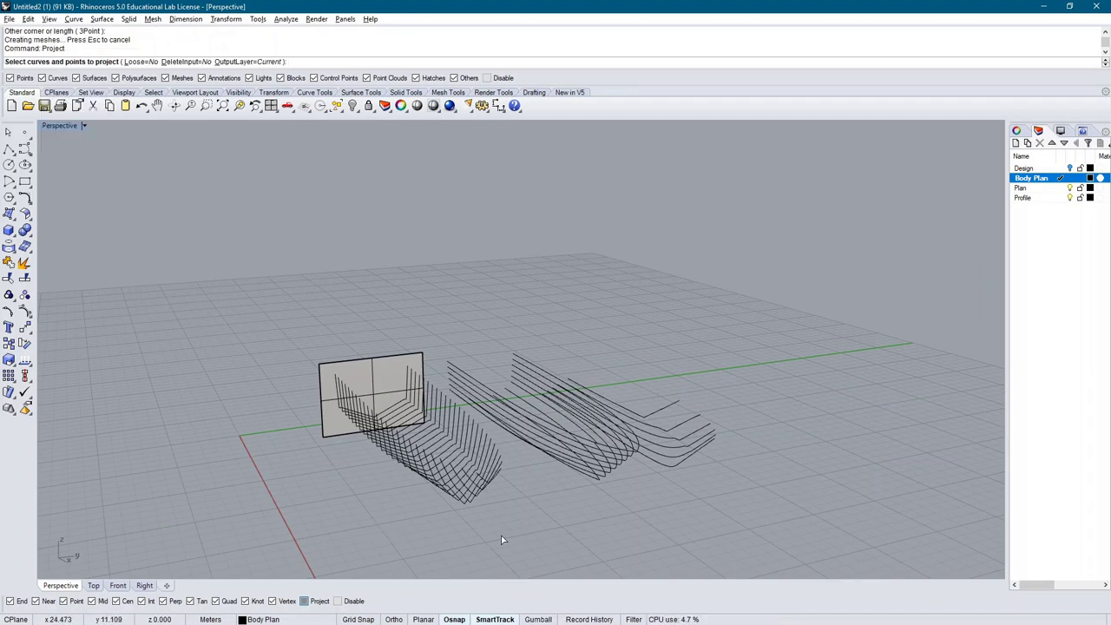
right_click_drag(533, 537, 521, 529)
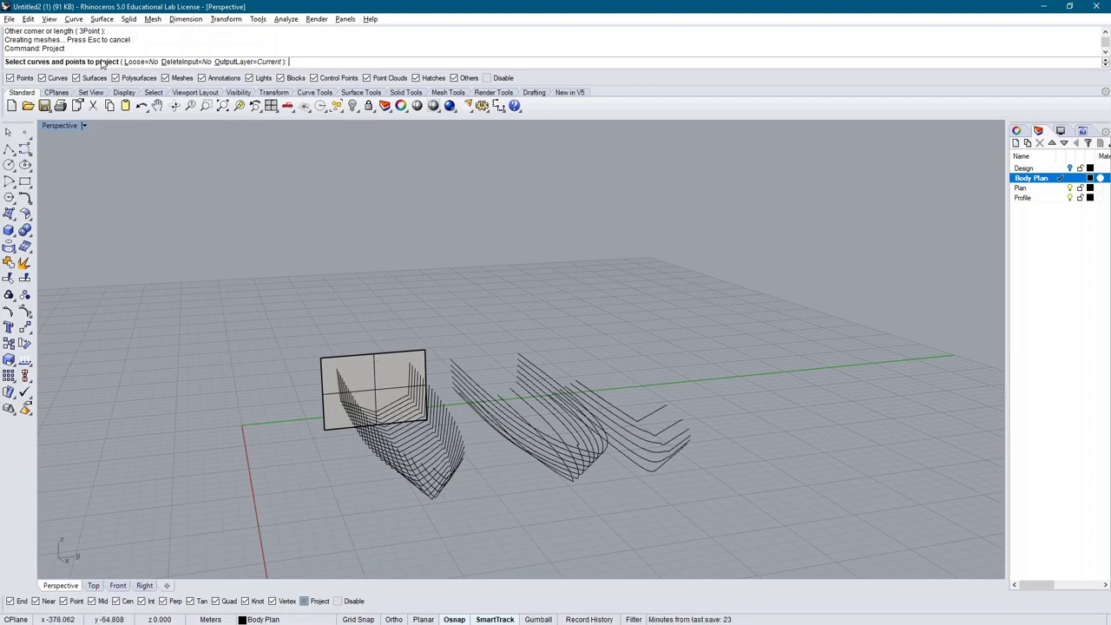
left_click(145, 586)
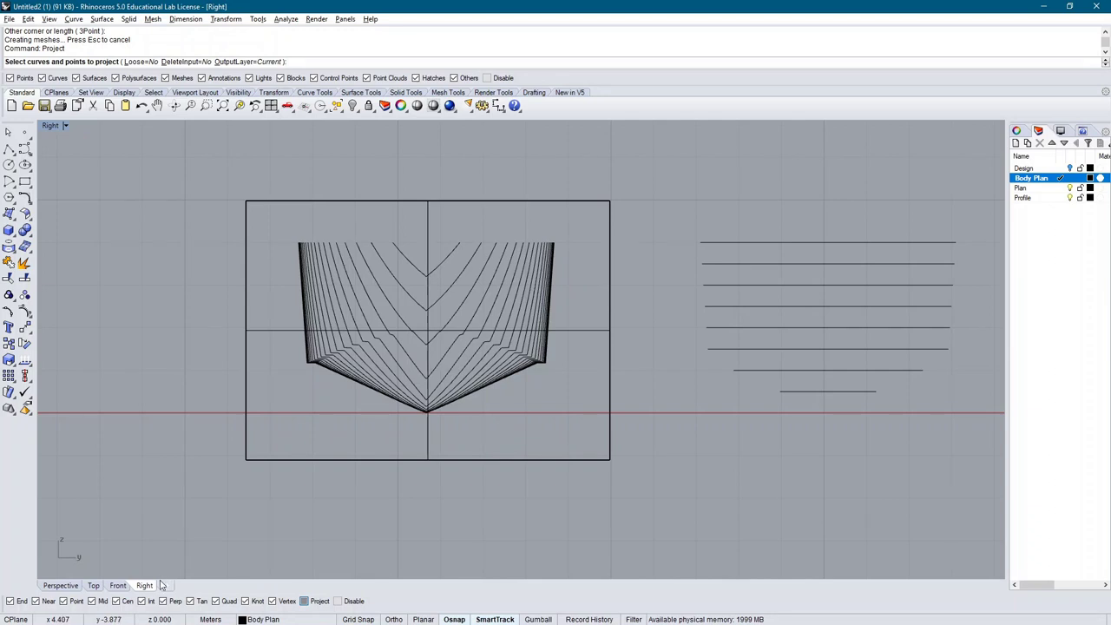
left_click_drag(291, 165, 572, 437)
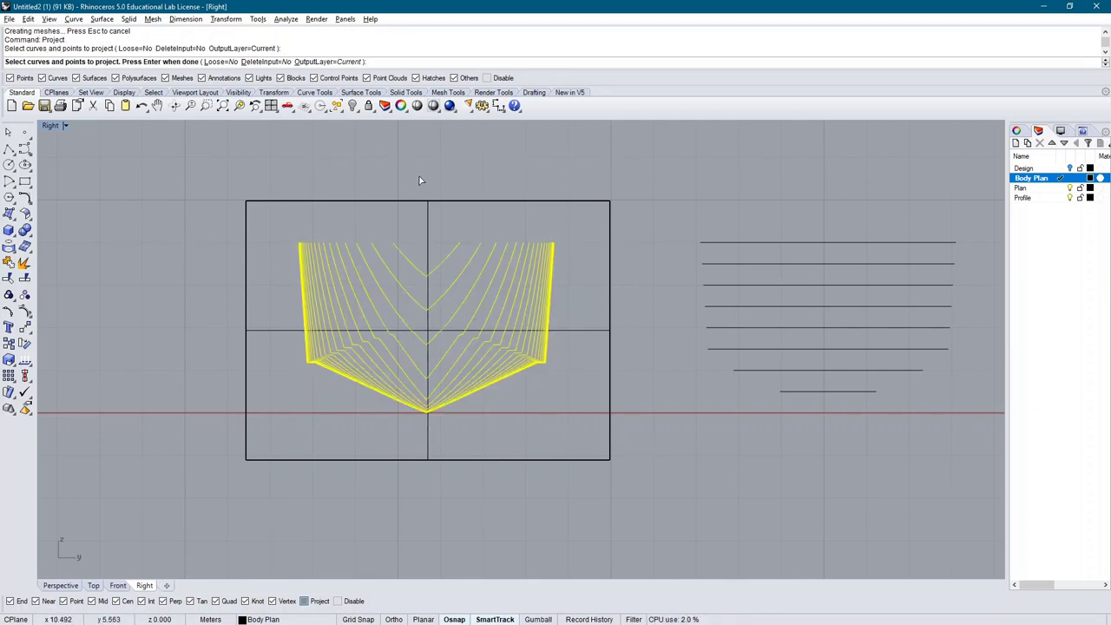
key("Return")
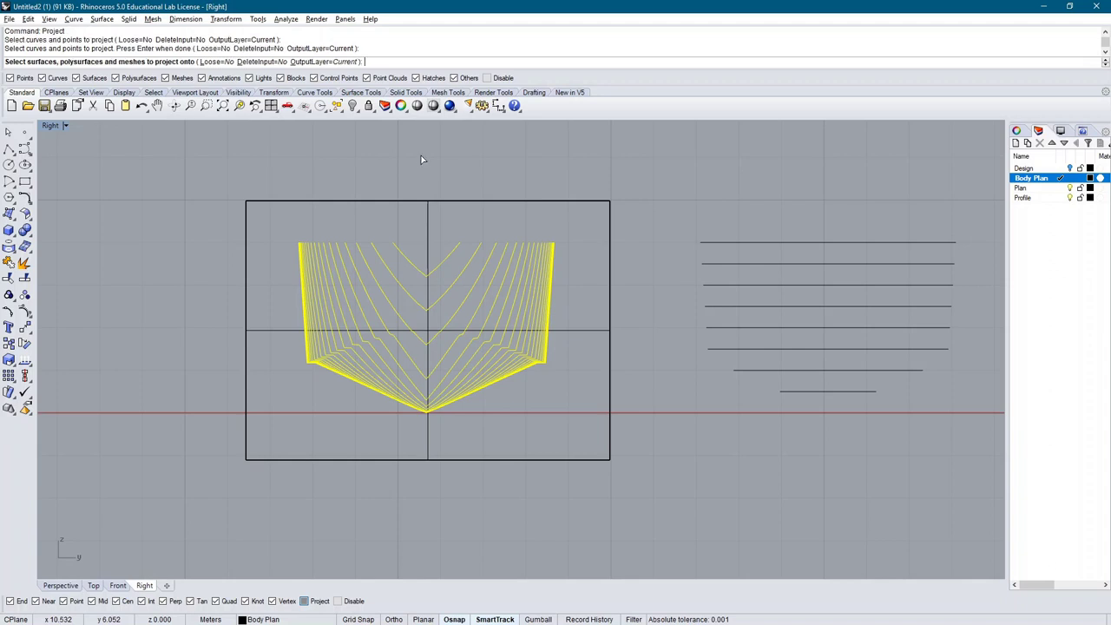
left_click(430, 217)
key("Return")
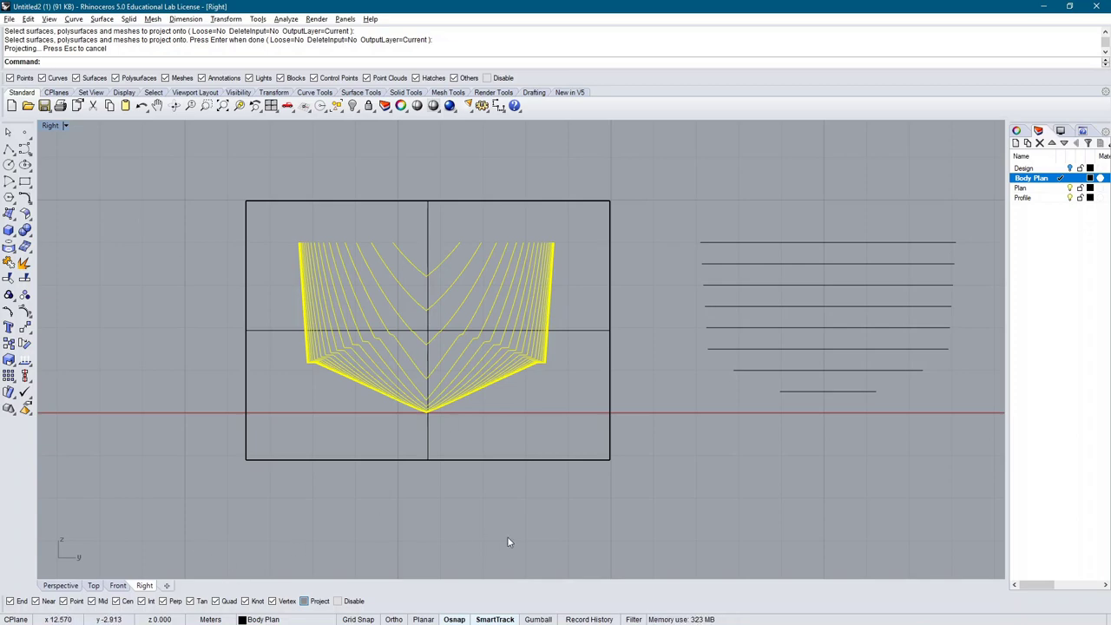
Delete the original spaced-out body plan section curves in the Top view, keeping the rectangular plane and the curves projected onto it
left_click(59, 585)
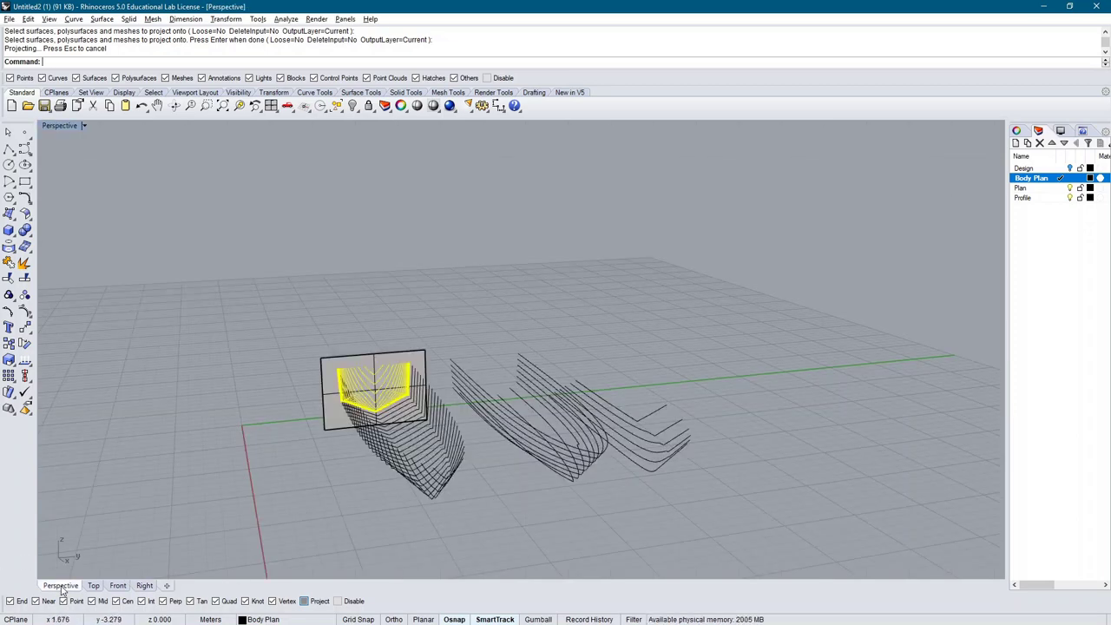
right_click_drag(381, 434, 541, 307)
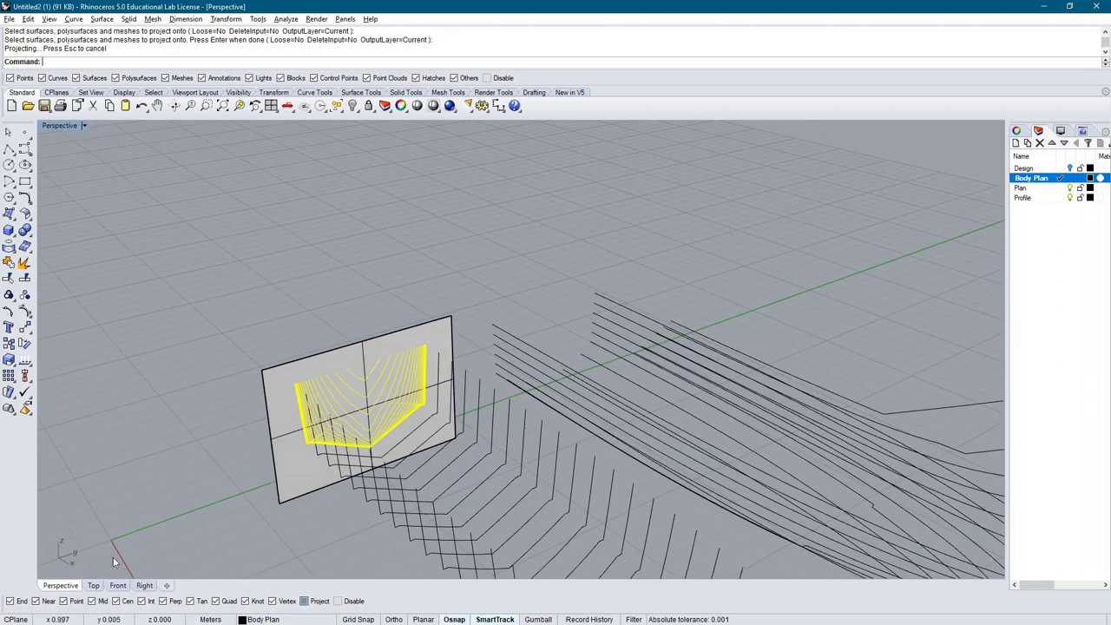
scroll(521, 495, "down", 5)
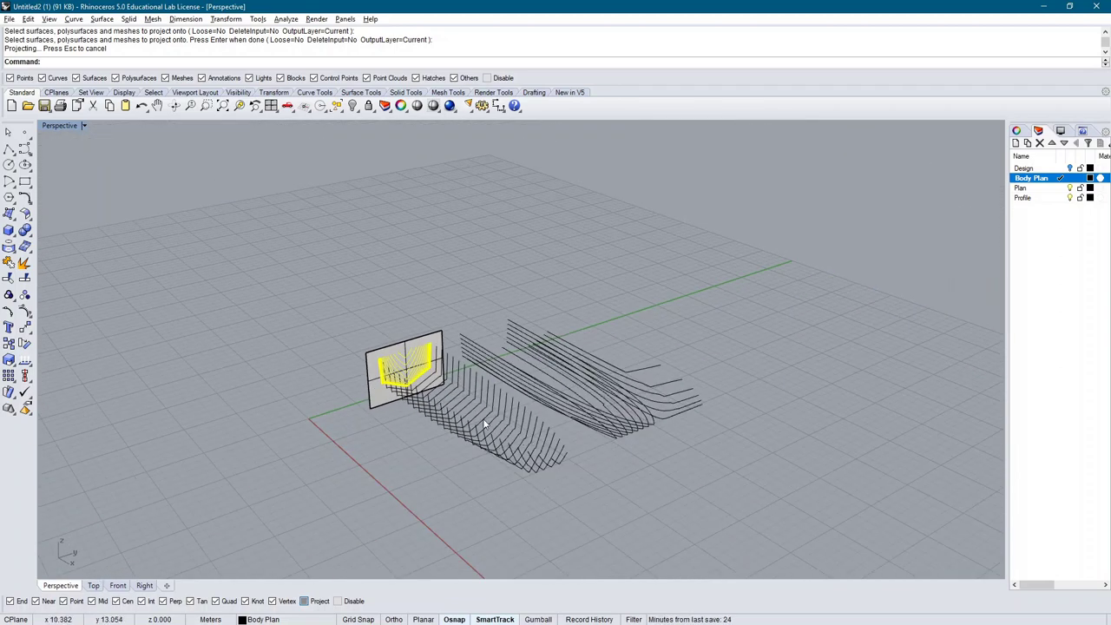
left_click(469, 486)
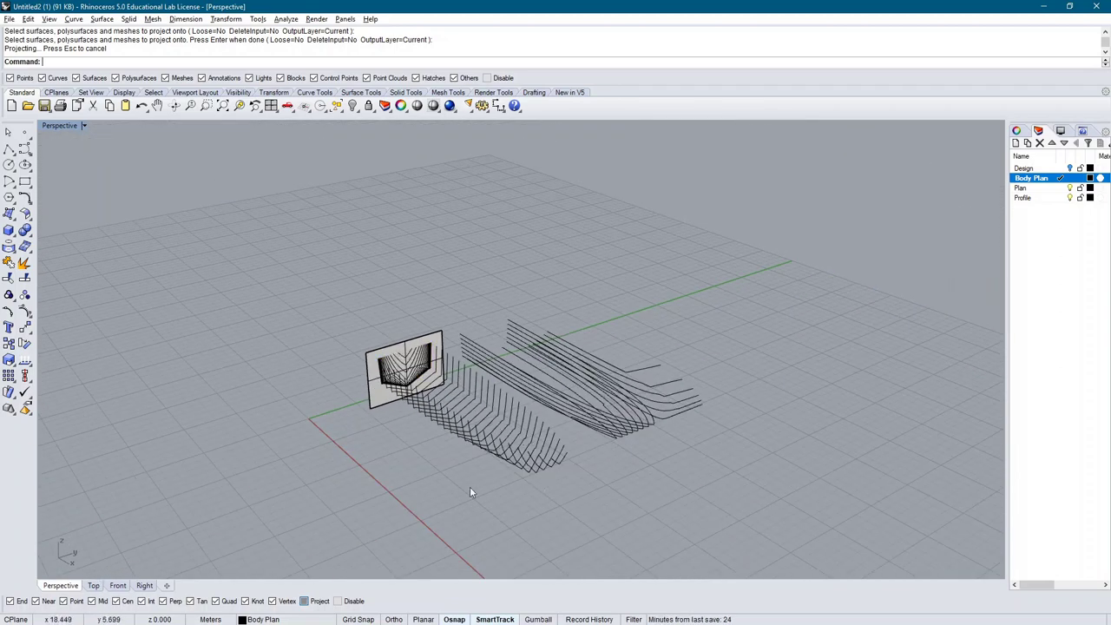
left_click(94, 586)
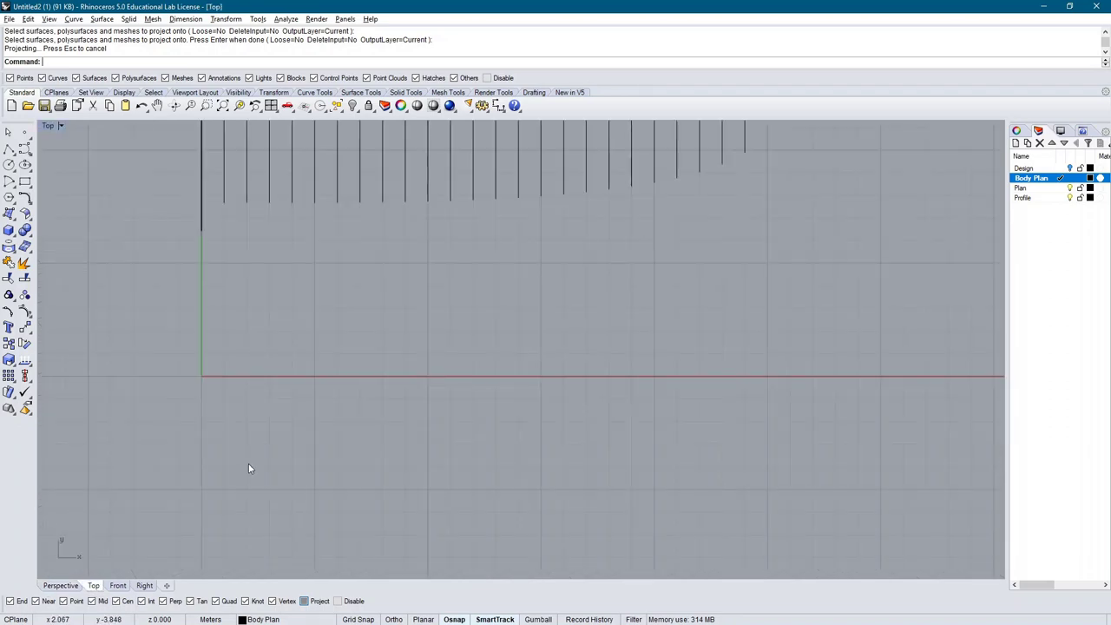
scroll(248, 462, "down", 2)
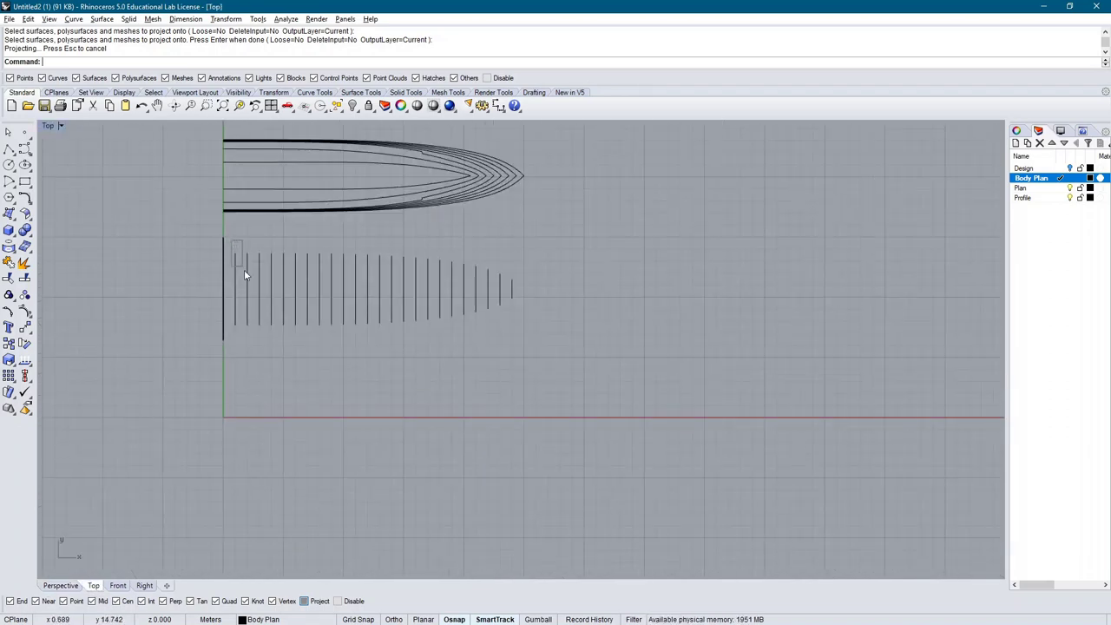
left_click_drag(243, 269, 526, 344)
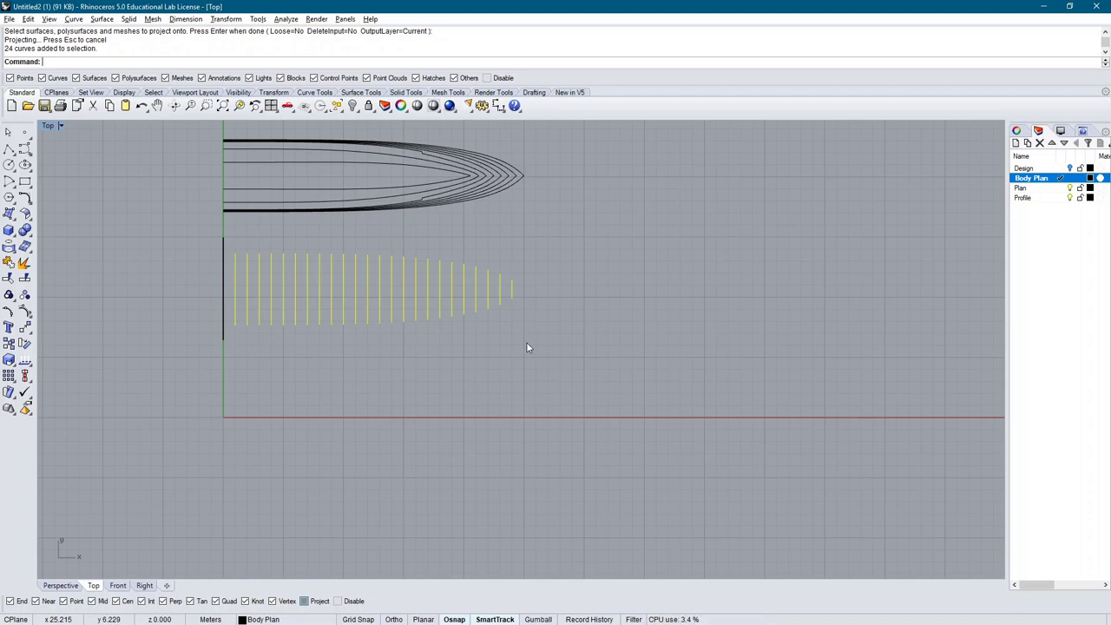
key("Delete")
Examine the projected body plan curves in the Perspective view and select them with their plane in the Front view to check they are flat
left_click(60, 586)
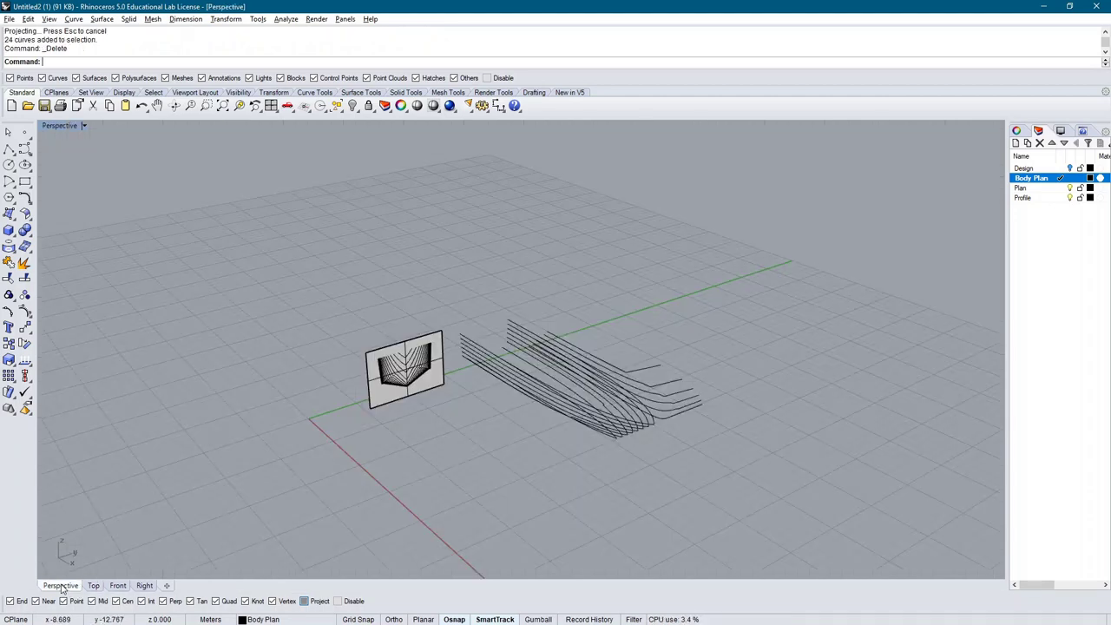
scroll(357, 442, "up", 5)
scroll(573, 443, "up", 1)
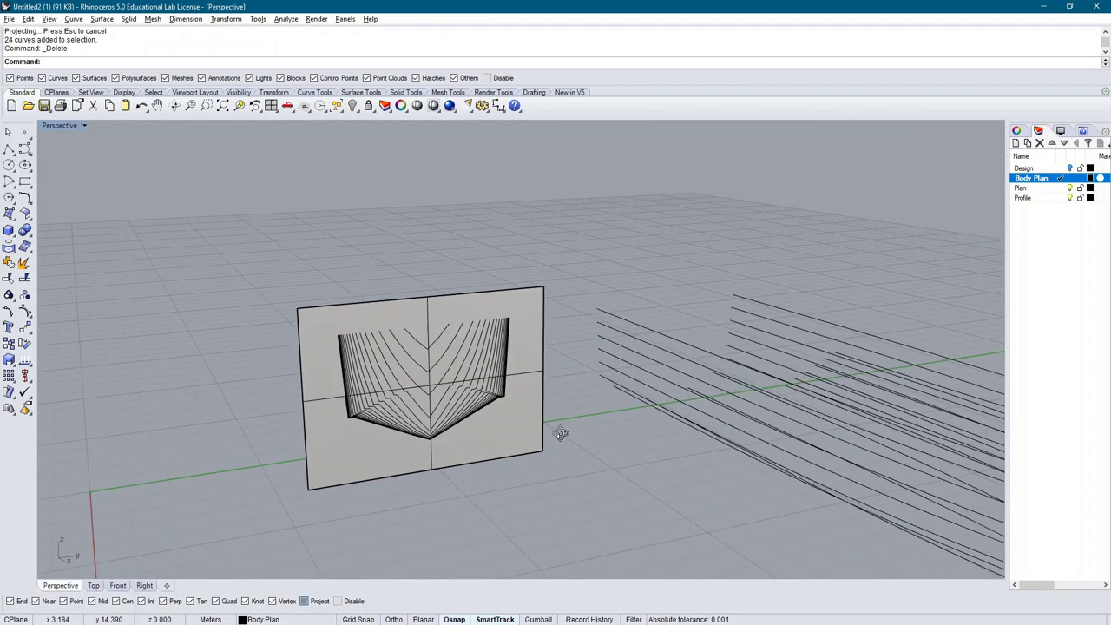
scroll(561, 434, "down", 1)
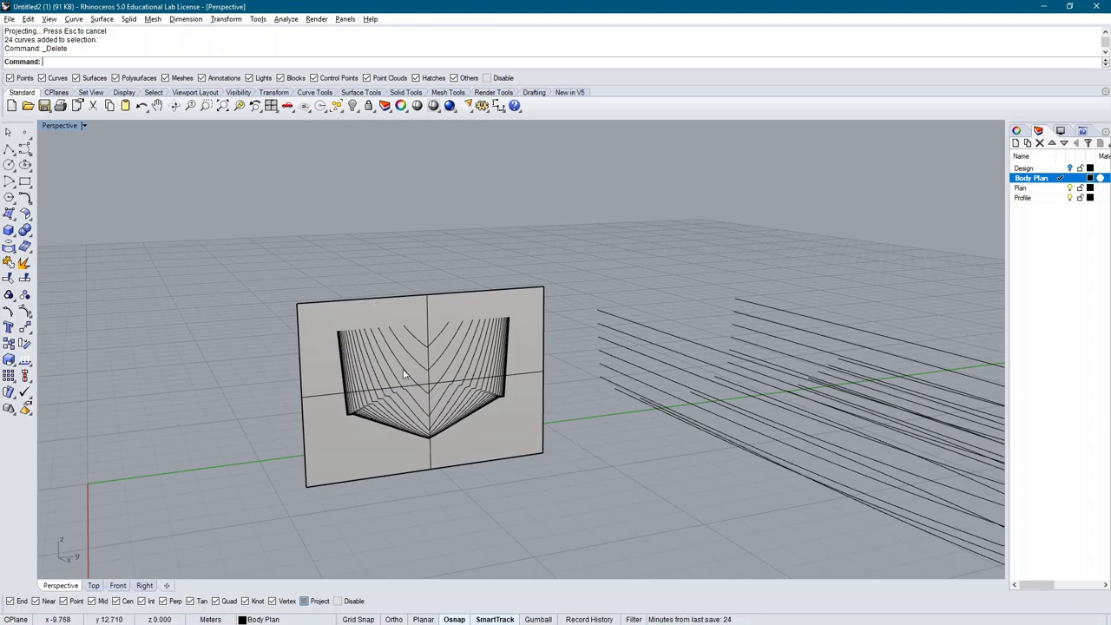
scroll(461, 364, "up", 5)
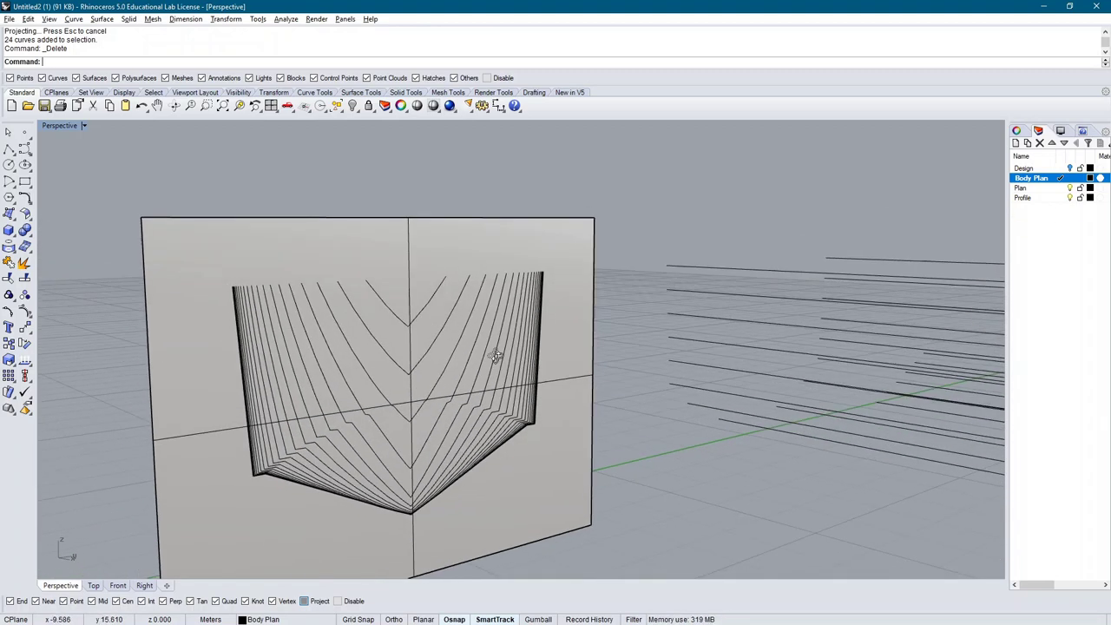
right_click_drag(494, 356, 47, 547)
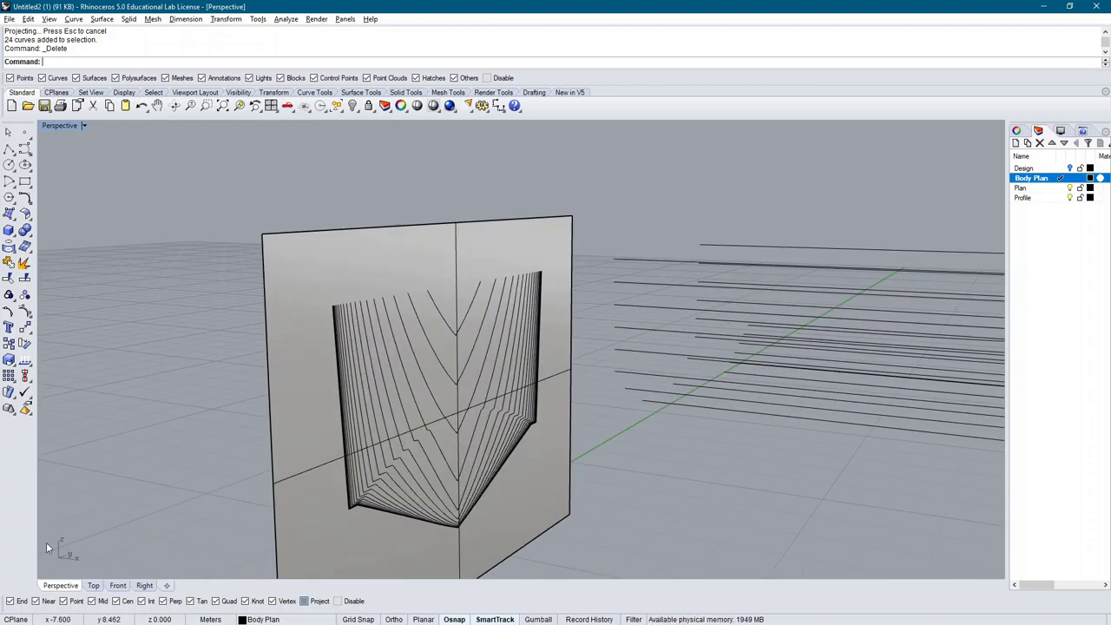
left_click(117, 585)
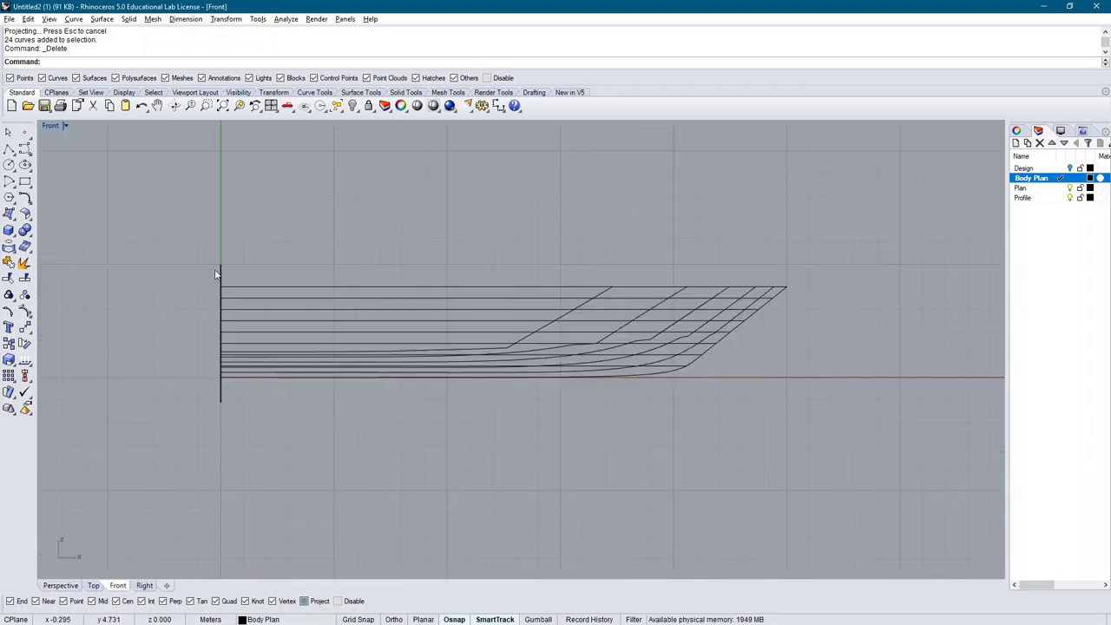
left_click_drag(211, 251, 231, 424)
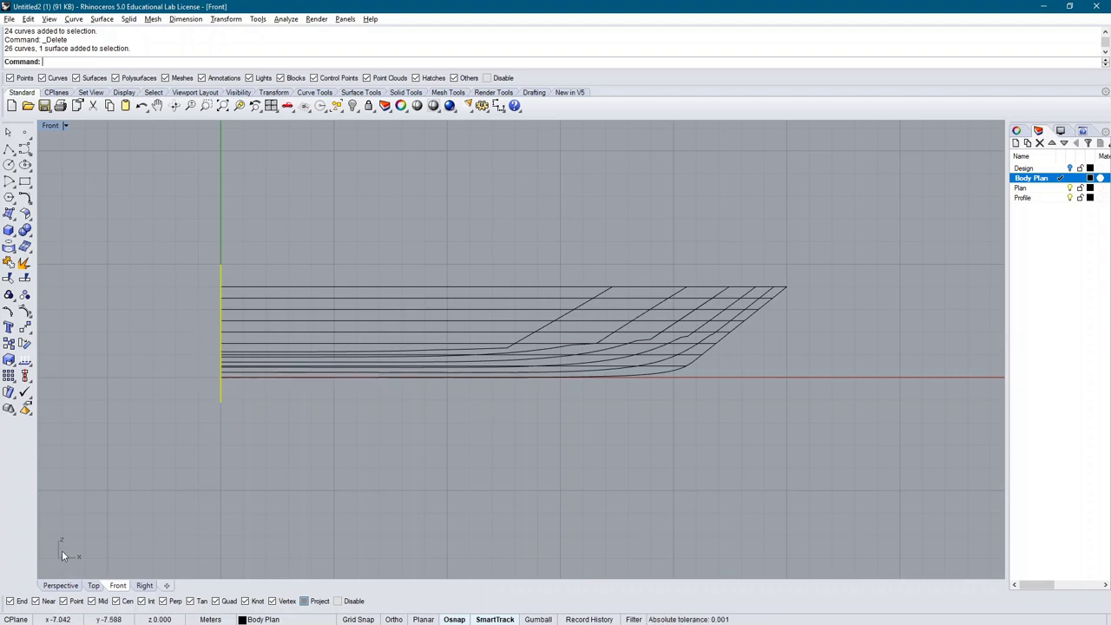
left_click(61, 585)
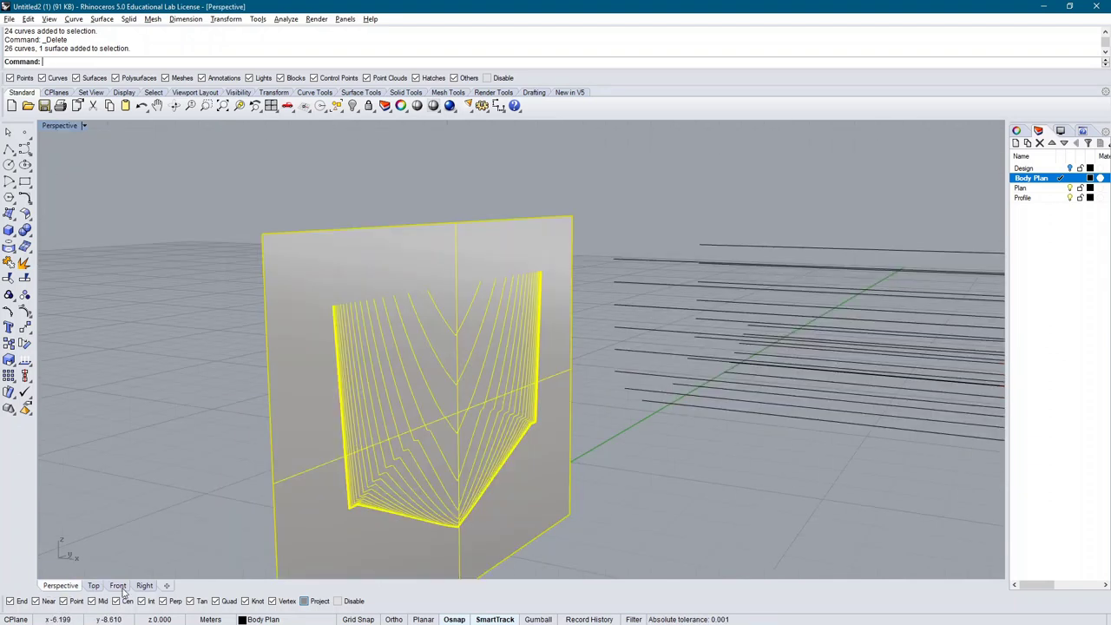
left_click(118, 585)
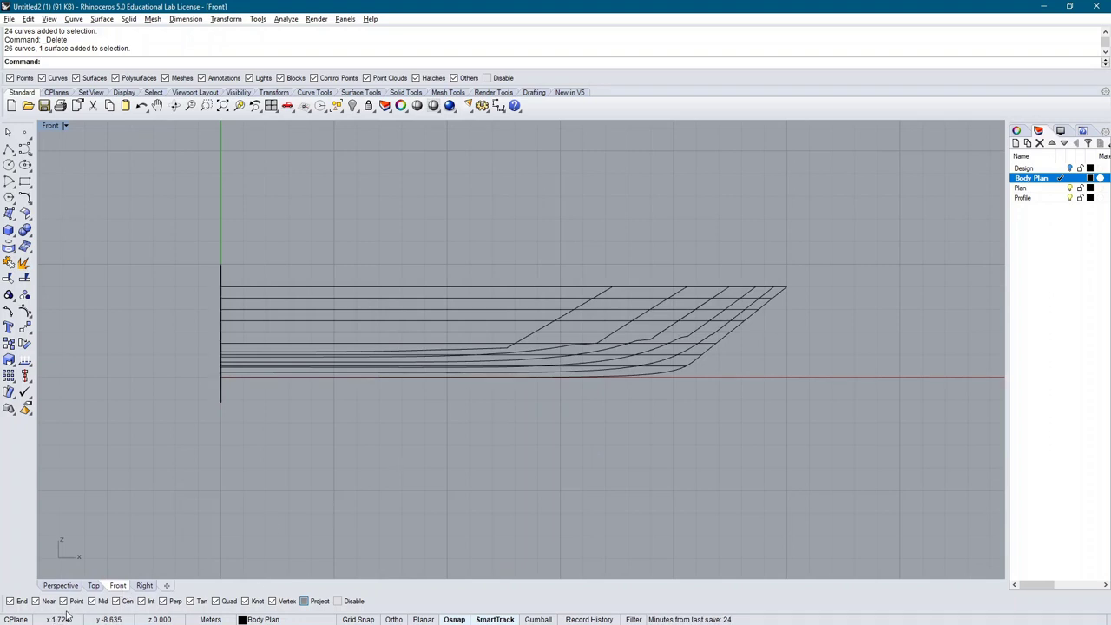
Make Plan the current layer and draw a rectangular plane in the Top view enclosing all the plan curves with a margin
left_click(94, 585)
right_click_drag(506, 331, 610, 439)
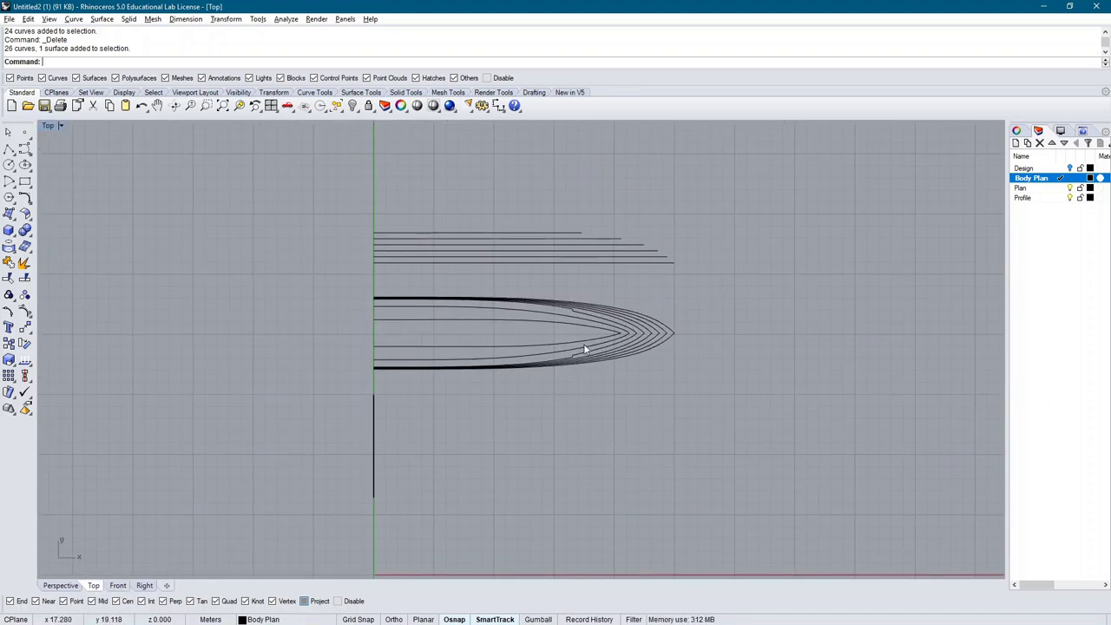
scroll(585, 345, "up", 3)
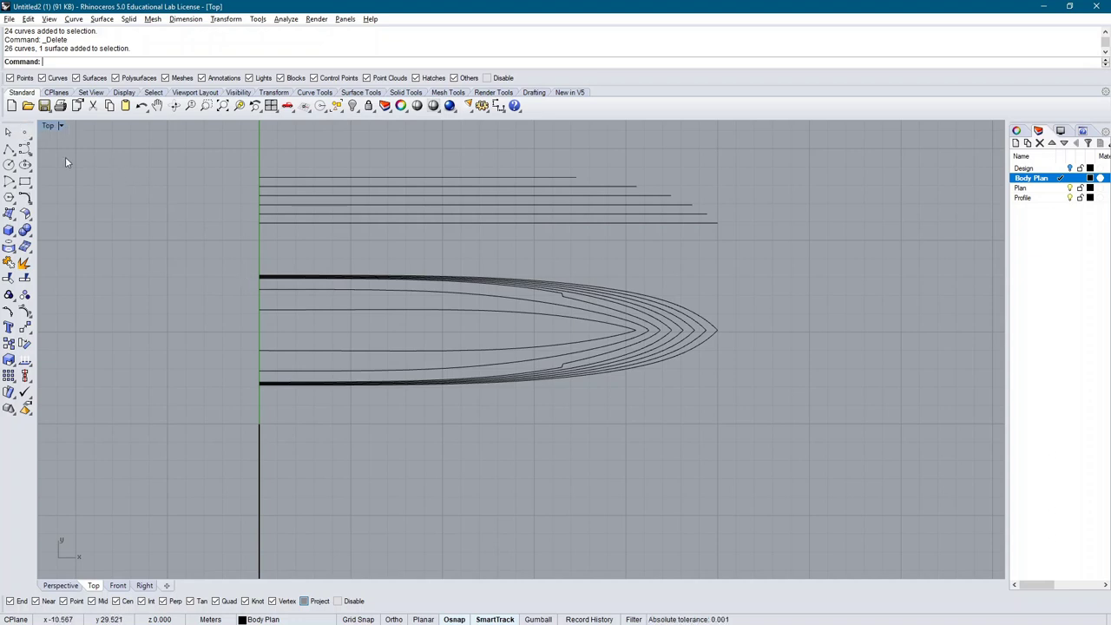
type("Plane")
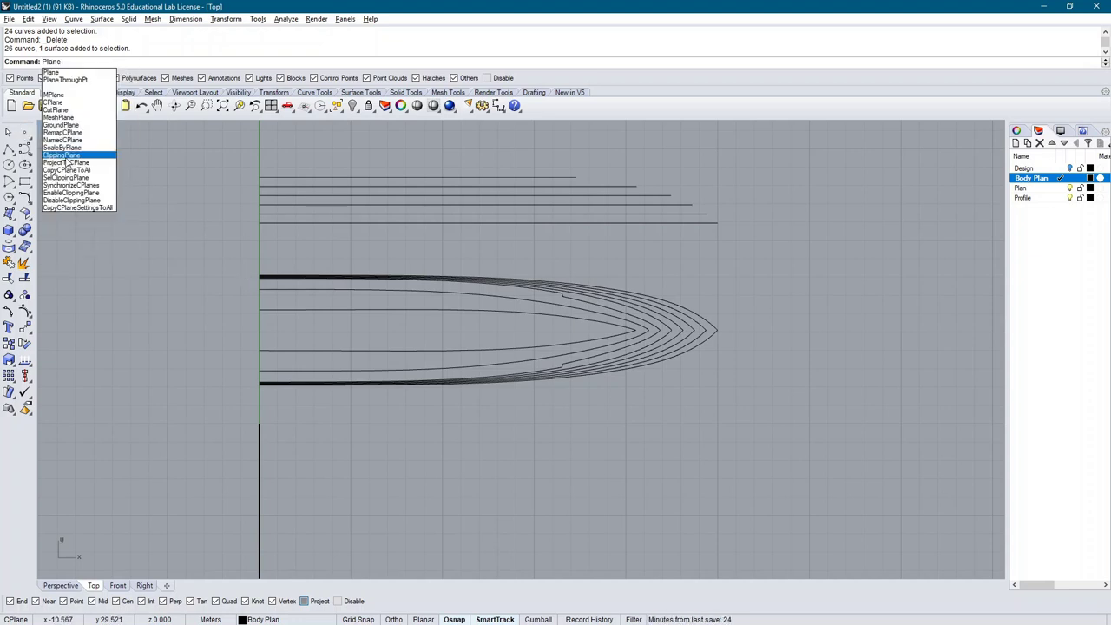
key("Return")
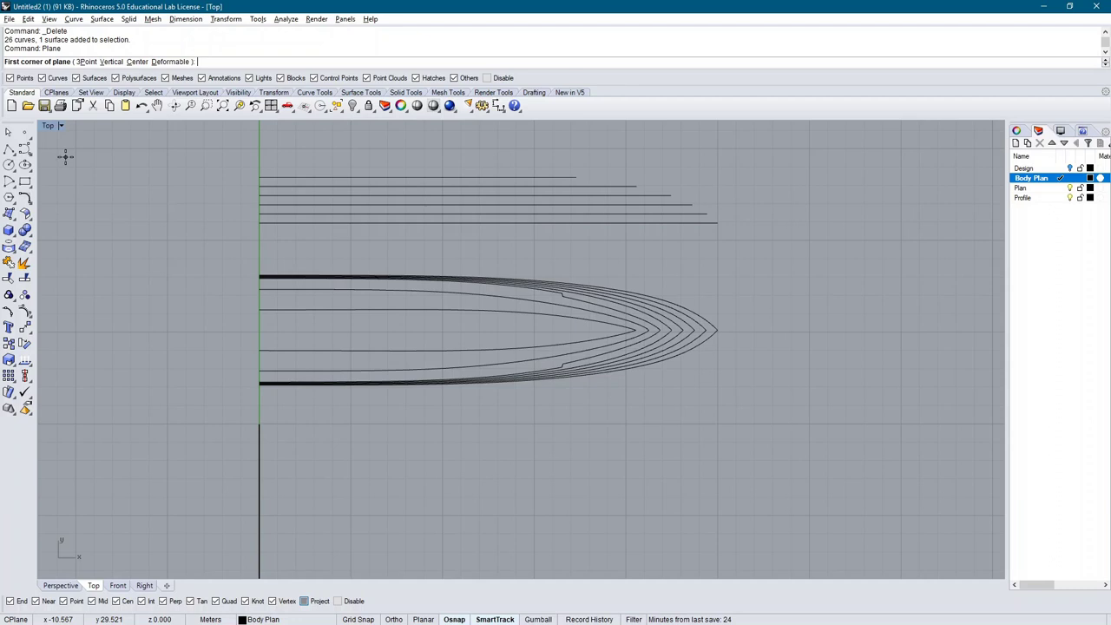
left_click(1060, 188)
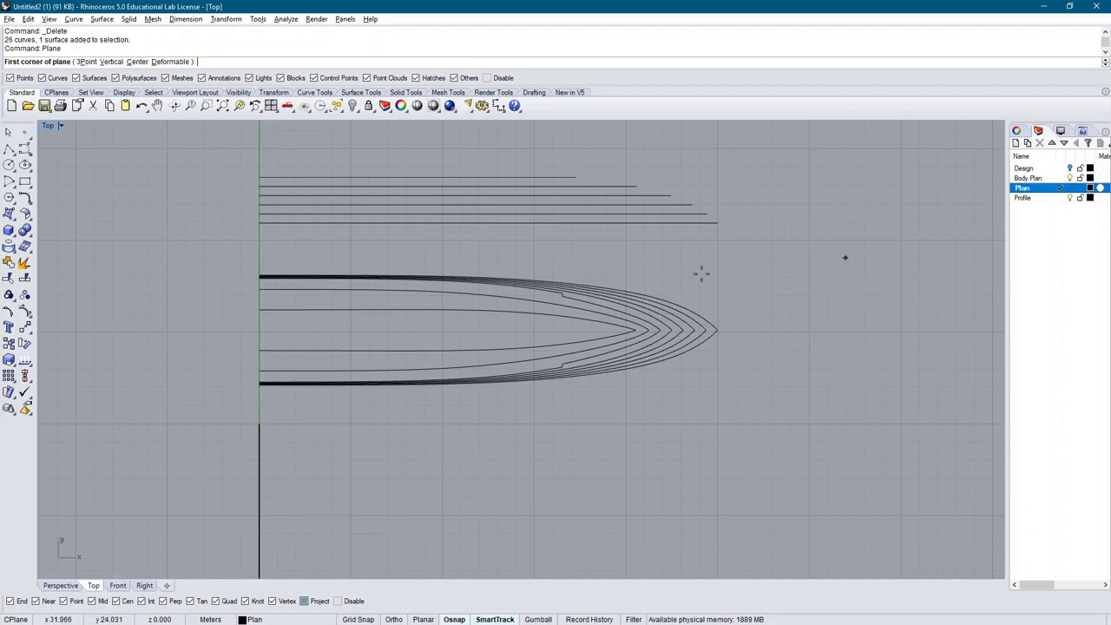
left_click(228, 252)
left_click(736, 404)
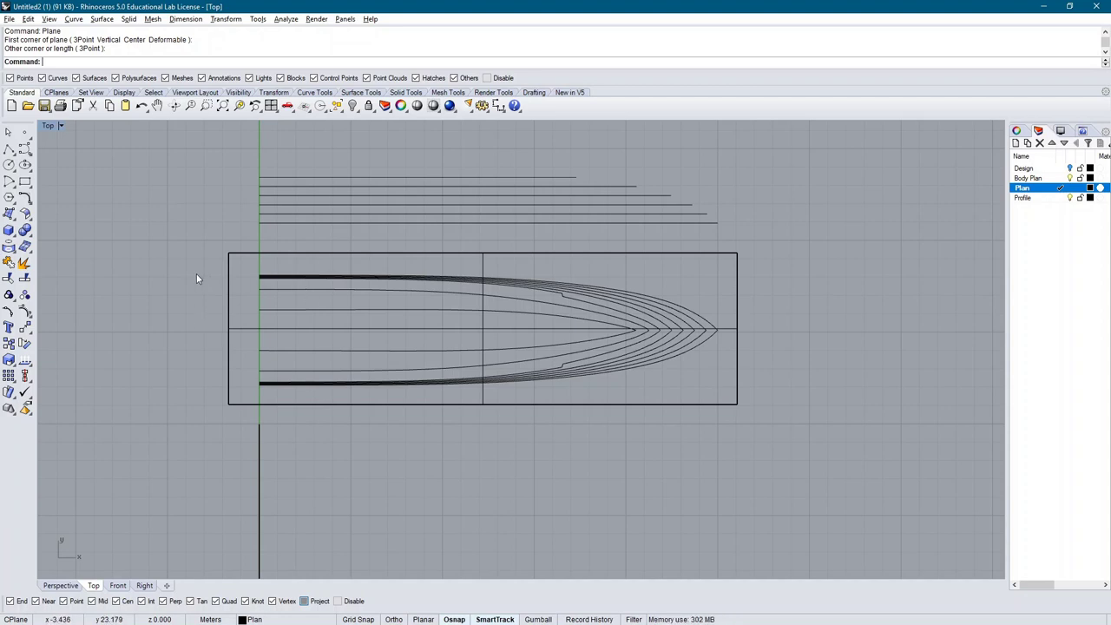
Project all the plan curves onto their rectangular plane from the Top view, keeping the input curves and using the current layer for output
type("Project")
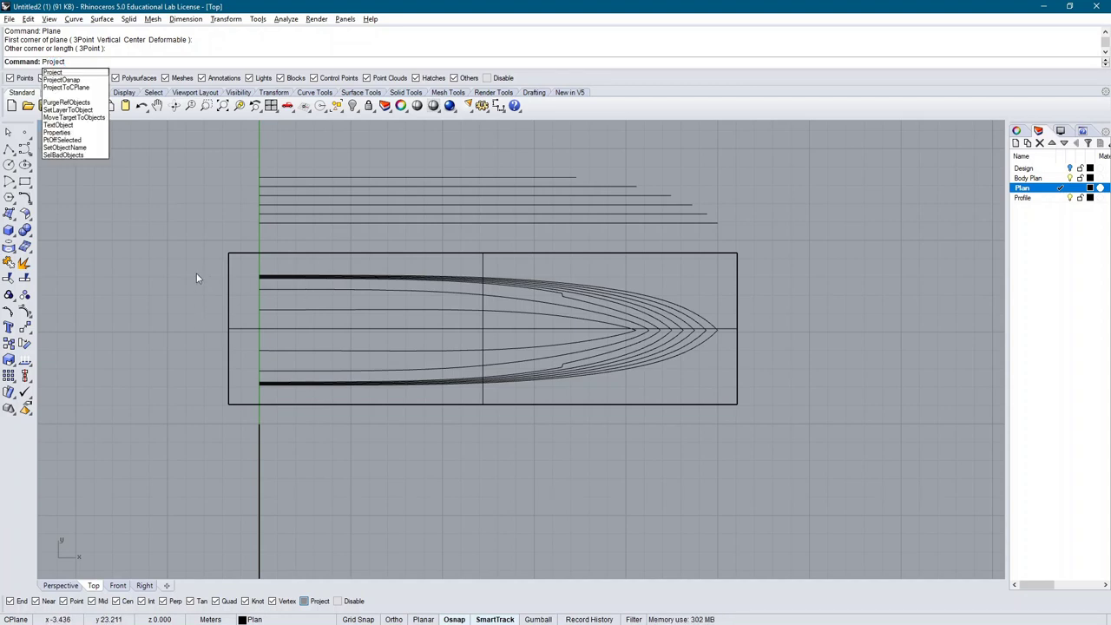
key("Return")
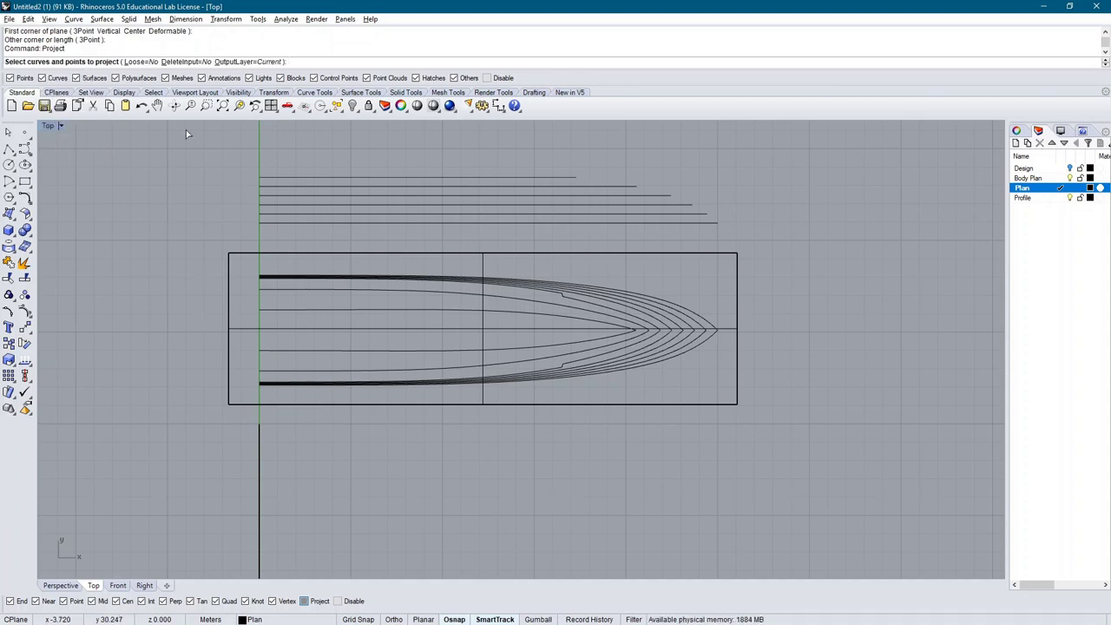
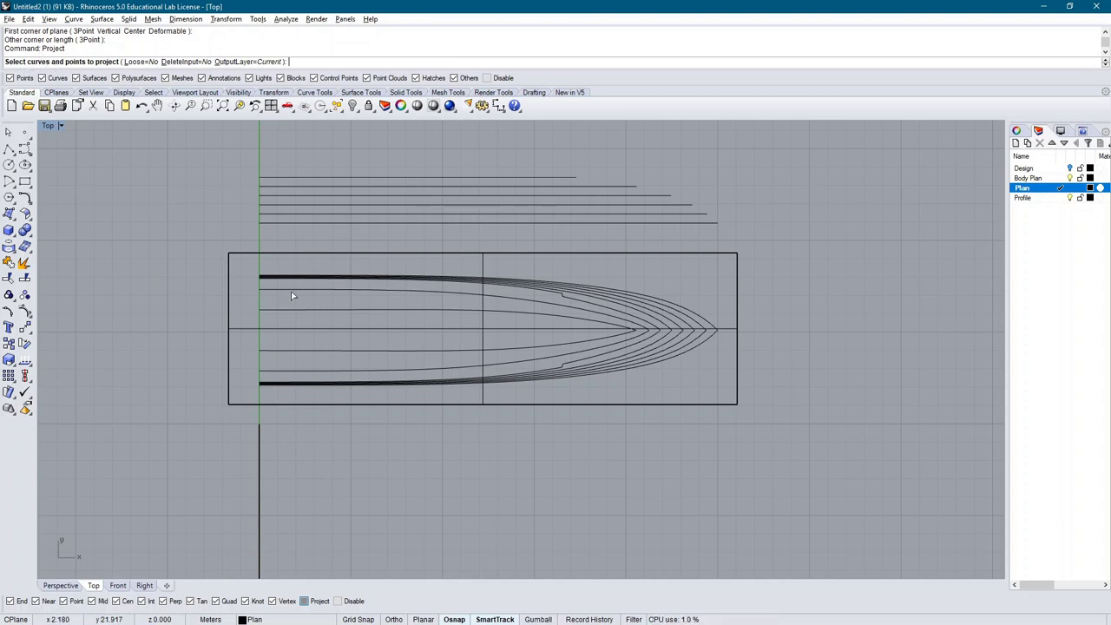
left_click_drag(210, 263, 731, 395)
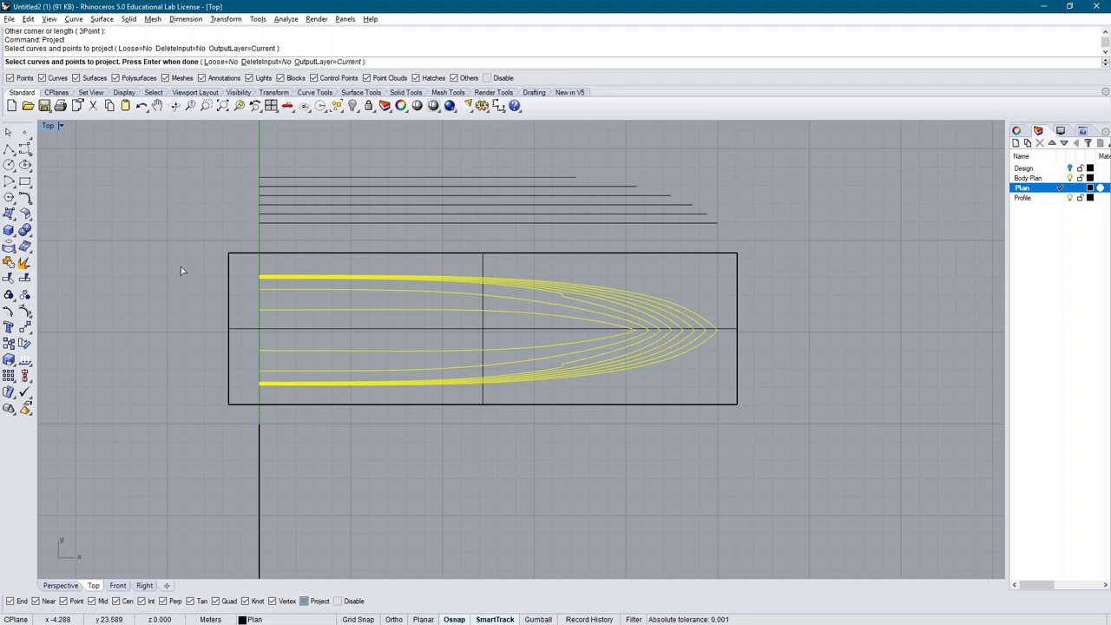
key("Return")
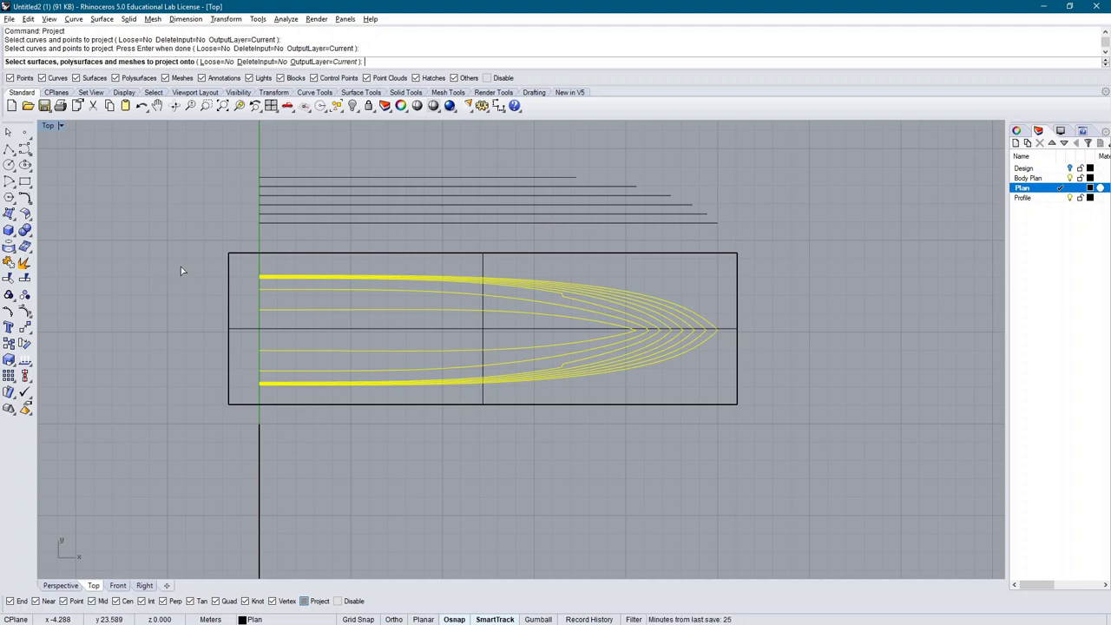
left_click(237, 258)
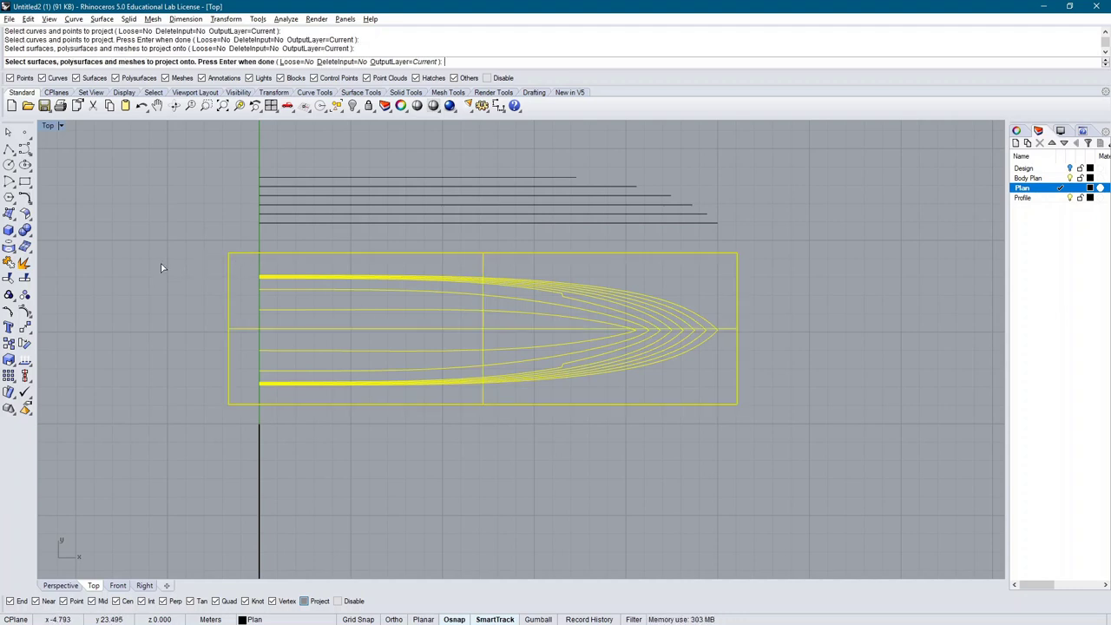
key("Return")
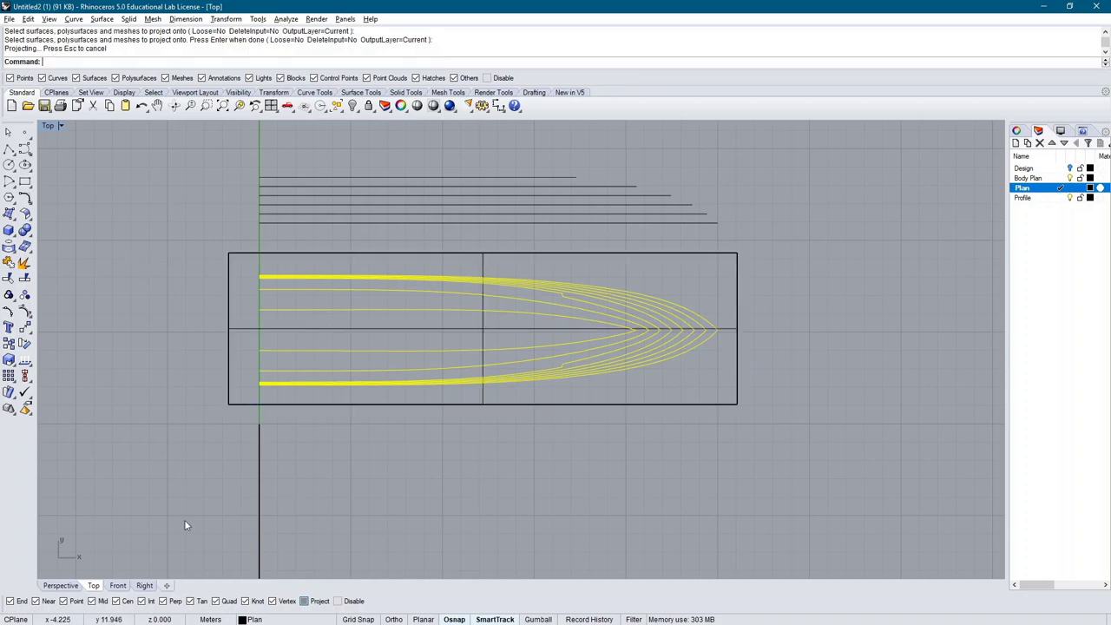
Examine the projected plan curves against the original curves in the Perspective view, clear the selection, and inspect the layout in the Right view
left_click(59, 586)
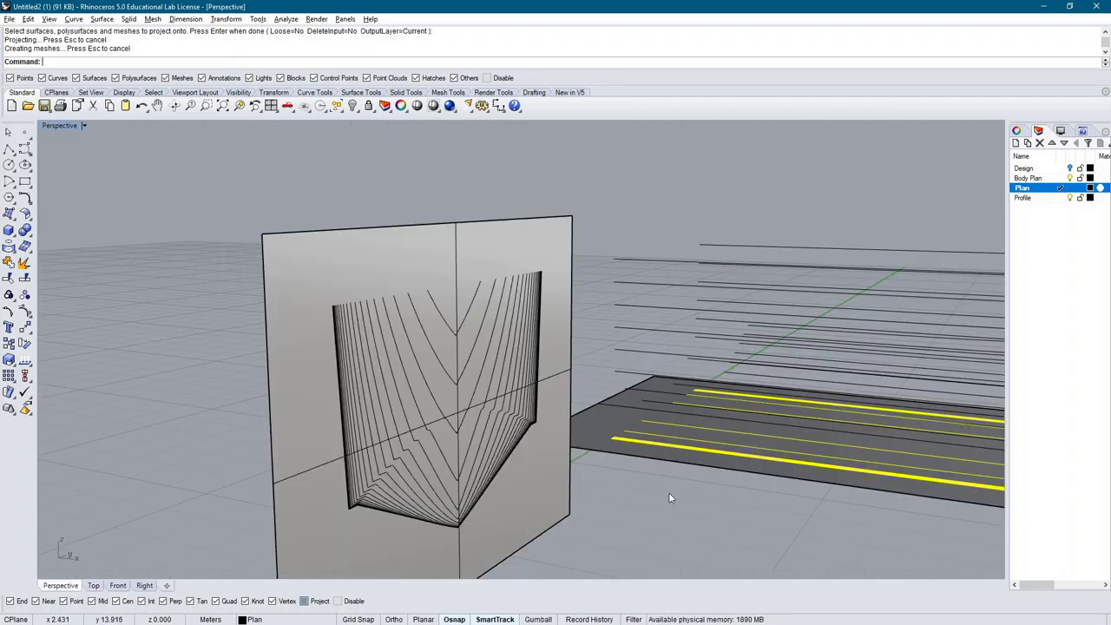
scroll(607, 451, "down", 3)
scroll(464, 395, "down", 3)
right_click_drag(665, 390, 767, 464)
scroll(658, 329, "up", 5)
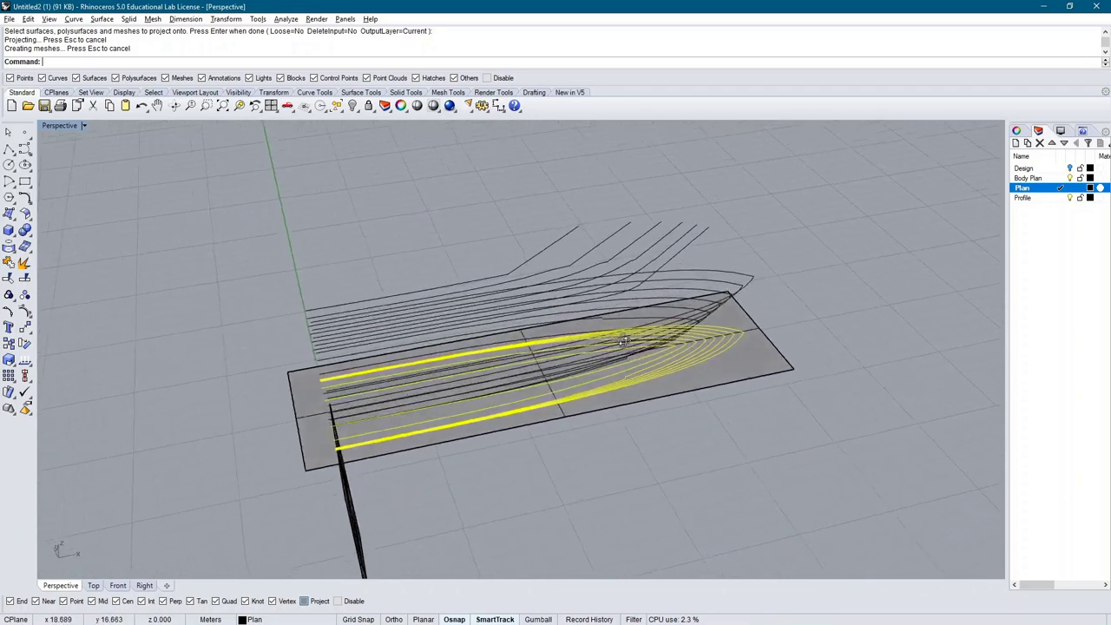
scroll(193, 322, "down", 5)
right_click_drag(347, 330, 443, 326)
scroll(443, 325, "up", 3)
right_click_drag(521, 323, 504, 330)
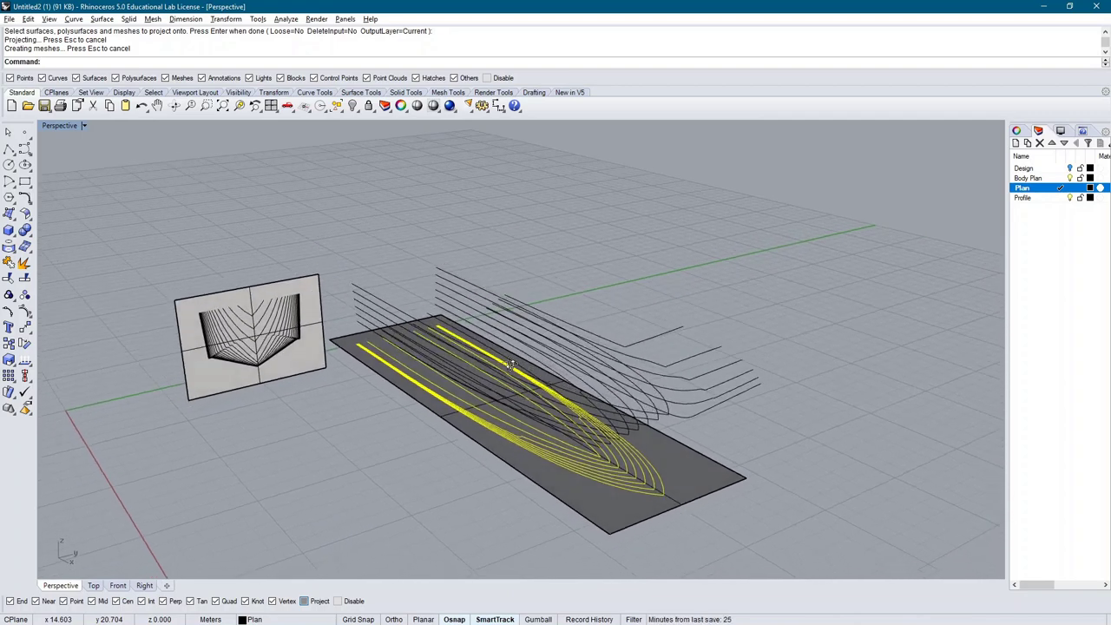
scroll(504, 329, "down", 2)
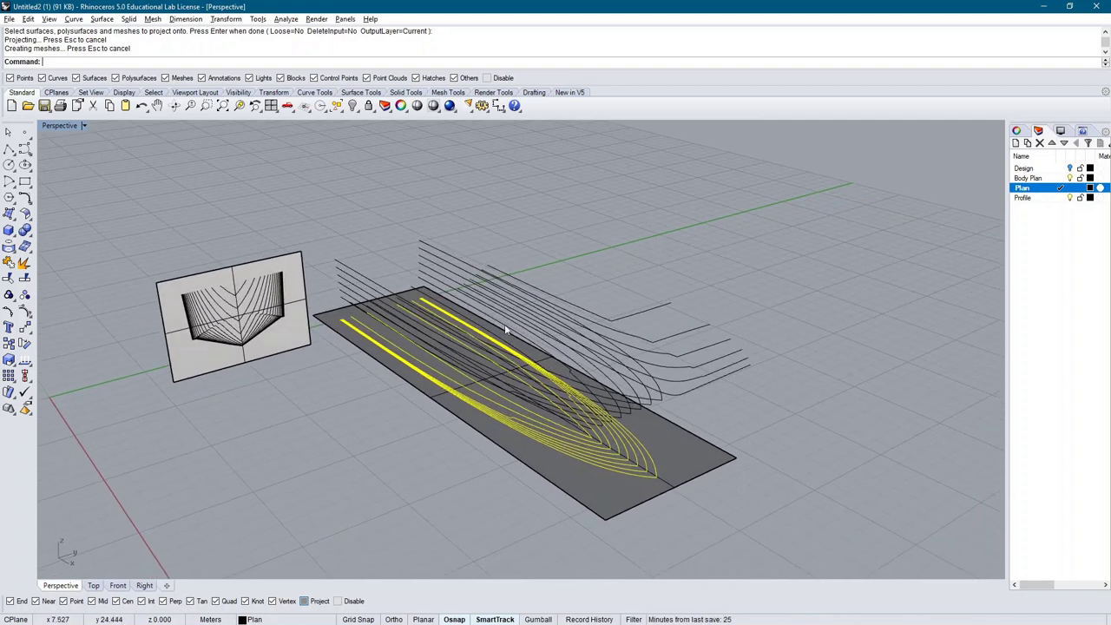
left_click(387, 250)
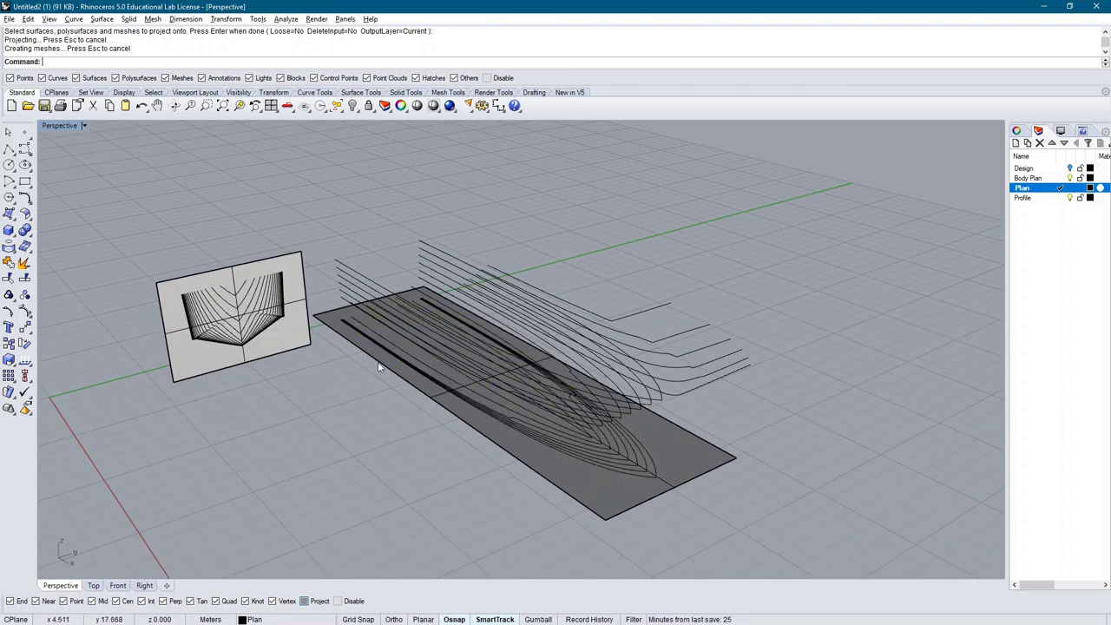
left_click(119, 586)
left_click(144, 586)
scroll(434, 329, "up", 2)
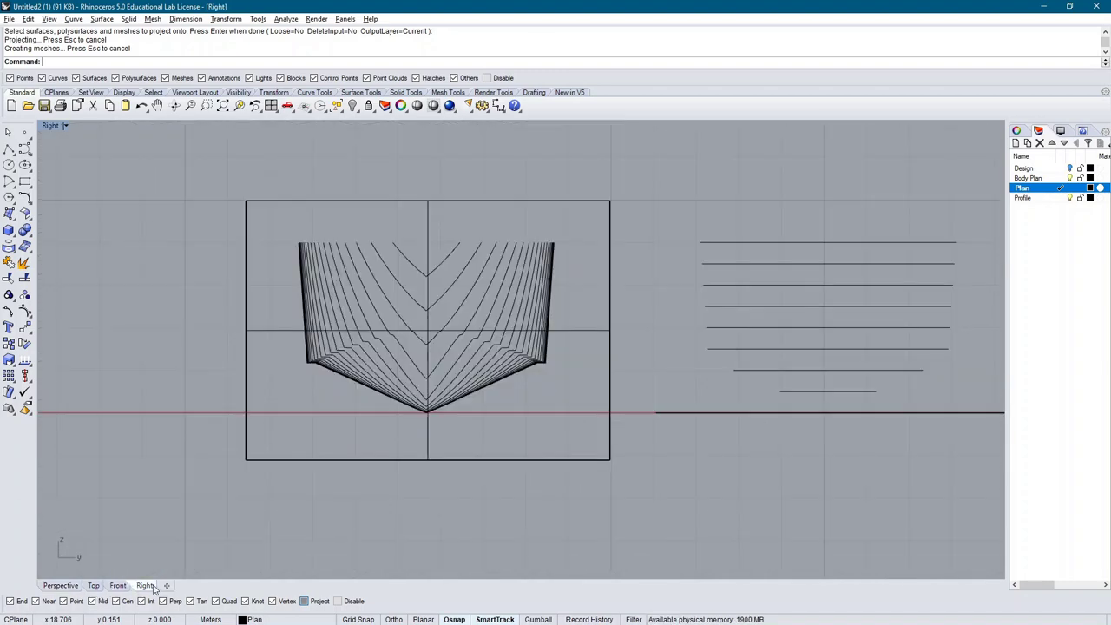
Delete the original plan curves above their projection plane in the Right view and check the remaining curves in the Perspective view
scroll(484, 411, "down", 4)
left_click_drag(490, 295, 677, 430)
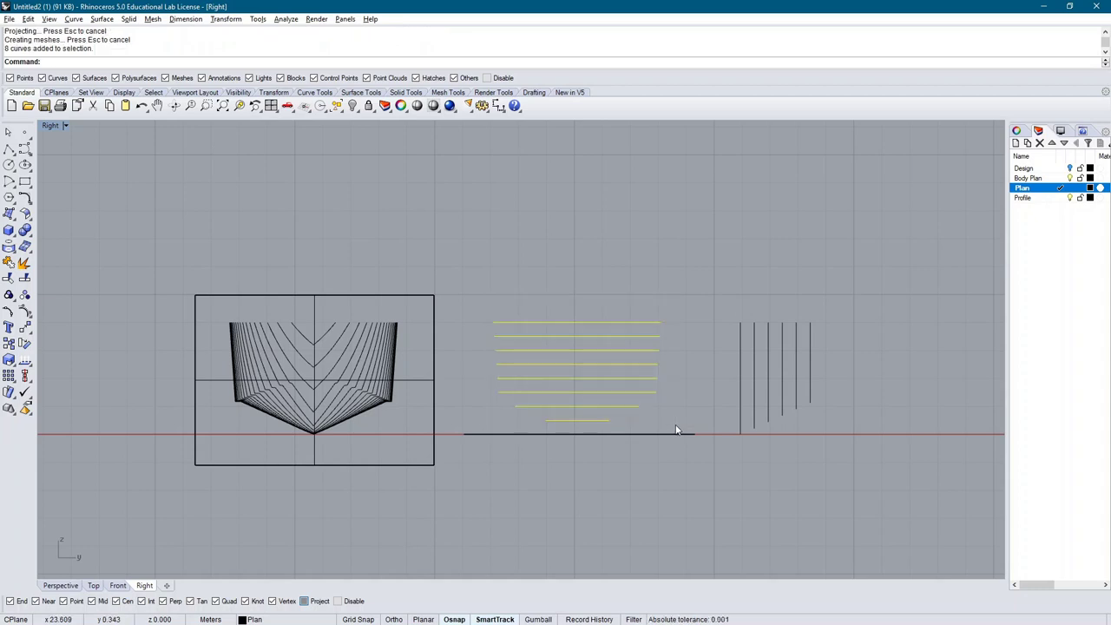
key("Delete")
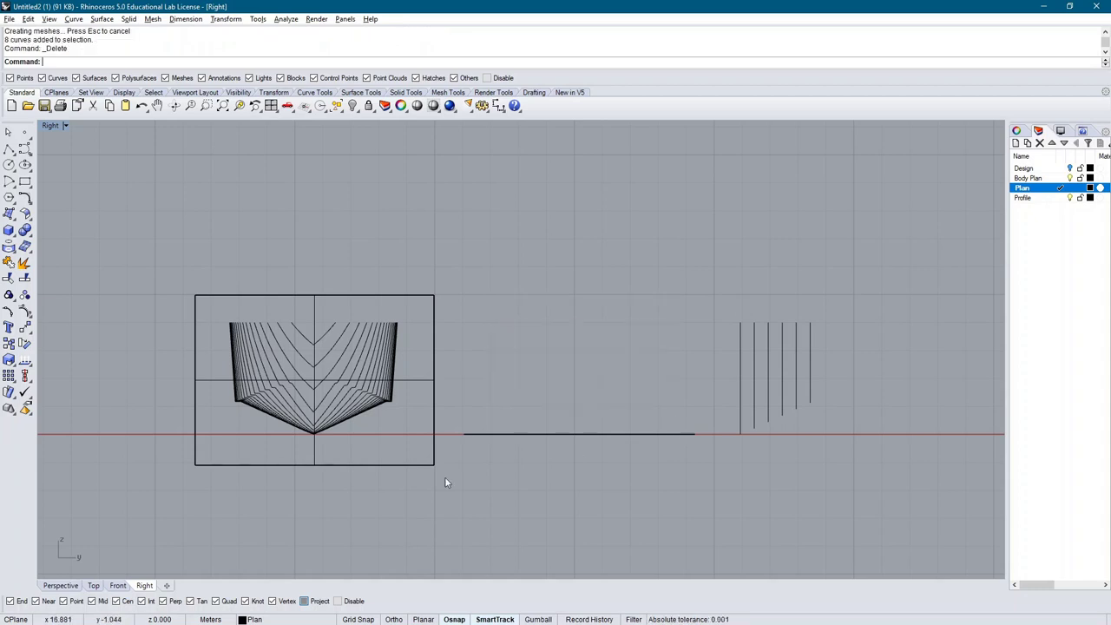
left_click(74, 585)
right_click_drag(409, 413, 385, 379)
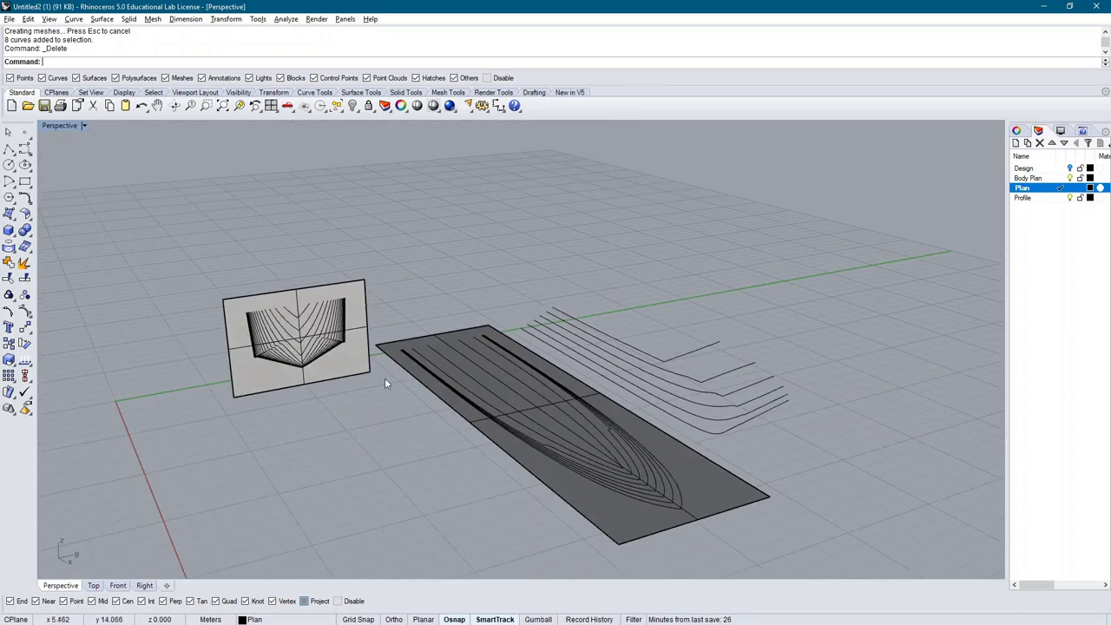
right_click_drag(570, 408, 682, 432)
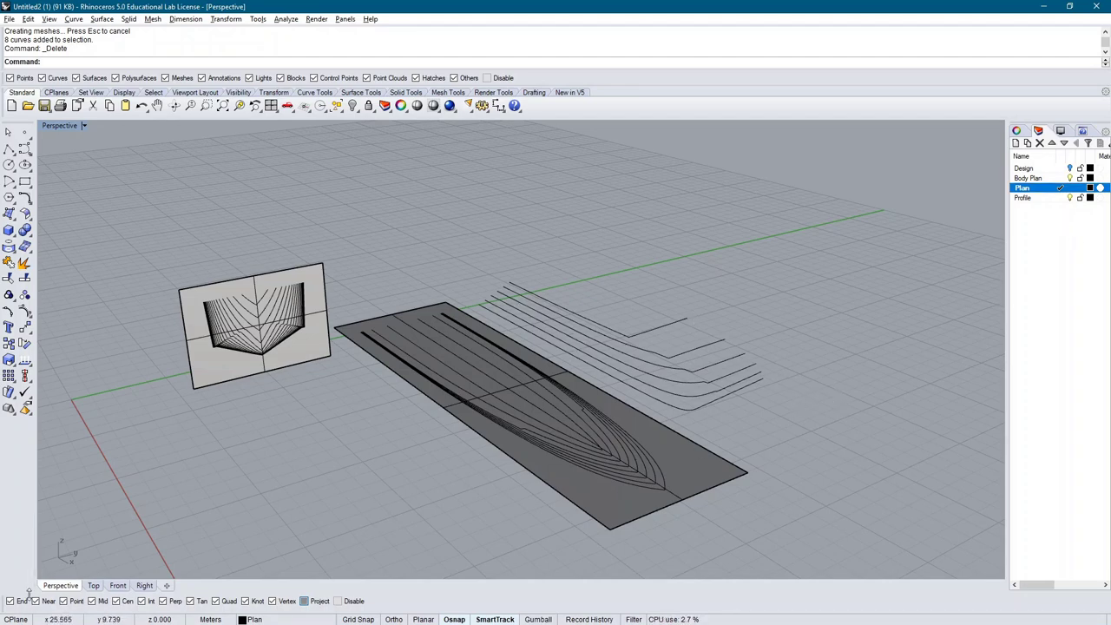
Make Profile the current layer in the Front view and turn off the Body Plan and Plan layers
left_click(118, 586)
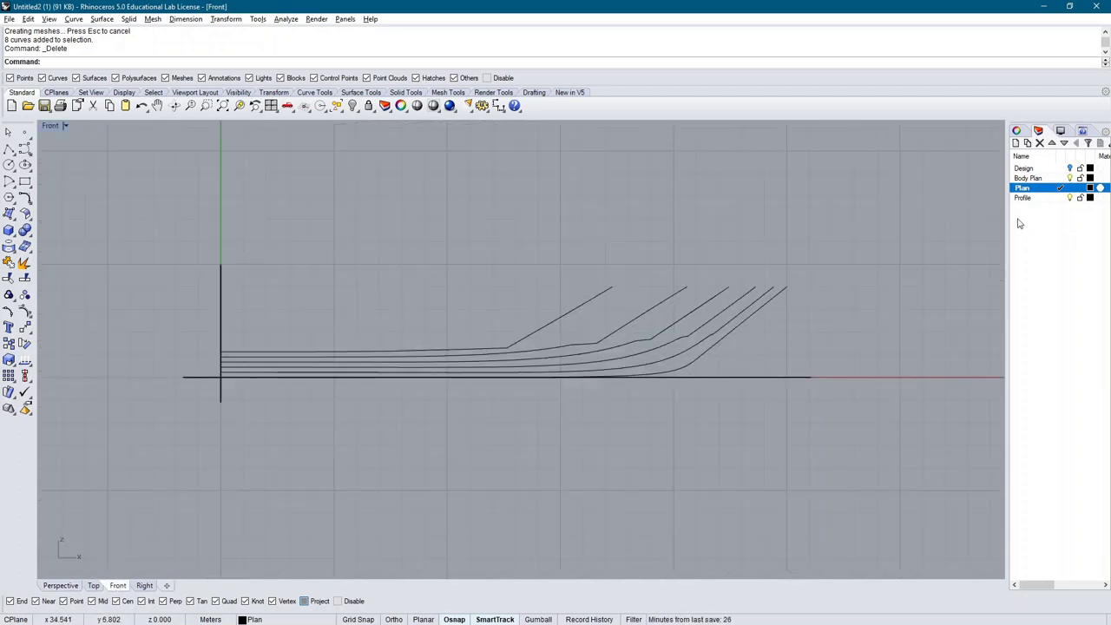
left_click(1058, 200)
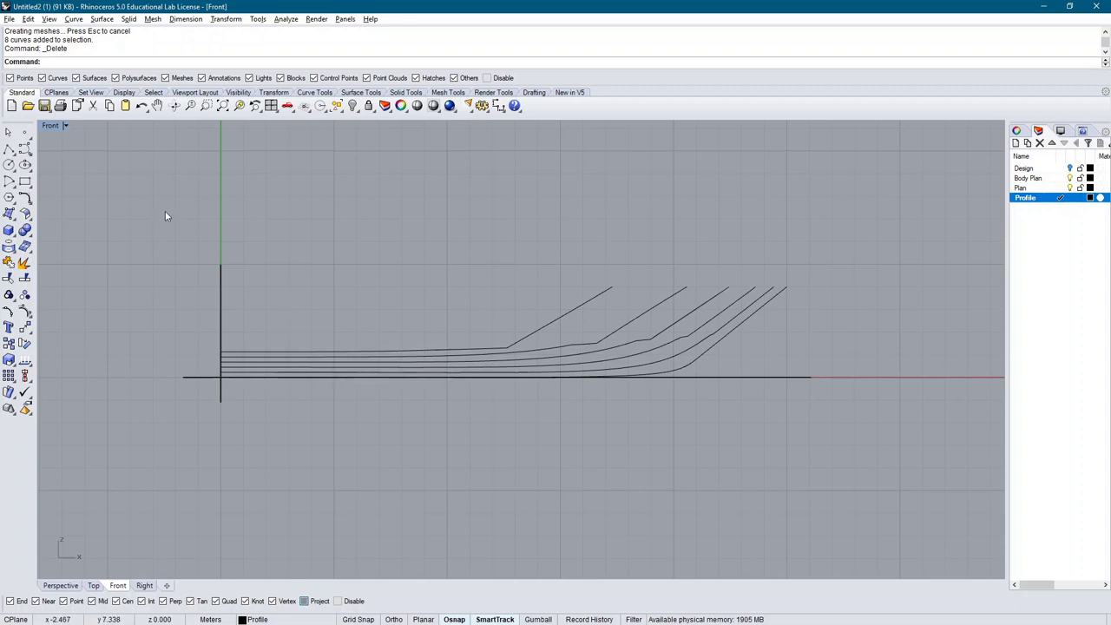
left_click_drag(161, 215, 868, 449)
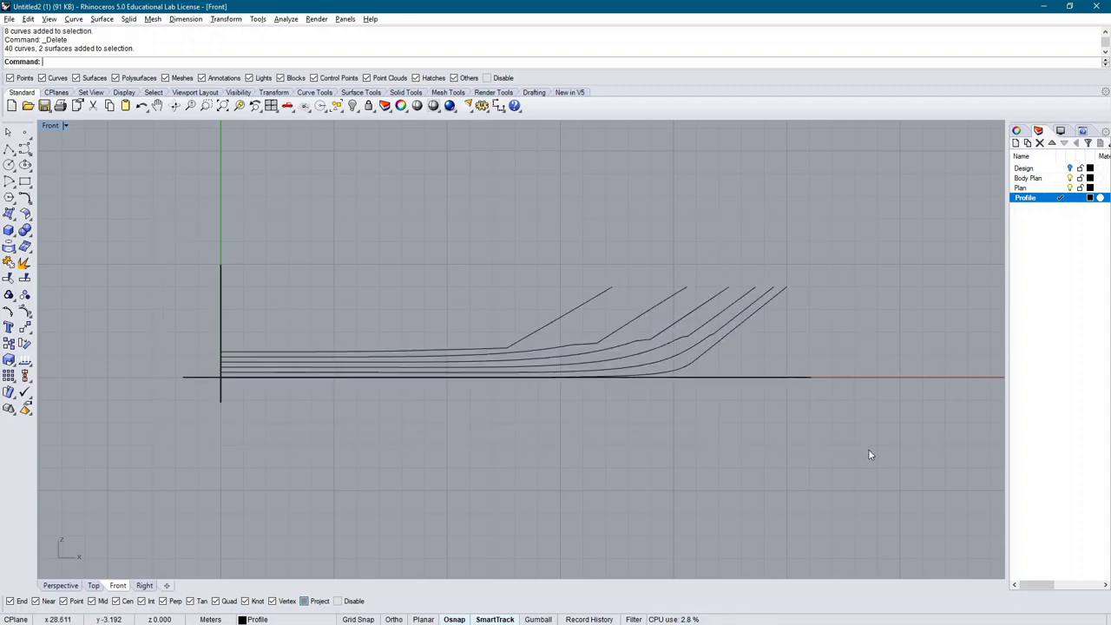
left_click(799, 378)
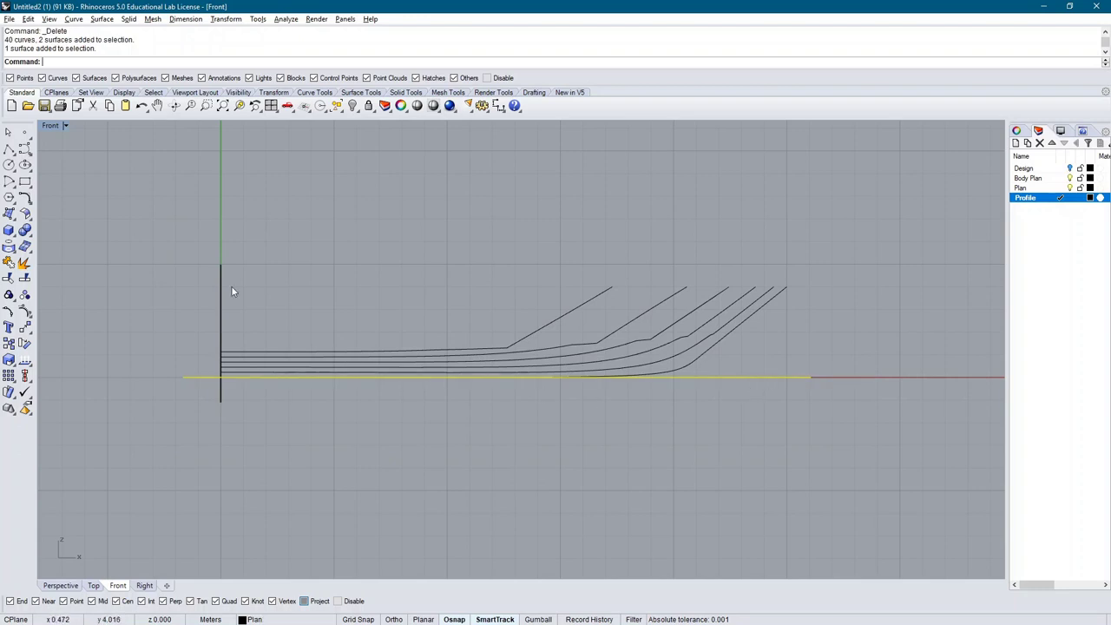
key("Escape")
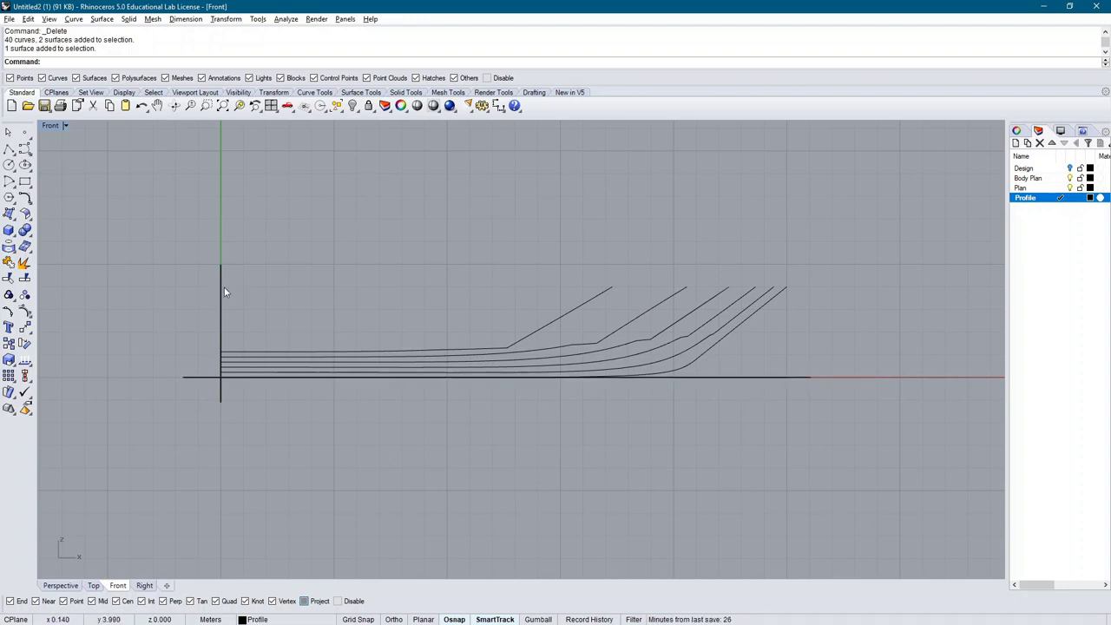
left_click(1070, 178)
left_click(1071, 187)
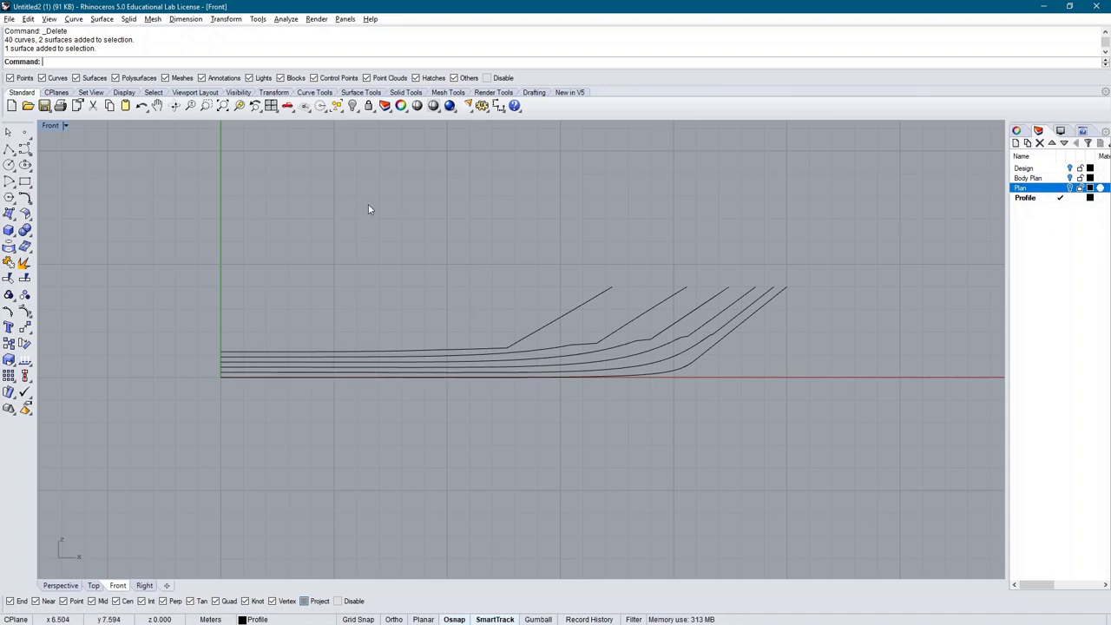
Draw a rectangular plane in the Front view enclosing all the profile curves with a margin
type("plane")
key("Return")
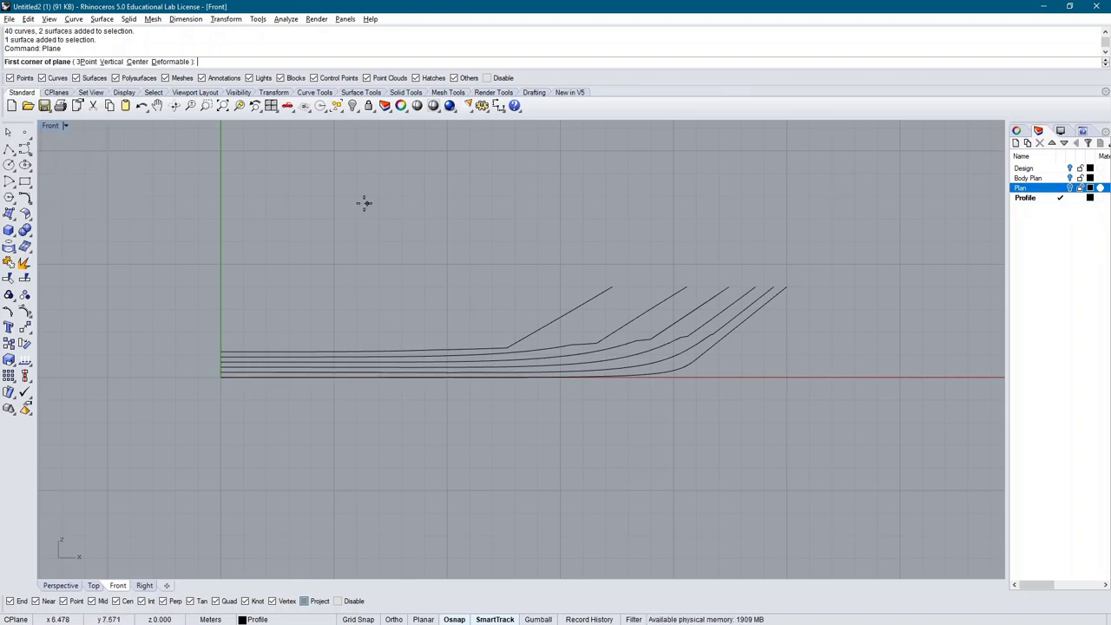
left_click(177, 210)
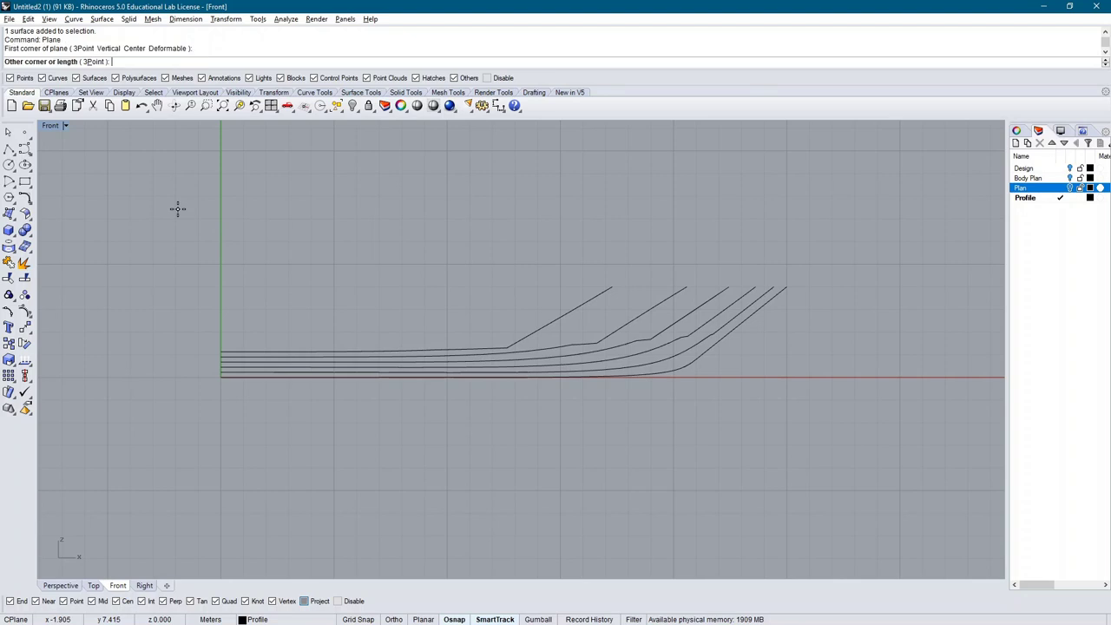
left_click(849, 434)
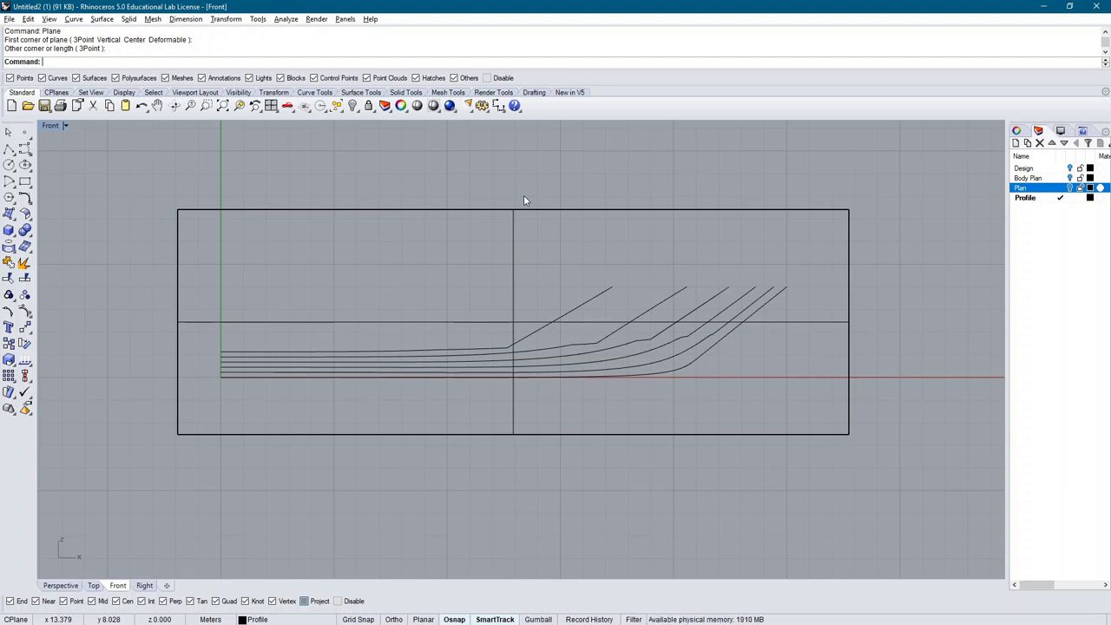
Project all the profile curves onto their rectangular plane from the Front view, keeping the input curves and using the current layer for output
type("Project")
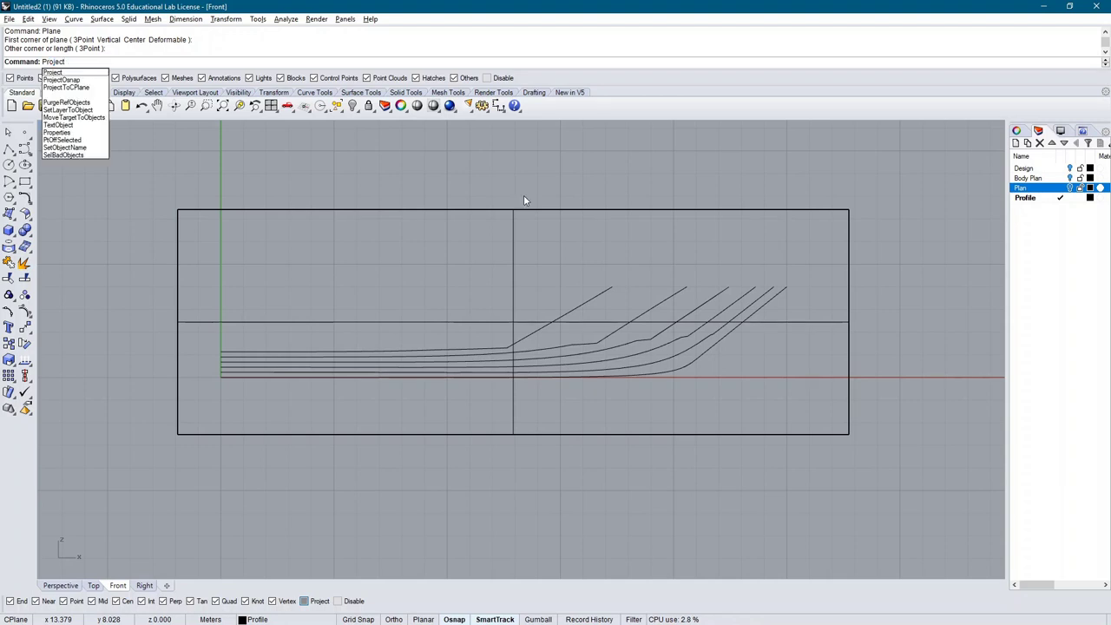
key("Return")
left_click_drag(143, 270, 823, 408)
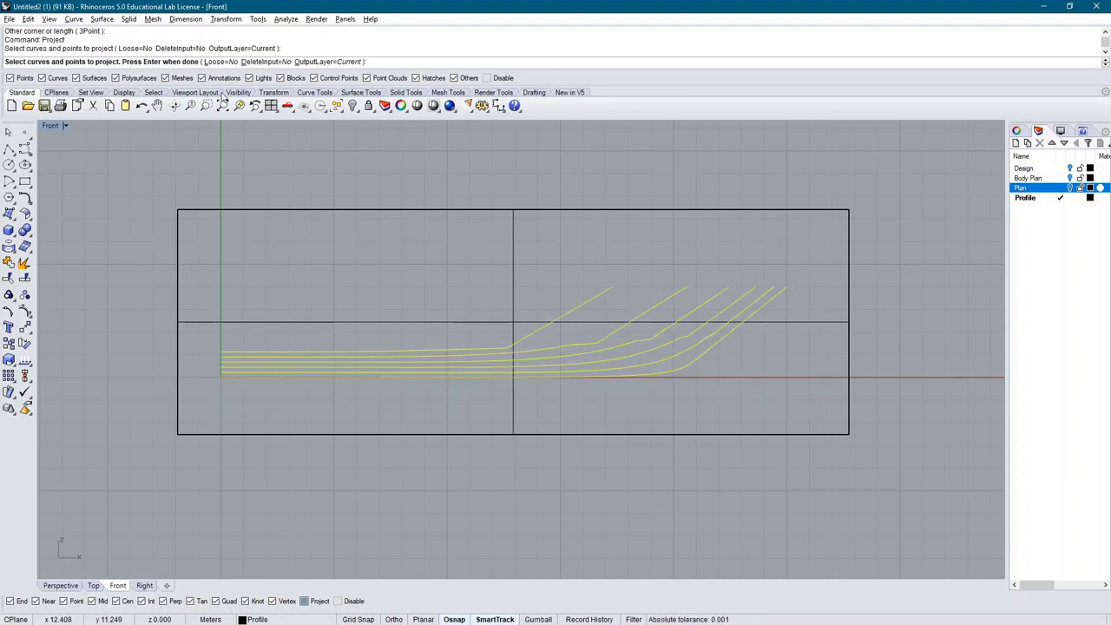
key("Return")
left_click(241, 210)
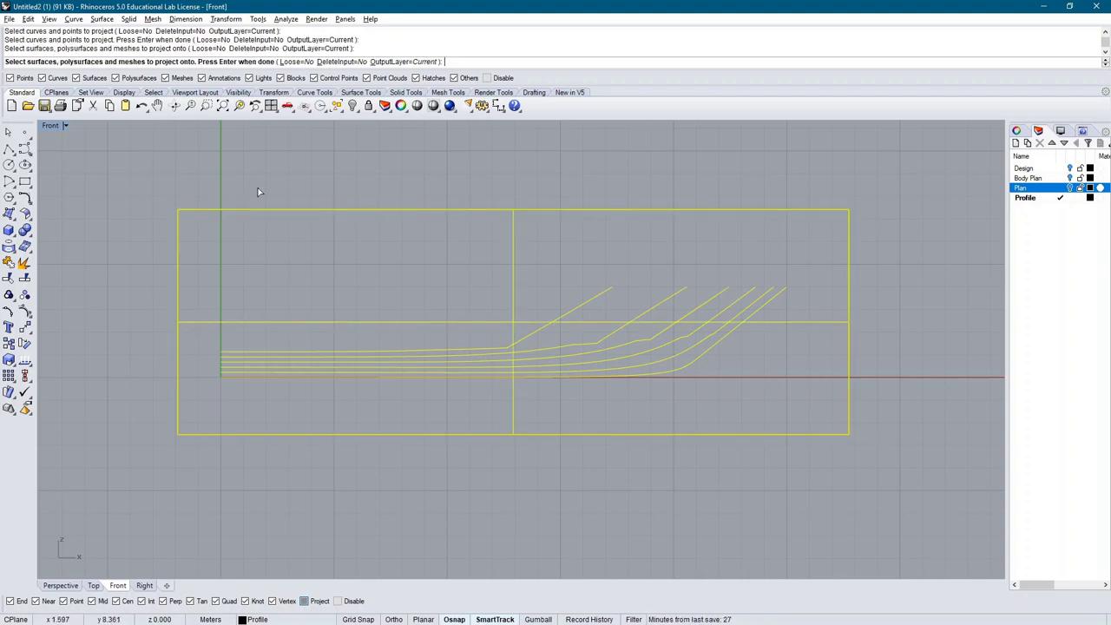
key("Return")
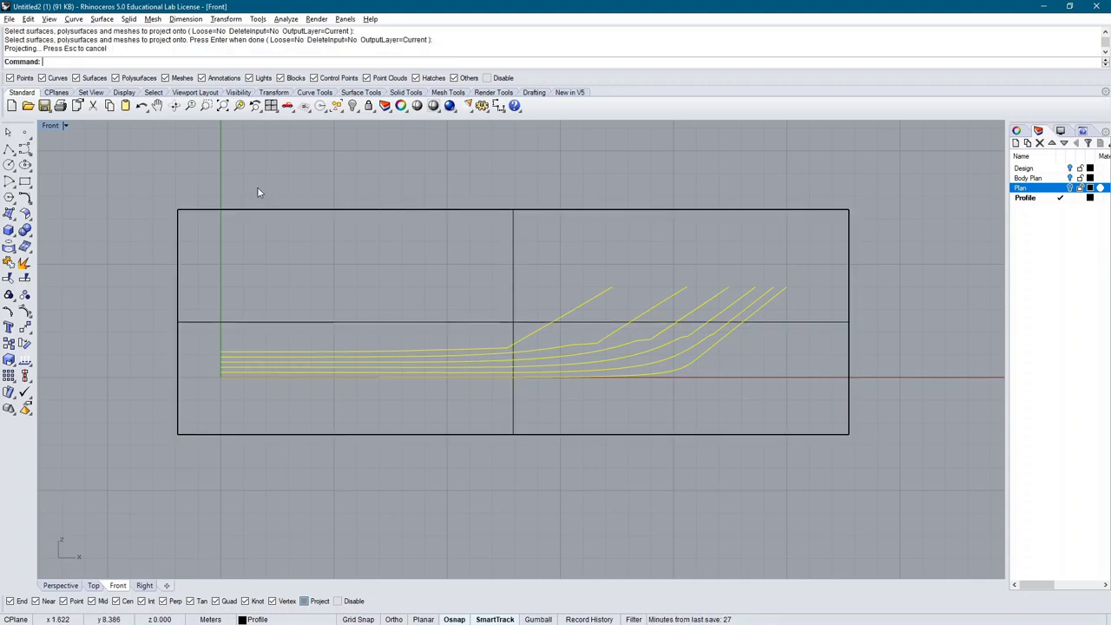
Clear the selection and delete the original profile curves away from the plane in the Perspective view
left_click(61, 585)
right_click_drag(221, 538, 329, 420)
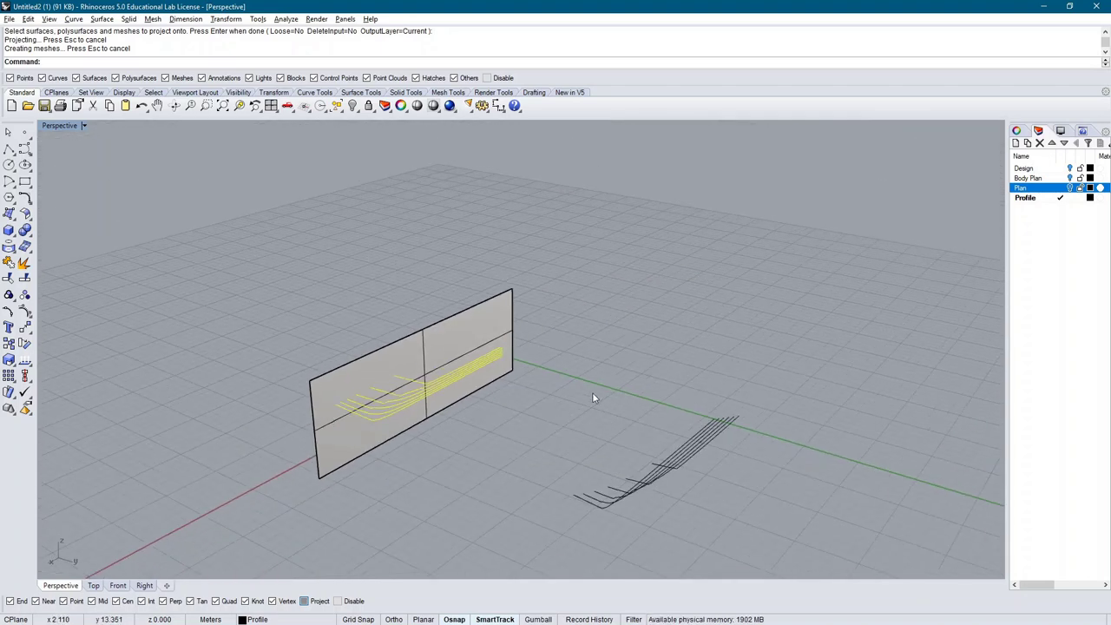
key("Escape")
right_click_drag(746, 454, 816, 525)
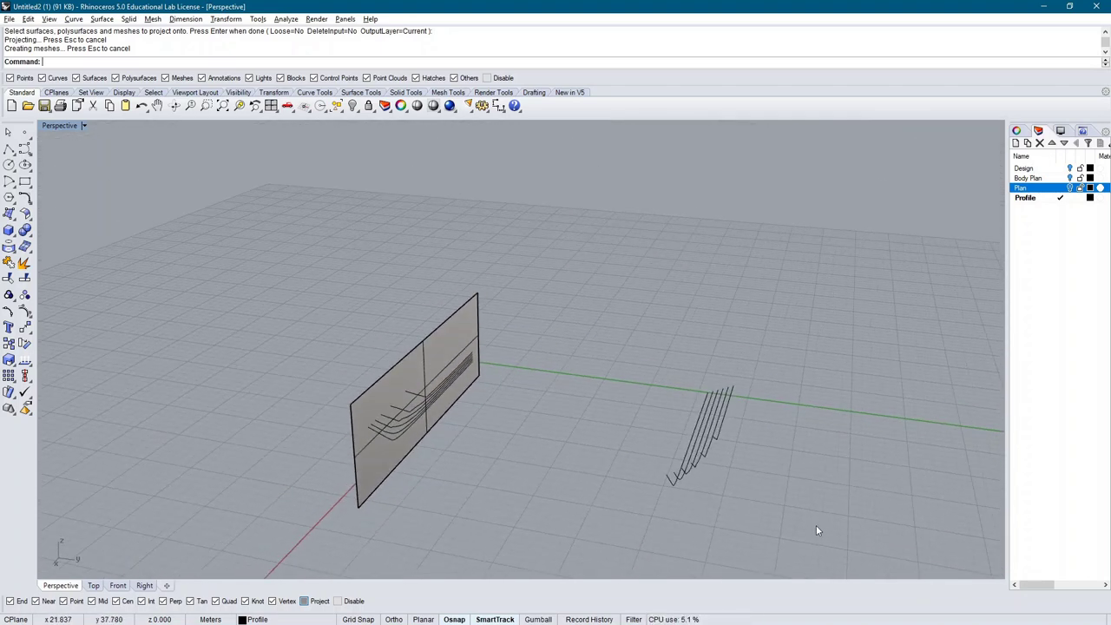
left_click_drag(816, 525, 624, 369)
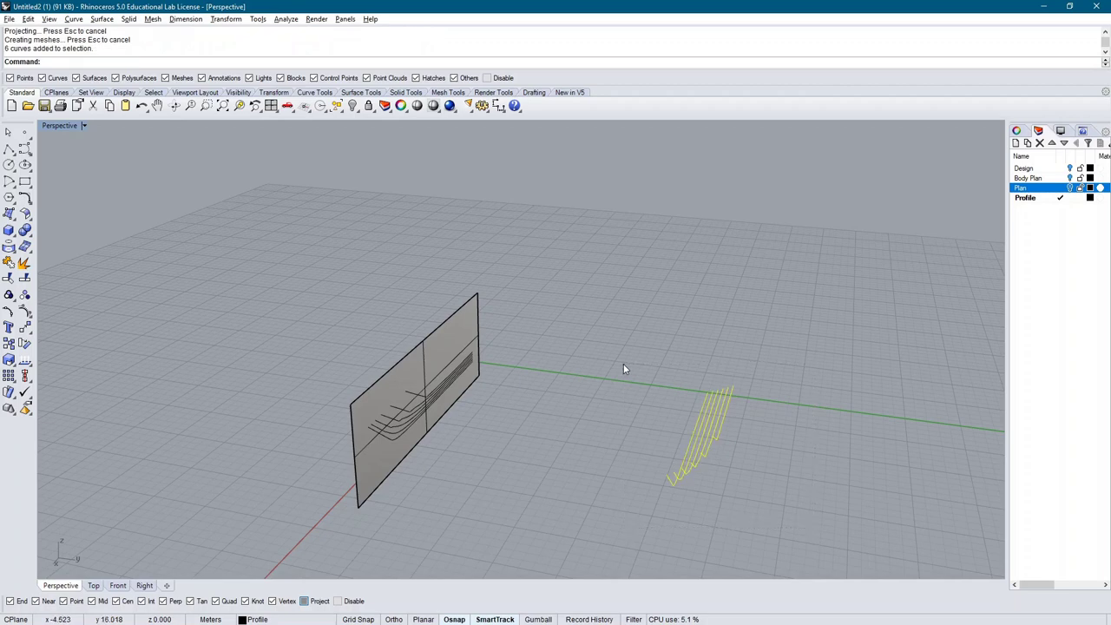
key("Delete")
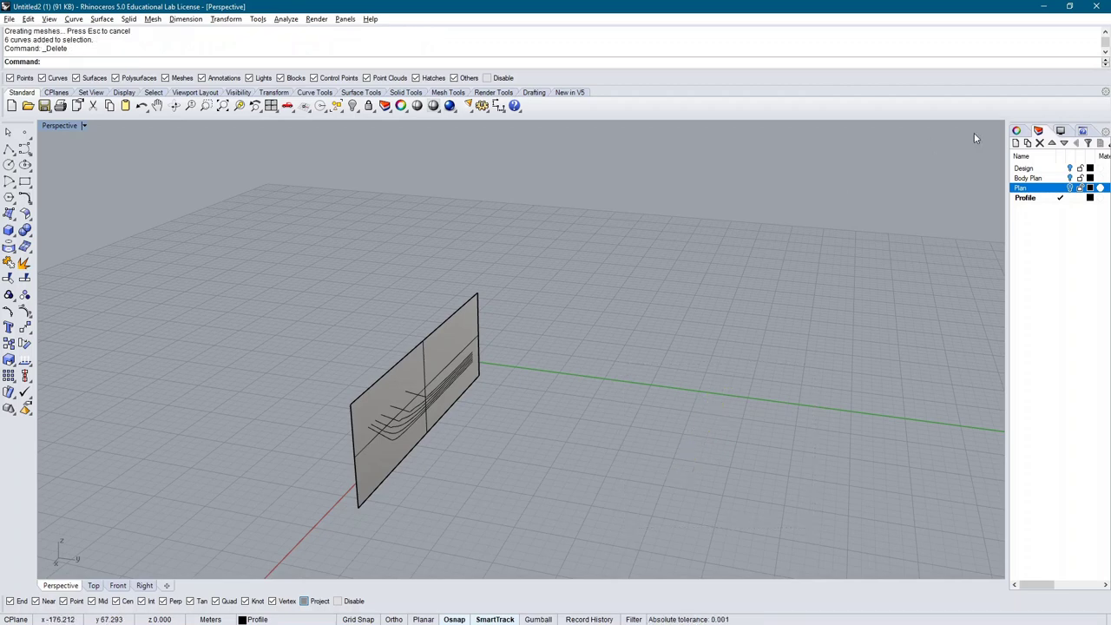
Turn the Body Plan and Plan layers back on and inspect the three projection planes in the Perspective and Top views
left_click(1070, 178)
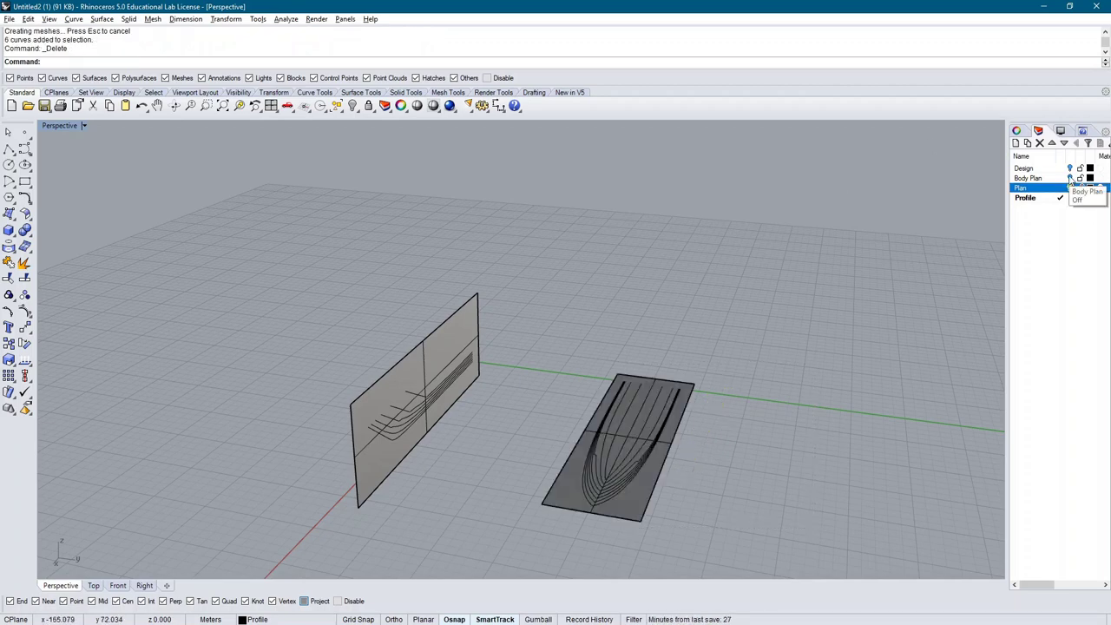
left_click(1070, 178)
right_click_drag(716, 265, 713, 389)
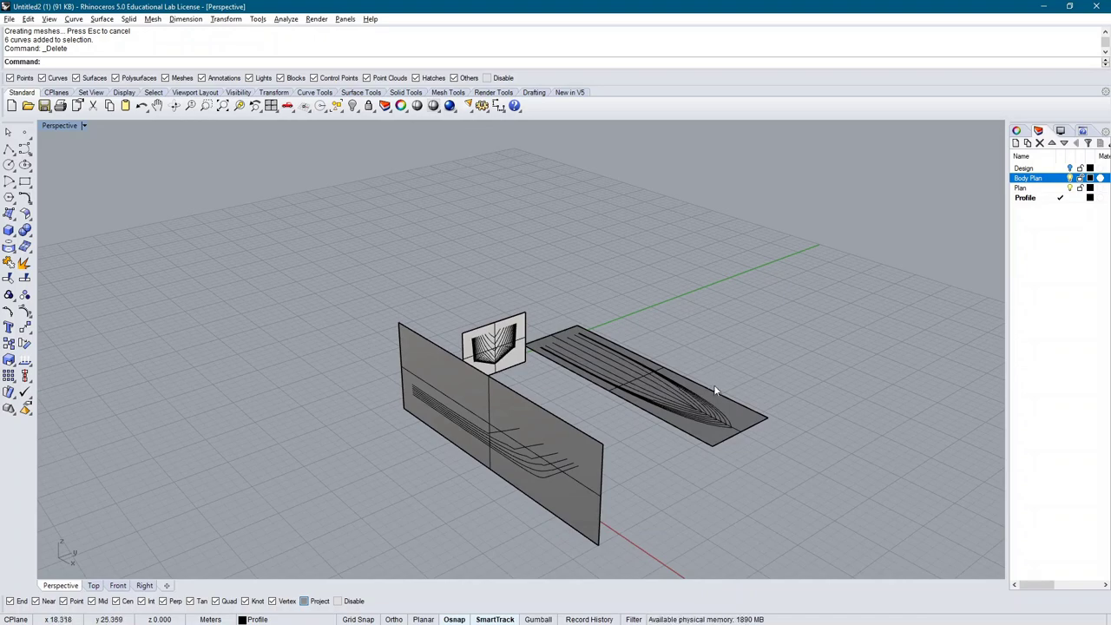
right_click_drag(656, 363, 725, 380)
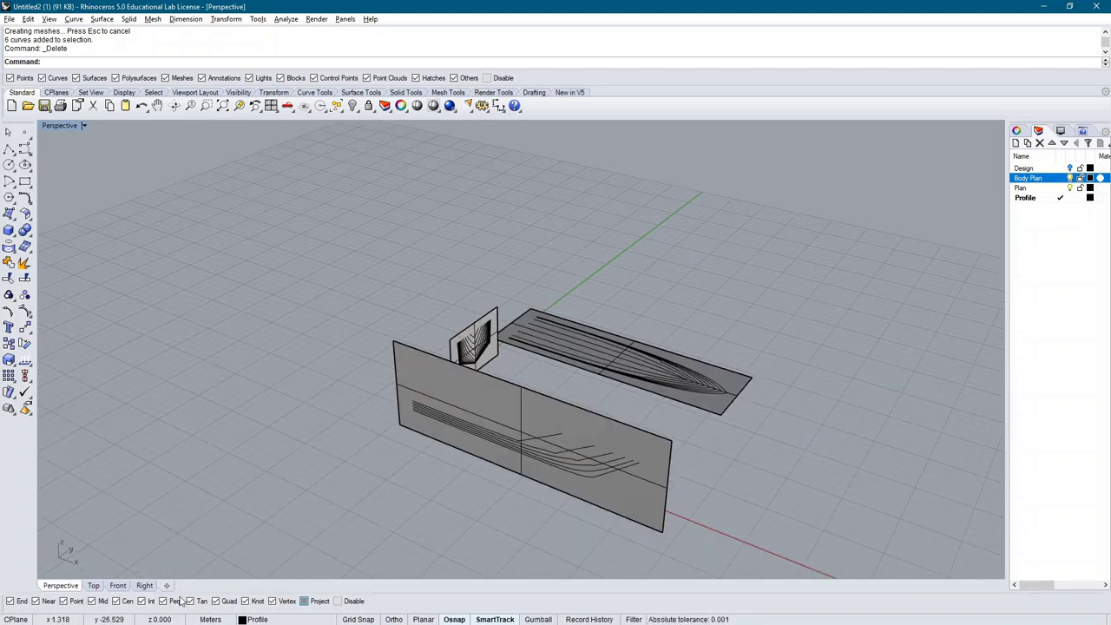
left_click(93, 586)
scroll(403, 258, "down", 5)
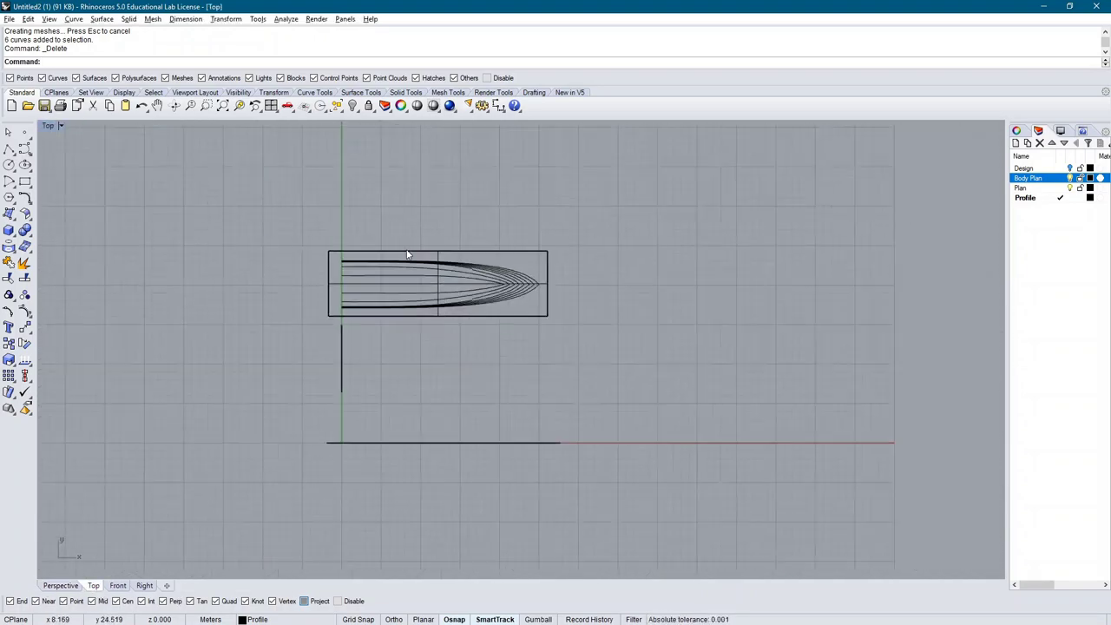
scroll(369, 262, "up", 2)
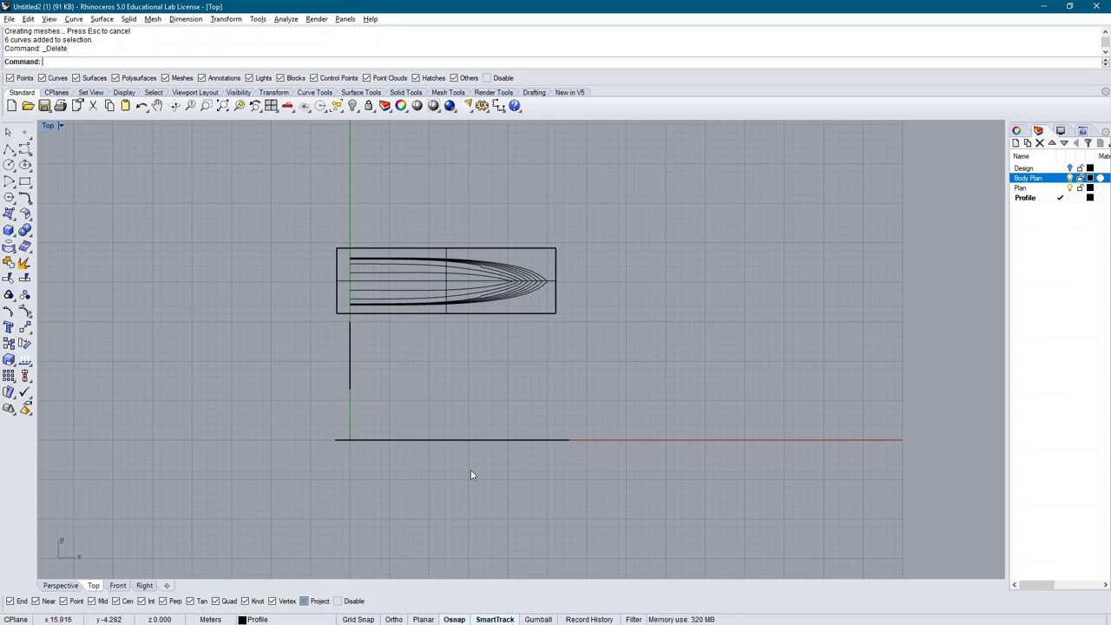
scroll(344, 337, "up", 2)
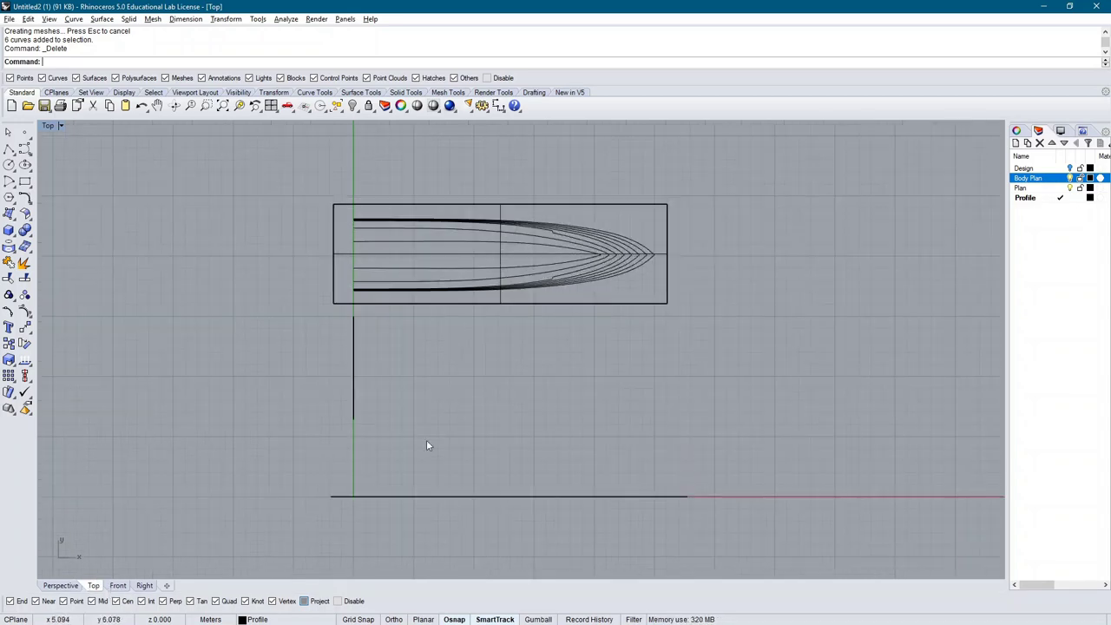
Select the profile plane with its projected curves in the Right view and check the selection in the Perspective view
left_click(118, 586)
left_click(144, 586)
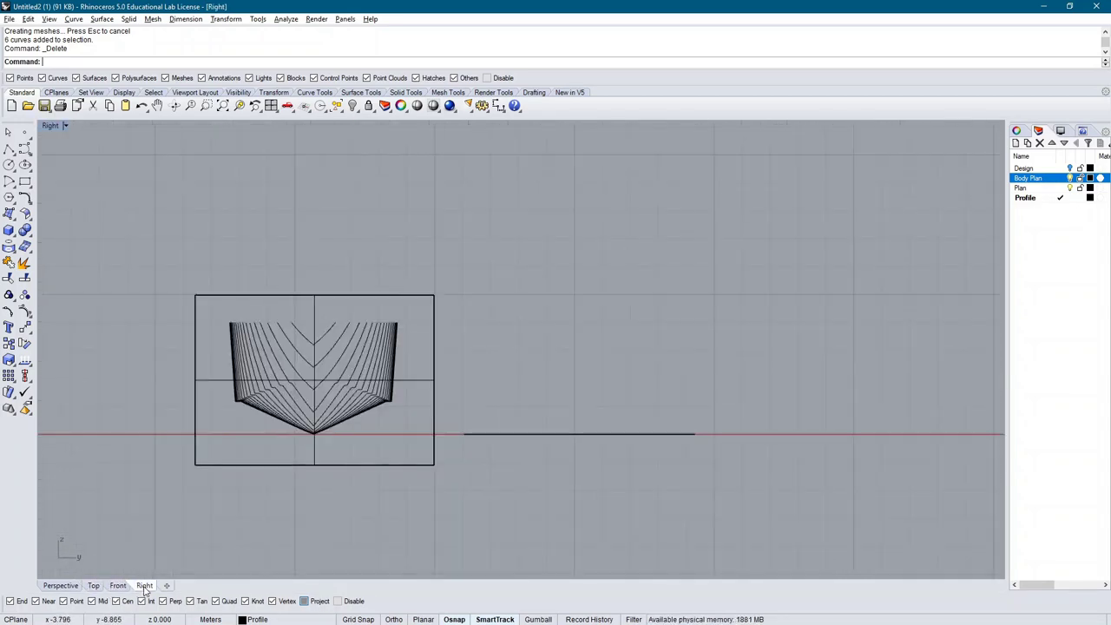
scroll(499, 350, "down", 4)
left_click_drag(363, 286, 404, 412)
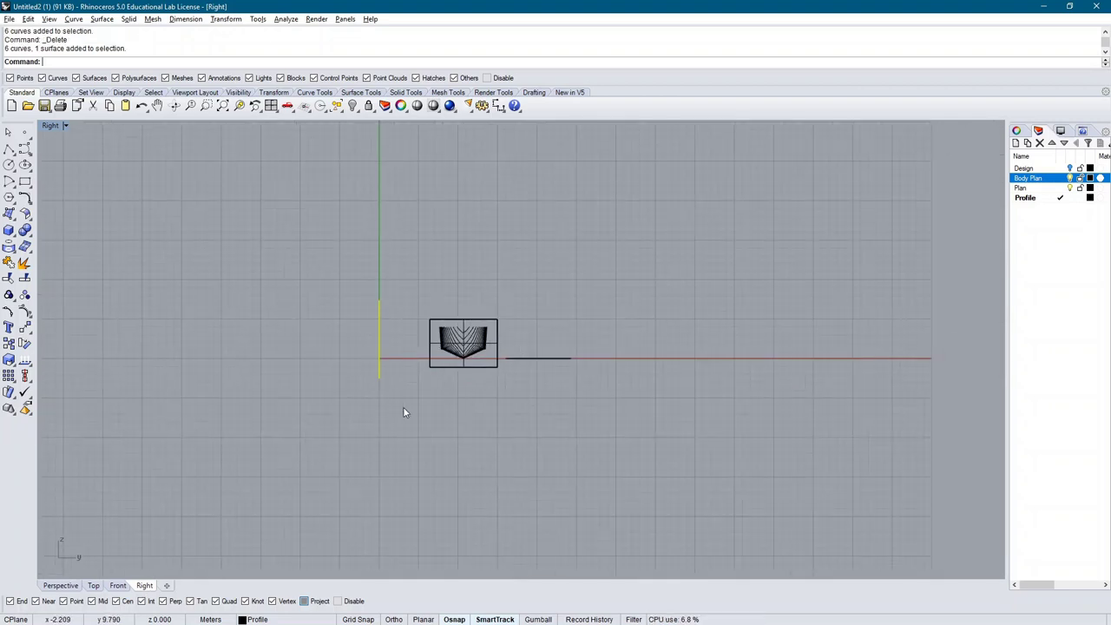
left_click(75, 587)
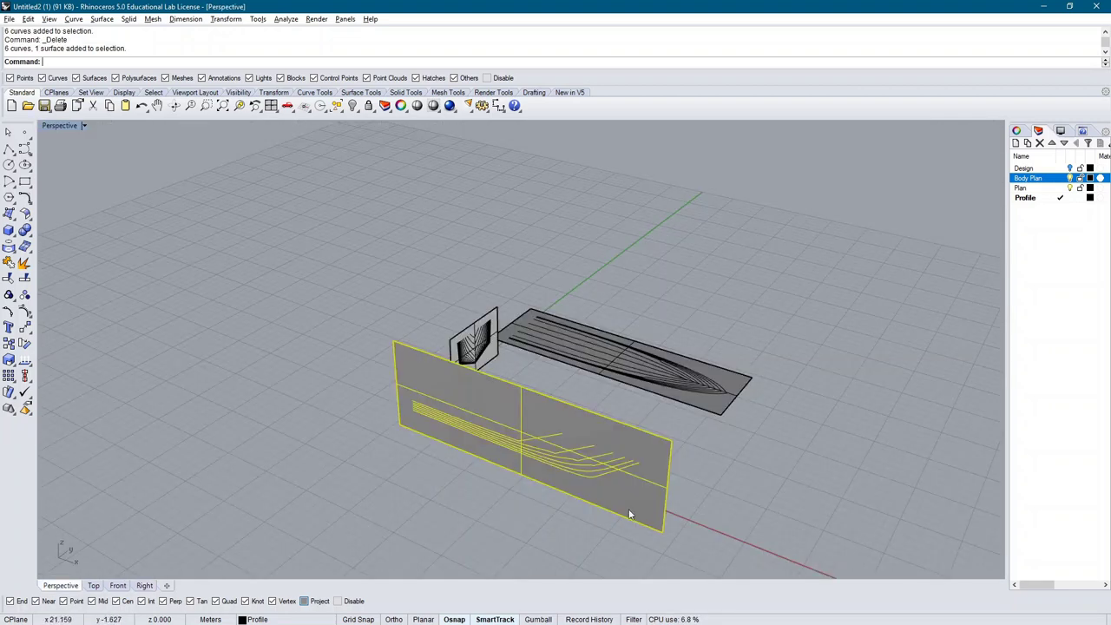
scroll(364, 286, "down", 3)
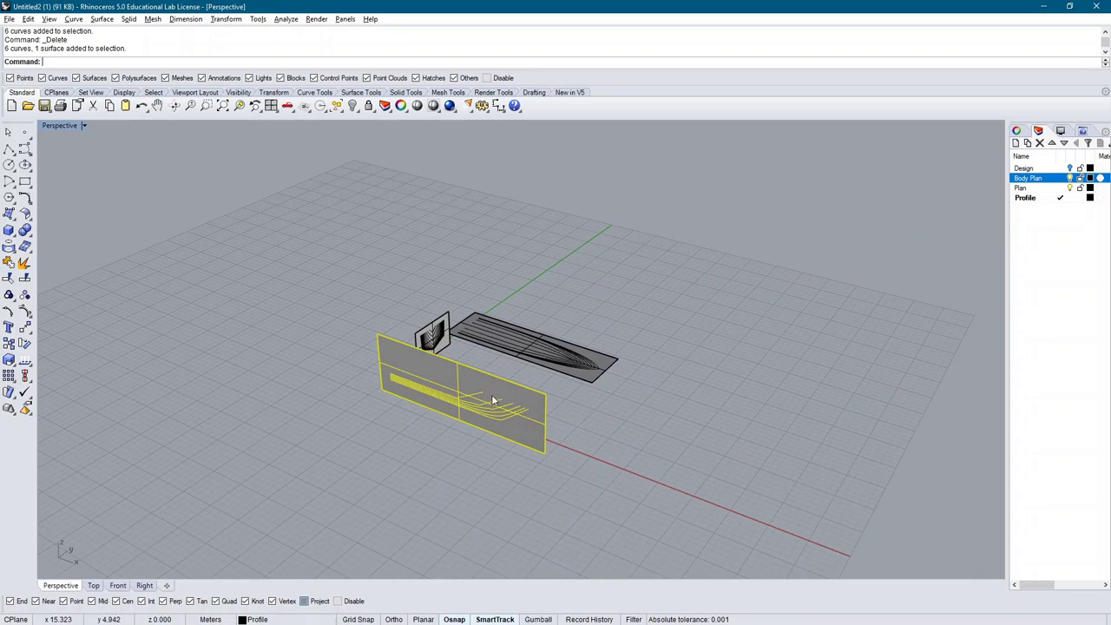
right_click_drag(520, 411, 430, 377)
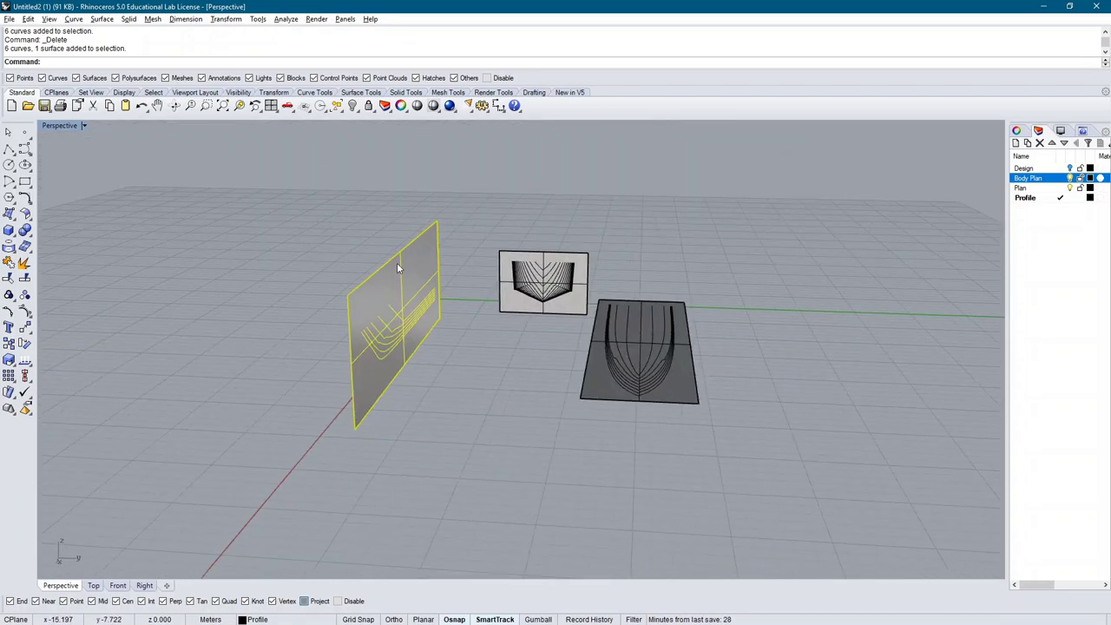
Rotate the selected profile plane and its curves 270 degrees about the plane's lower end in the Right view, then check the layout in the Top view
left_click(144, 585)
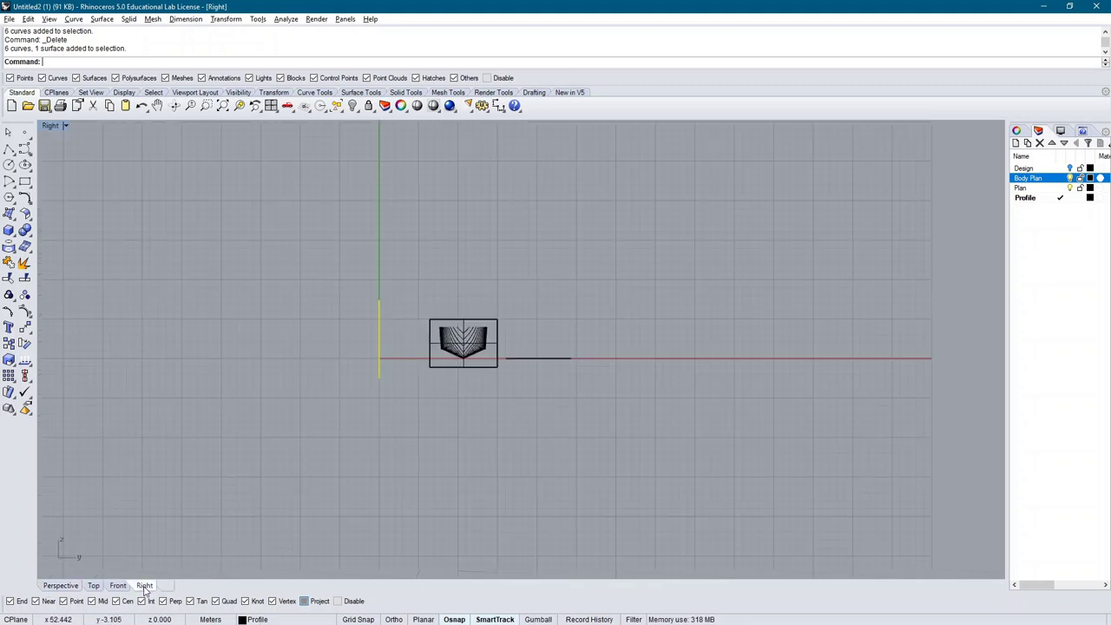
scroll(337, 354, "up", 4)
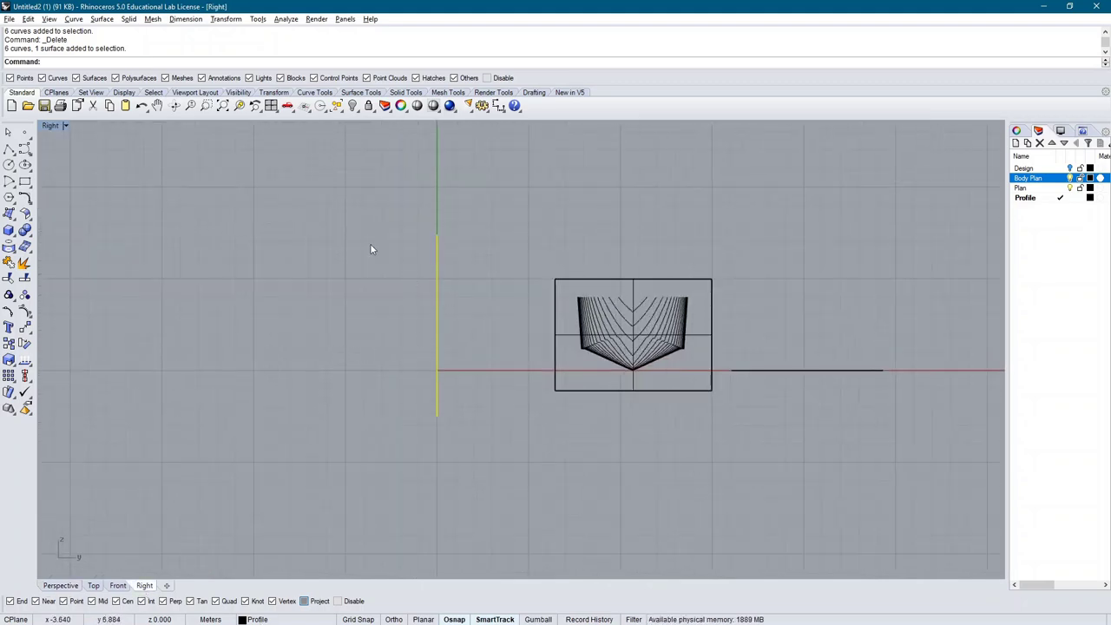
type("ro")
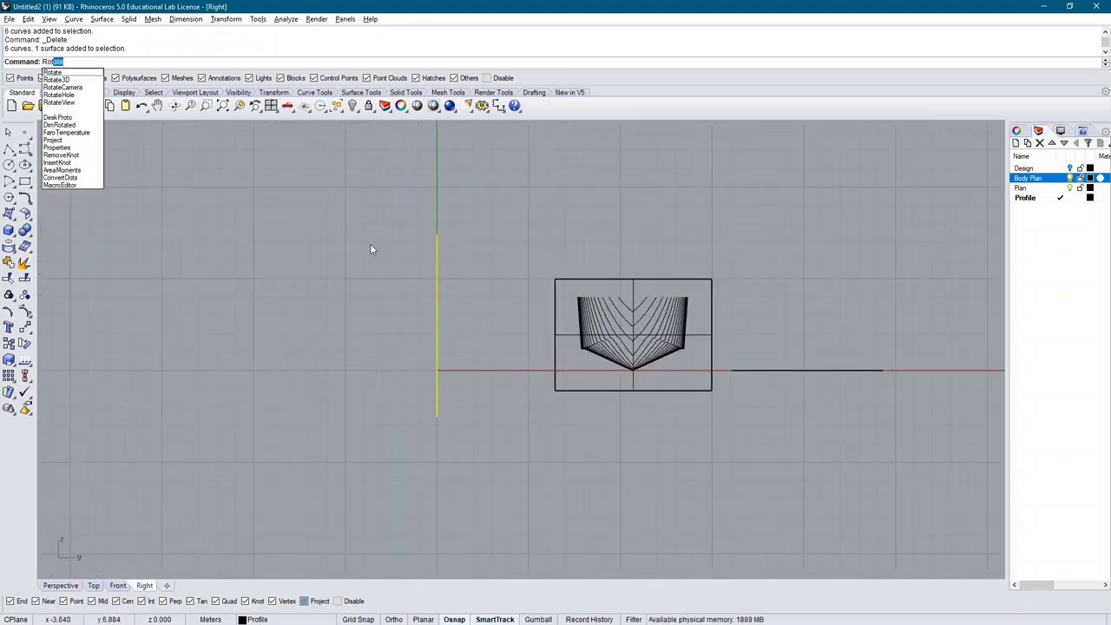
type("tate")
key("Return")
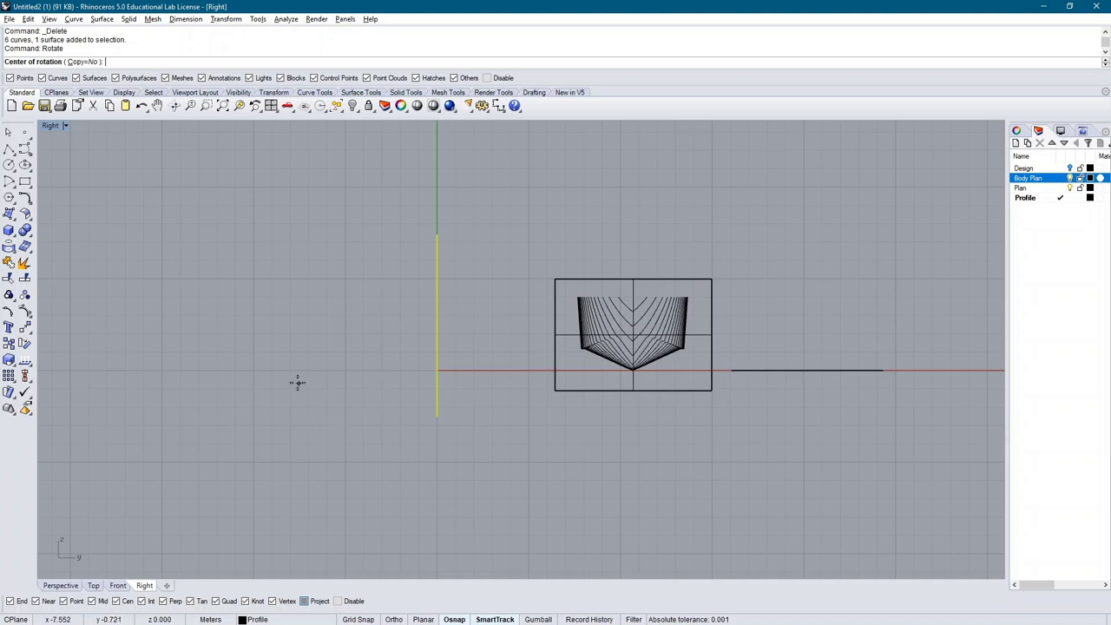
scroll(296, 383, "down", 2)
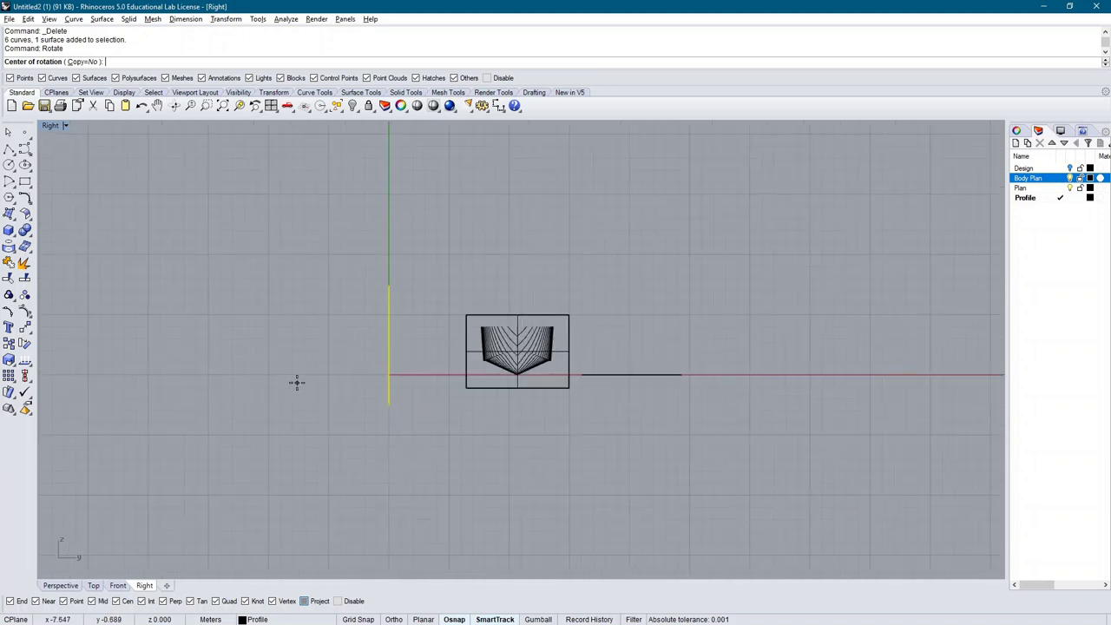
left_click(388, 404)
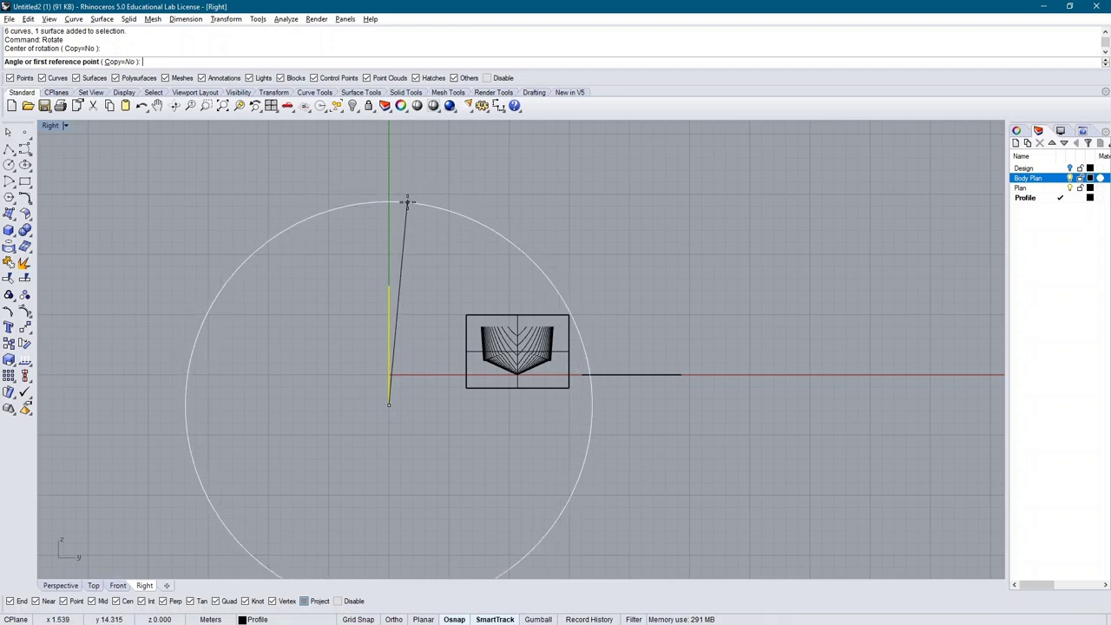
key("F8")
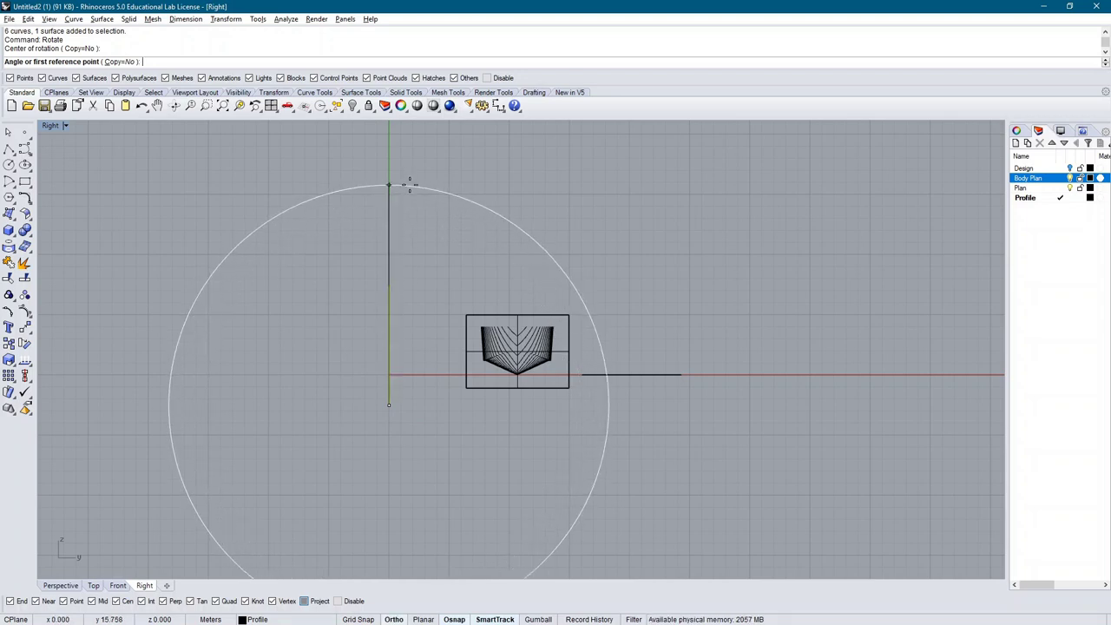
left_click(395, 185)
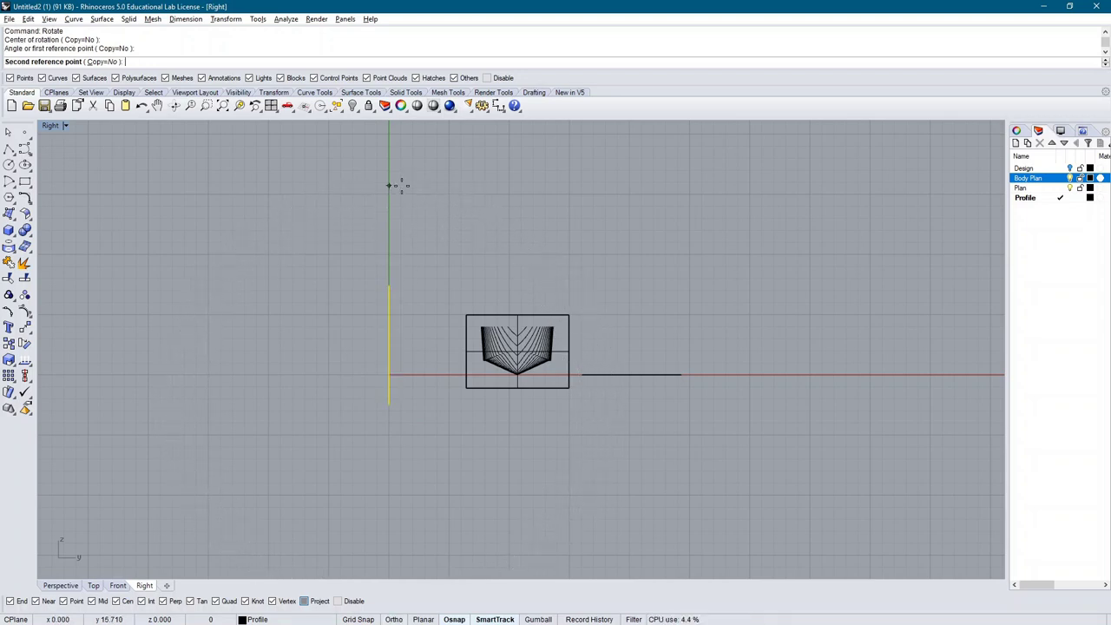
key("F8")
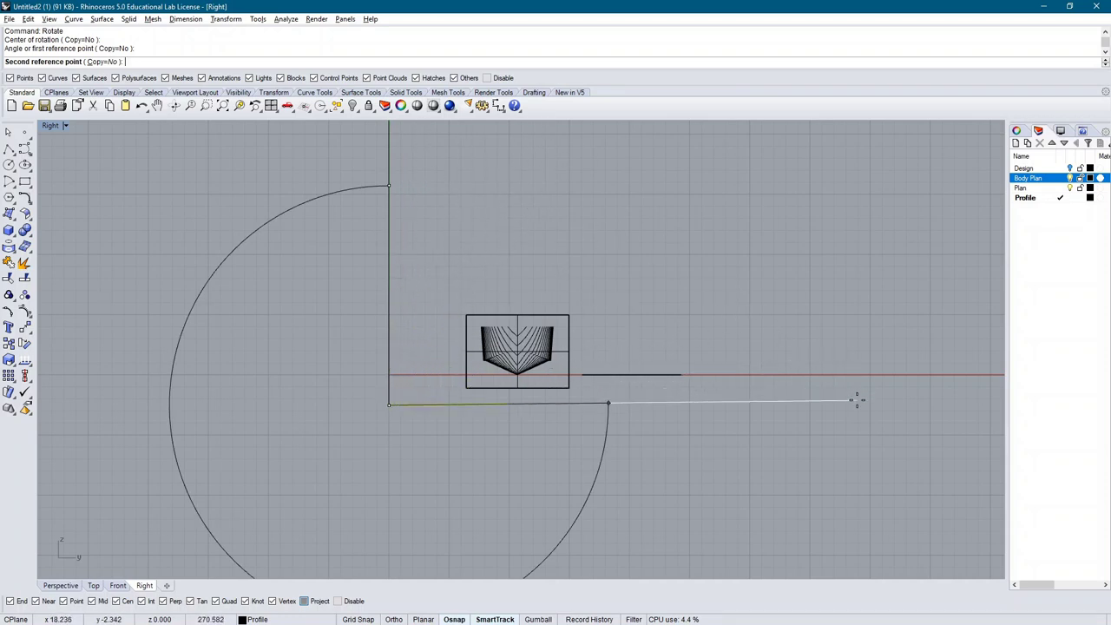
key("F8")
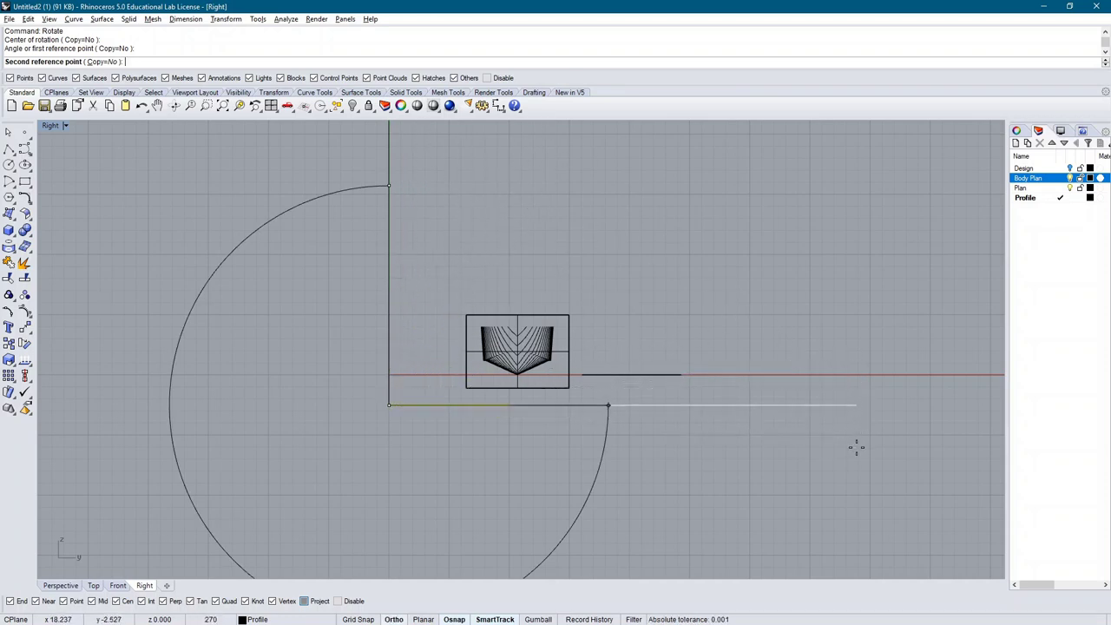
left_click(837, 440)
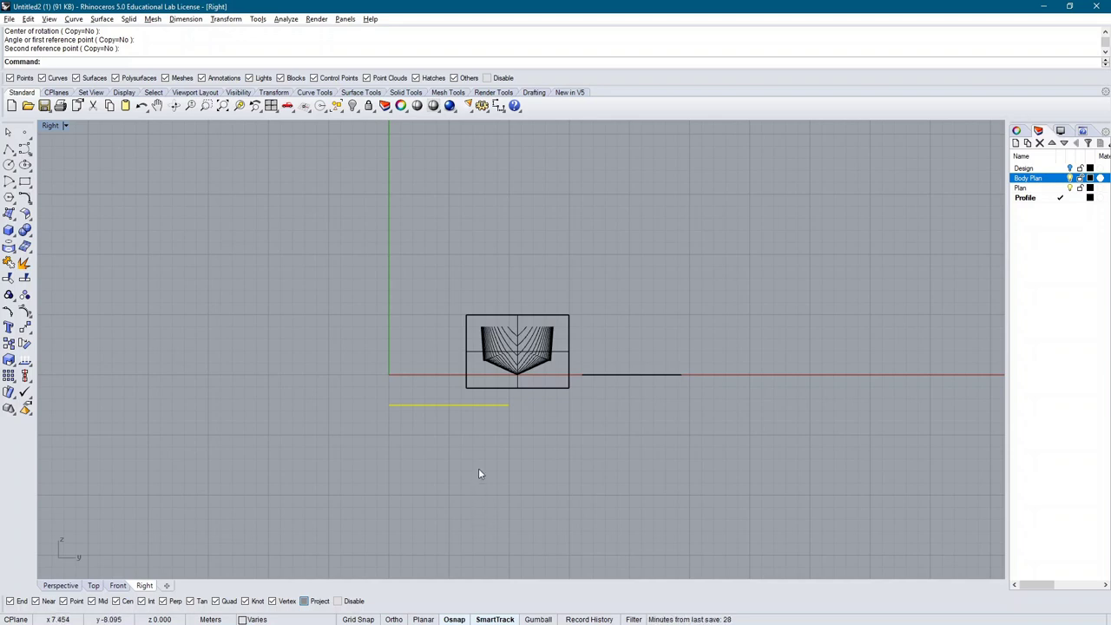
key("Escape")
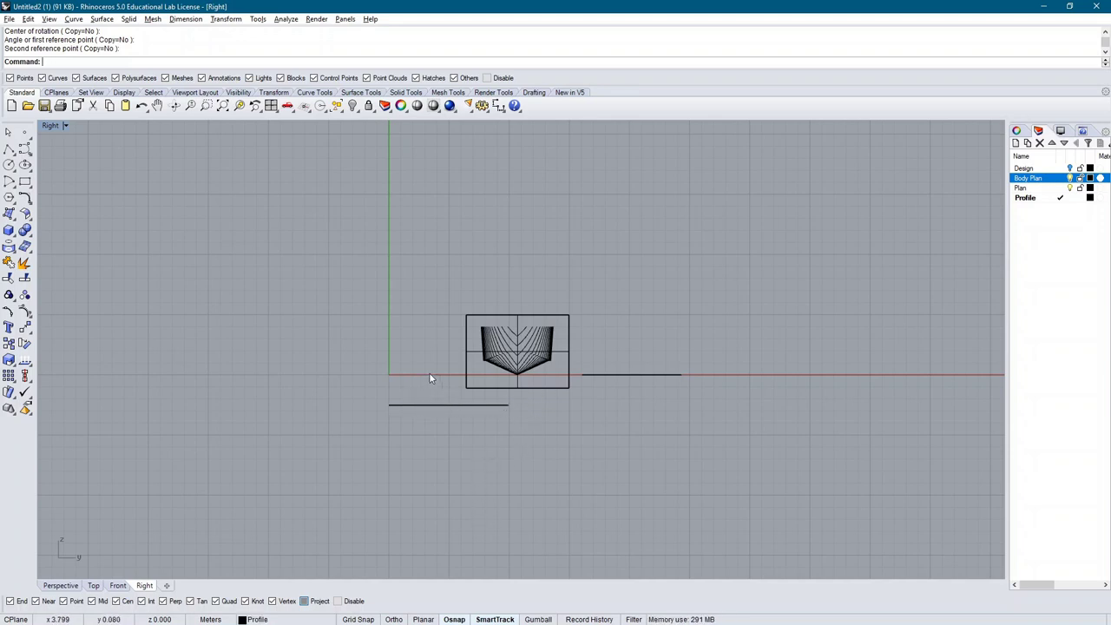
left_click(93, 585)
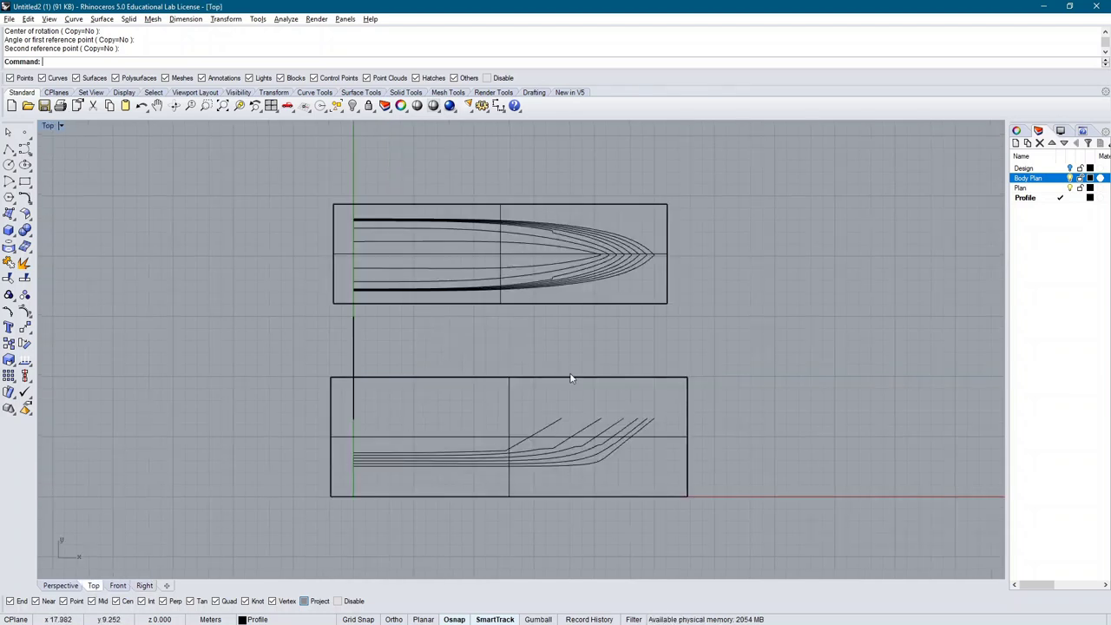
left_click(143, 586)
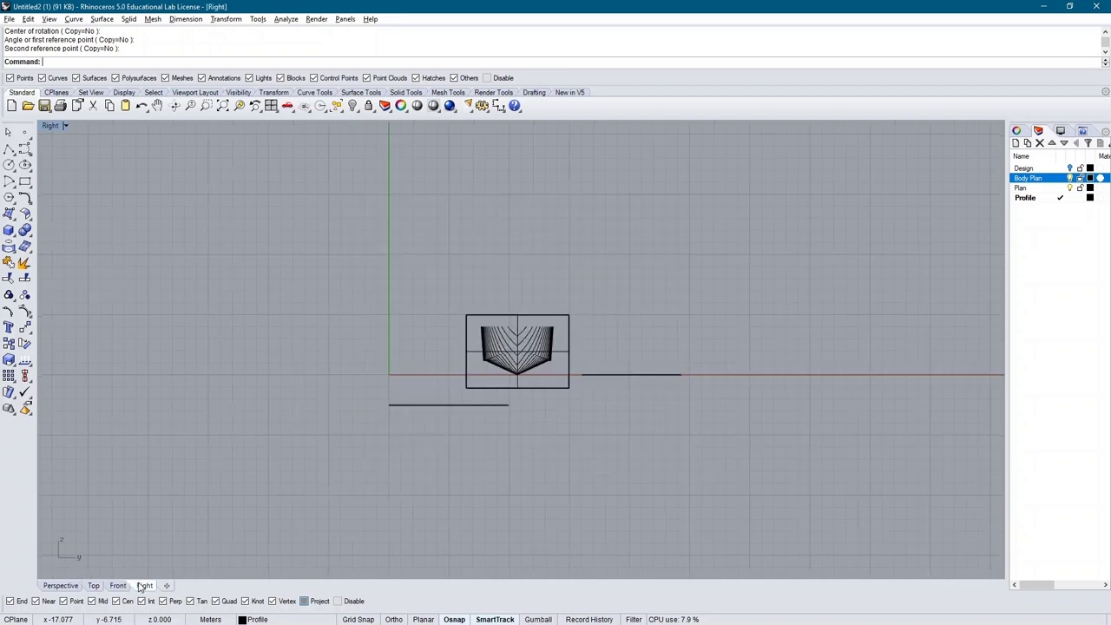
Select the Body Plan plane with its curves in the Perspective view and rotate them 270 degrees in the Top view with Ortho constraint
left_click(61, 586)
right_click_drag(409, 410, 524, 306)
left_click_drag(524, 304, 523, 312)
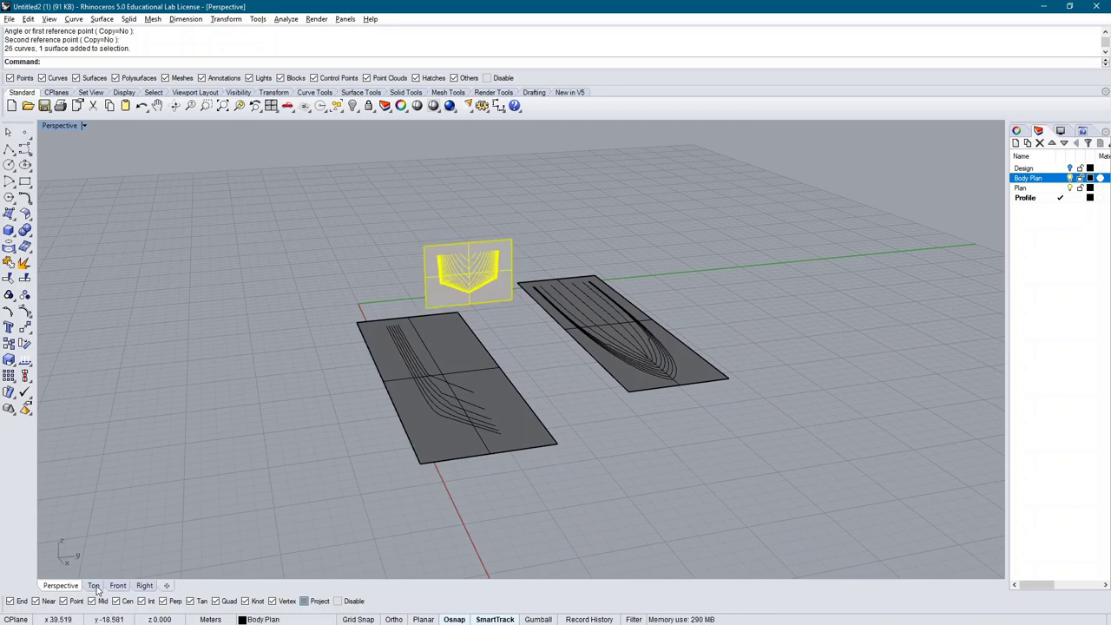
left_click(95, 586)
type("R")
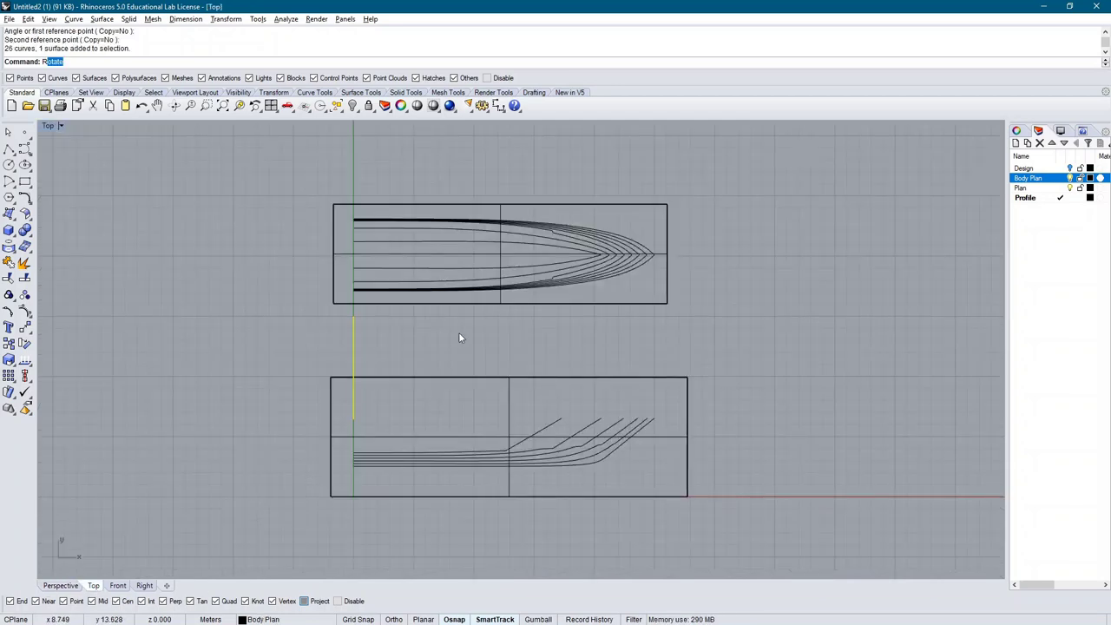
type("otate")
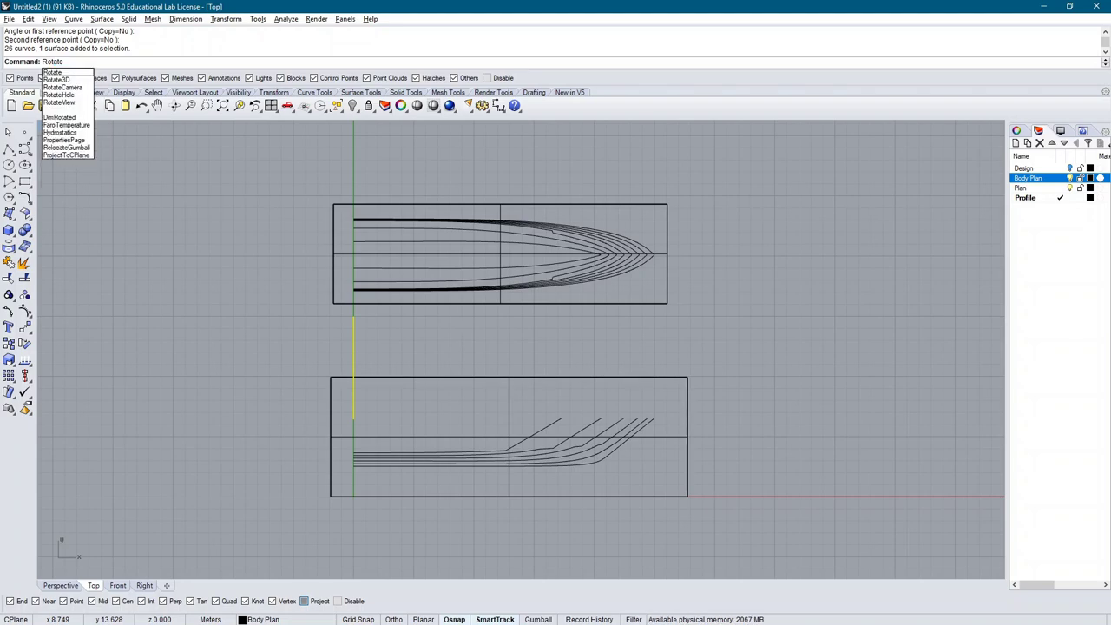
key("Return")
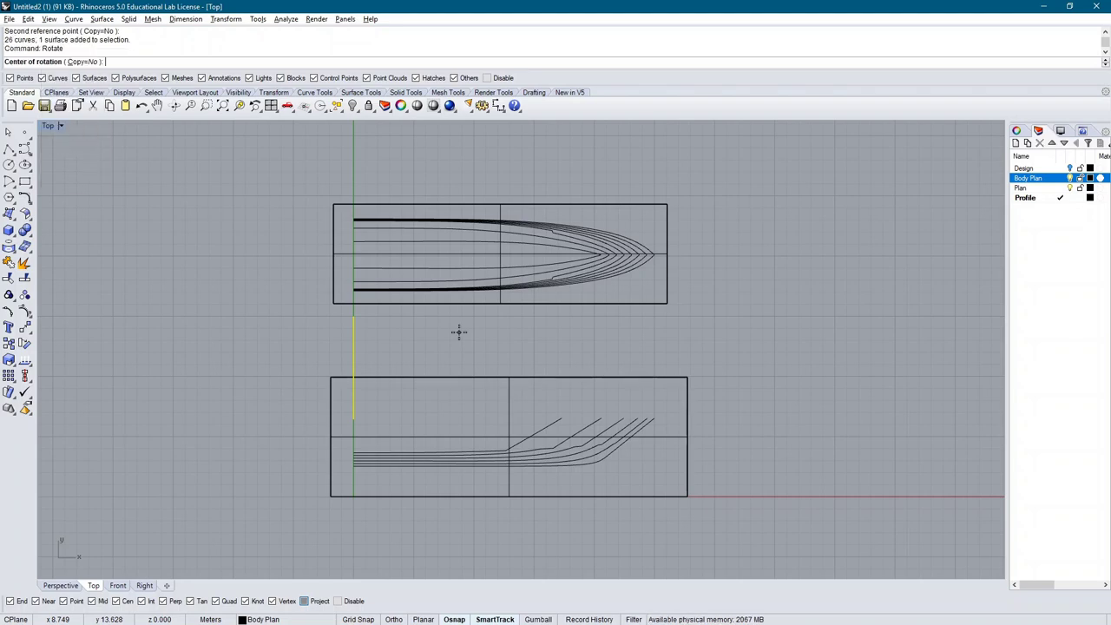
left_click(398, 349)
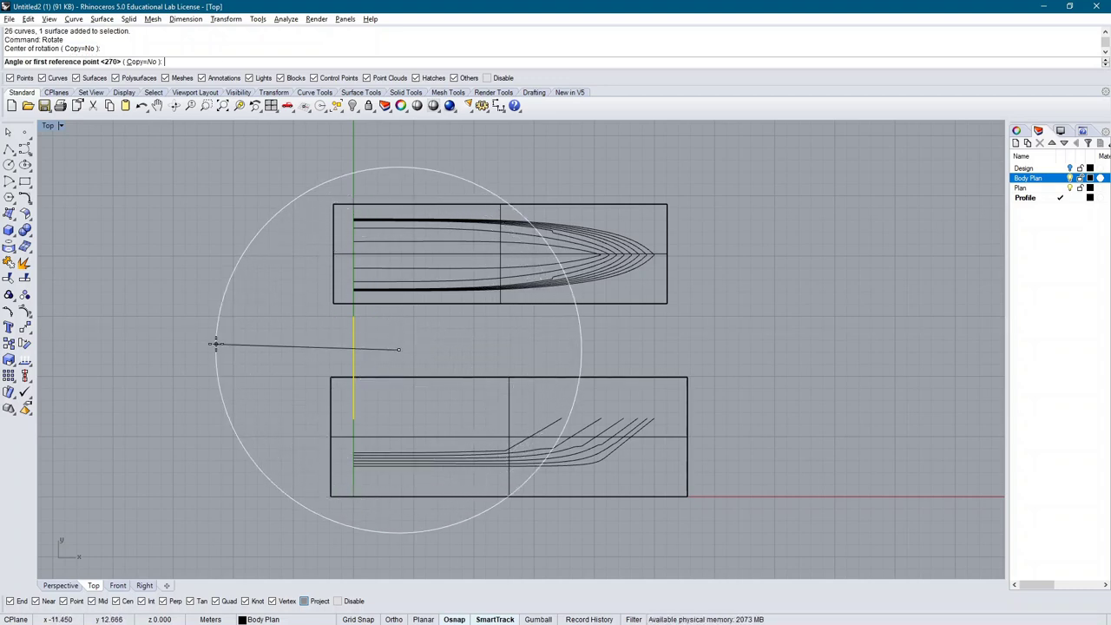
left_click(216, 350)
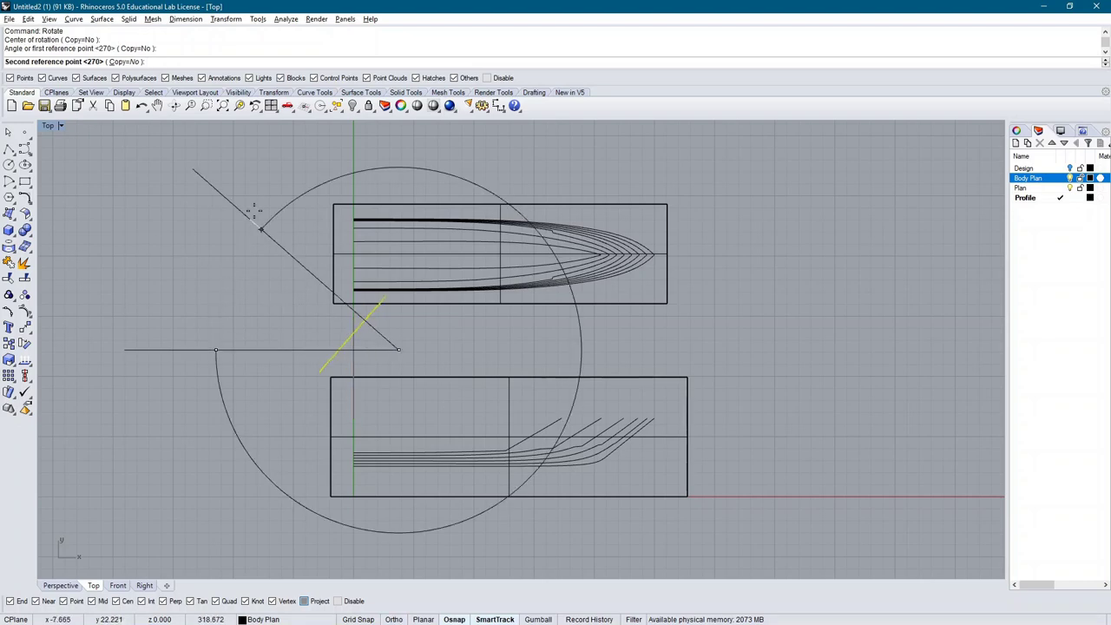
key("F8")
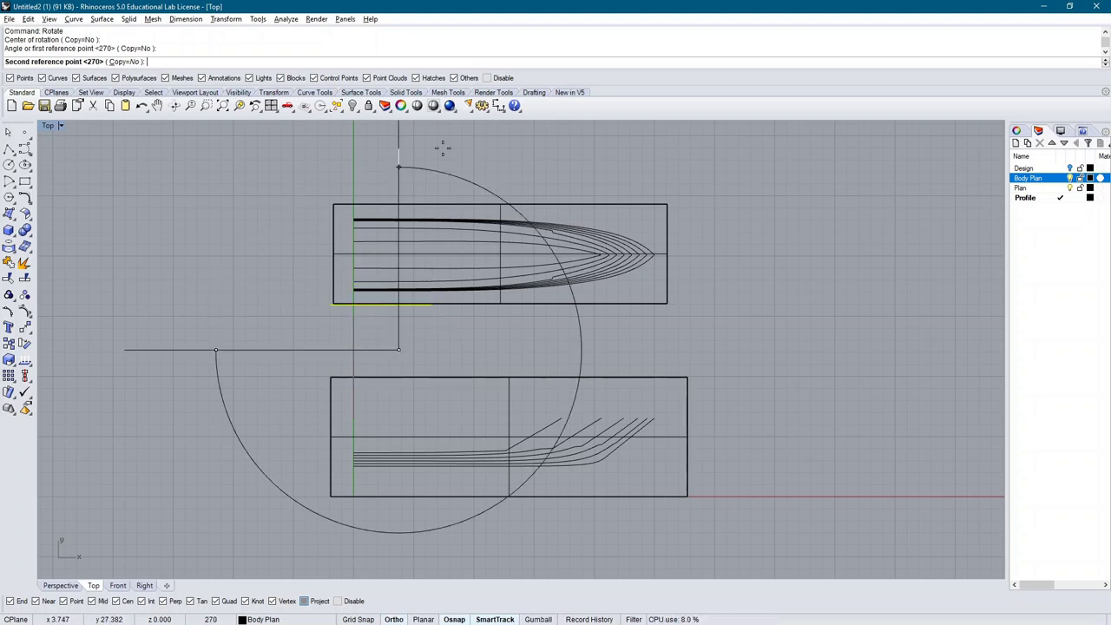
left_click(442, 149, "shift")
scroll(370, 304, "up", 5)
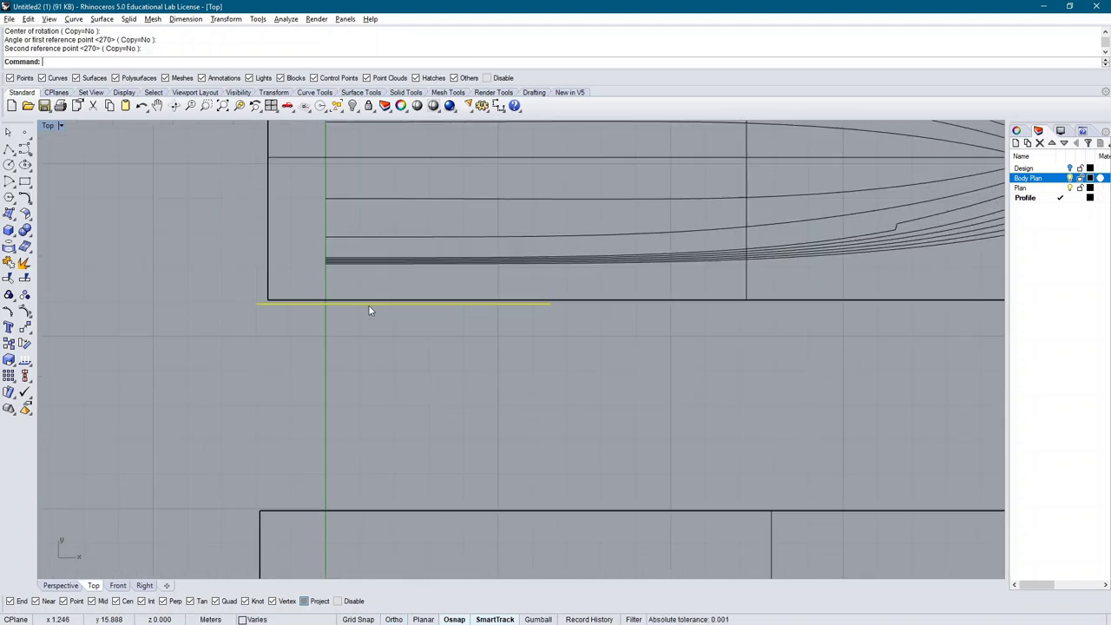
scroll(367, 304, "down", 4)
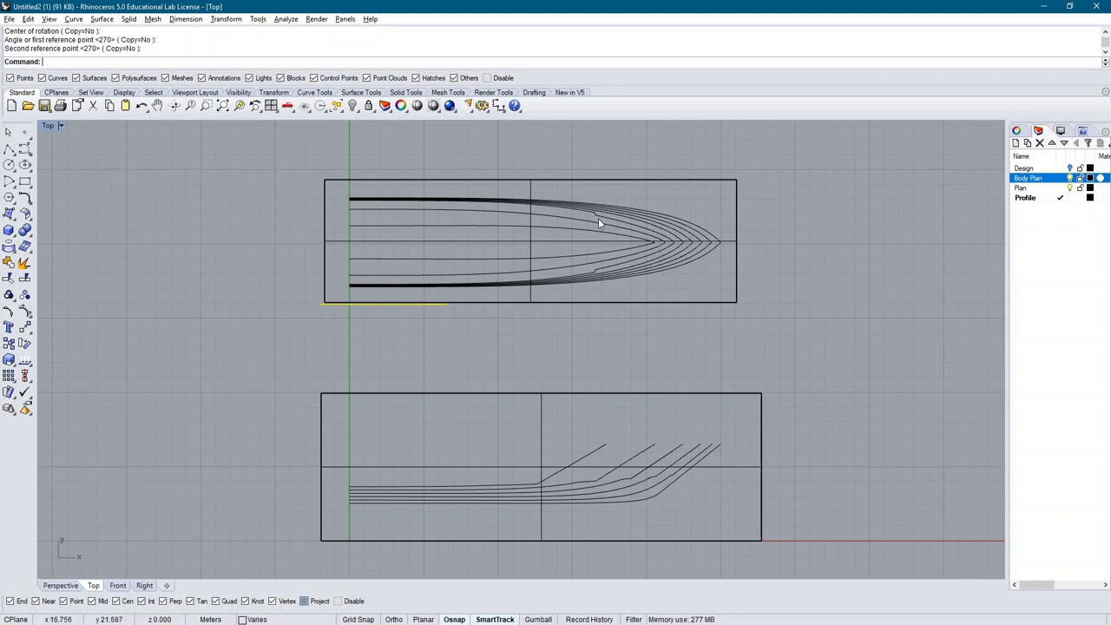
Hide the Plan layer and rotate the Body Plan plane and curves 90 degrees clockwise in the Right view so they lie flat
left_click(67, 586)
right_click_drag(494, 355, 669, 292)
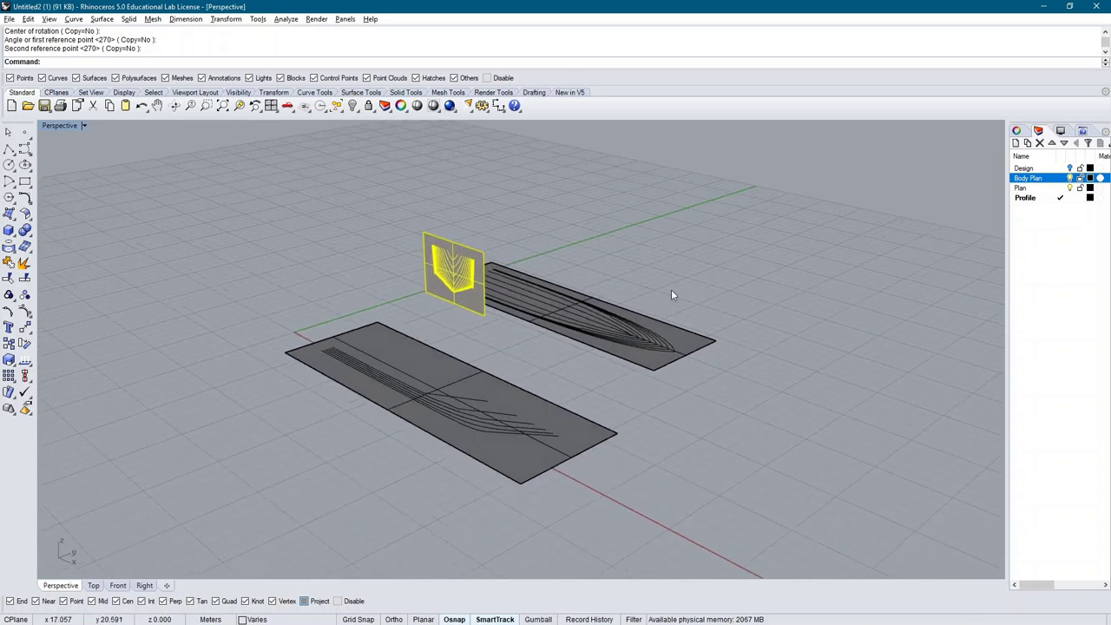
left_click(1070, 188)
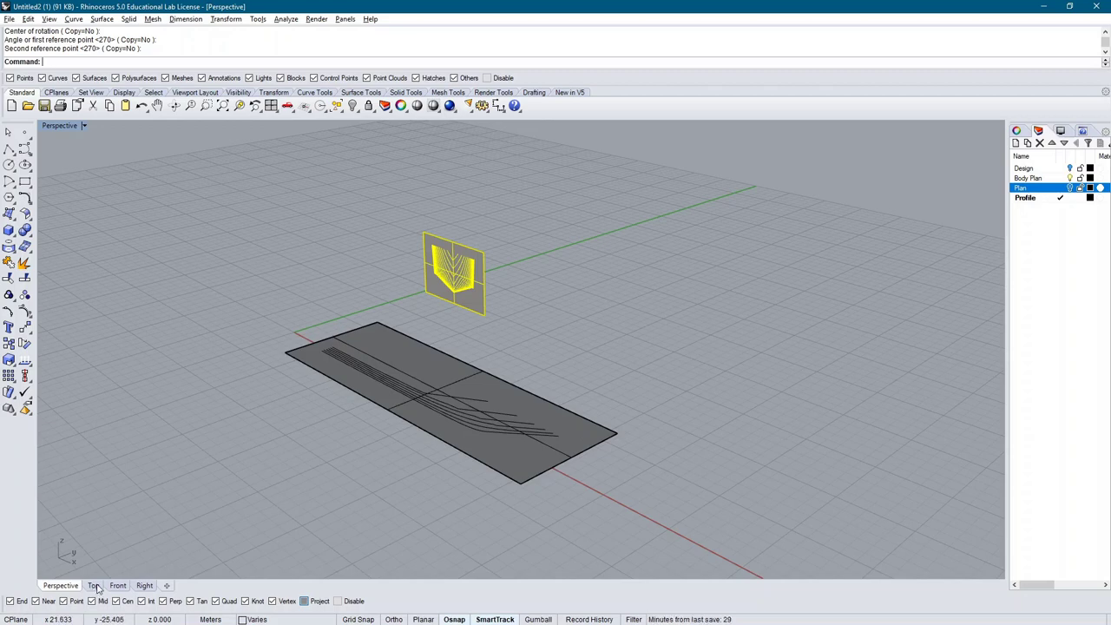
left_click(144, 586)
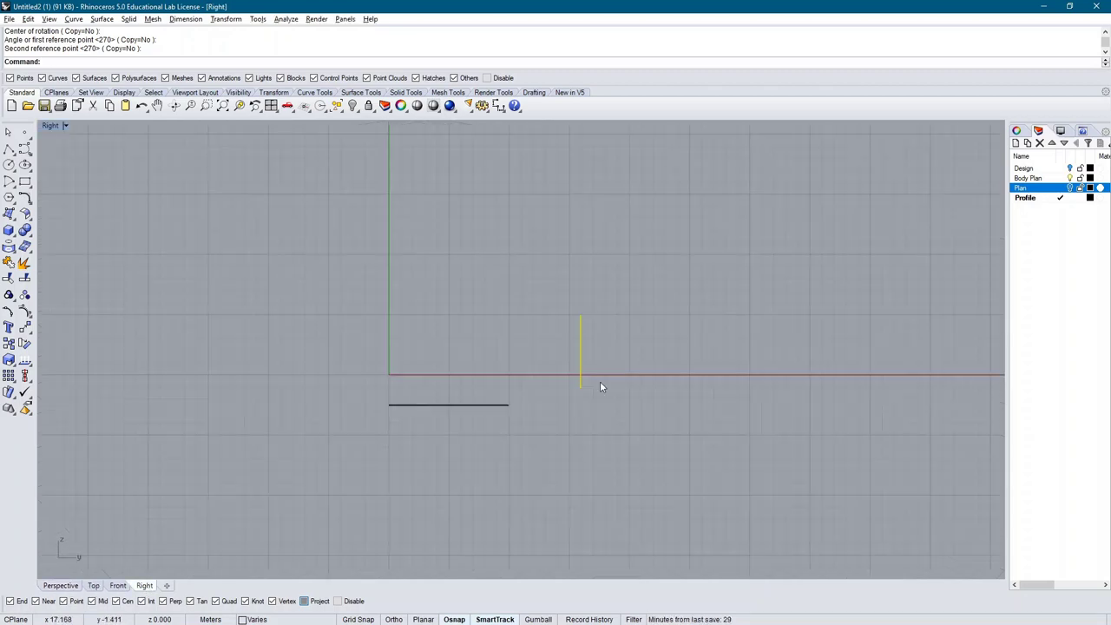
type("Rotate")
key("Return")
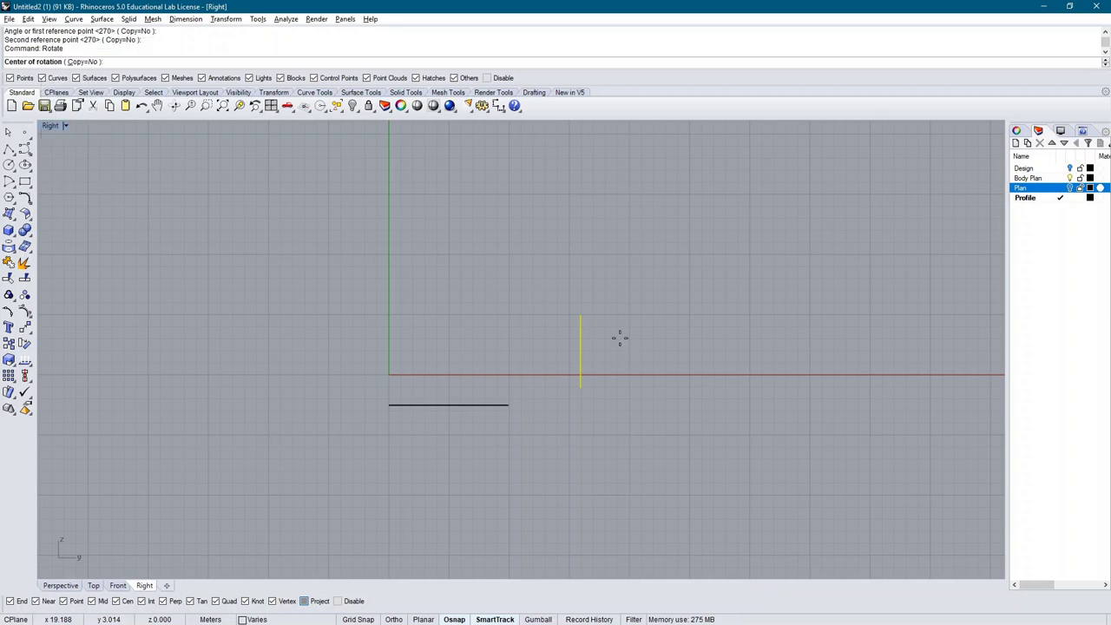
left_click(584, 401)
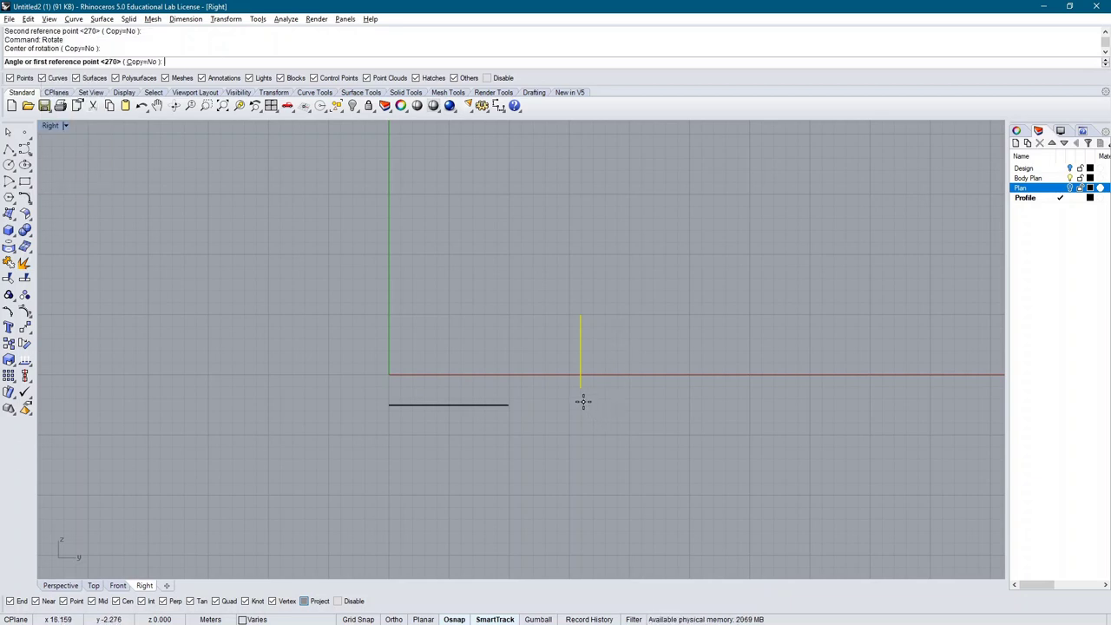
left_click(593, 218)
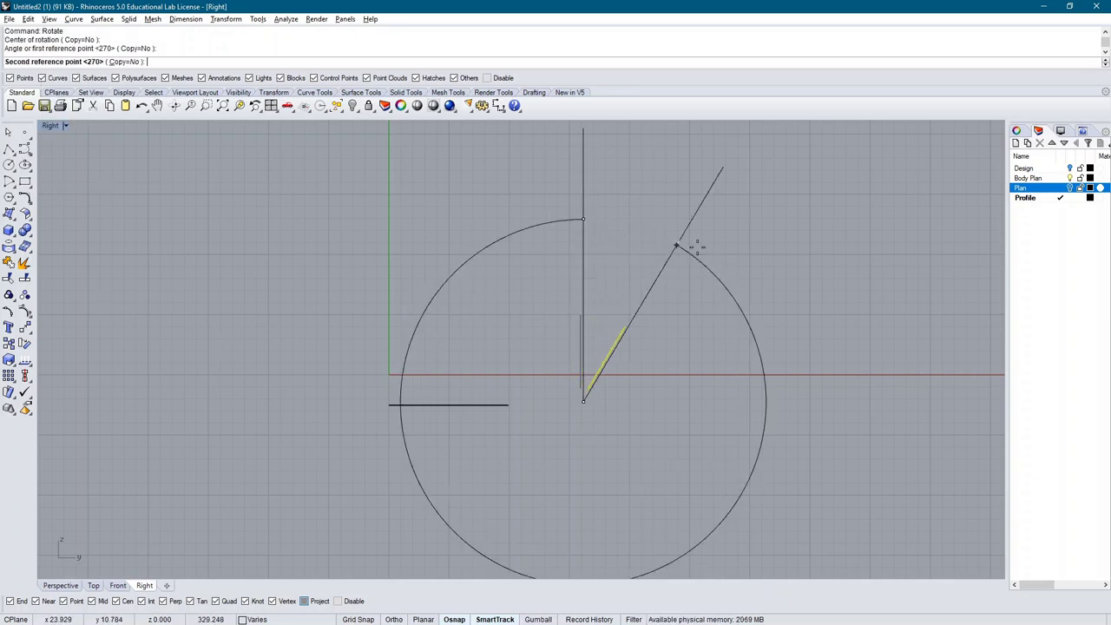
left_click(846, 388)
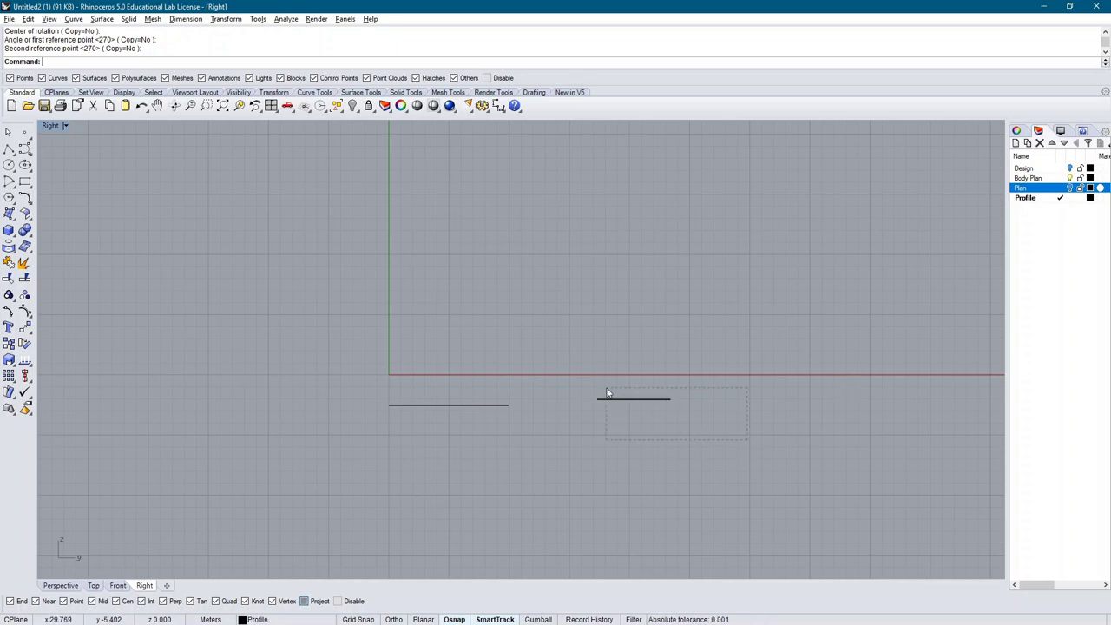
Move the flat Body Plan plane and its curves about 15 m horizontally away from the profile plane in the Right view
left_click(662, 406)
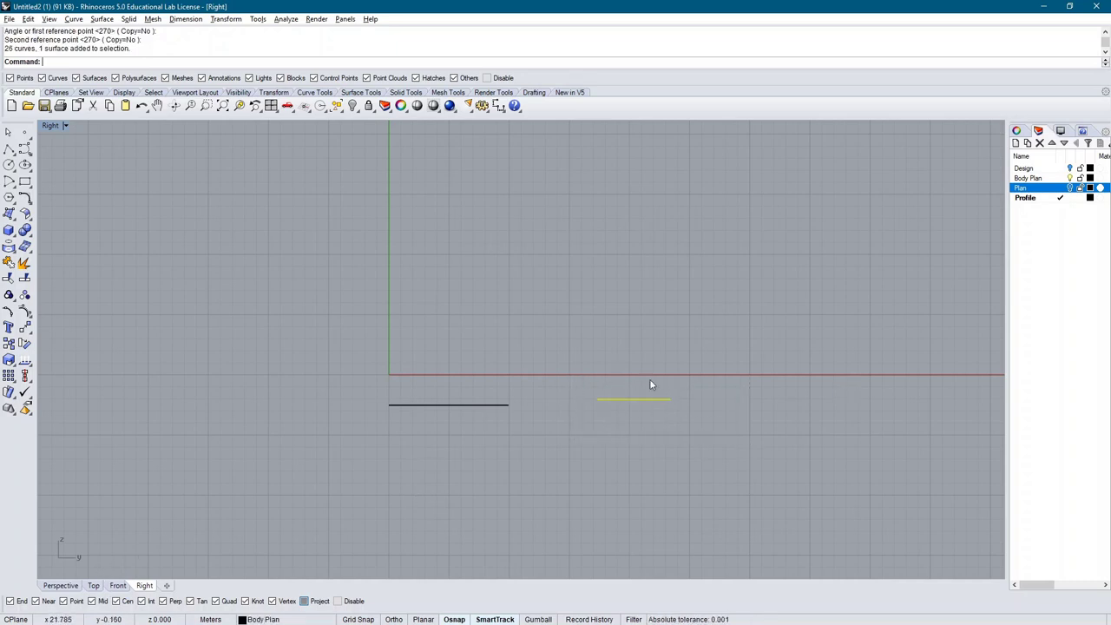
type("move")
key("Return")
left_click(621, 434)
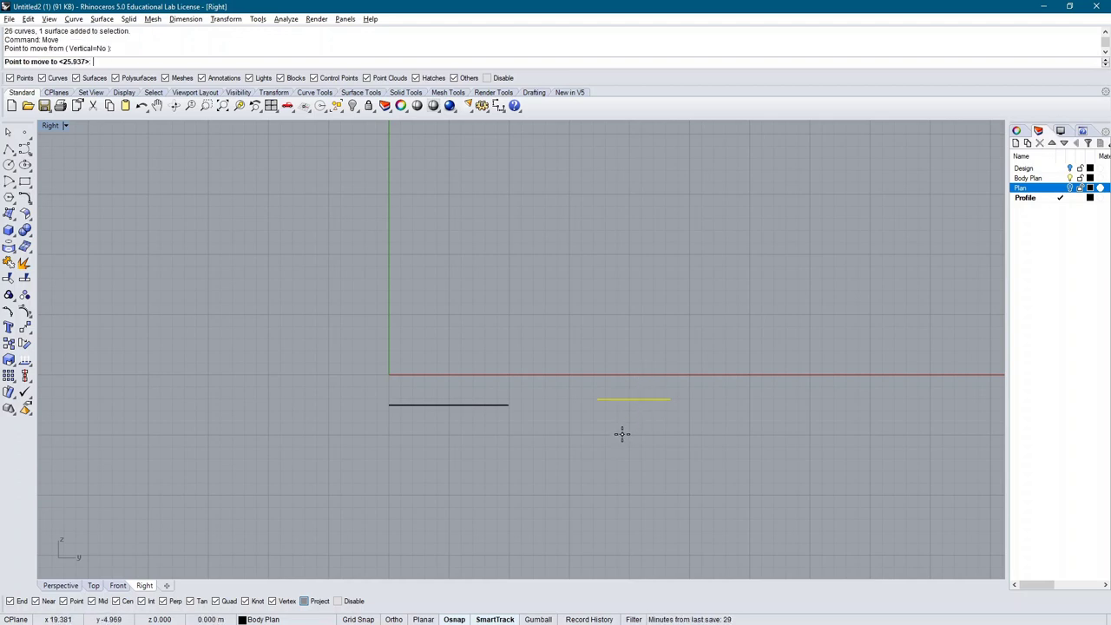
left_click(804, 434)
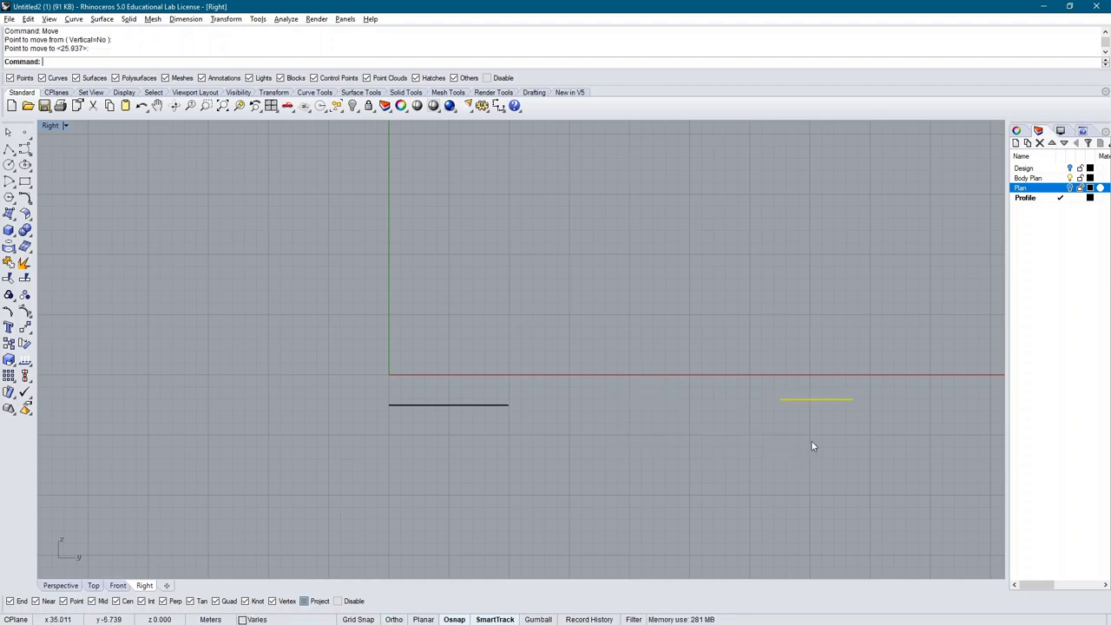
Turn the Plan layer back on and check the three flat planes together in the Top view
left_click(1069, 187)
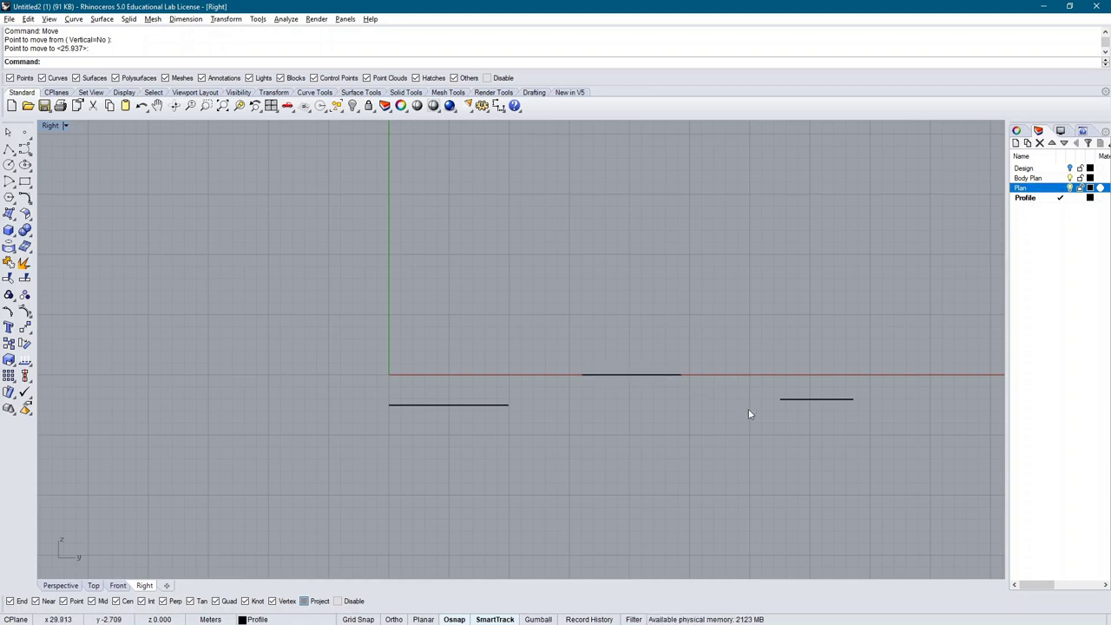
left_click(91, 586)
scroll(330, 339, "down", 4)
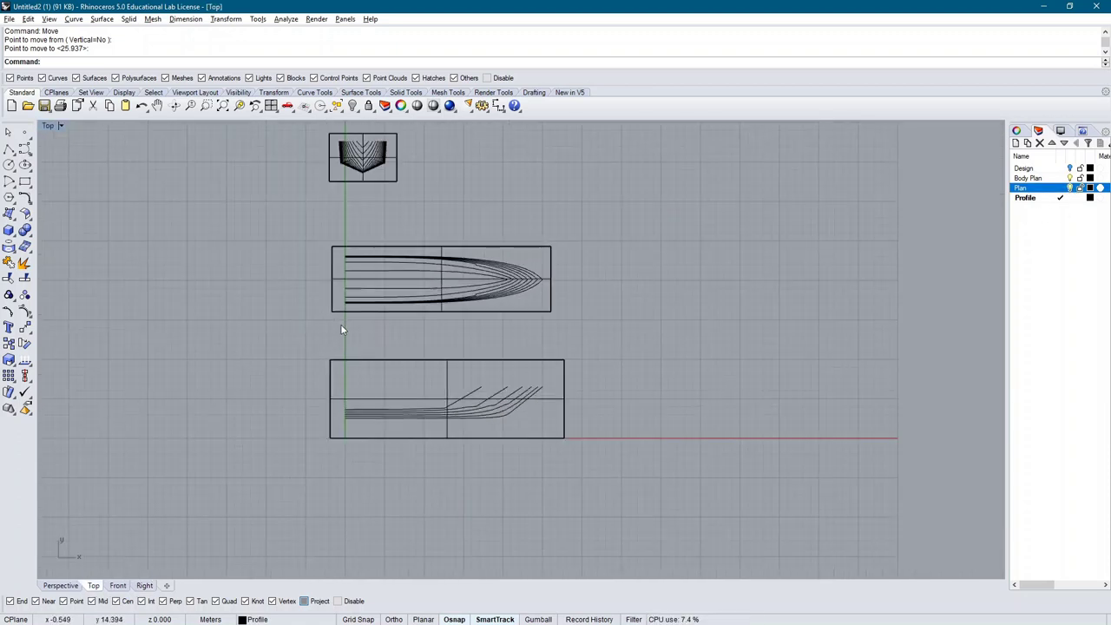
Move the Body Plan plane and its curves 2.05 m straight up onto the horizontal axis in the Right view
scroll(425, 206, "up", 2)
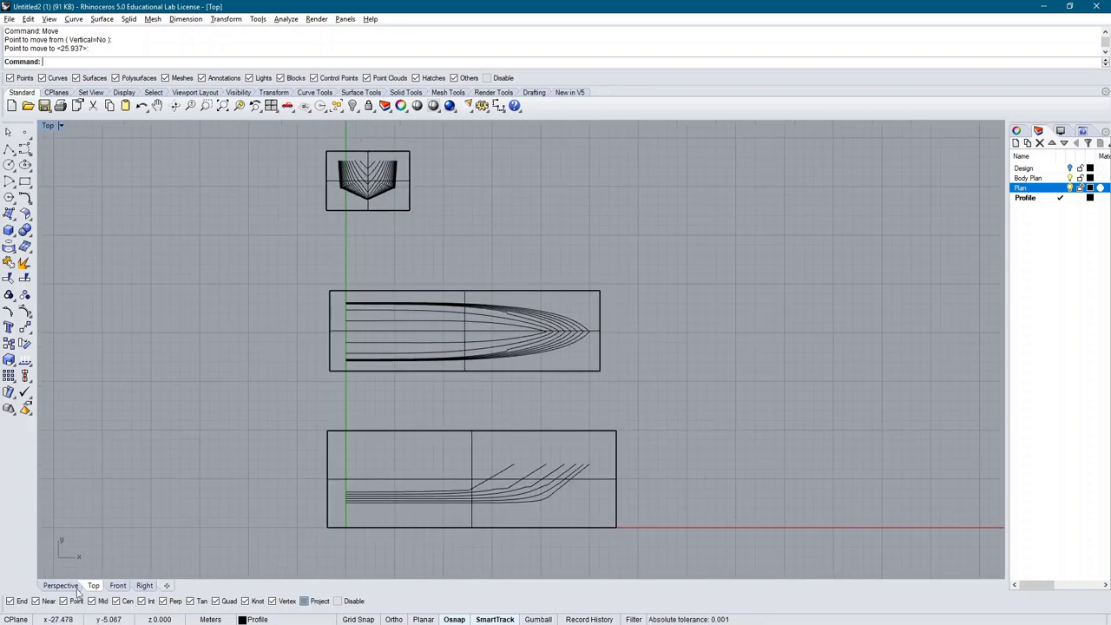
left_click(144, 586)
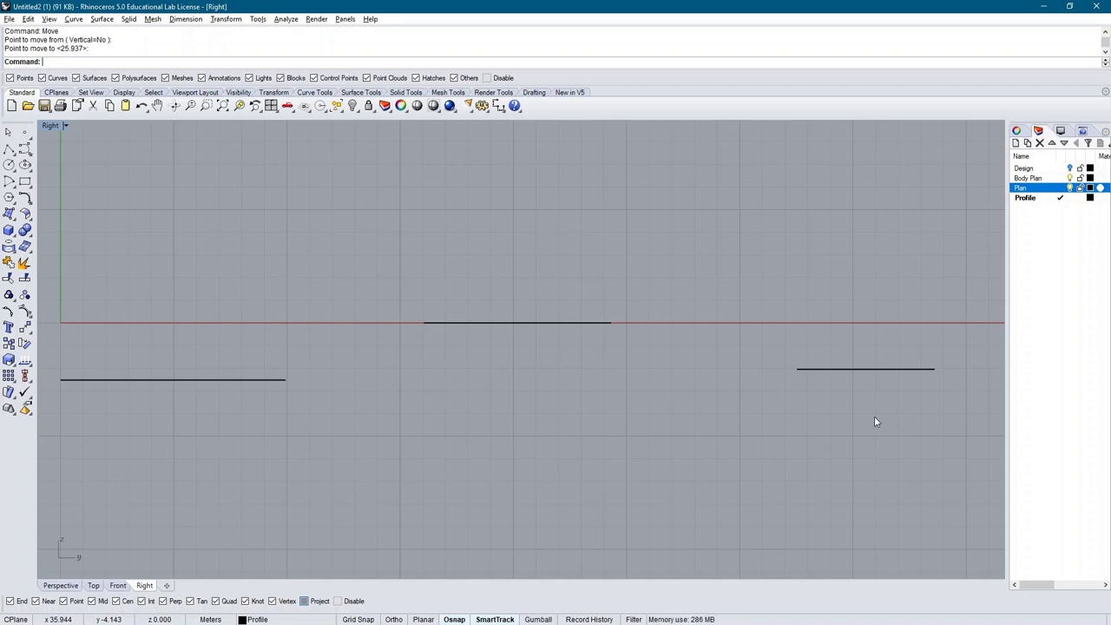
left_click_drag(935, 409, 761, 324)
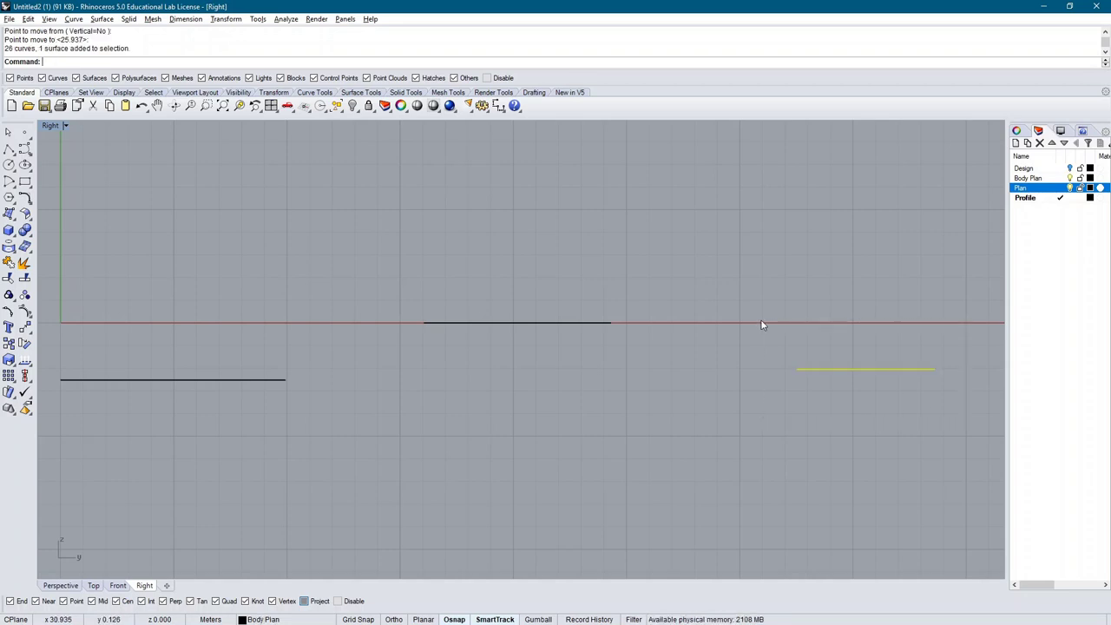
type("move")
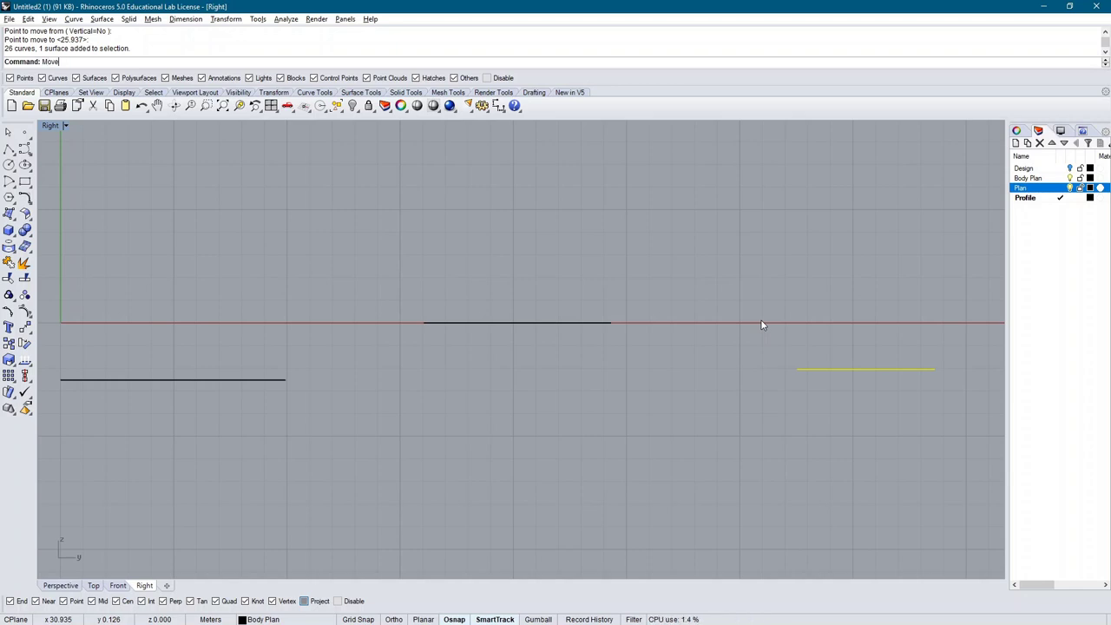
key("Return")
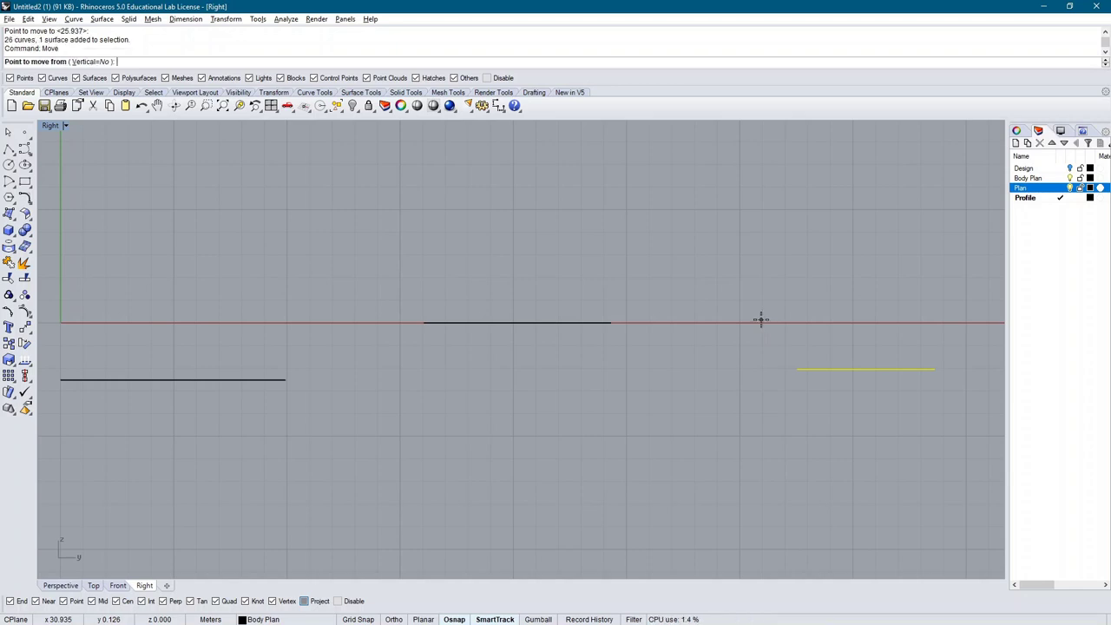
left_click(796, 369)
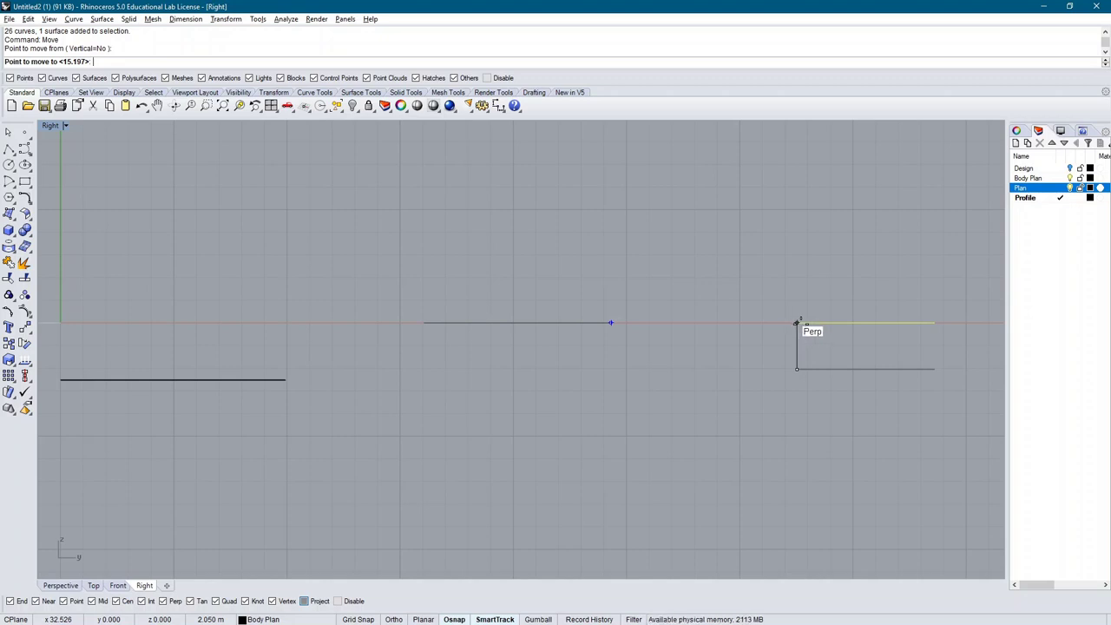
left_click(800, 324)
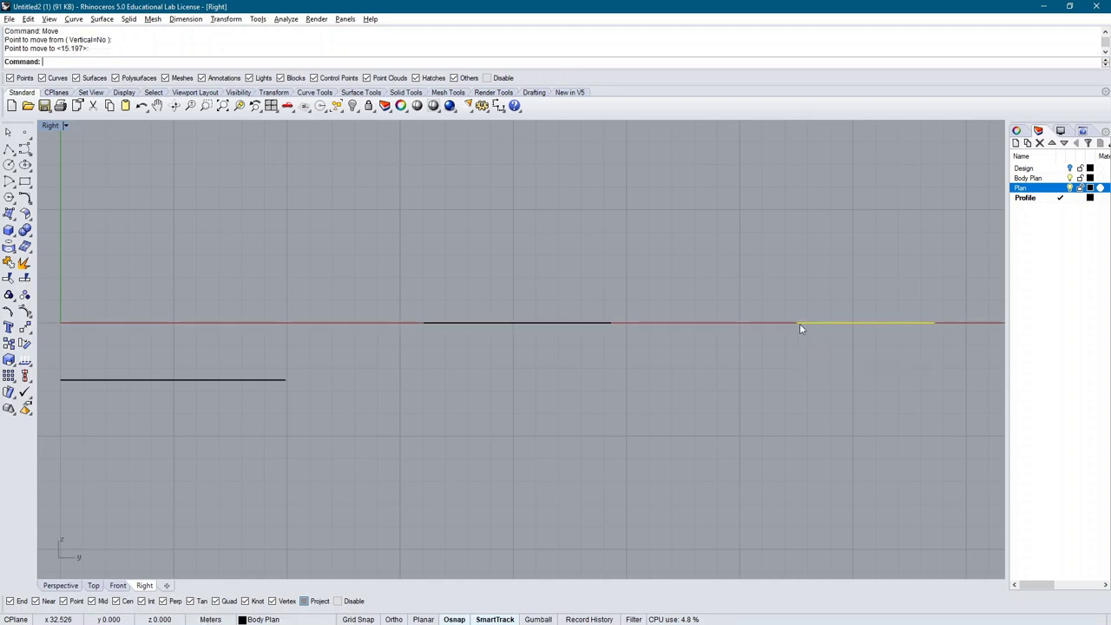
Move the Profile plane and its curves straight up onto the horizontal axis in the Right view, level with the other two planes
left_click(441, 388)
left_click_drag(40, 354, 437, 388)
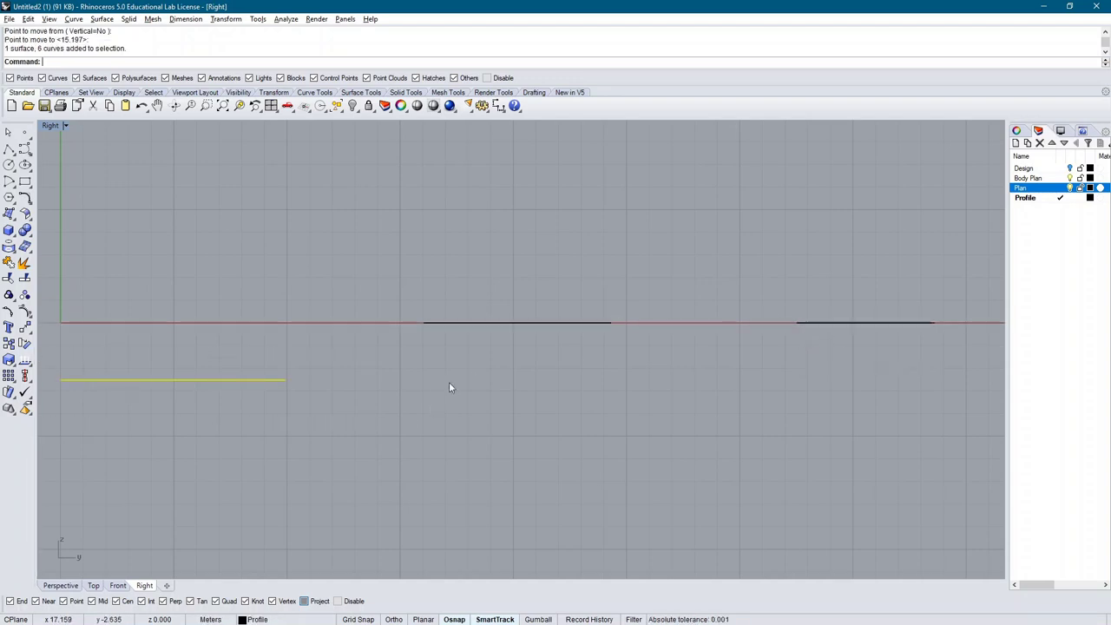
type("move")
key("Return")
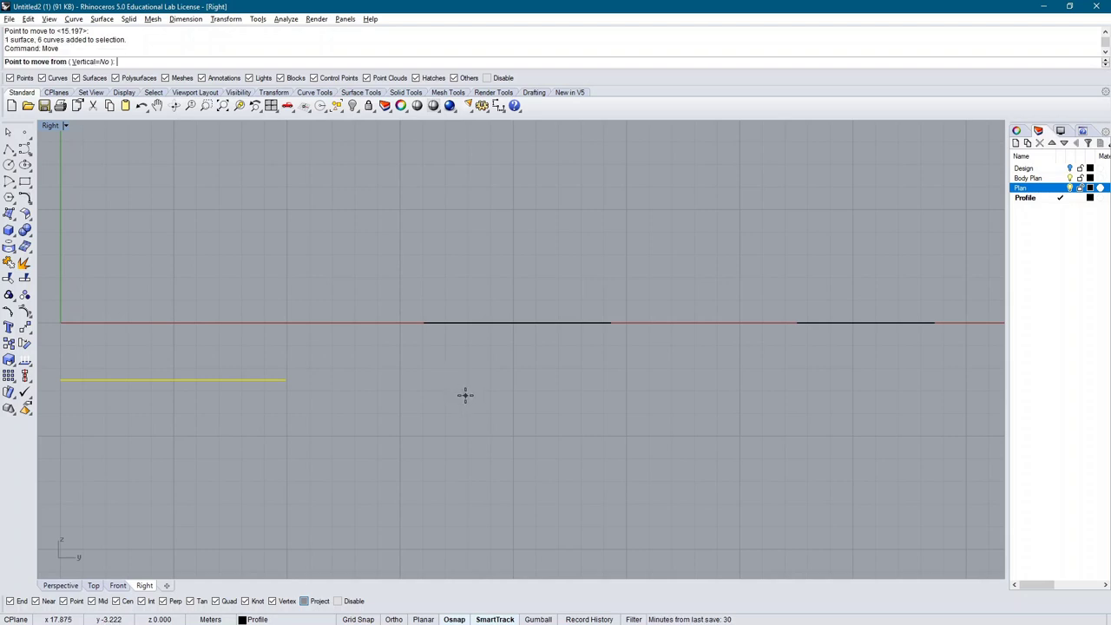
left_click(285, 379)
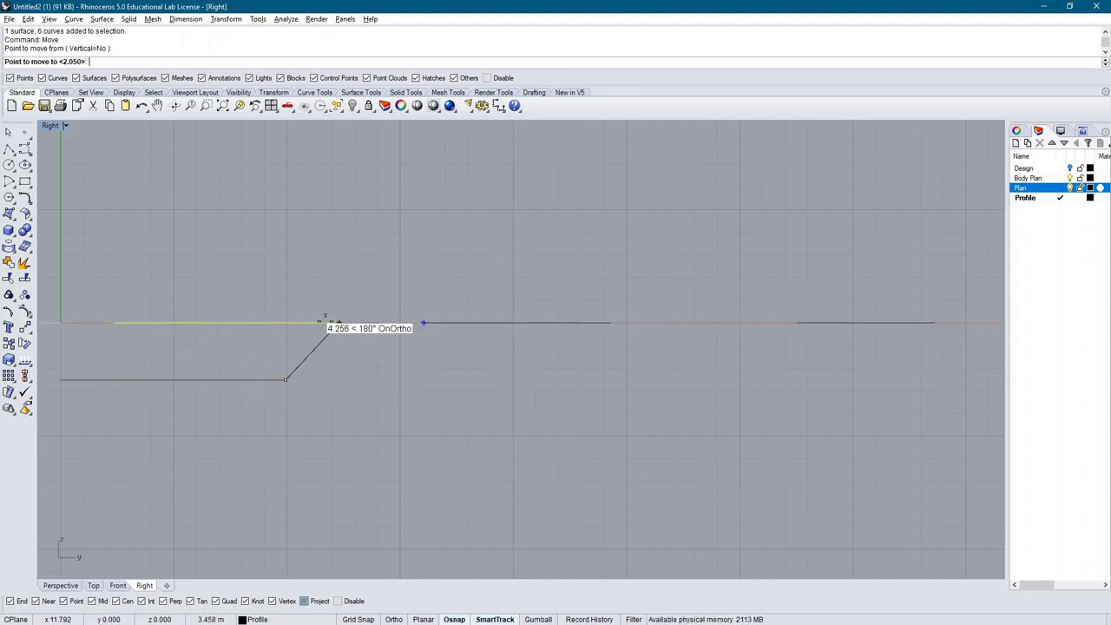
left_click(287, 322)
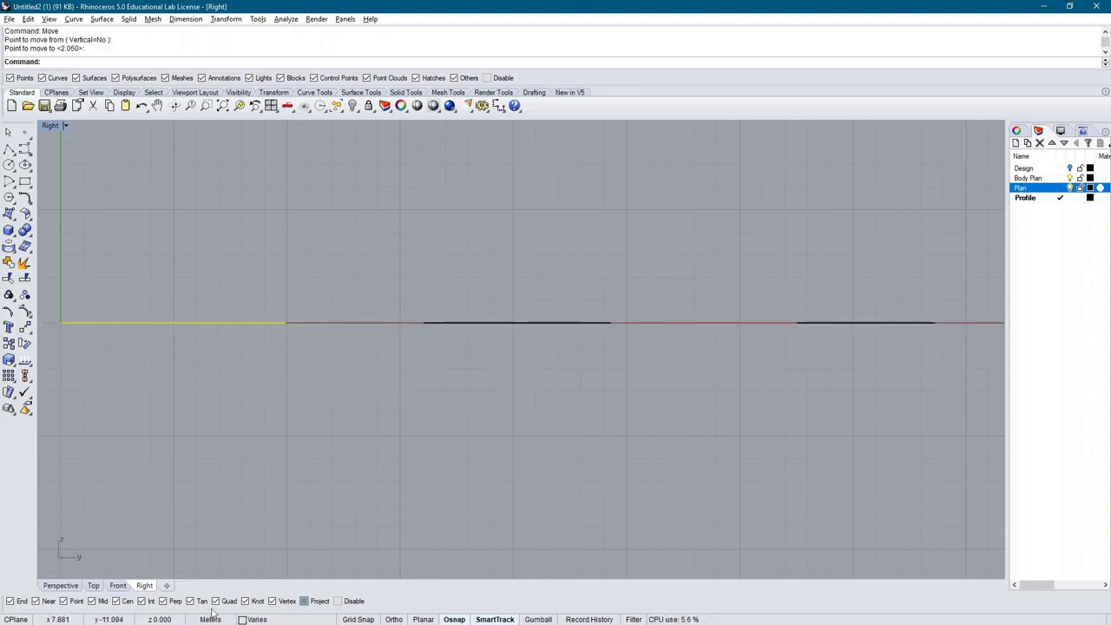
key("Escape")
scroll(365, 403, "down", 2)
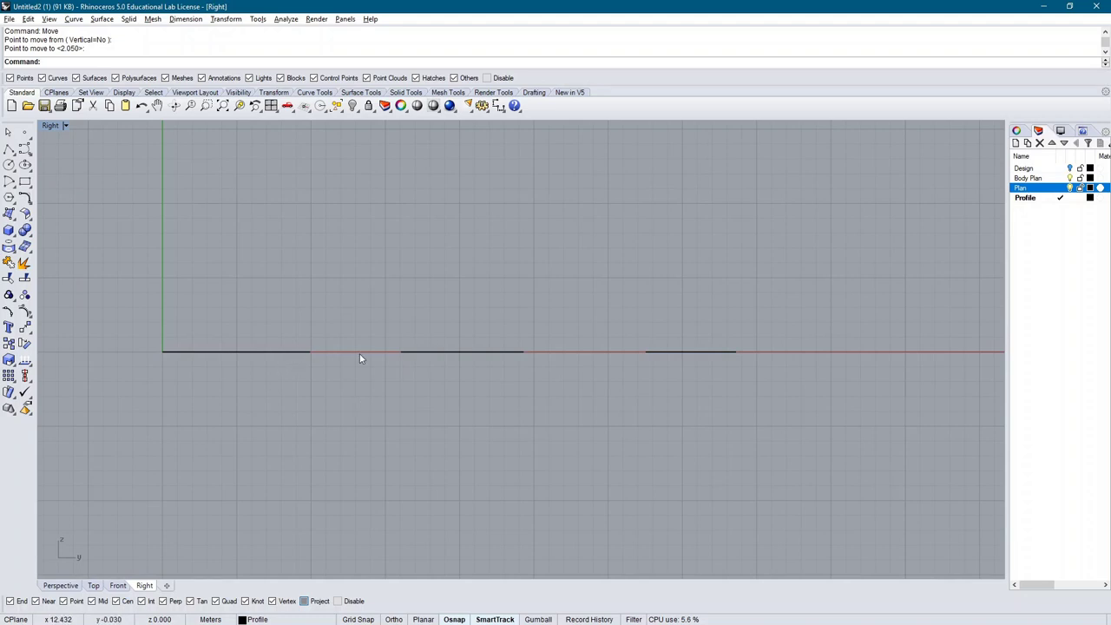
Delete the three rectangular plane surfaces around the Body Plan, Plan and Profile in the Top view, keeping only the curves
left_click(93, 585)
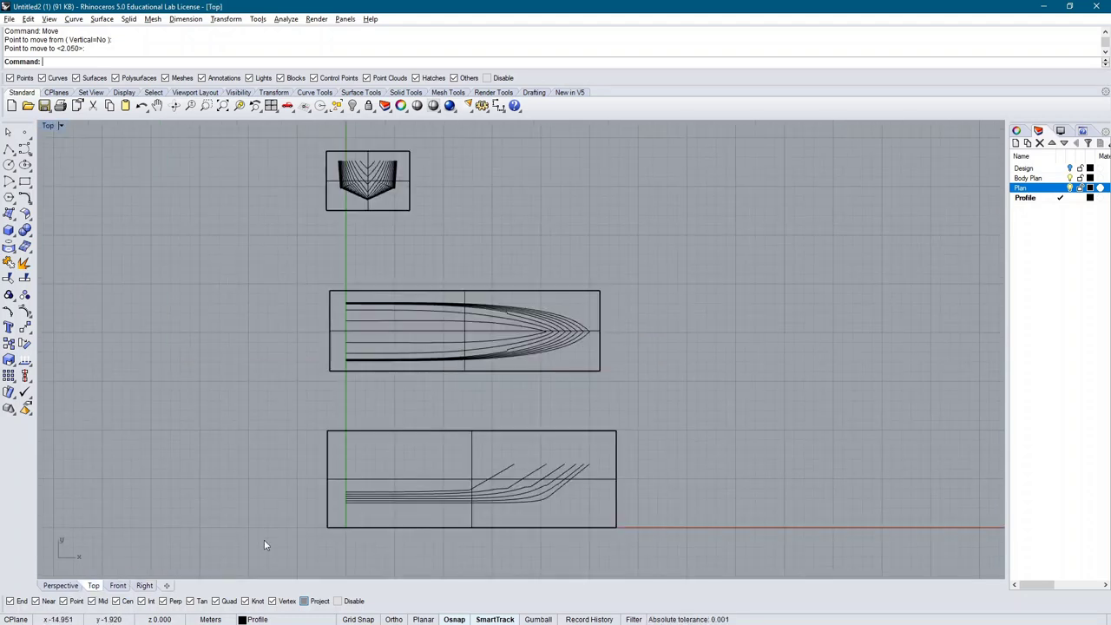
right_click_drag(468, 402, 498, 405)
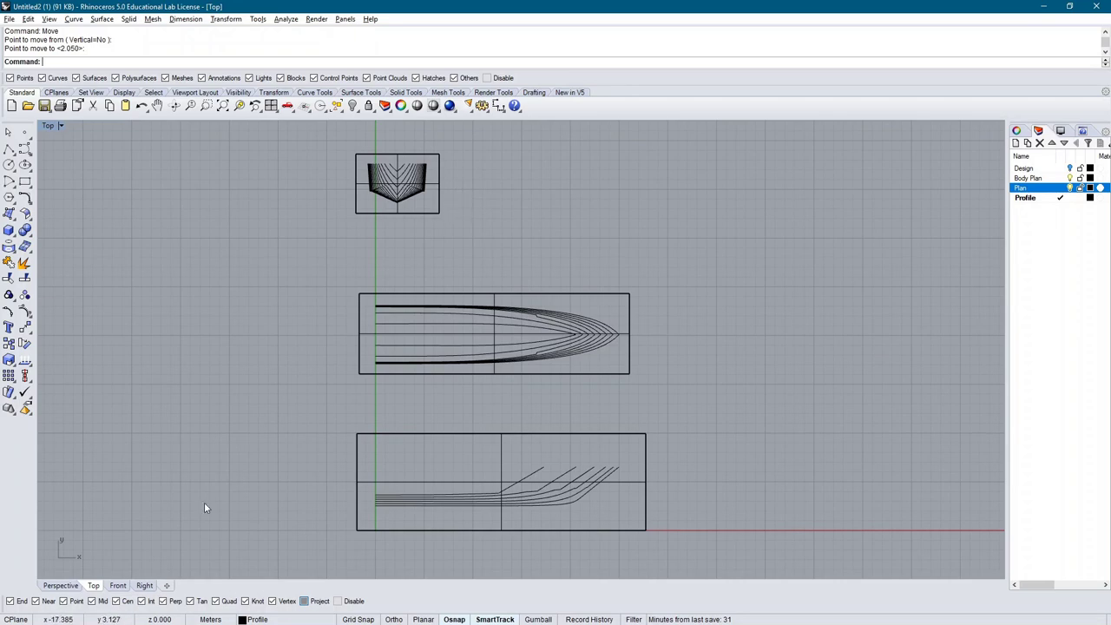
left_click(60, 586)
right_click_drag(407, 471, 637, 444)
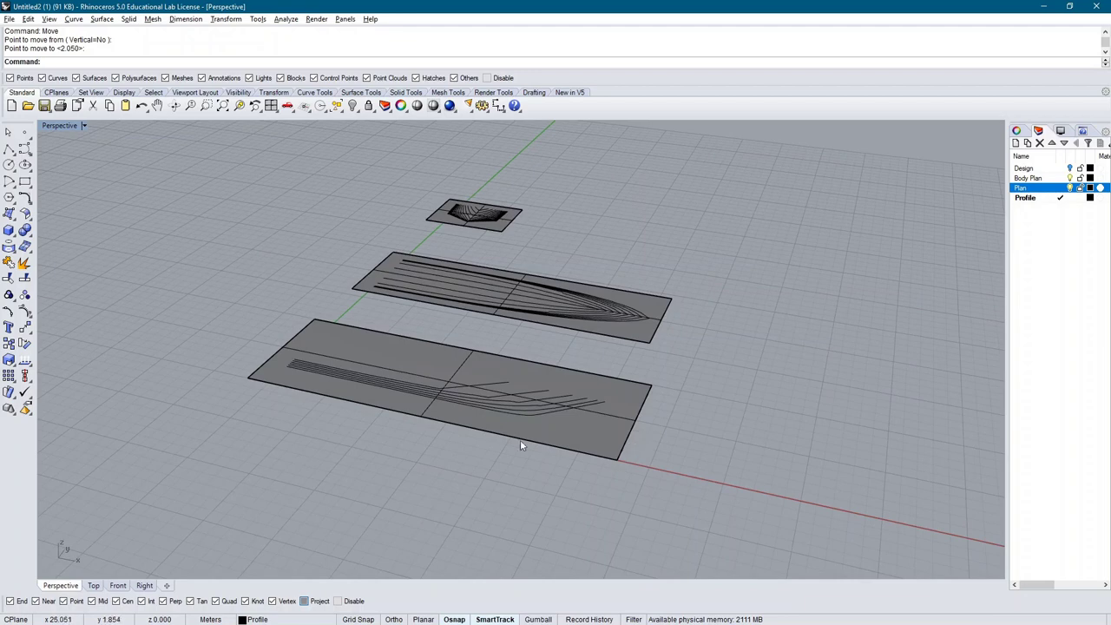
left_click(95, 586)
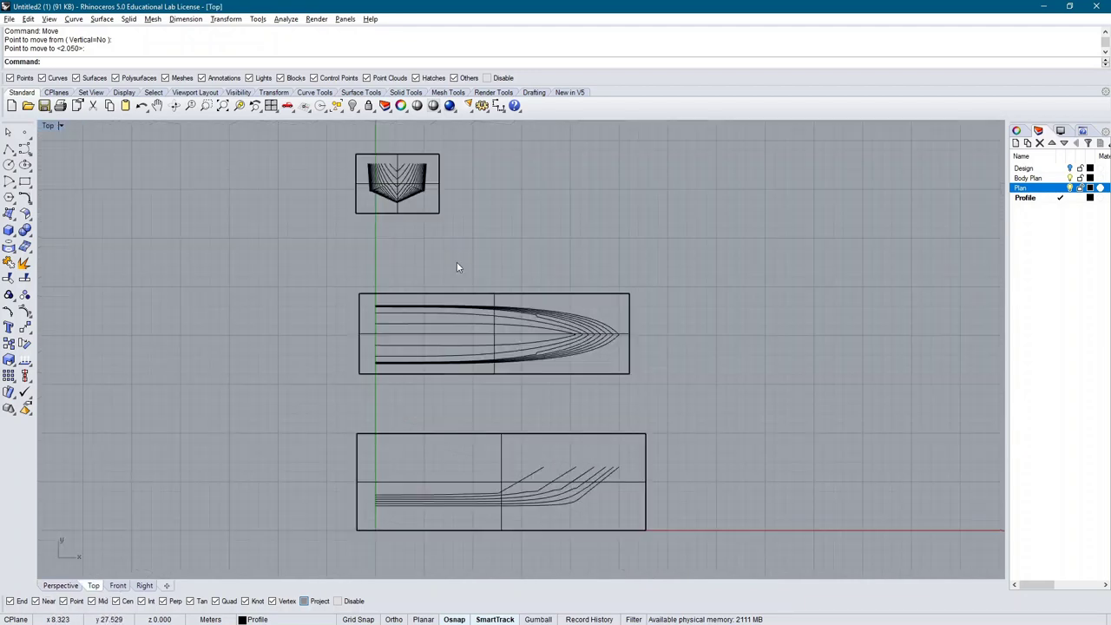
left_click_drag(436, 216, 435, 213)
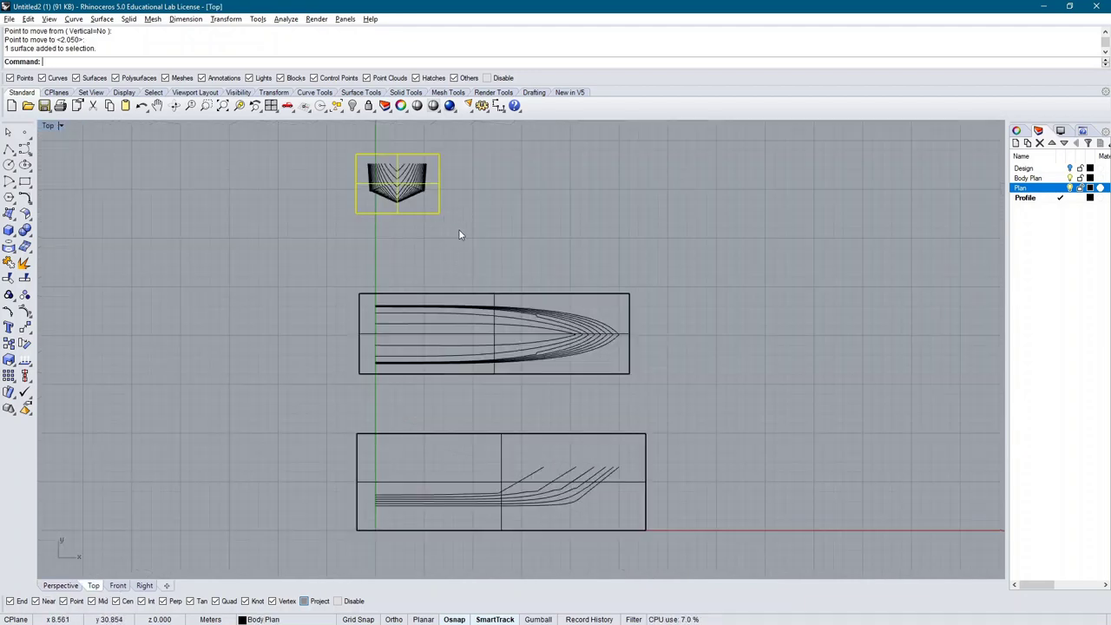
left_click(629, 297, "shift")
left_click(627, 435, "shift")
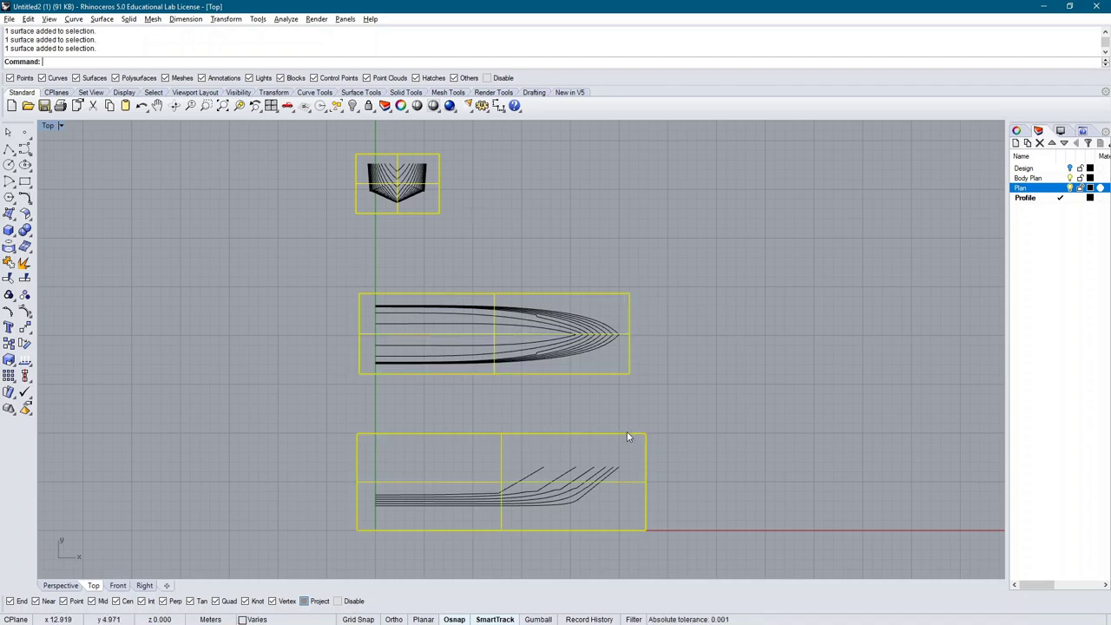
key("Delete")
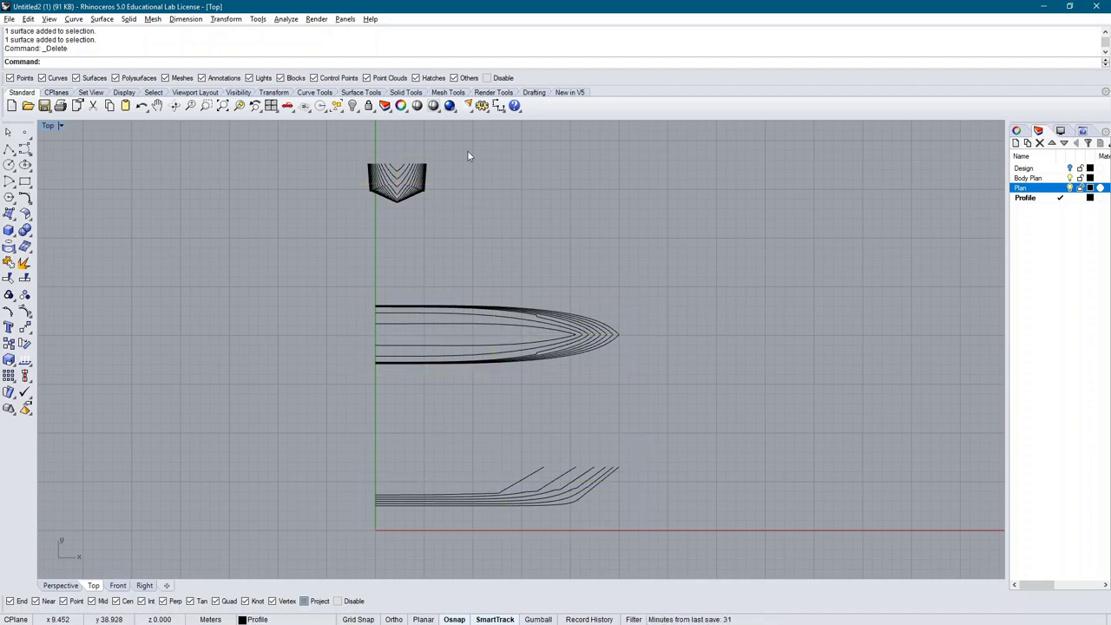
Make Body Plan the current layer and draw a vertical centreline from the innermost section's vertex to below the keel point
right_click_drag(570, 426, 558, 417)
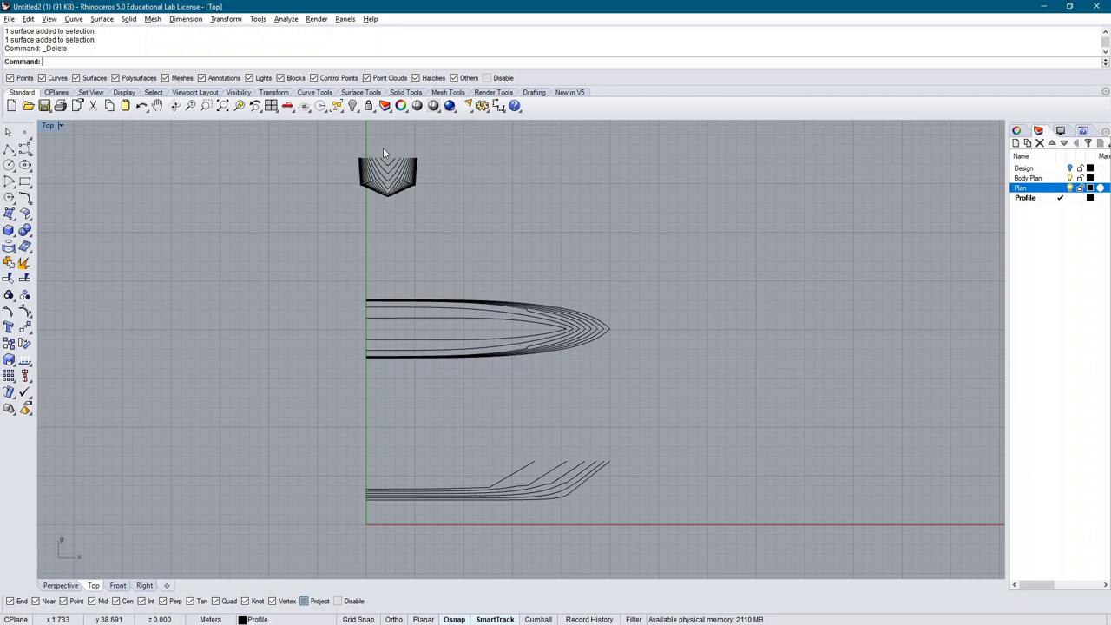
scroll(383, 148, "up", 5)
scroll(419, 188, "up", 2)
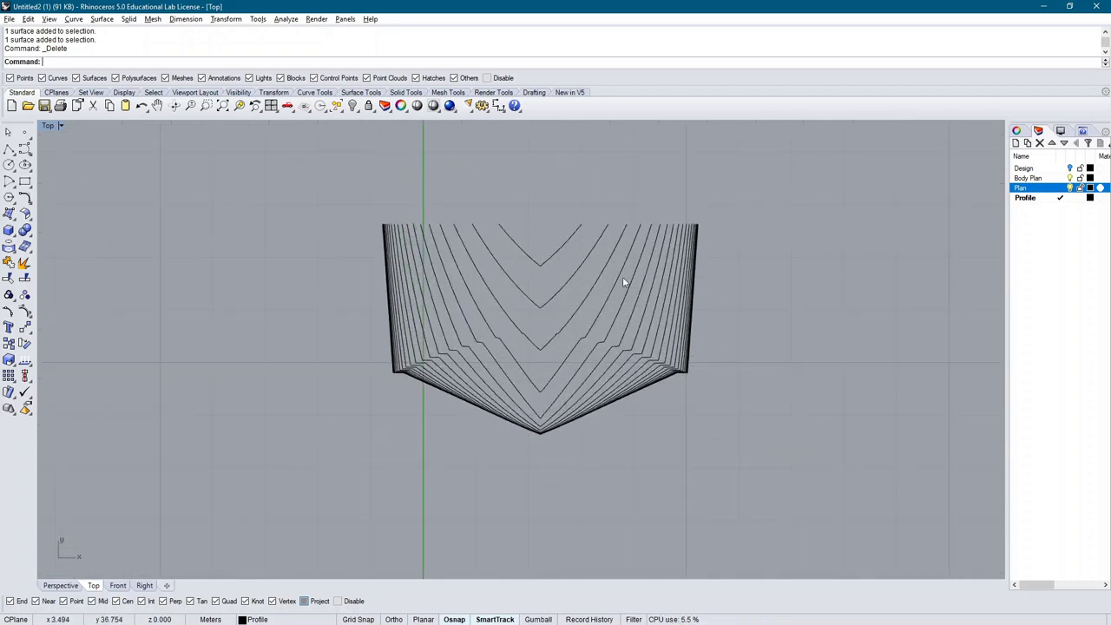
scroll(617, 287, "up", 1)
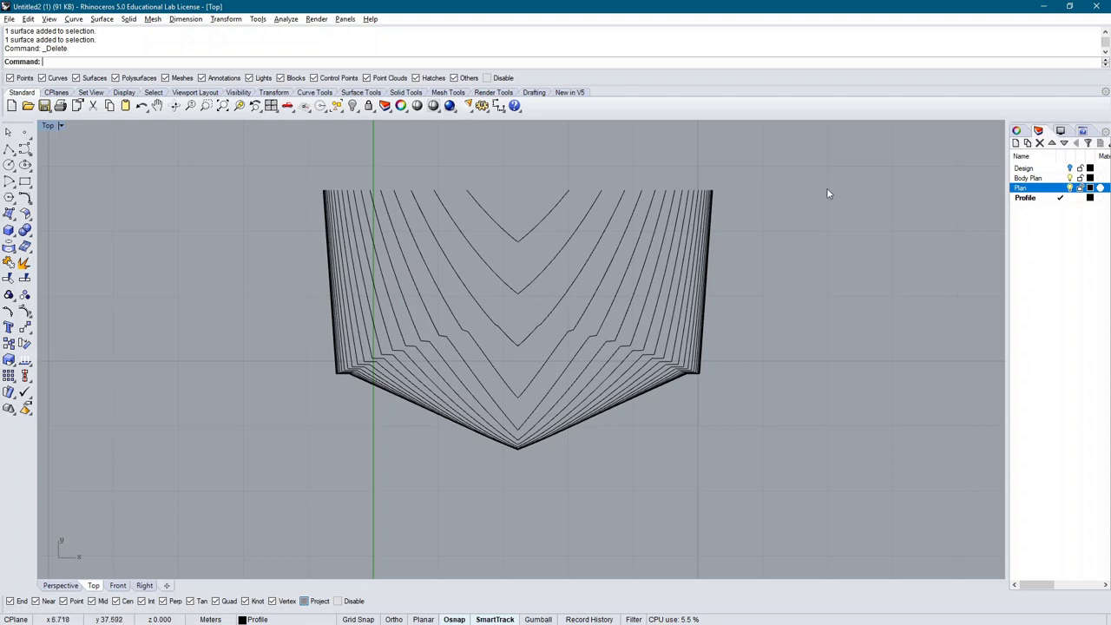
left_click(1059, 178)
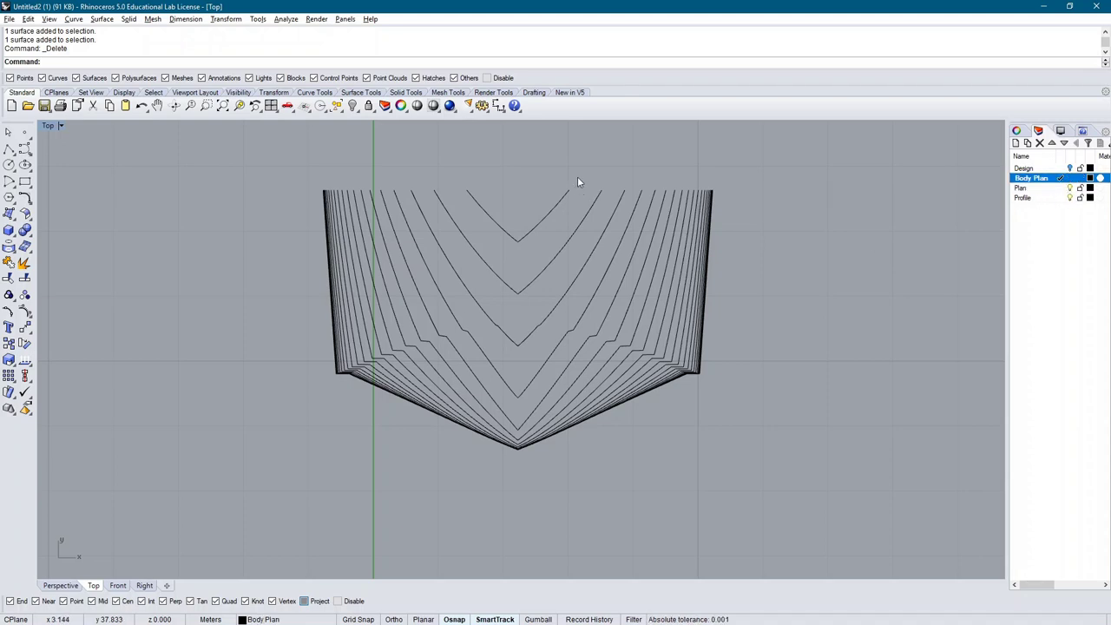
type("line")
key("Return")
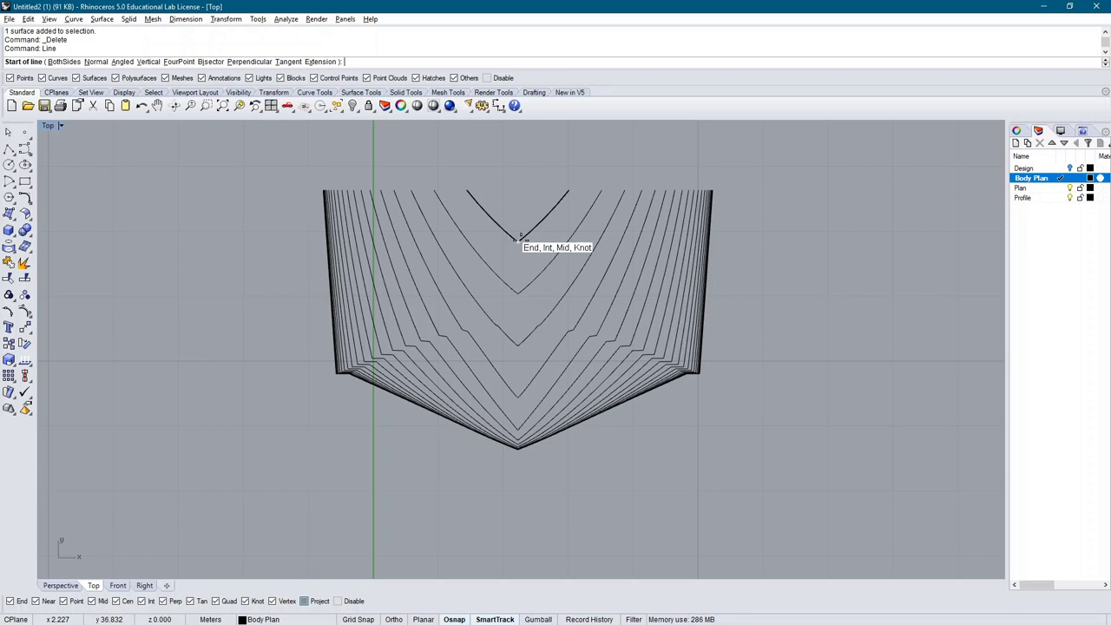
left_click(519, 239)
left_click(526, 503)
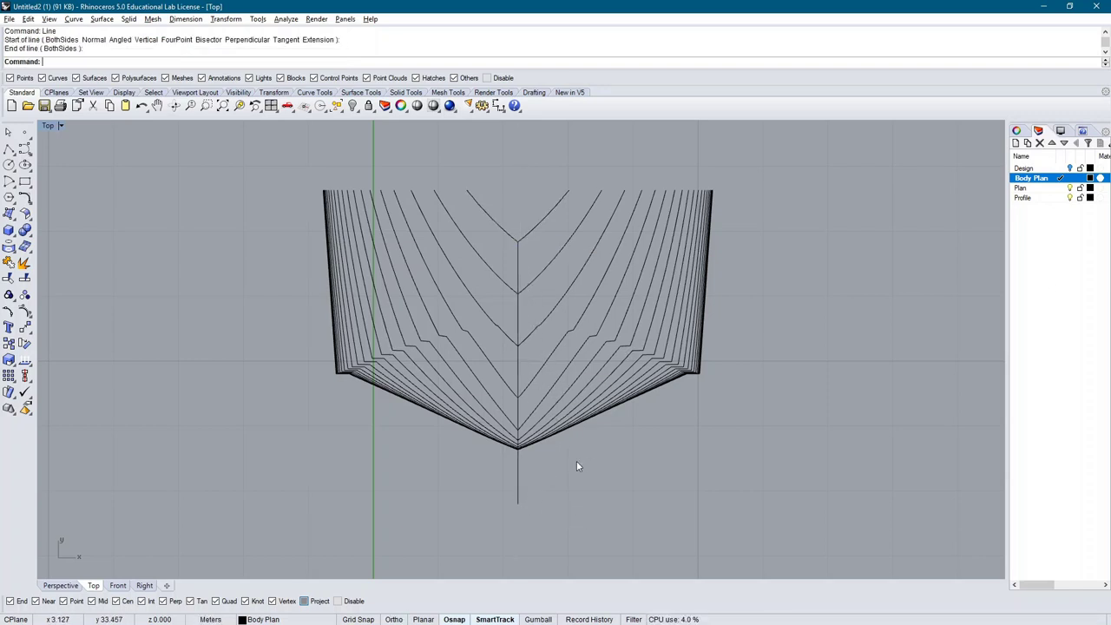
Trim away the left halves of the two innermost Body Plan sections, using the vertical centreline as the cutting object
type("trim")
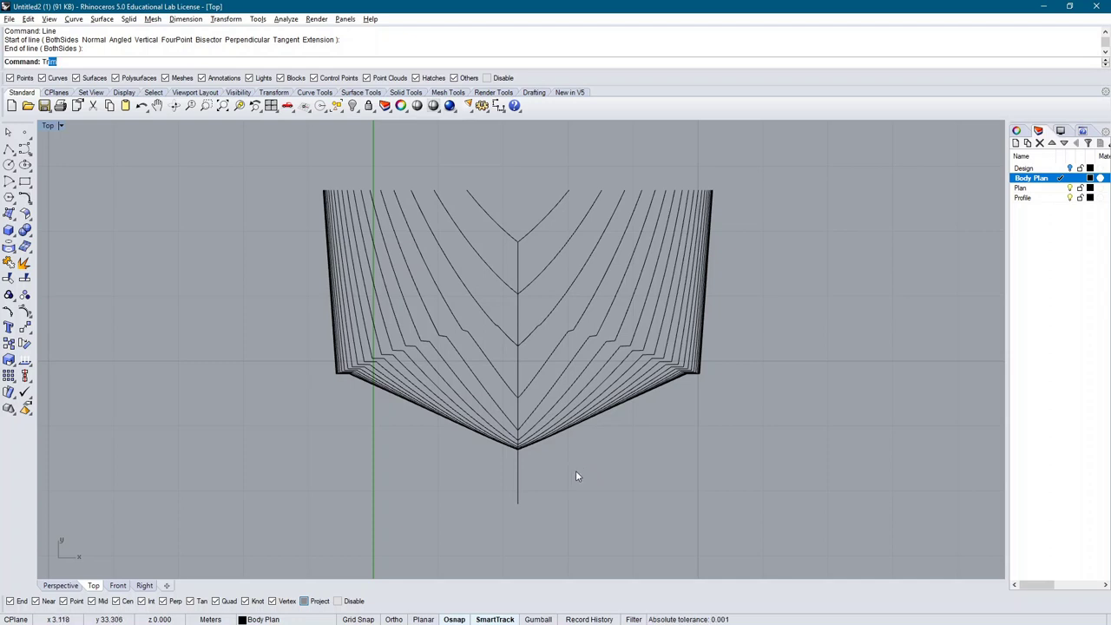
key("Return")
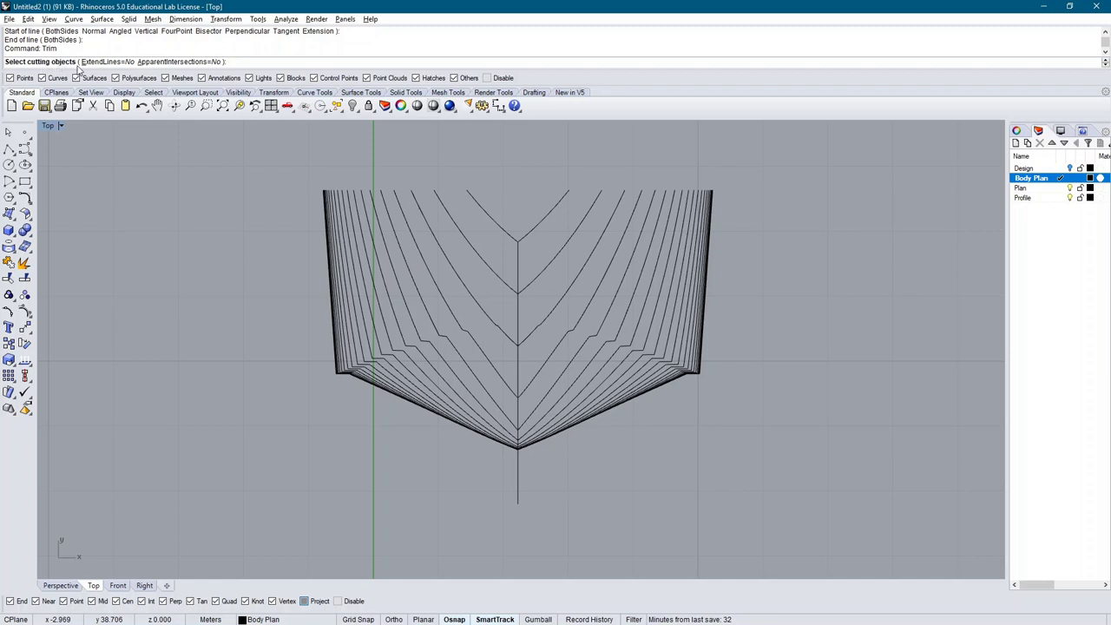
left_click(518, 483)
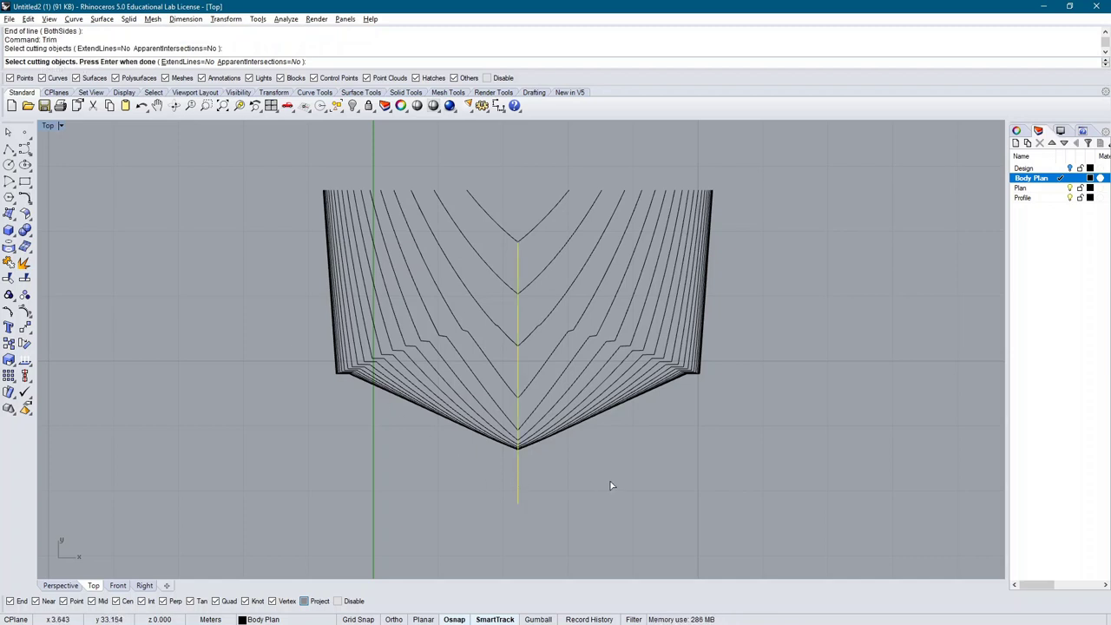
key("Return")
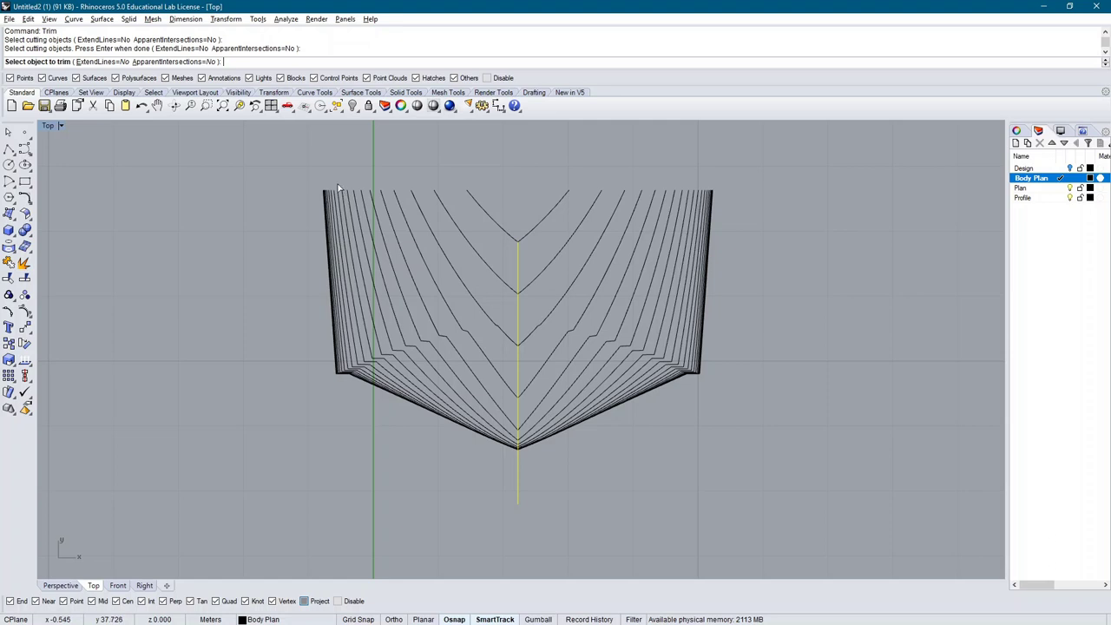
scroll(337, 184, "up", 2)
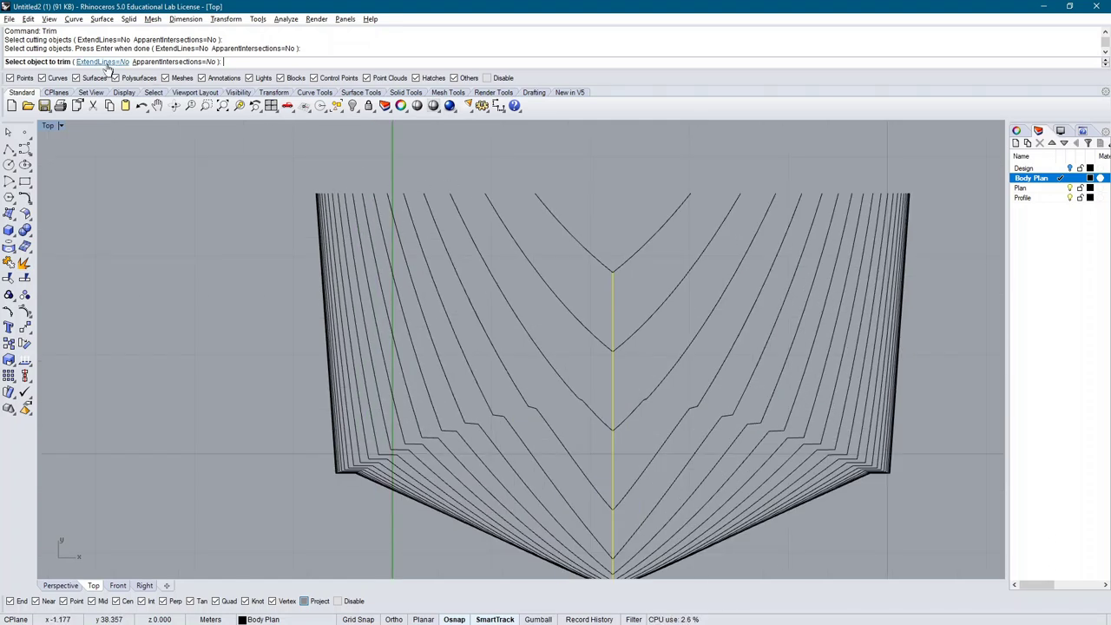
left_click(536, 198)
left_click(493, 206)
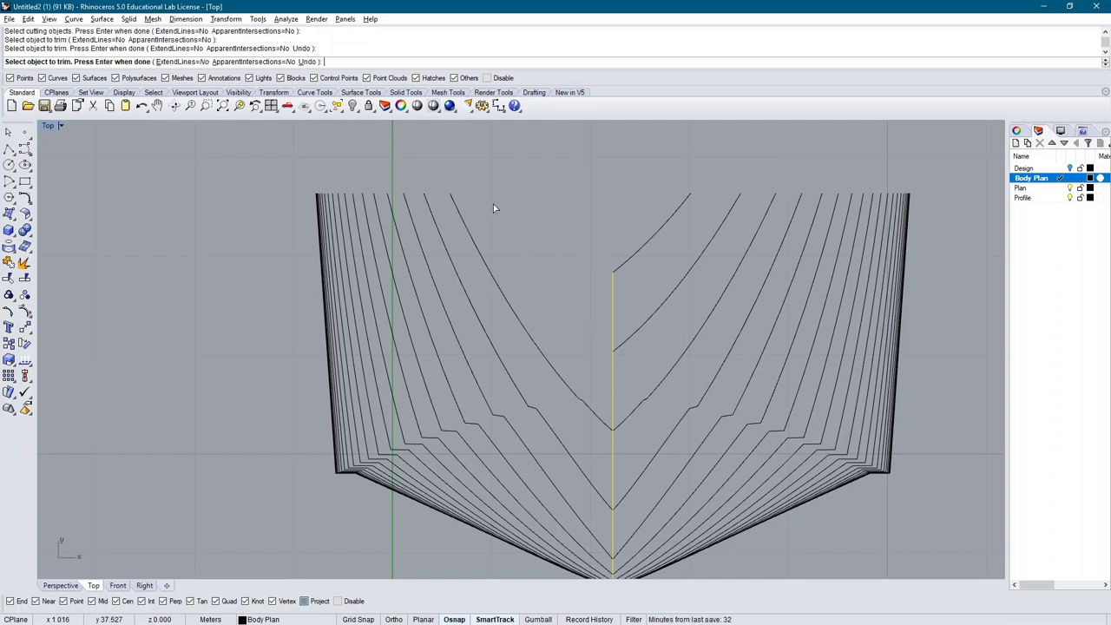